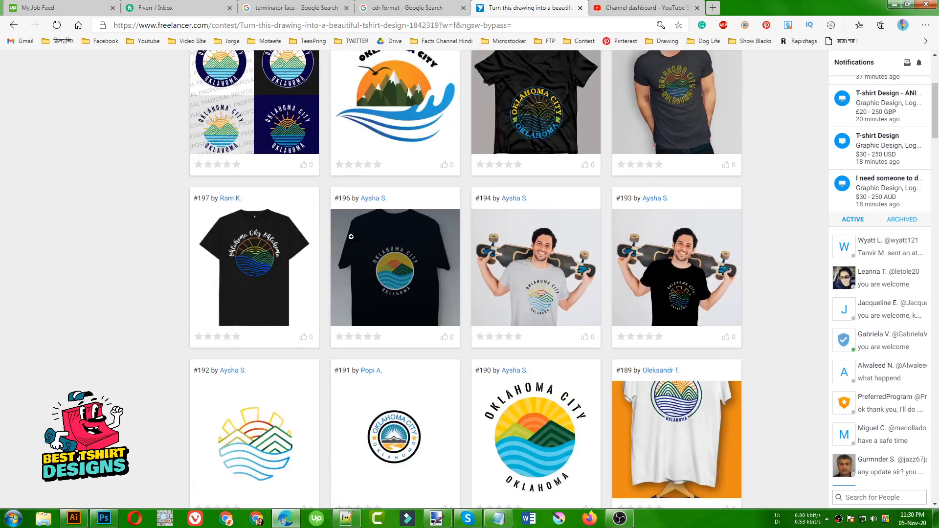
# - Examine the contest description and its attached drawing 2020-02-05 21.35.37.jpg, including the yellow, green and blue color notes
pyautogui.scroll(3, 136, 350)
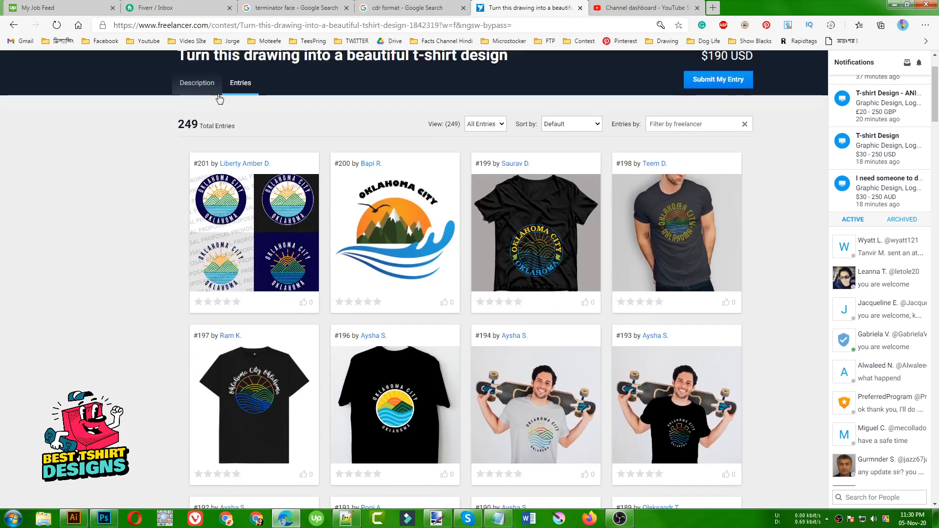
pyautogui.click(198, 84)
pyautogui.click(239, 338)
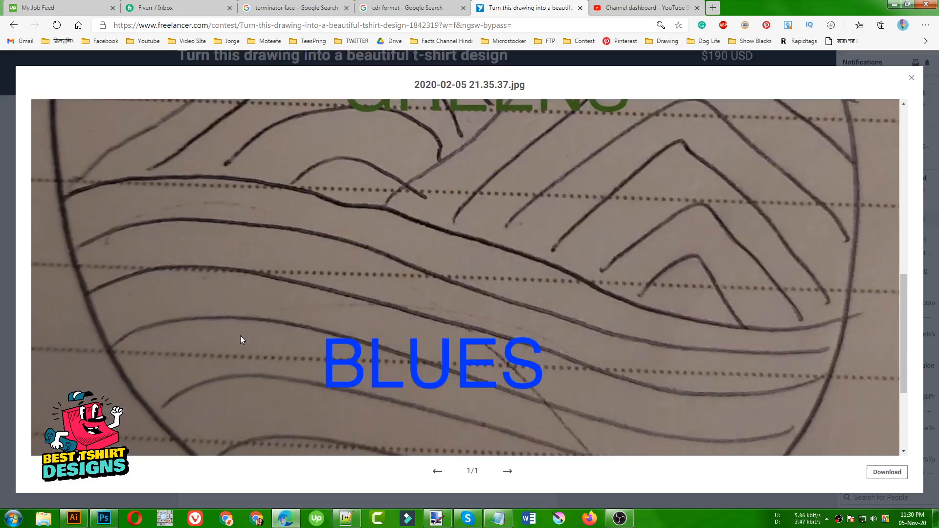
pyautogui.scroll(10, 388, 291)
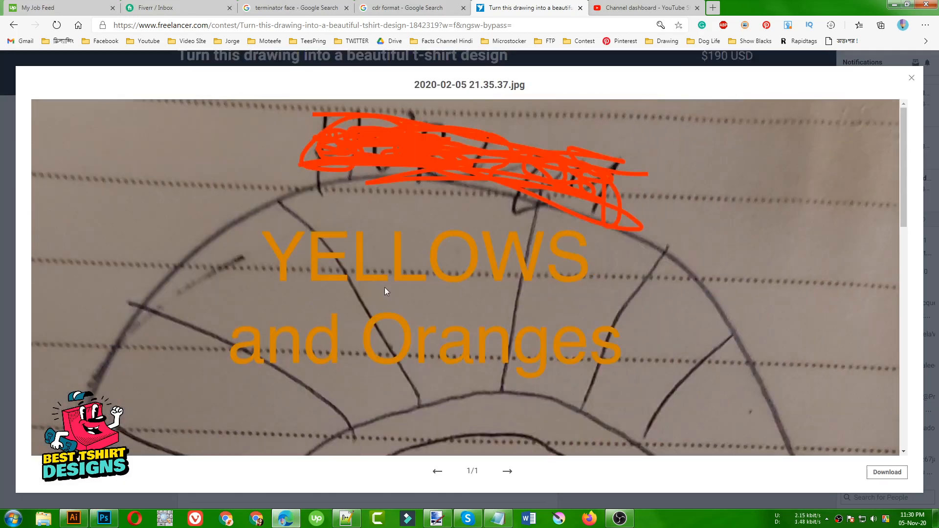
pyautogui.scroll(-10, 386, 292)
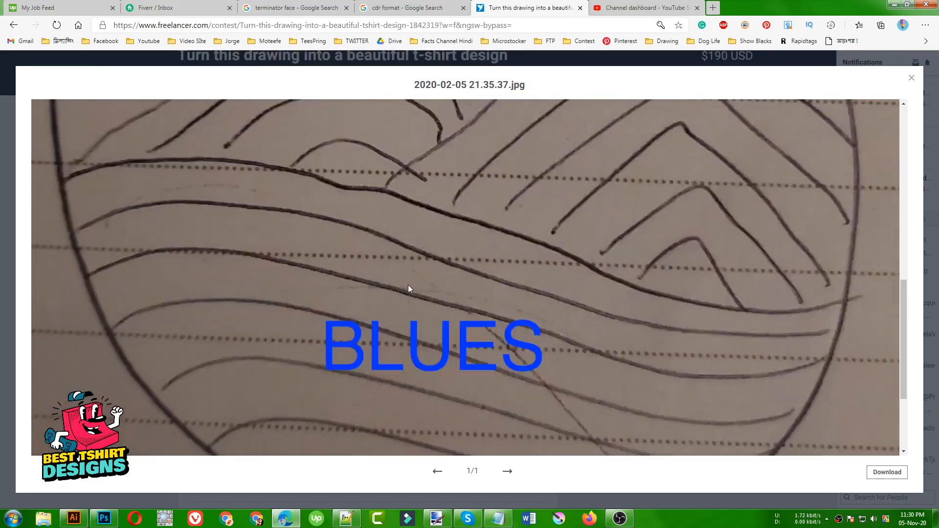
pyautogui.scroll(5, 408, 285)
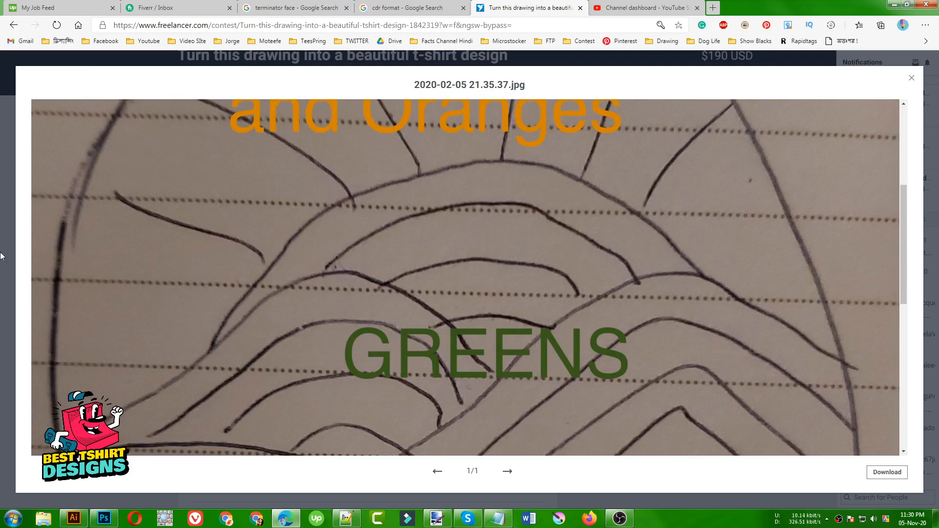
pyautogui.click(1, 257)
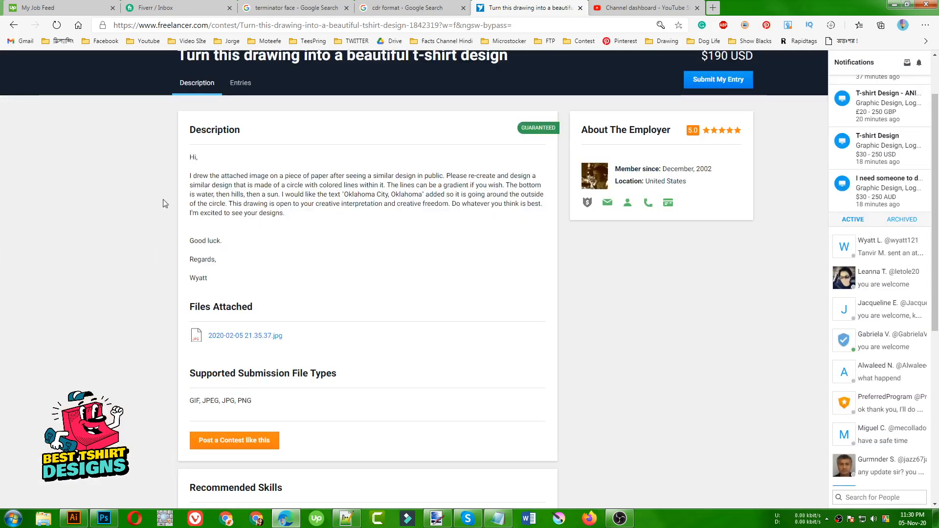
pyautogui.click(242, 336)
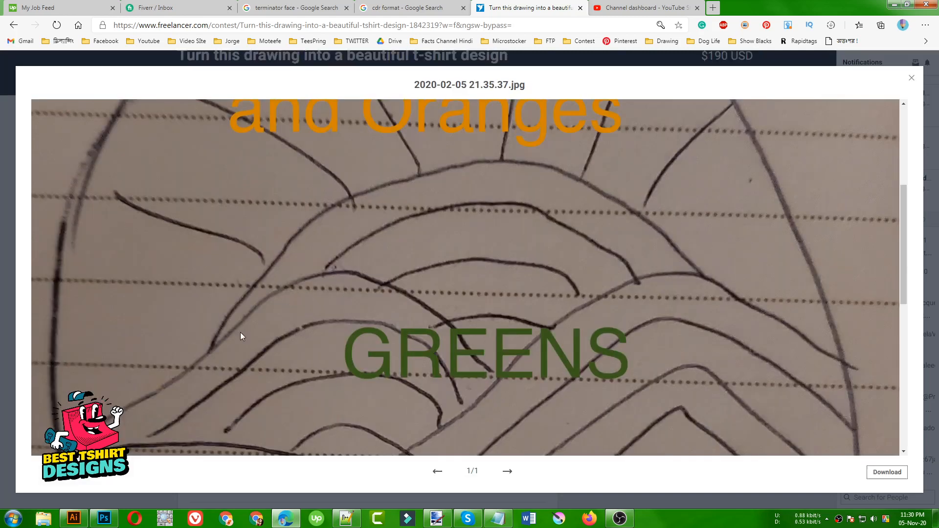
pyautogui.click(1, 255)
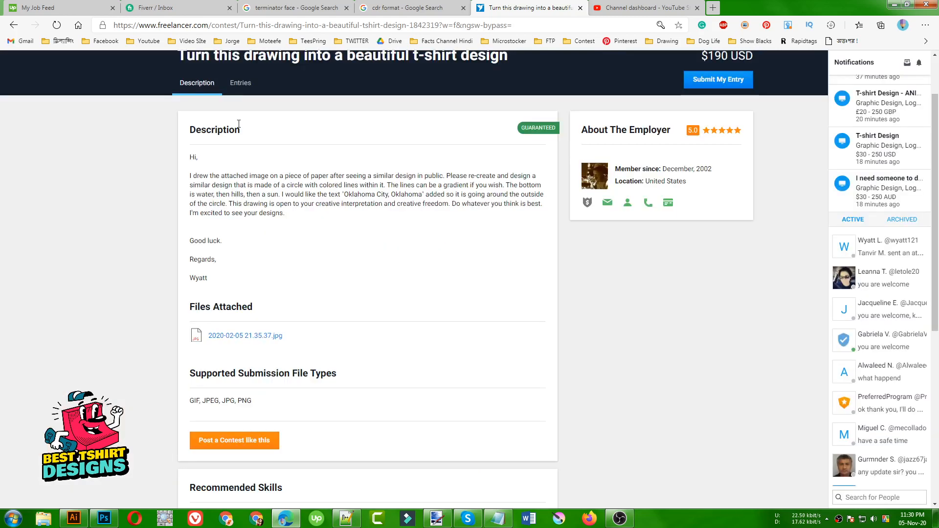
# - Look through the designs submitted as contest entries, down to the end of the entries page
pyautogui.click(241, 83)
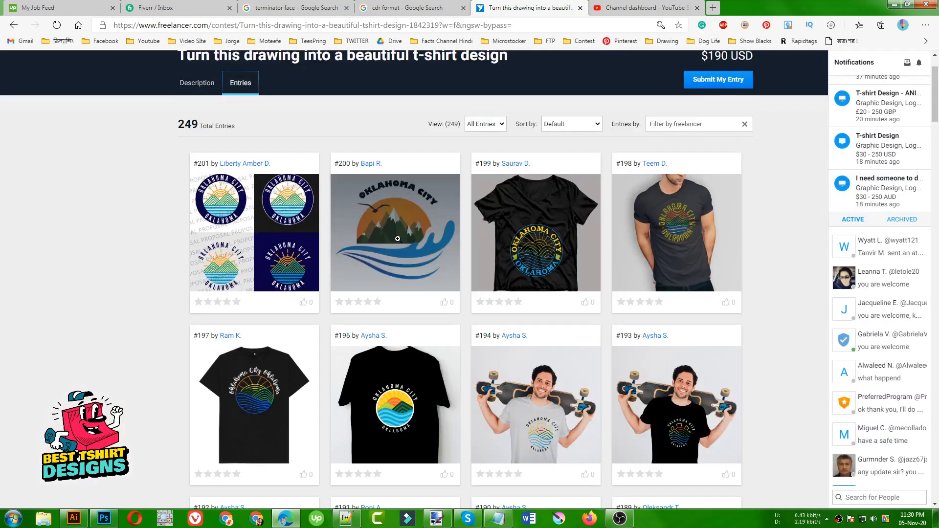
pyautogui.scroll(-4, 408, 368)
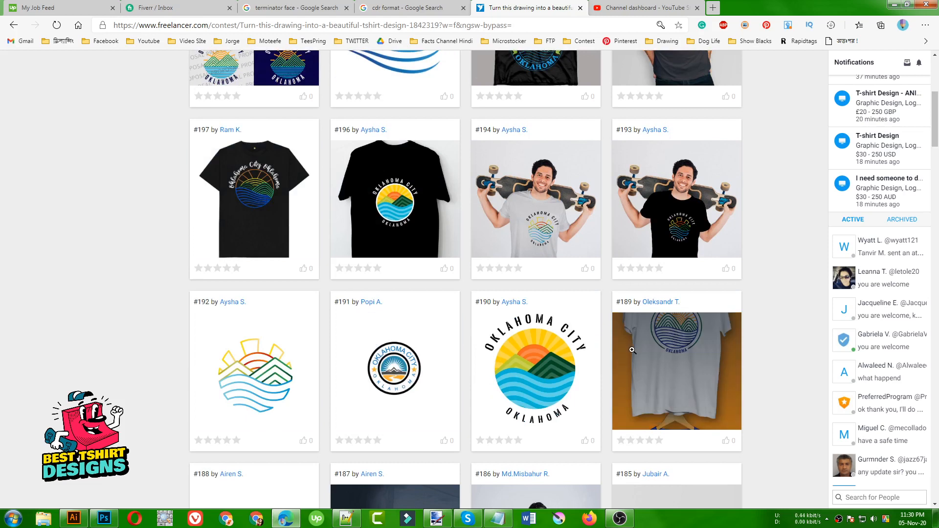
pyautogui.scroll(-7, 443, 312)
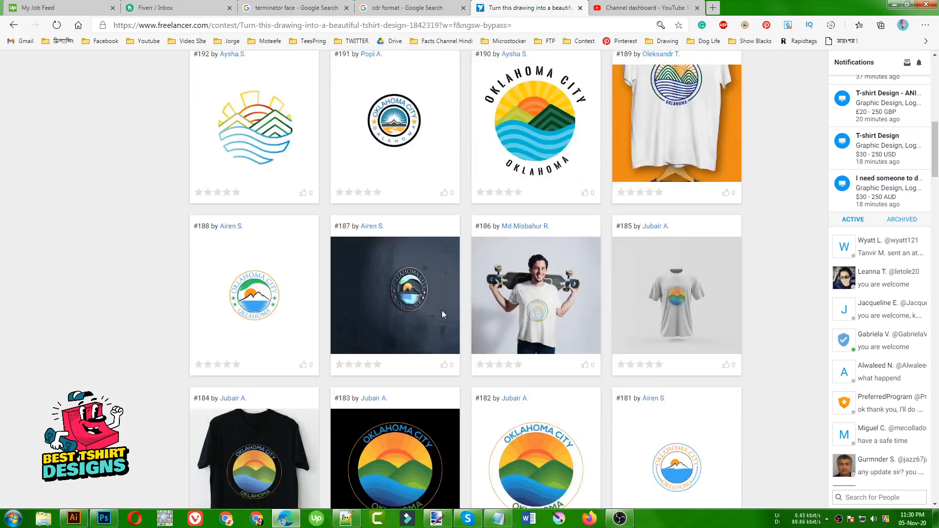
pyautogui.scroll(-1, 292, 297)
pyautogui.scroll(-3, 291, 298)
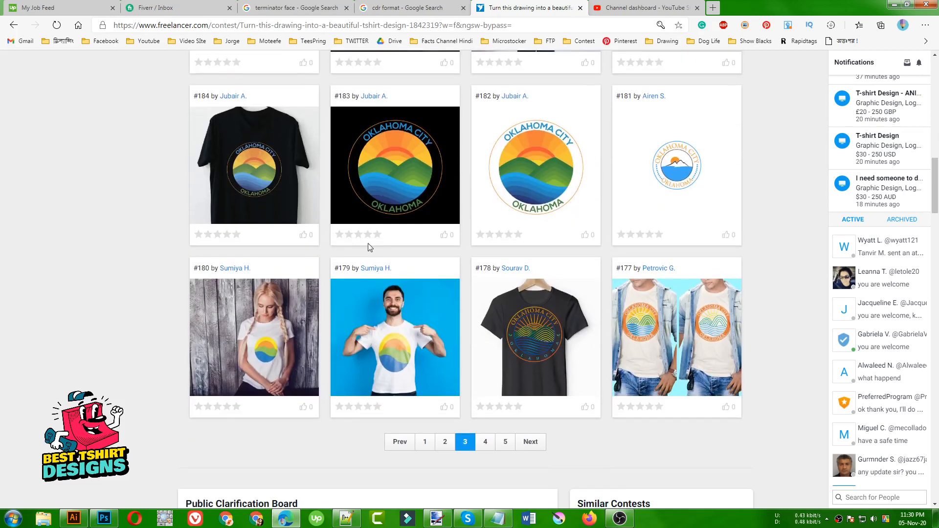
# - Switch to Illustrator and compare the Oklahoma City t-shirt mockup in Untitled-9.ai with the hand-drawn sketch in Untitled-4
pyautogui.click(74, 518)
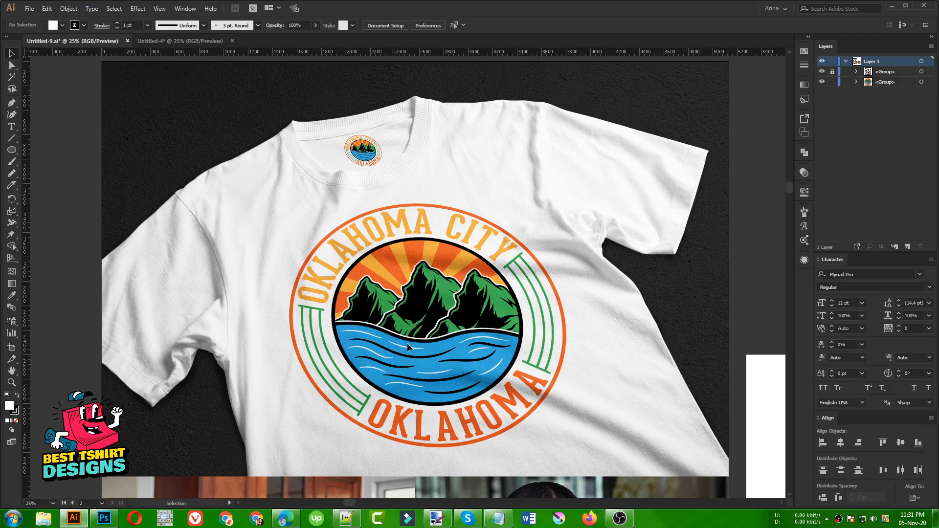
pyautogui.click(194, 42)
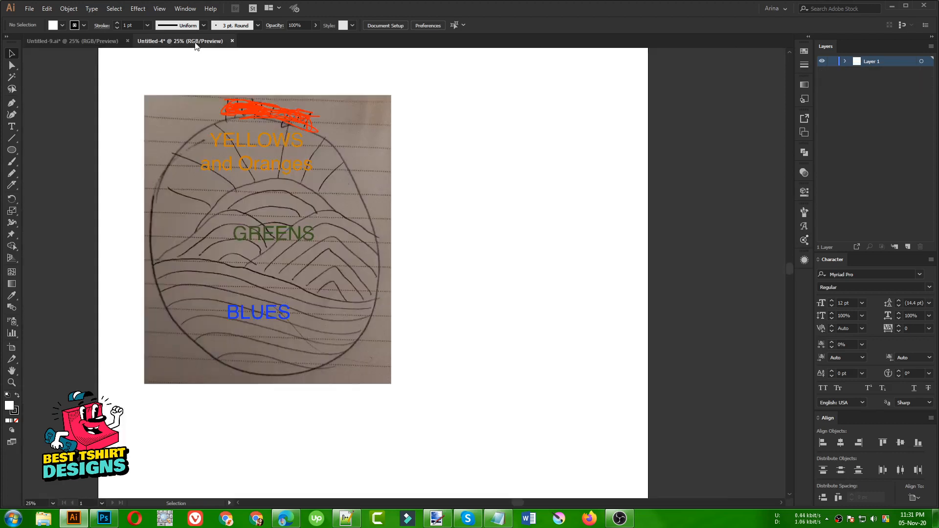
pyautogui.click(99, 43)
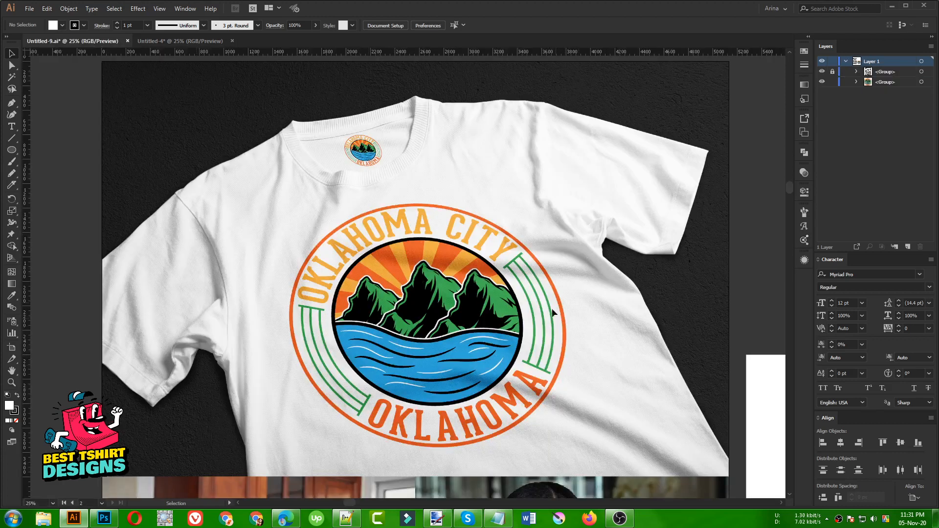
pyautogui.click(169, 44)
# - Draw a circle about 1923 px in diameter on the empty artboard area beside the sketch in Untitled-4
pyautogui.keyDown('alt'); pyautogui.scroll(1, 214, 204); pyautogui.keyUp('alt')
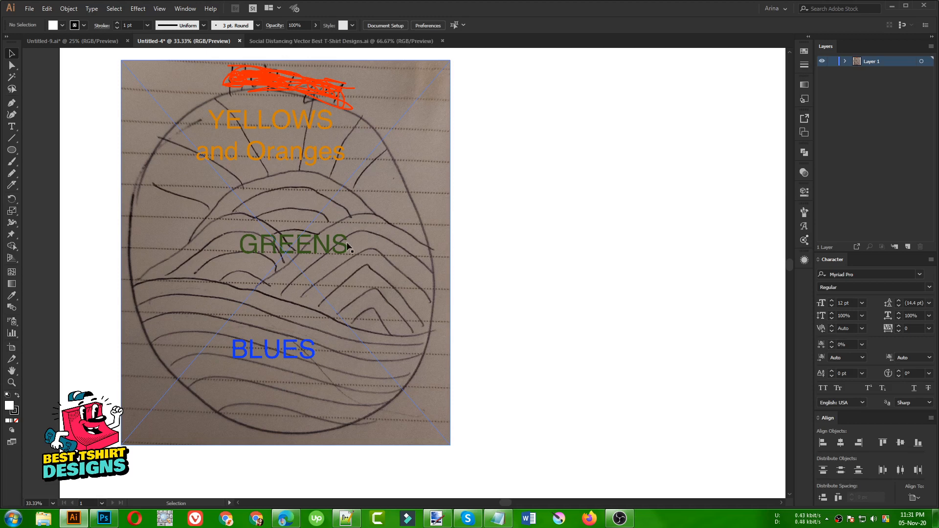
pyautogui.scroll(-1, 288, 285)
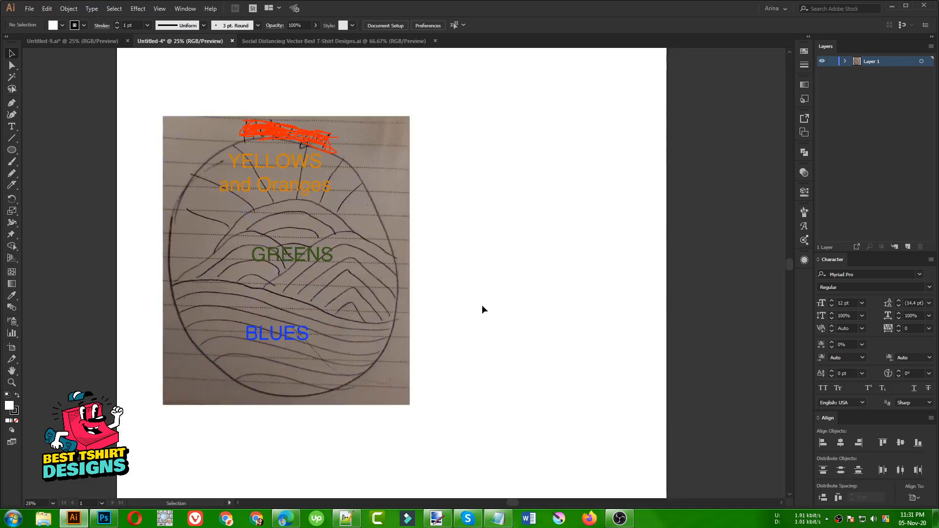
pyautogui.scroll(1, 483, 304)
pyautogui.scroll(-1, 186, 274)
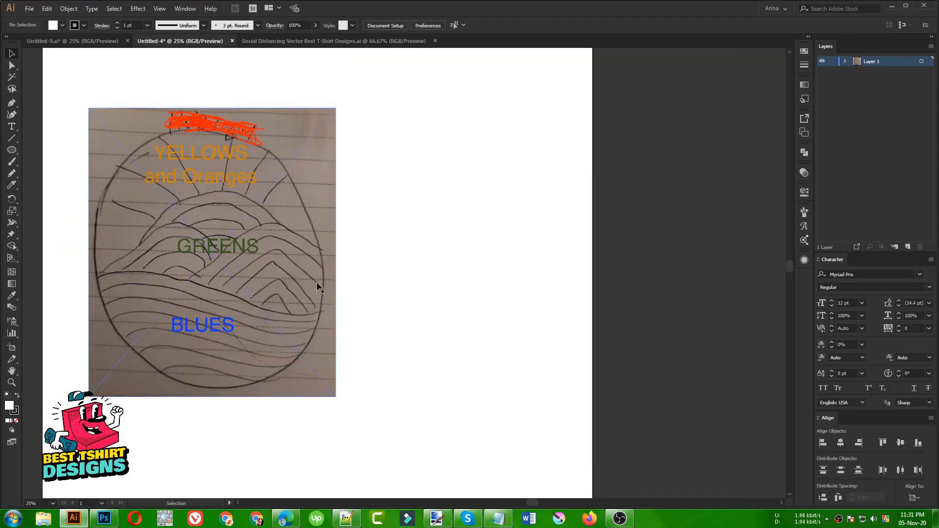
pyautogui.moveTo(300, 282); pyautogui.dragTo(275, 278)
pyautogui.click(401, 282)
pyautogui.scroll(1, 328, 231)
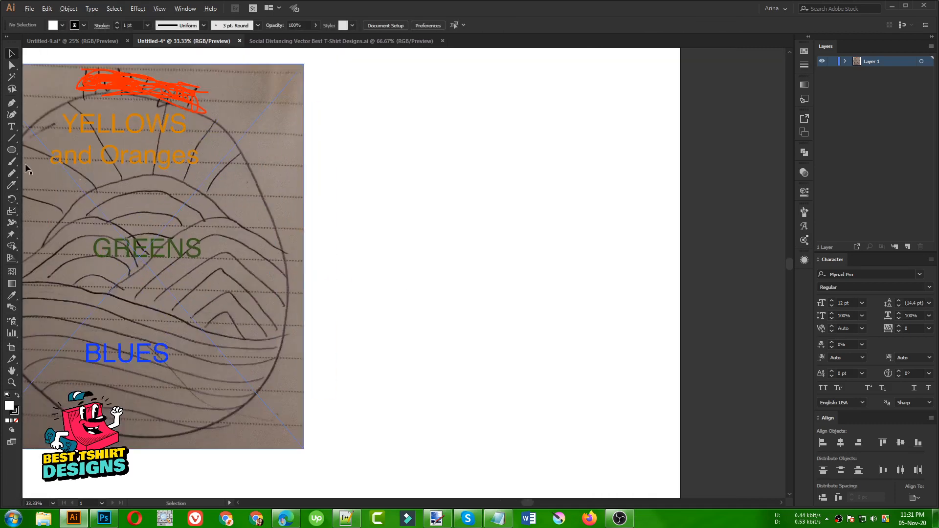
pyautogui.click(12, 150)
pyautogui.moveTo(368, 143); pyautogui.dragTo(681, 457)
pyautogui.press('v')
pyautogui.moveTo(526, 339); pyautogui.dragTo(515, 332)
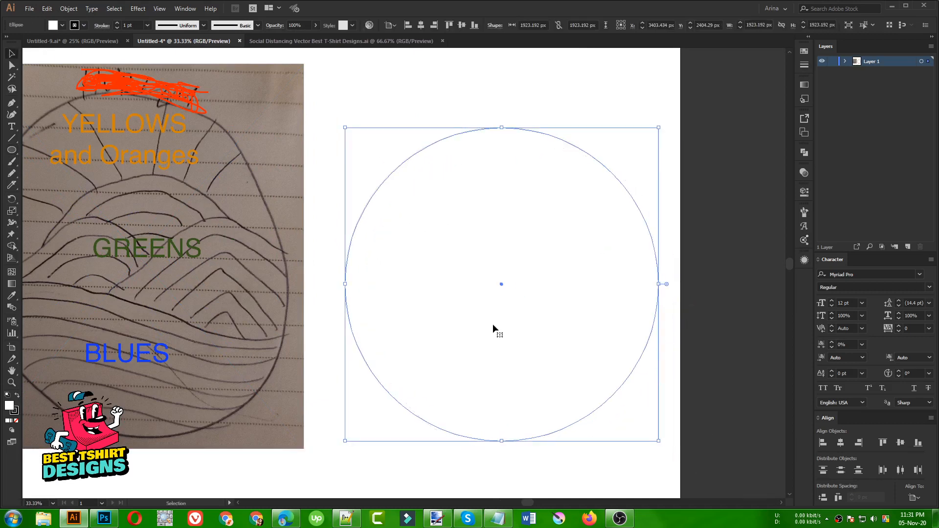
# - Give the circle a 20 pt black stroke and remove its fill
pyautogui.scroll(2, 130, 26)
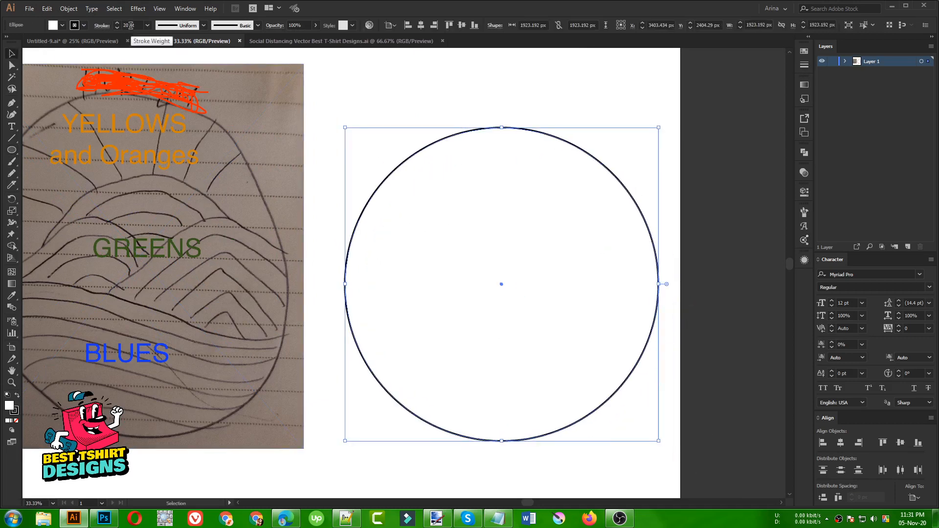
pyautogui.scroll(2, 130, 25)
pyautogui.click(62, 25)
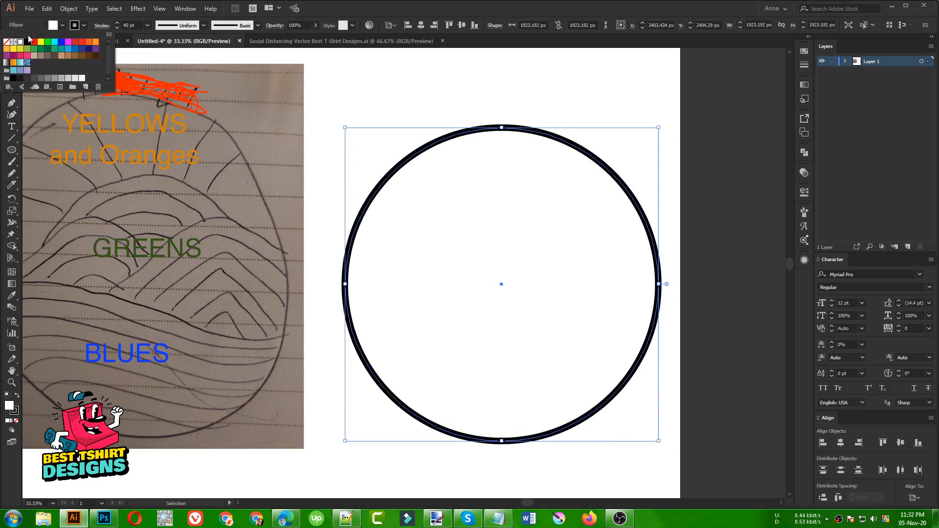
pyautogui.click(7, 41)
pyautogui.moveTo(403, 100); pyautogui.dragTo(528, 240)
pyautogui.scroll(-2, 133, 24)
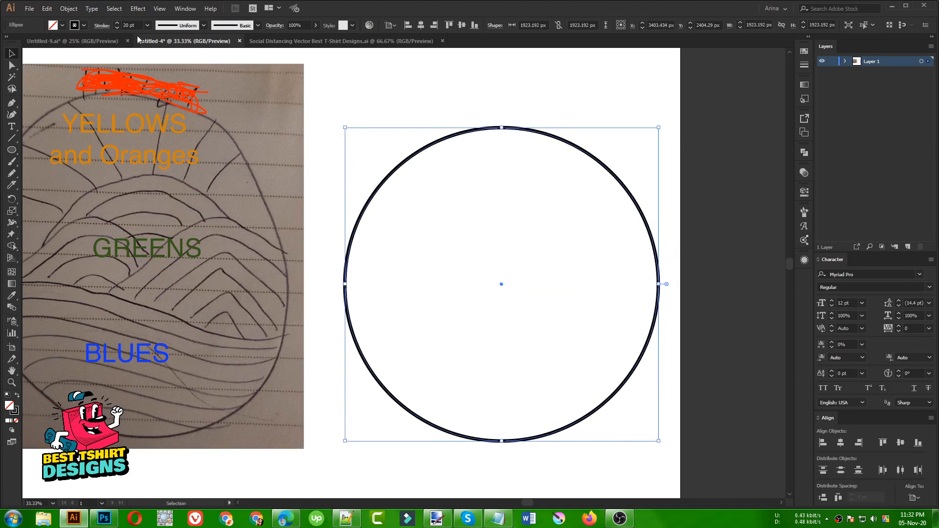
# - Scale the circle down proportionally to about 1617 px in diameter and deselect it
pyautogui.click(423, 239)
pyautogui.moveTo(332, 151); pyautogui.dragTo(597, 339)
pyautogui.moveTo(659, 283); pyautogui.dragTo(608, 283)
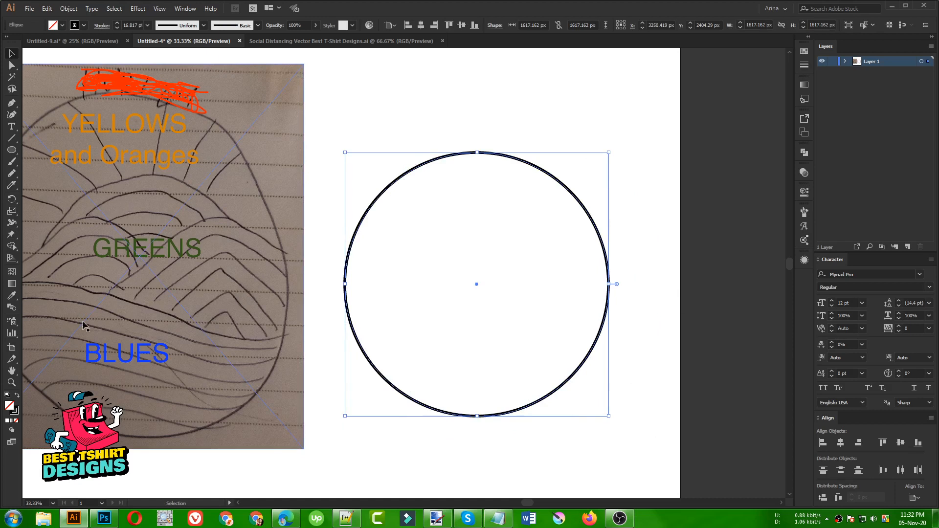
pyautogui.moveTo(192, 287); pyautogui.dragTo(254, 266)
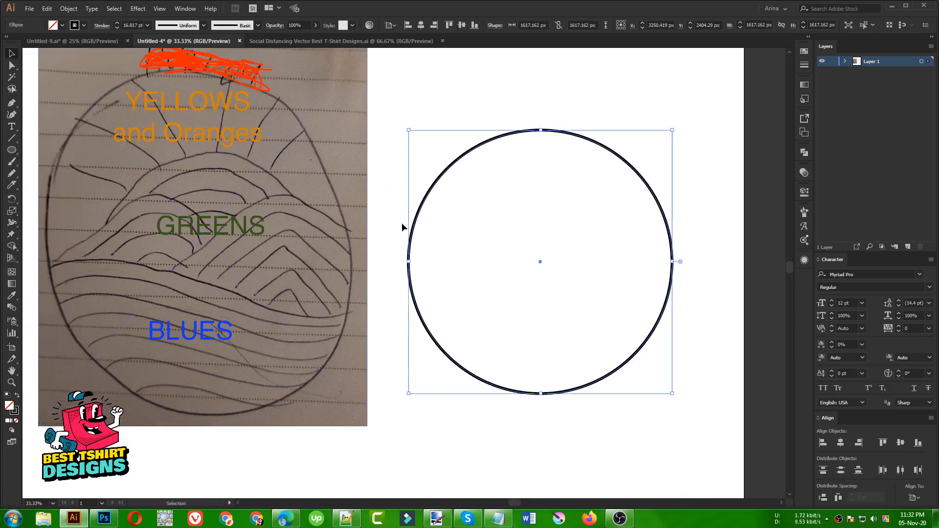
pyautogui.click(398, 389)
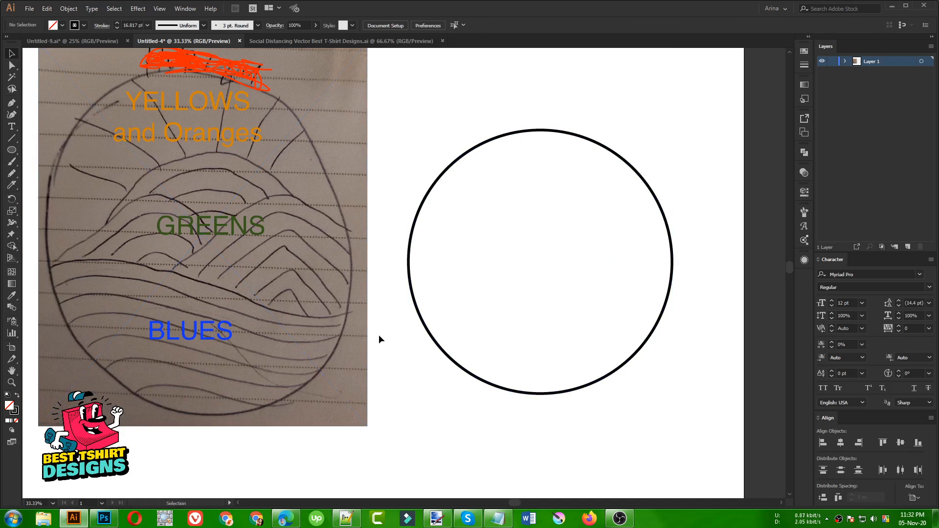
pyautogui.scroll(1, 378, 335)
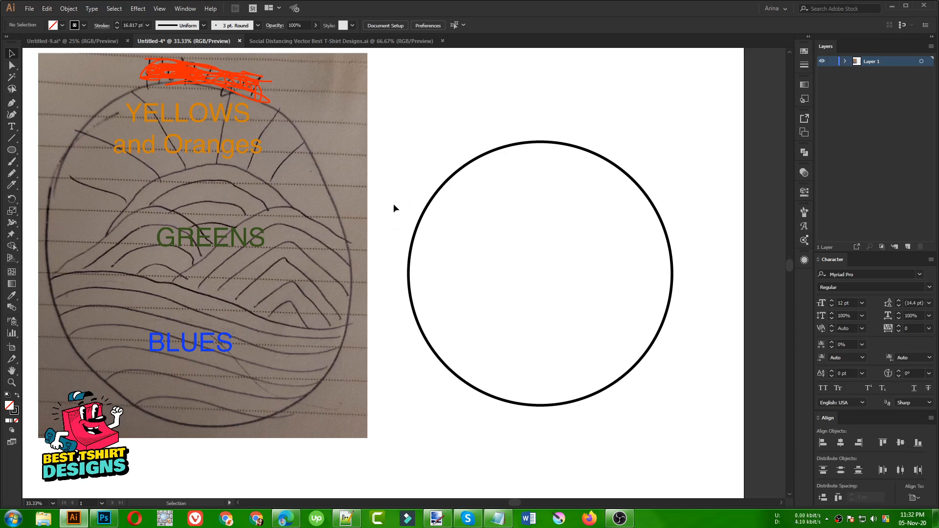
pyautogui.scroll(1, 393, 204)
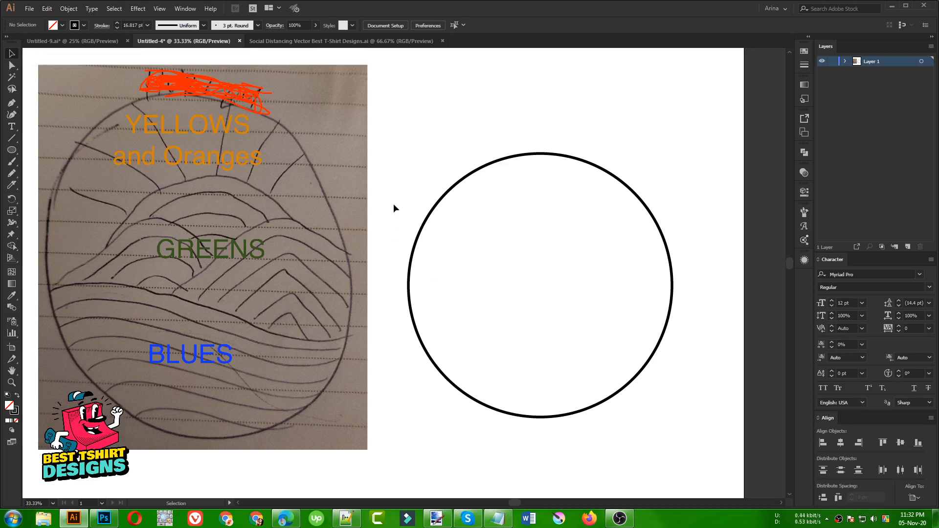
# - In Social Distancing Vector Best T-Shirt Designs.ai, move the mountain graphic off the artboard into the empty area beside the hiker
pyautogui.click(316, 40)
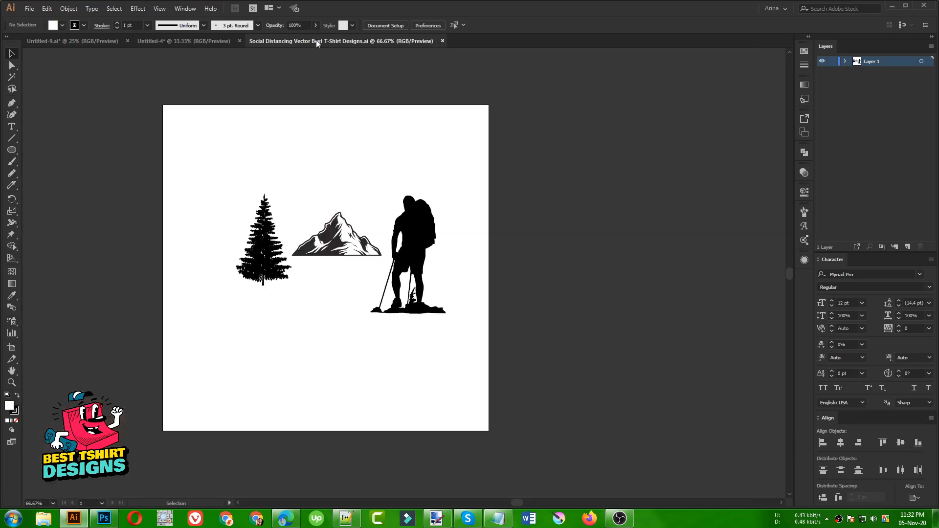
pyautogui.click(357, 253)
pyautogui.moveTo(349, 247); pyautogui.dragTo(592, 269)
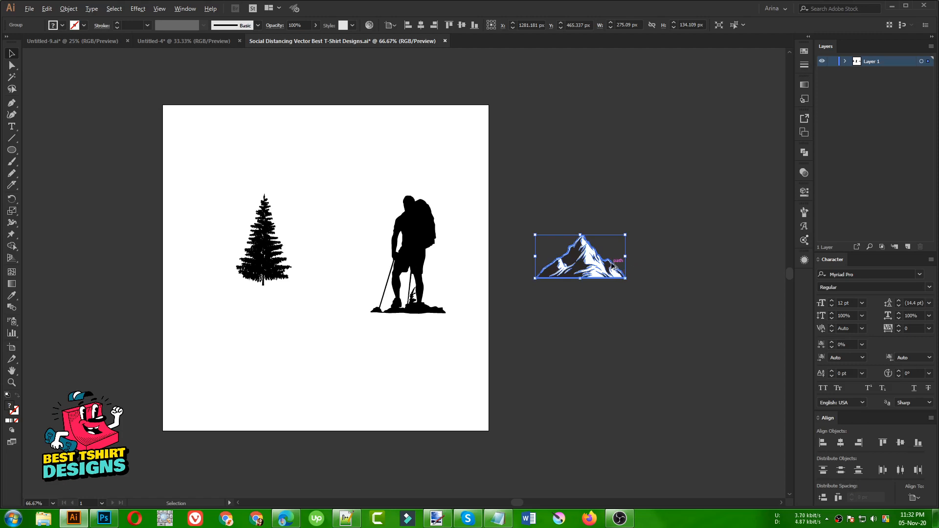
pyautogui.scroll(5, 612, 265)
pyautogui.click(522, 386)
pyautogui.moveTo(522, 390); pyautogui.dragTo(401, 397)
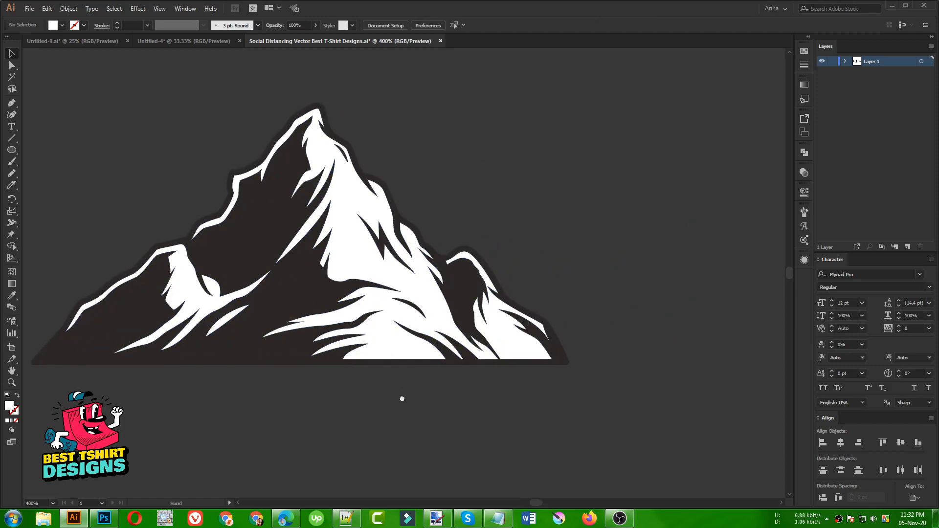
# - Select all the white highlight shapes of the mountain with the Magic Wand and delete them
pyautogui.click(11, 78)
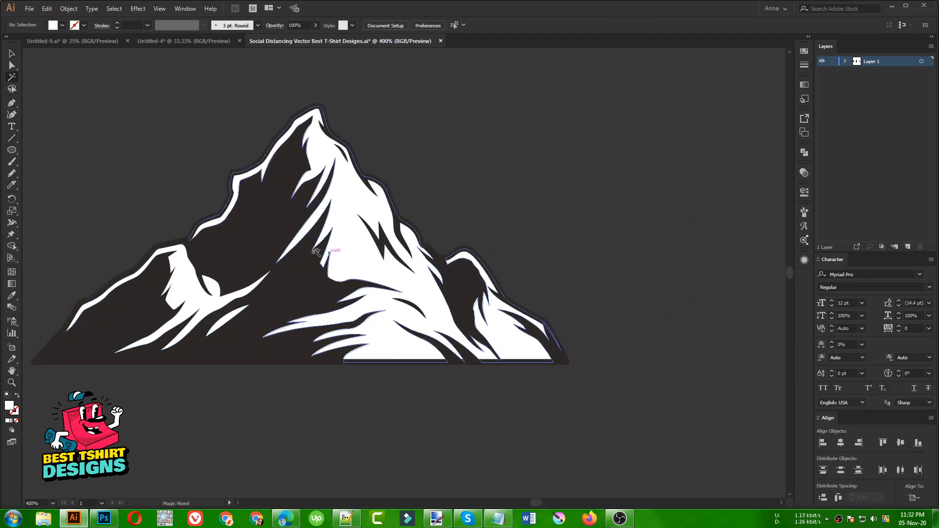
pyautogui.click(347, 242)
pyautogui.press('Delete')
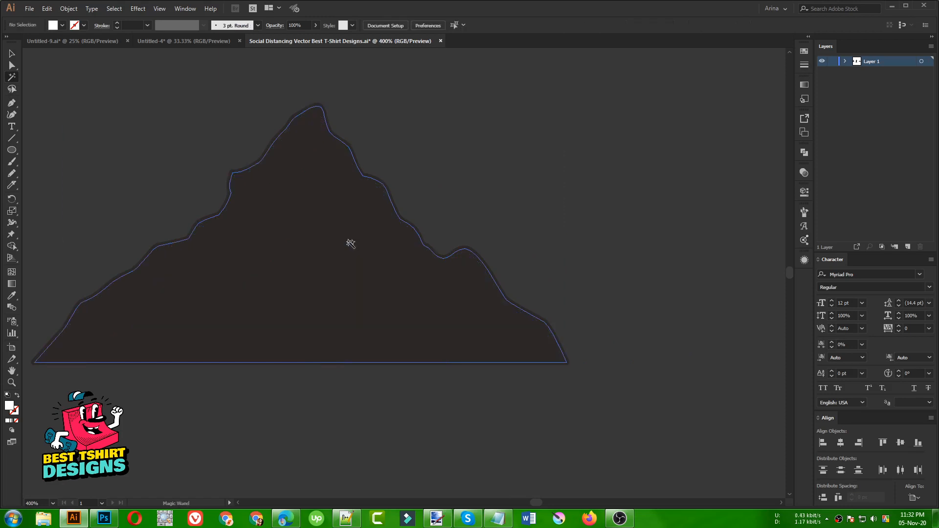
# - Open the dark mountain group's opacity mask for editing and turn off its Clip option
pyautogui.press('v')
pyautogui.click(350, 246)
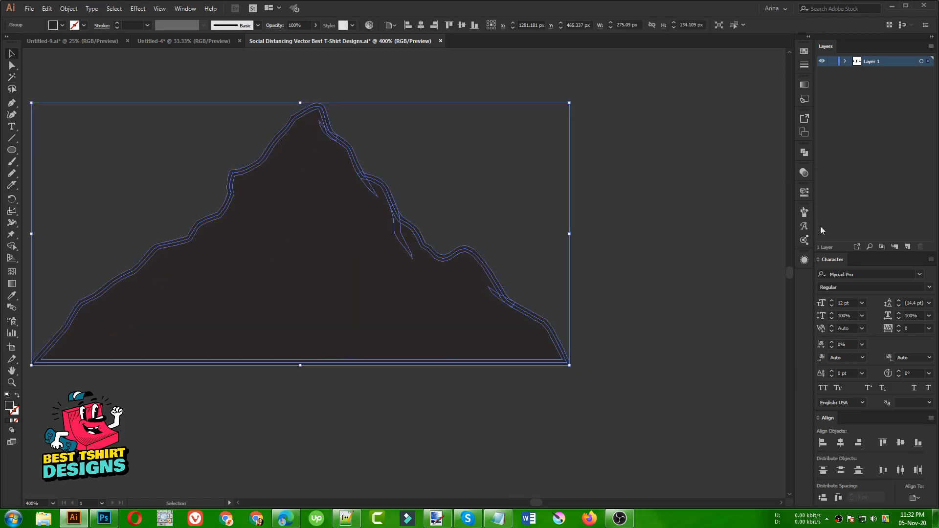
pyautogui.click(805, 172)
pyautogui.click(736, 206)
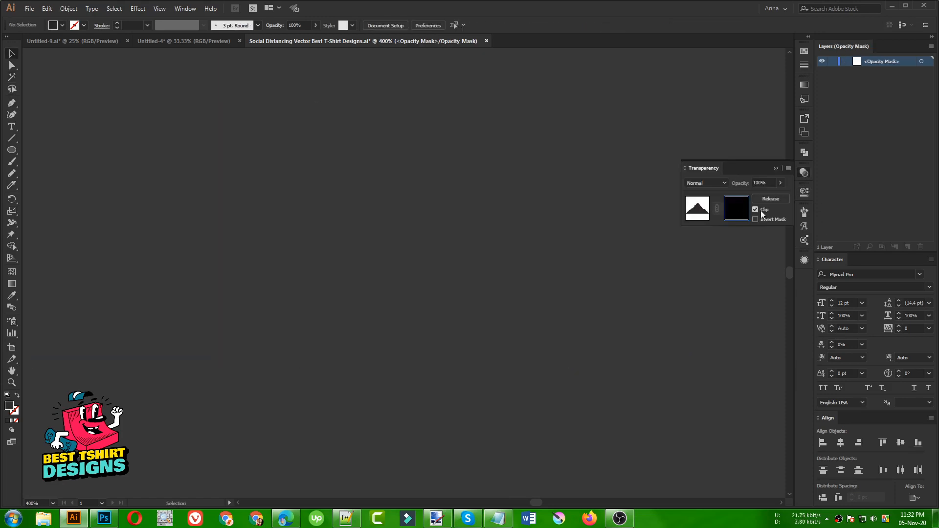
pyautogui.click(755, 211)
# - Fill all the shapes inside the opacity mask with black, return to editing the artwork and deselect
pyautogui.hotkey('ctrl', 'a')
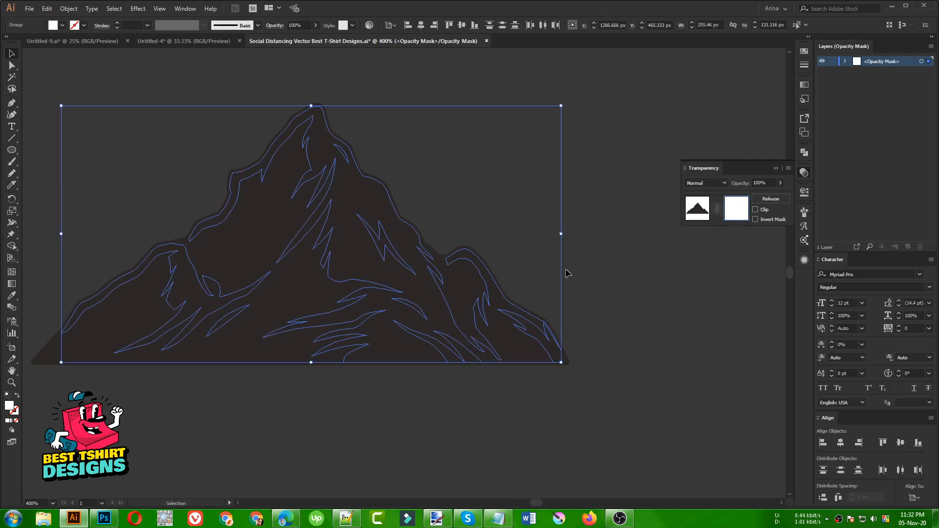
pyautogui.click(62, 25)
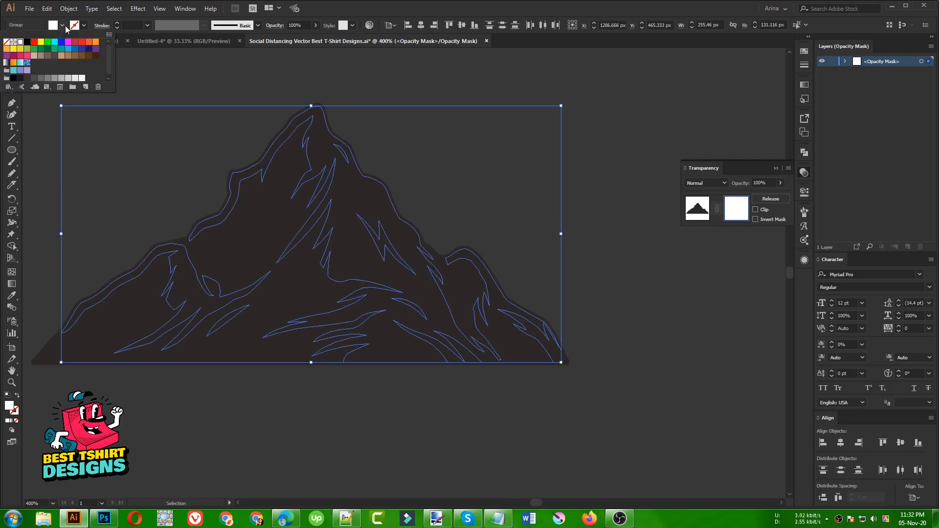
pyautogui.click(28, 42)
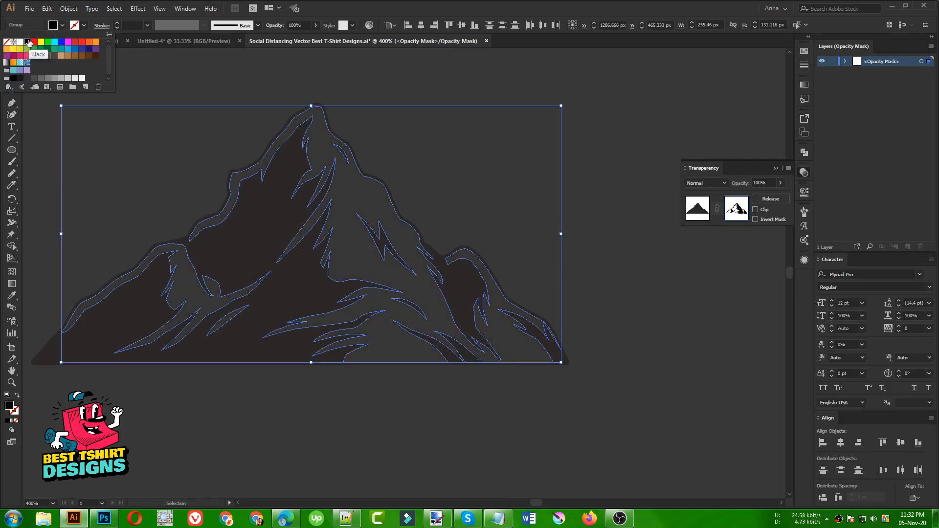
pyautogui.click(146, 153)
pyautogui.click(148, 154)
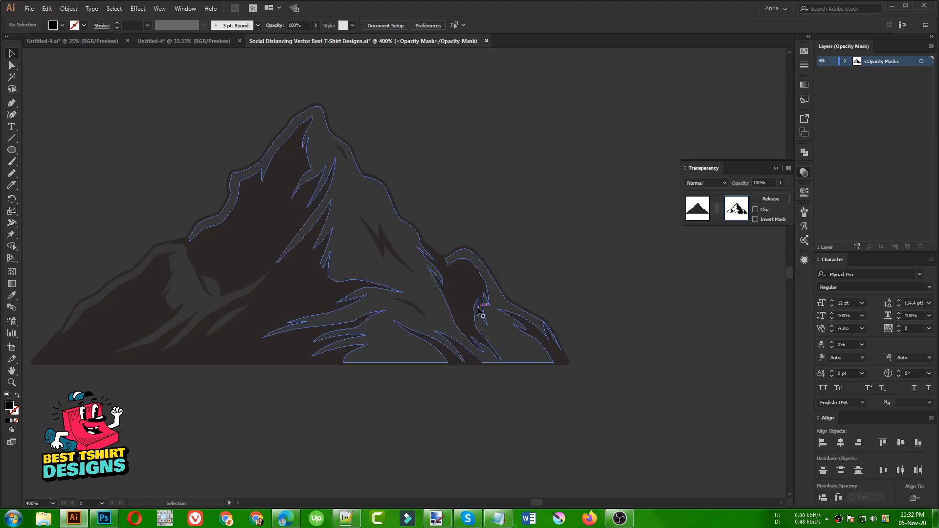
pyautogui.click(696, 211)
pyautogui.click(505, 197)
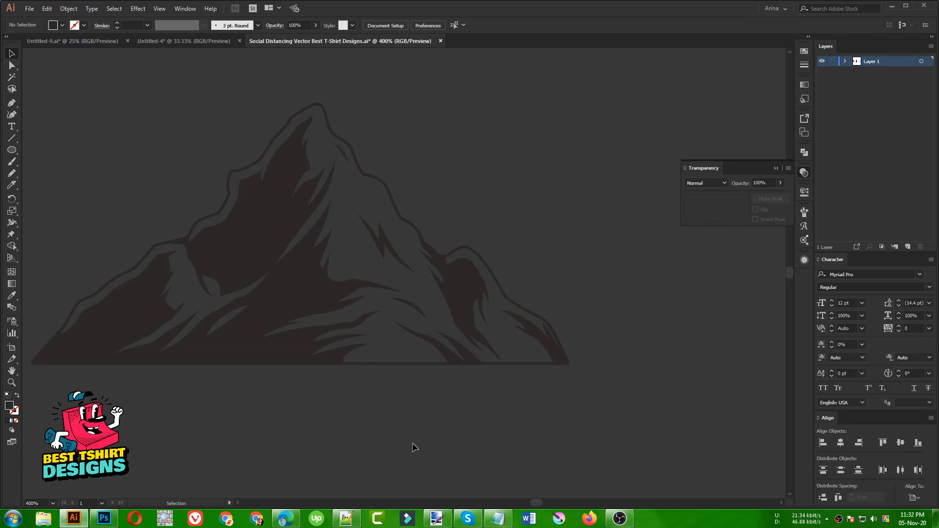
# - Select the masked mountain graphic and copy it
pyautogui.moveTo(465, 435); pyautogui.dragTo(164, 149)
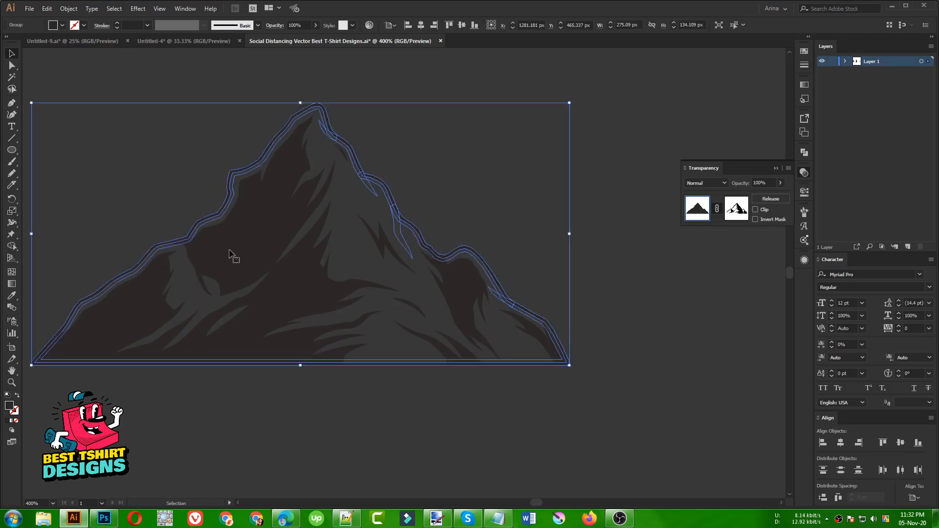
pyautogui.press('a')
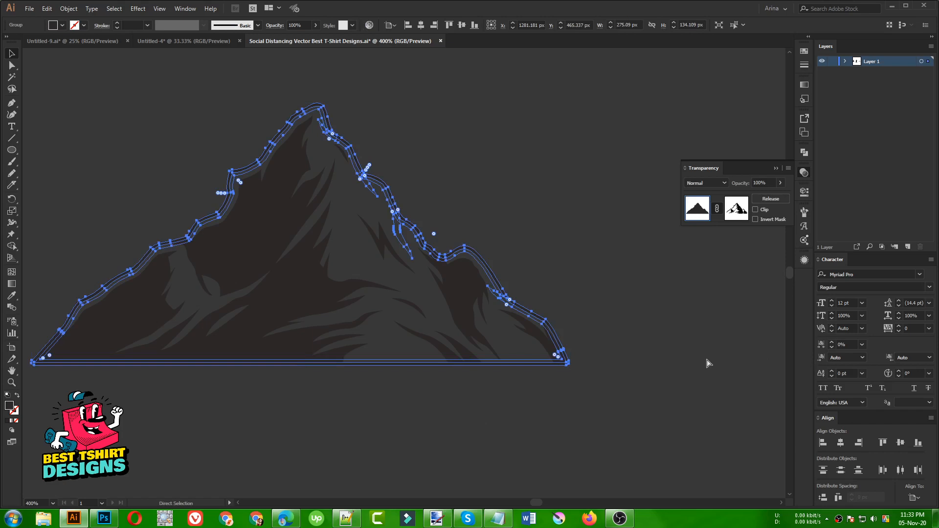
pyautogui.press('v')
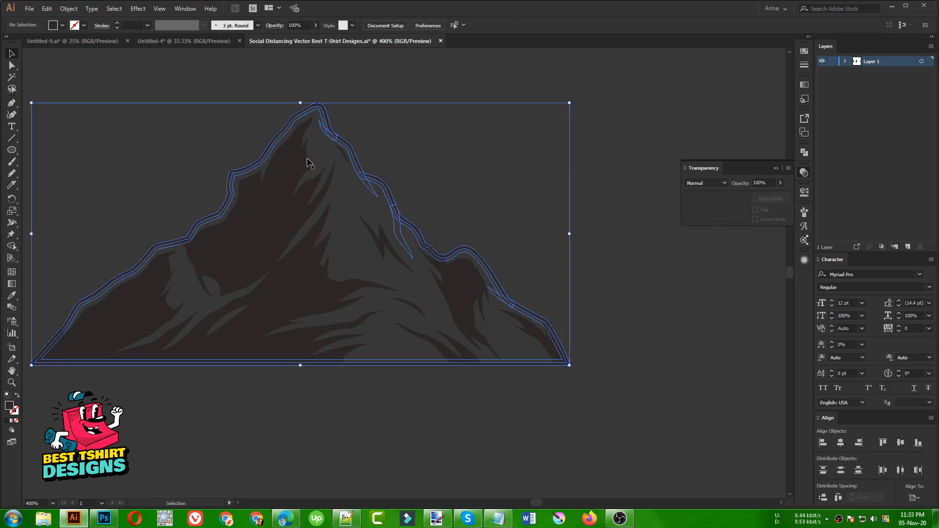
pyautogui.moveTo(94, 124); pyautogui.dragTo(412, 161)
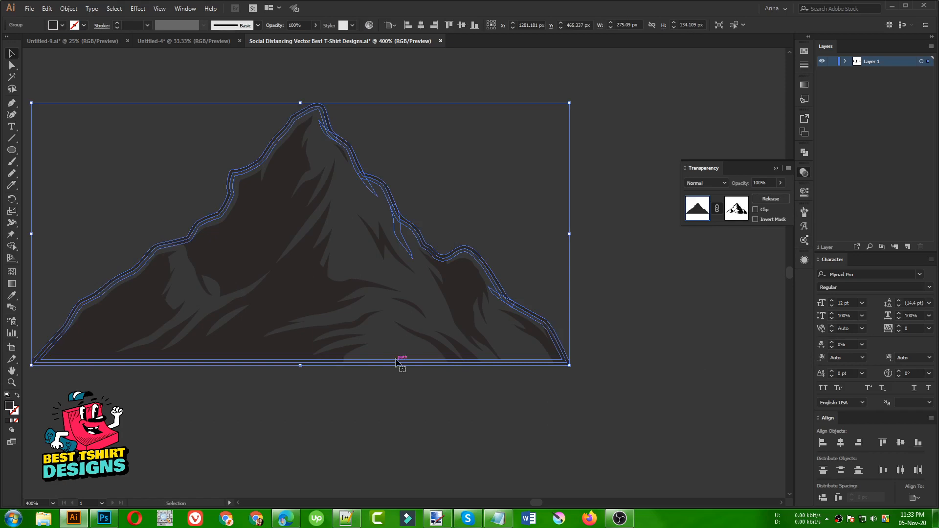
pyautogui.press('a')
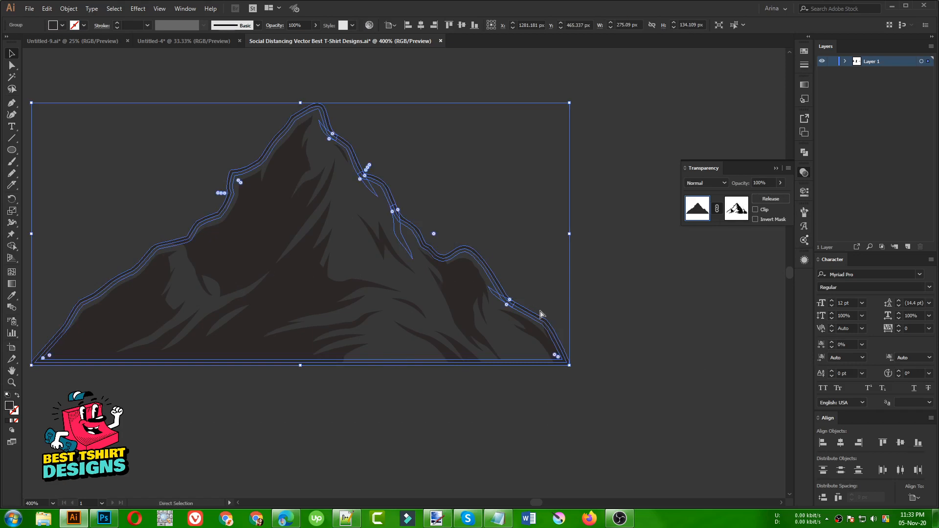
pyautogui.press('v')
pyautogui.hotkey('ctrl', 'c')
# - In the Untitled-4 document, paste the mountain, place it near the middle of the circle and deselect it
pyautogui.hotkey('ctrl', 'Tab')
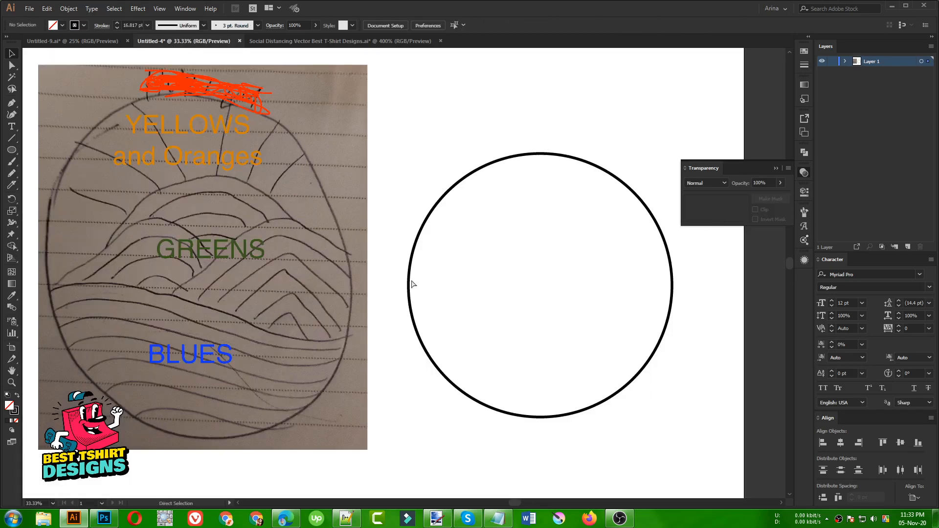
pyautogui.hotkey('ctrl', 'v')
pyautogui.moveTo(427, 275); pyautogui.dragTo(562, 283)
pyautogui.scroll(2, 636, 291)
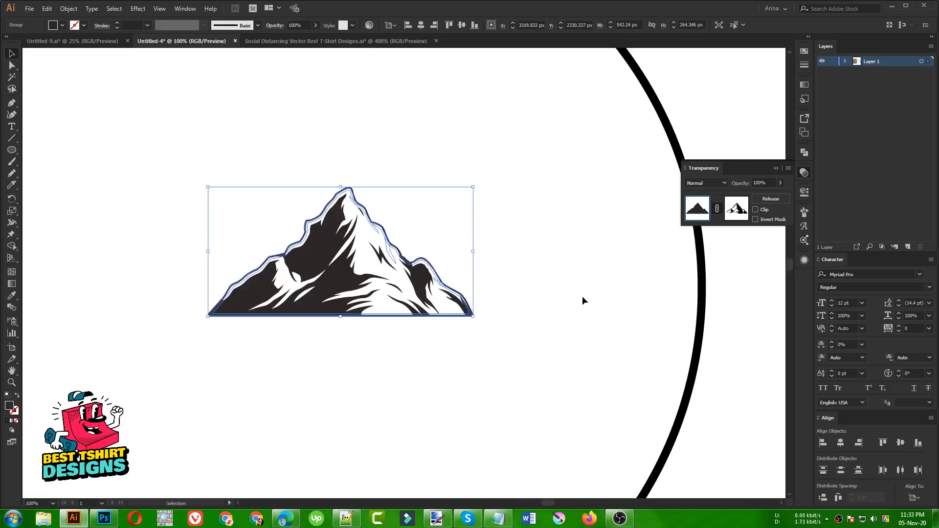
pyautogui.click(556, 290)
pyautogui.click(482, 288)
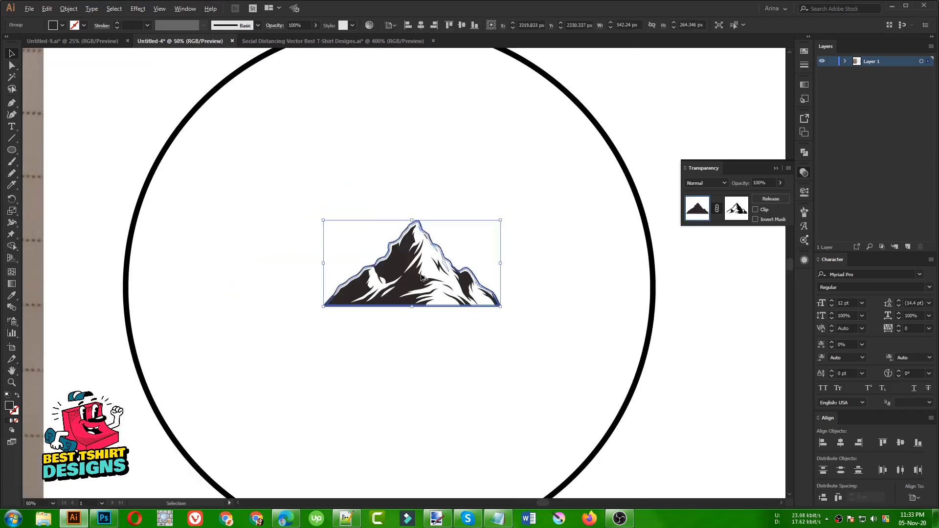
pyautogui.hotkey('ctrl', '-')
pyautogui.hotkey('ctrl', '-')
pyautogui.click(500, 280)
pyautogui.hotkey('ctrl', '-')
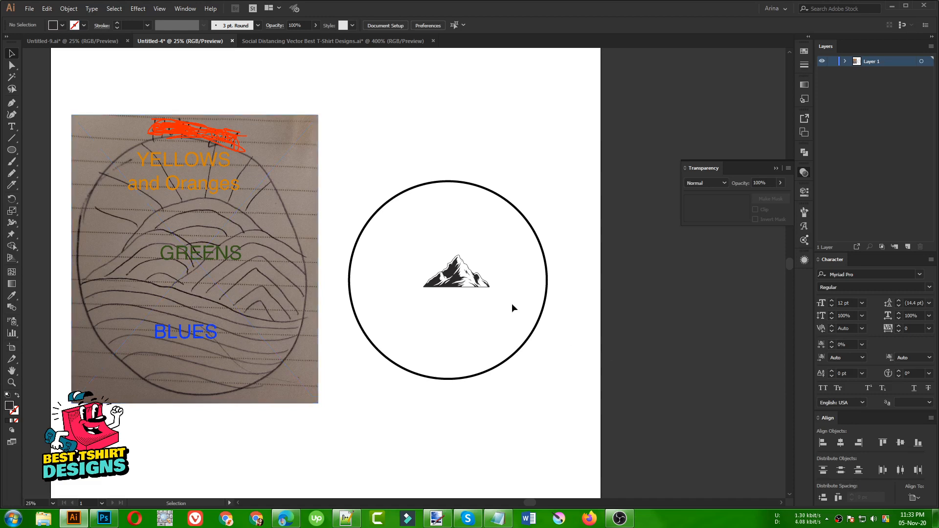
# - Draw an open S-shaped wave about 1866 px wide across the circle with the Curvature tool and swap its fill to a stroke
pyautogui.click(13, 116)
pyautogui.scroll(2, 465, 335)
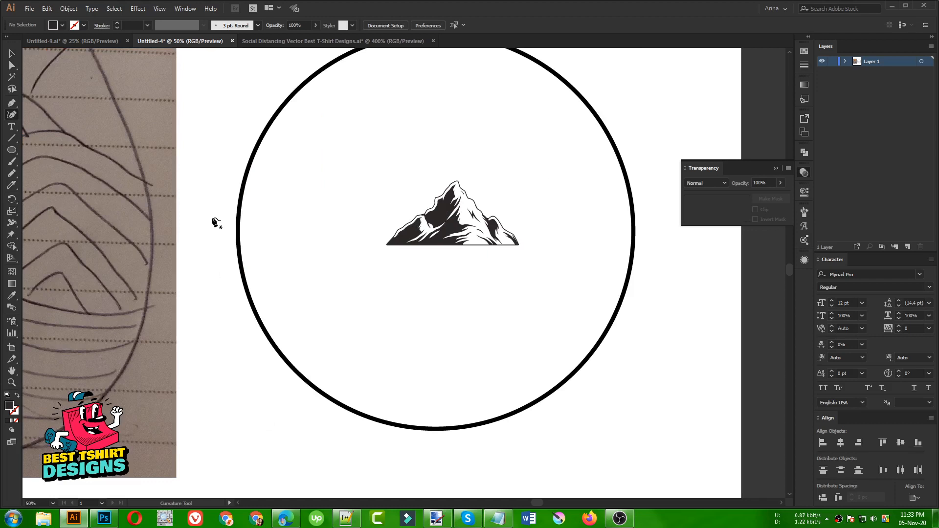
pyautogui.click(212, 217)
pyautogui.click(402, 254)
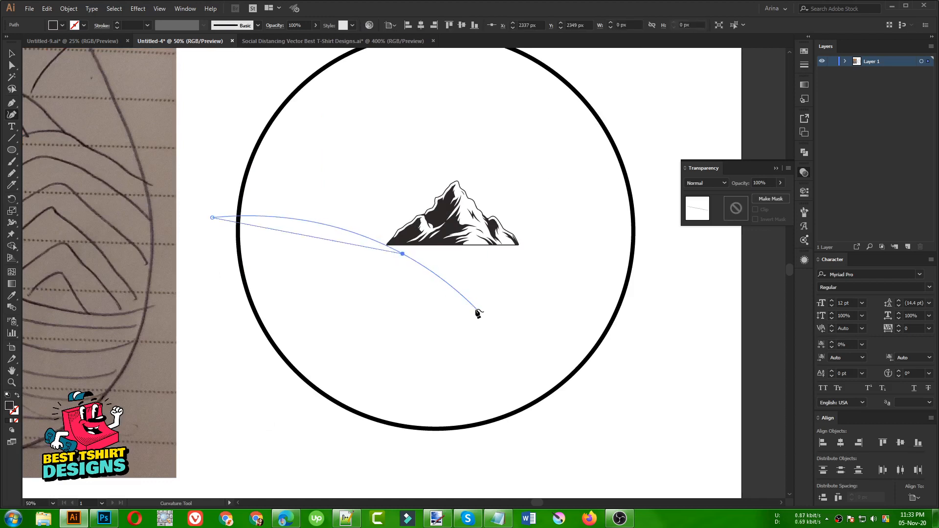
pyautogui.click(529, 338)
pyautogui.click(670, 324)
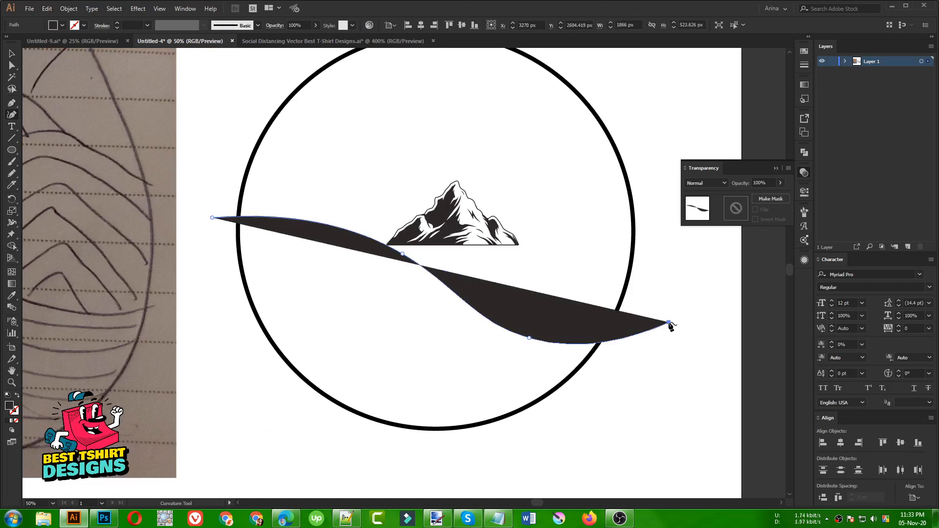
pyautogui.hotkey('shift', 'x')
pyautogui.press('v')
# - Match the wave line's stroke to the circle's with the Eyedropper, shift the line slightly upward and deselect it
pyautogui.scroll(-1, 342, 339)
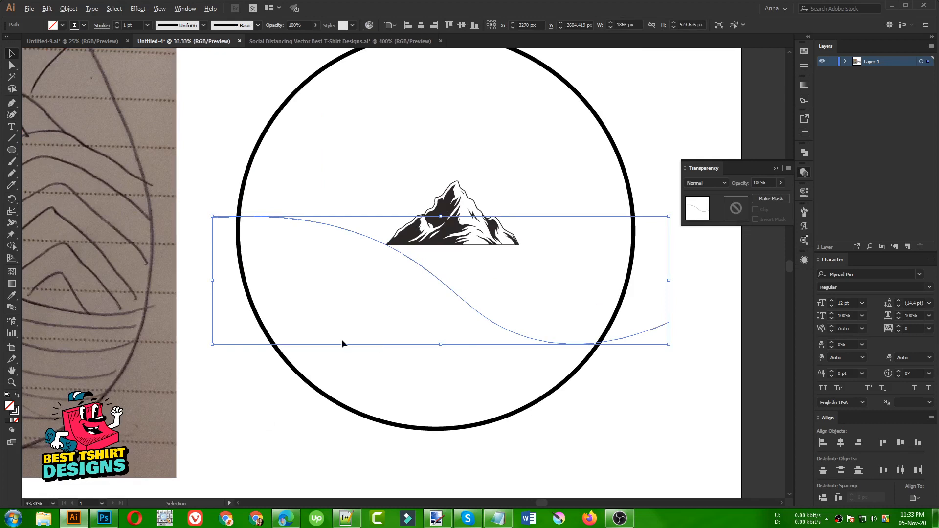
pyautogui.scroll(-1, 342, 340)
pyautogui.press('i')
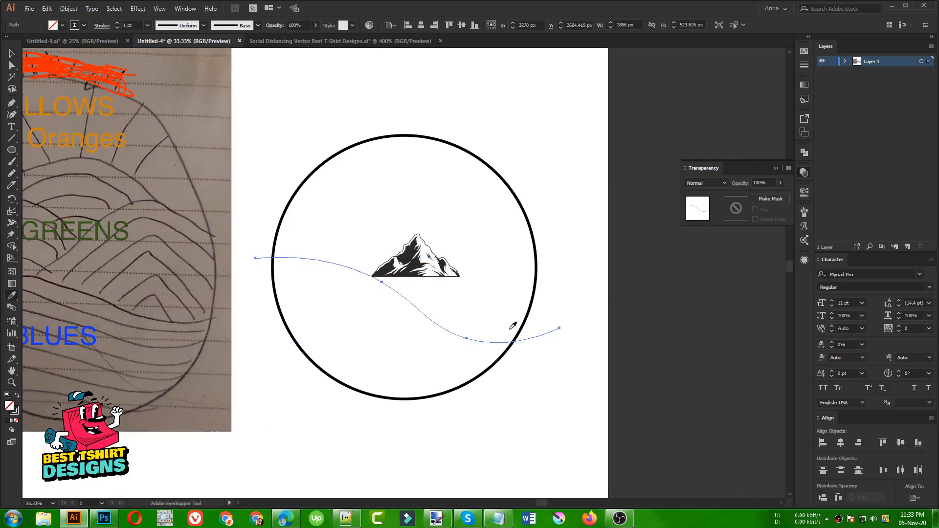
pyautogui.click(531, 219)
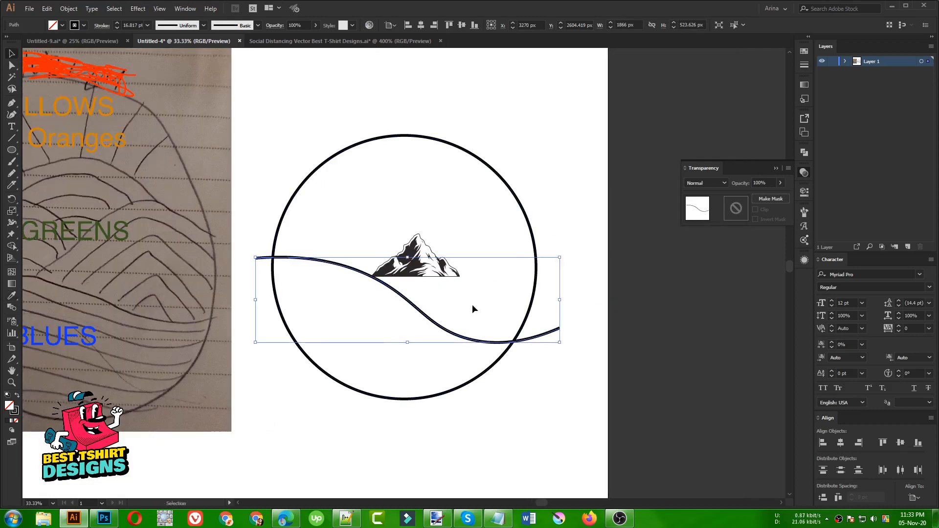
pyautogui.moveTo(433, 323); pyautogui.dragTo(430, 313)
pyautogui.click(486, 315)
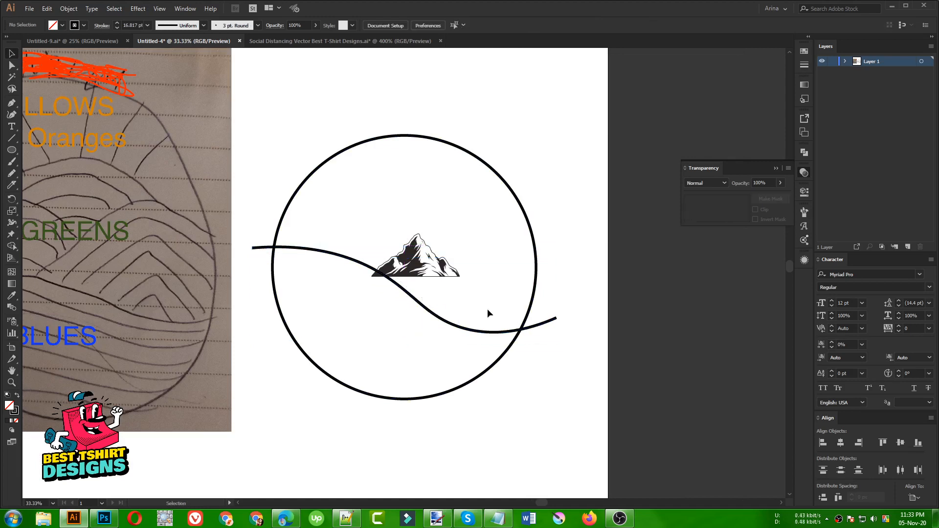
pyautogui.click(165, 519)
pyautogui.moveTo(702, 436)
pyautogui.mouseDown()
pyautogui.moveTo(705, 419)
pyautogui.moveTo(693, 426)
pyautogui.mouseUp()
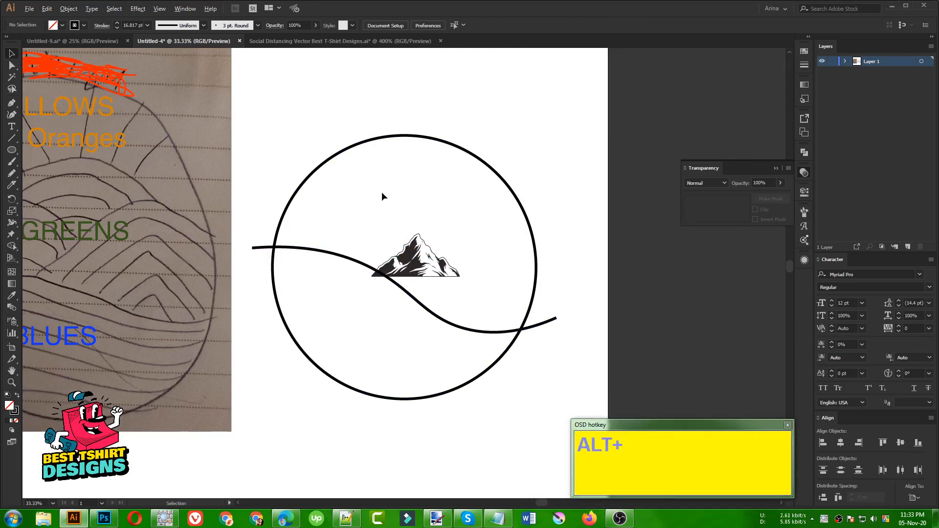
pyautogui.scroll(1, 382, 191)
pyautogui.scroll(-2, 288, 247)
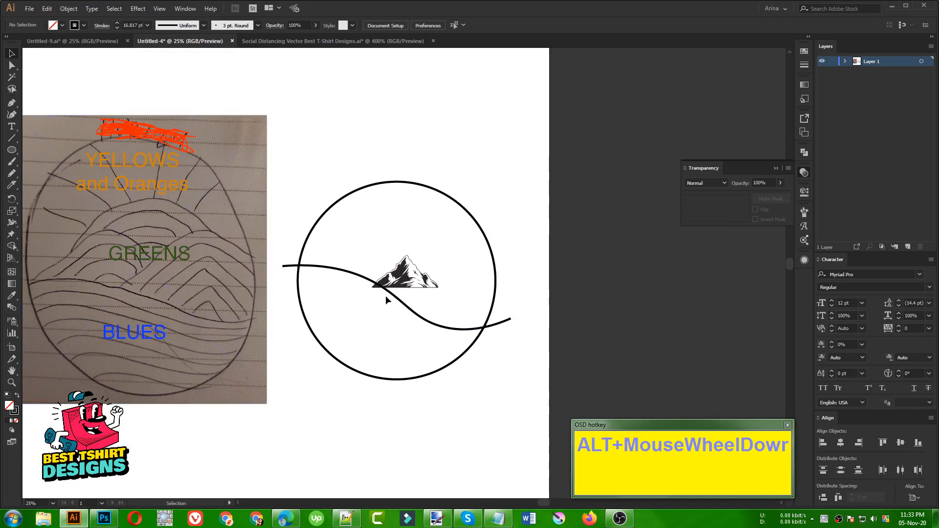
pyautogui.scroll(2, 458, 268)
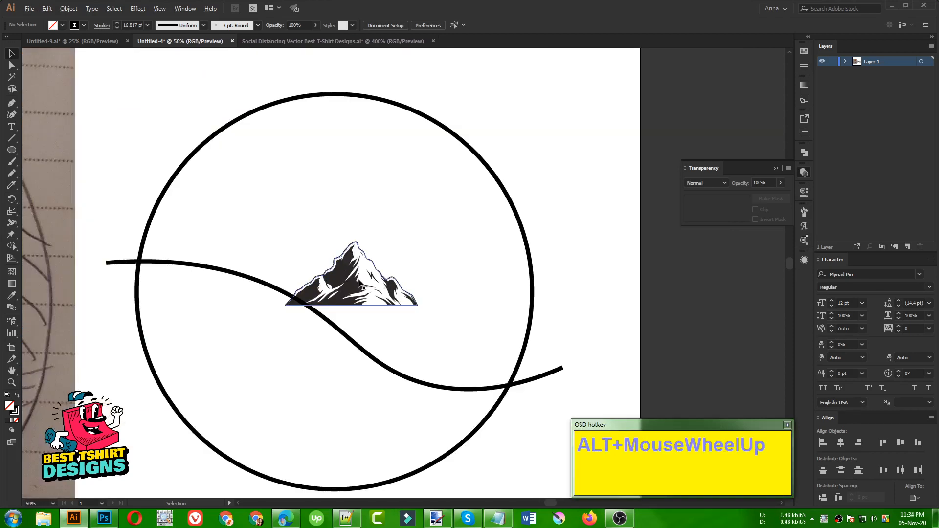
pyautogui.scroll(-2, 431, 277)
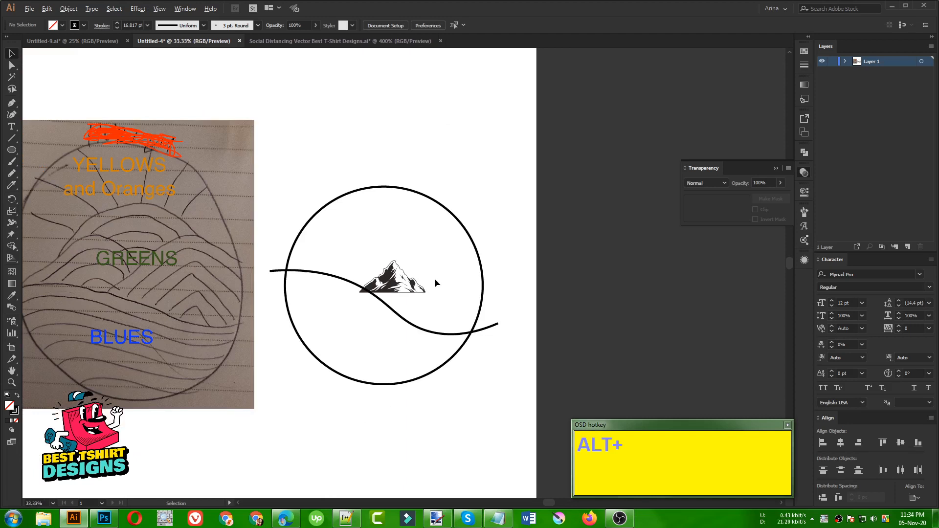
# - Move the mountain to the circle's lower right edge and enlarge it proportionally to about 1335 px wide
pyautogui.scroll(1, 434, 278)
pyautogui.click(415, 286)
pyautogui.moveTo(423, 276); pyautogui.dragTo(461, 327)
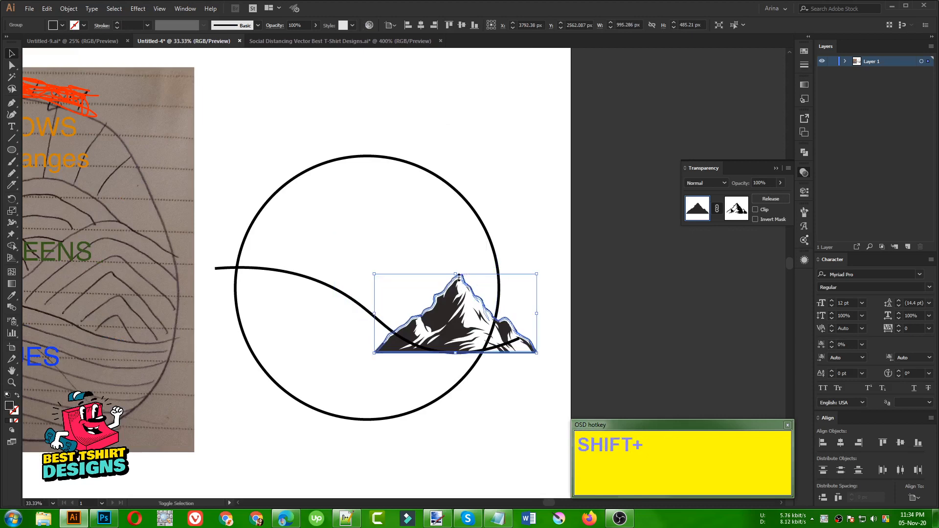
pyautogui.moveTo(458, 277); pyautogui.dragTo(458, 248)
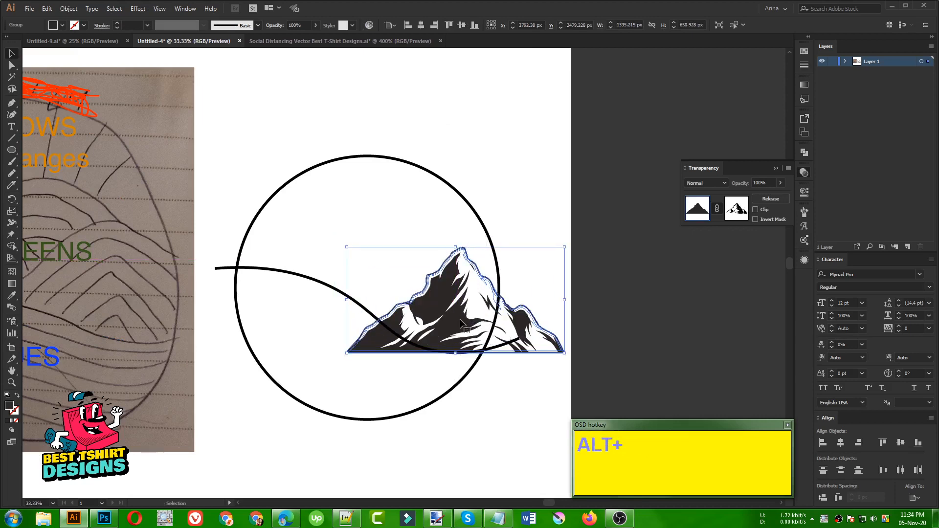
# - Duplicate the mountain up and to the left, and scale the copy down proportionally to about 1063 px wide
pyautogui.moveTo(461, 323); pyautogui.dragTo(387, 289)
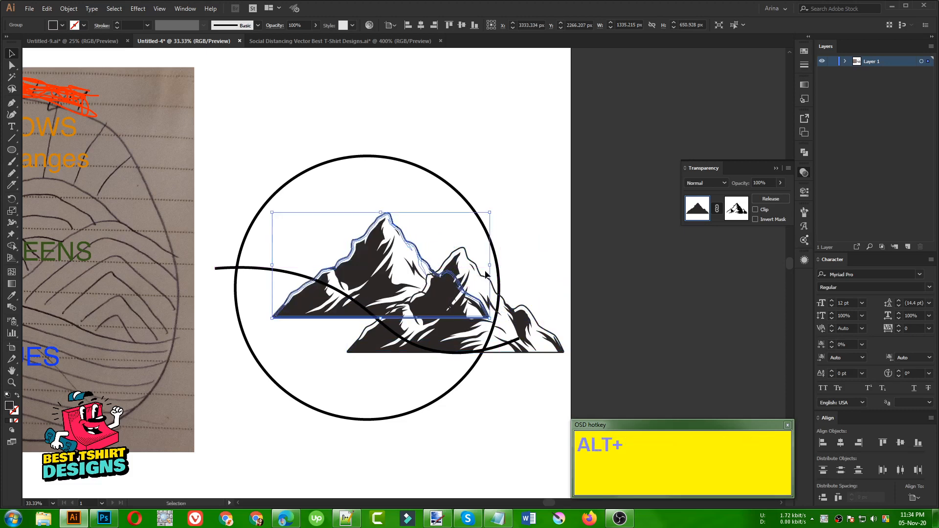
pyautogui.moveTo(485, 275); pyautogui.dragTo(467, 264)
# - Duplicate the middle mountain onto the circle's left edge, scale the copy to about 987 px wide and nudge it down slightly
pyautogui.moveTo(383, 285); pyautogui.dragTo(282, 254)
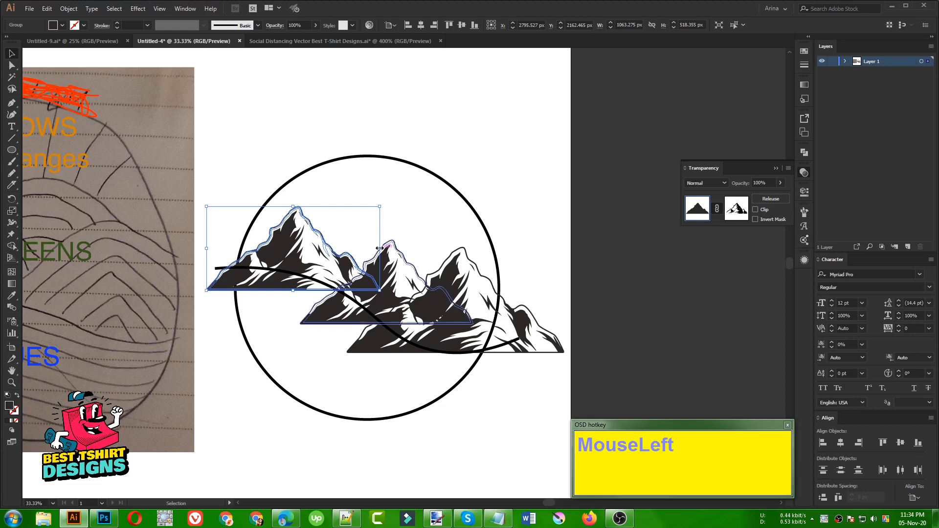
pyautogui.moveTo(379, 248); pyautogui.dragTo(370, 249)
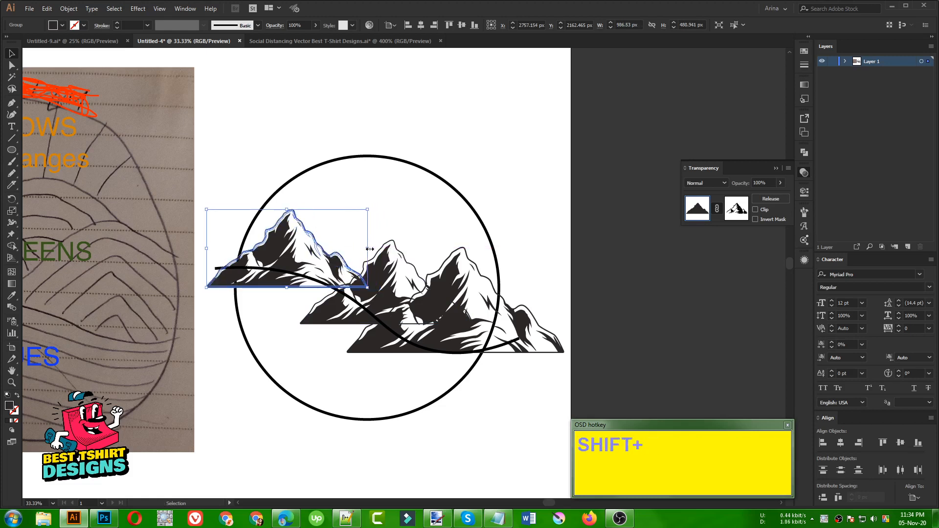
pyautogui.press('Down')
pyautogui.press('Down')
pyautogui.press('Down')
pyautogui.press('Down')
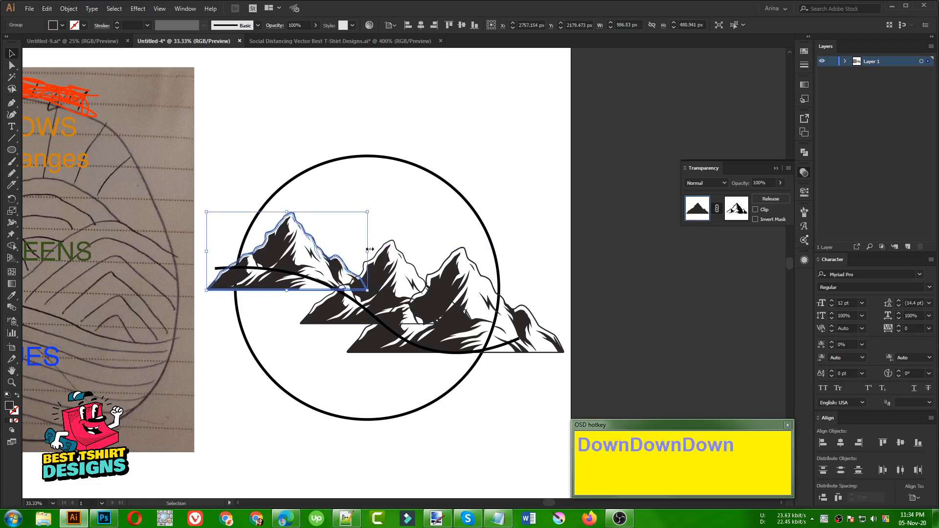
pyautogui.click(356, 234)
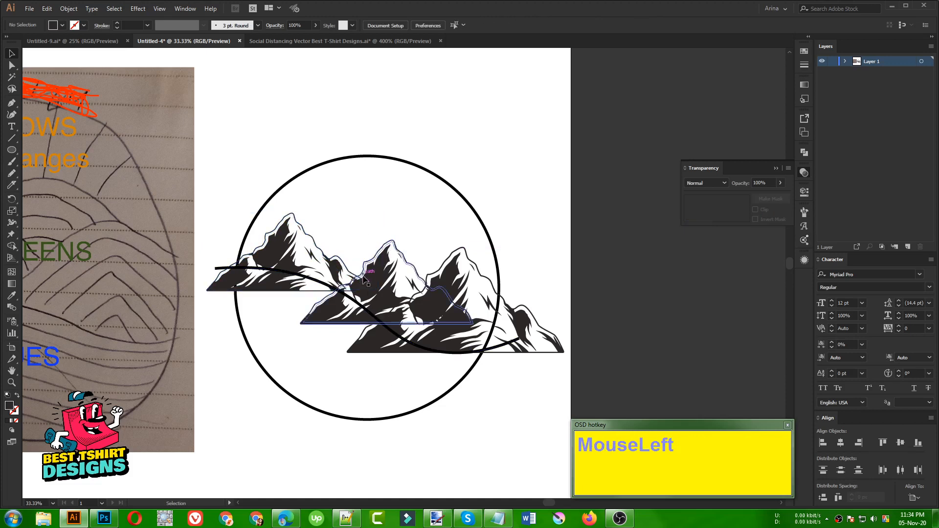
# - Enlarge the middle mountain proportionally to about 1299 px wide
pyautogui.click(400, 259)
pyautogui.moveTo(387, 240); pyautogui.dragTo(391, 224)
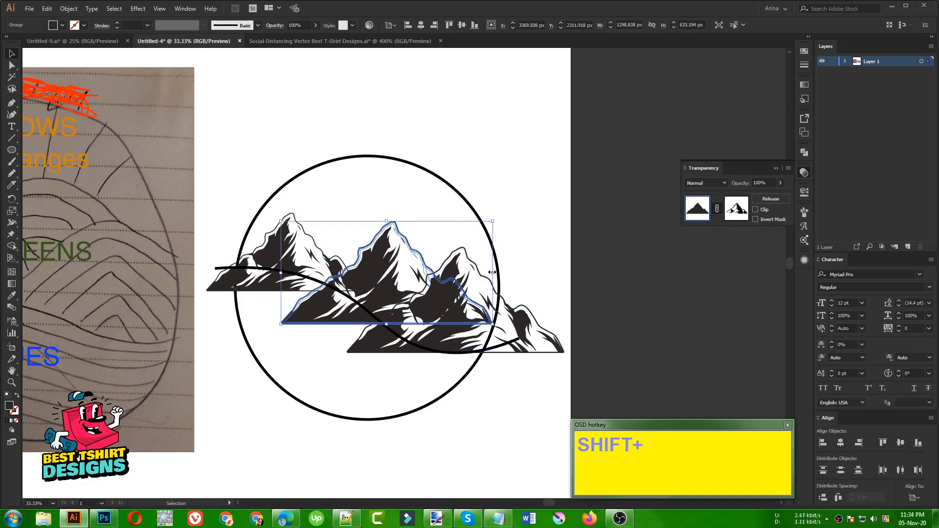
# - Scale the middle mountain down proportionally to about 1134 px wide and move it slightly to the right
pyautogui.moveTo(493, 273); pyautogui.dragTo(465, 274)
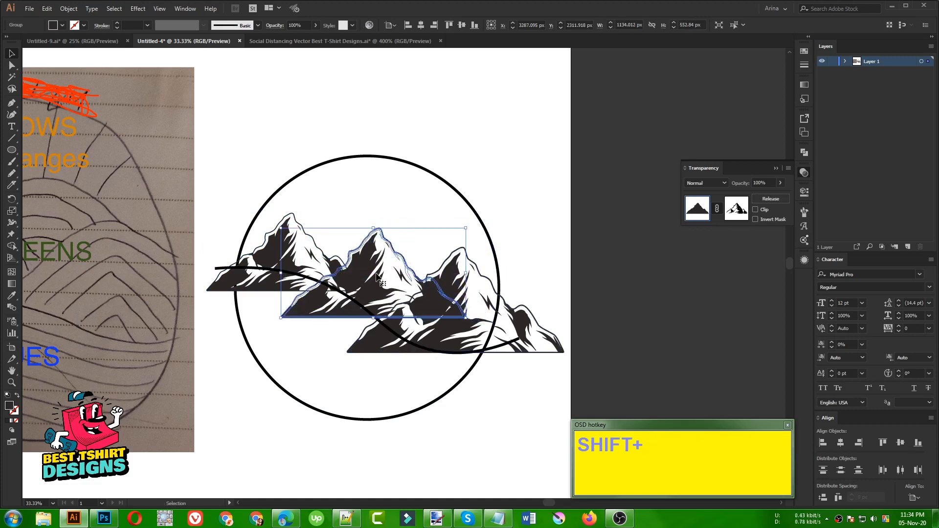
pyautogui.moveTo(378, 276); pyautogui.dragTo(384, 276)
pyautogui.click(419, 244)
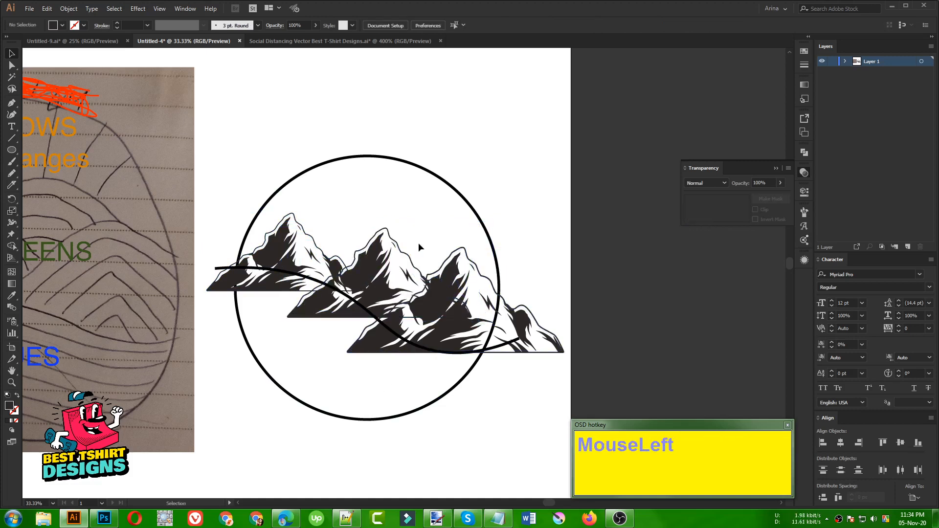
# - Nudge the middle mountain down about 23 px so its base meets the curved guide line
pyautogui.click(387, 288)
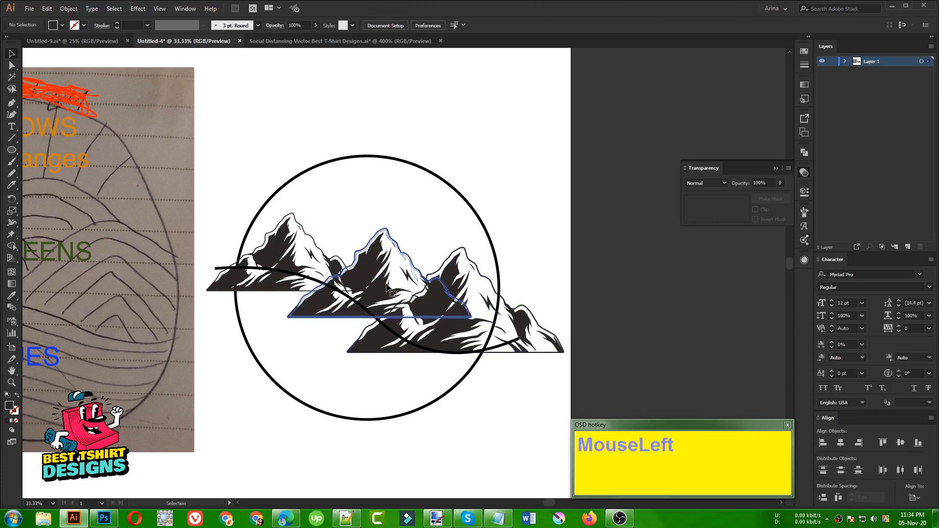
pyautogui.keyDown('alt'); pyautogui.scroll(3, 397, 364); pyautogui.keyUp('alt')
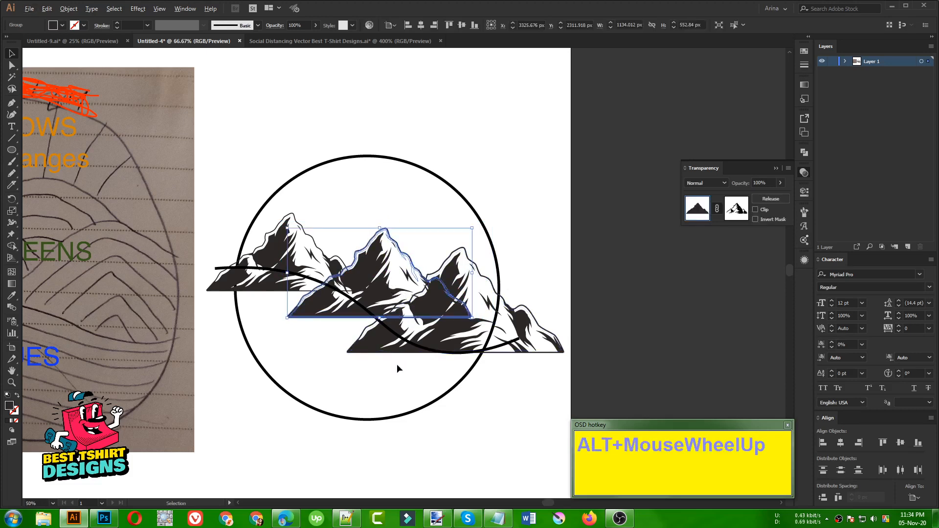
pyautogui.press('Down')
pyautogui.press('Down')
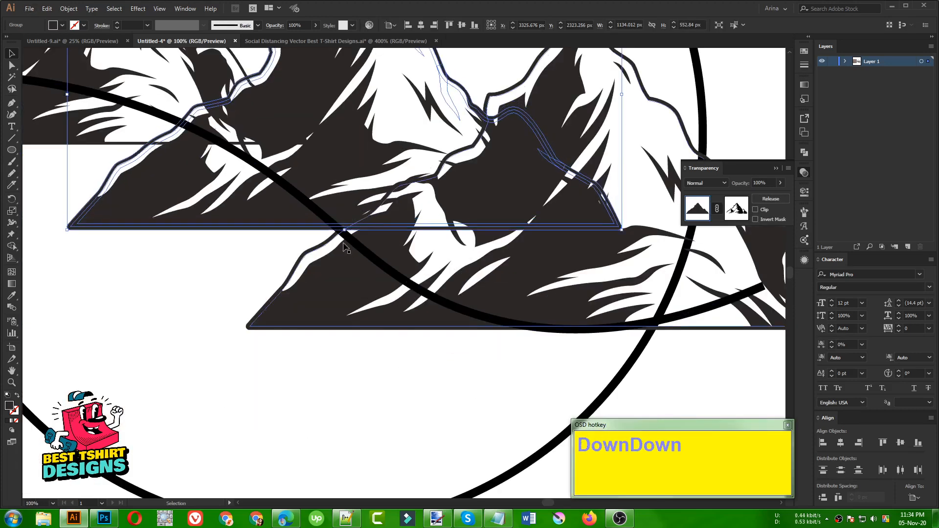
pyautogui.press('Down')
pyautogui.press('Down')
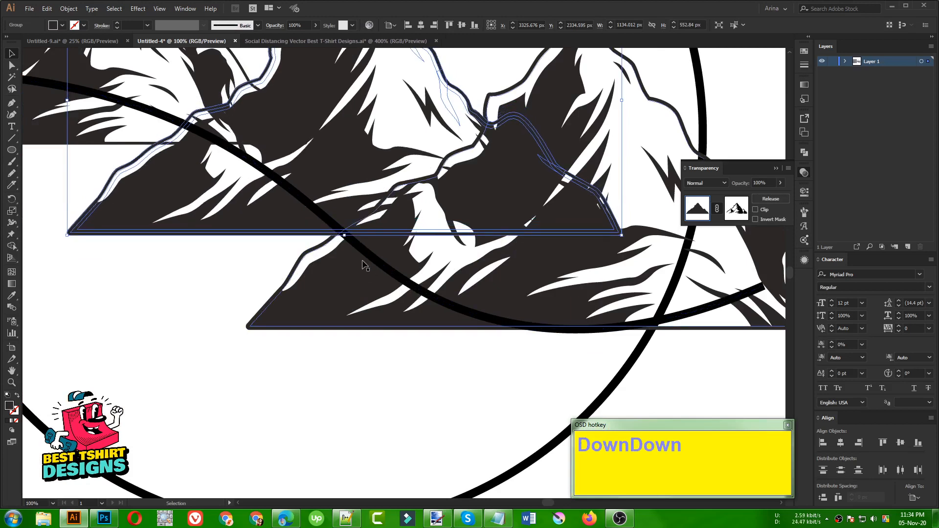
pyautogui.click(375, 392)
pyautogui.keyDown('alt'); pyautogui.scroll(-1, 390, 259); pyautogui.keyUp('alt')
pyautogui.keyDown('alt'); pyautogui.scroll(-1, 391, 259); pyautogui.keyUp('alt')
pyautogui.click(403, 327)
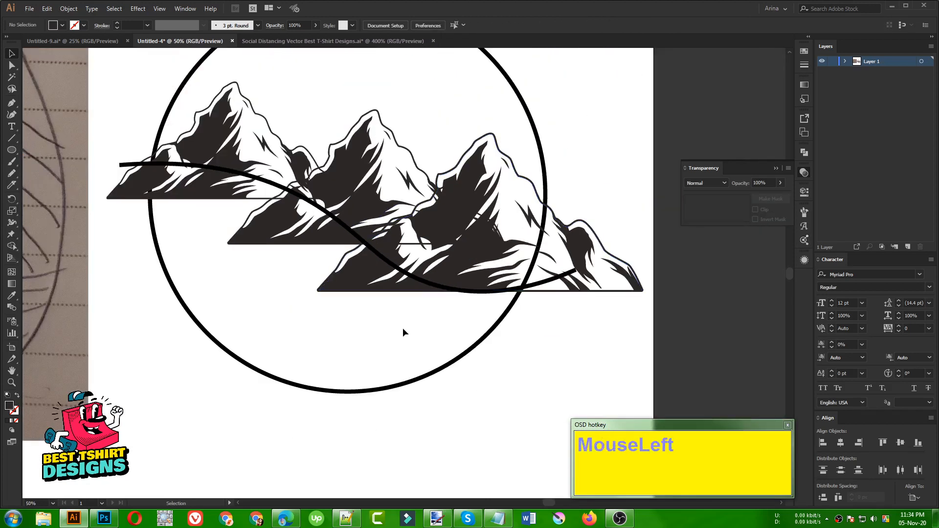
pyautogui.keyDown('alt'); pyautogui.scroll(-1, 403, 324); pyautogui.keyUp('alt')
pyautogui.click(403, 325)
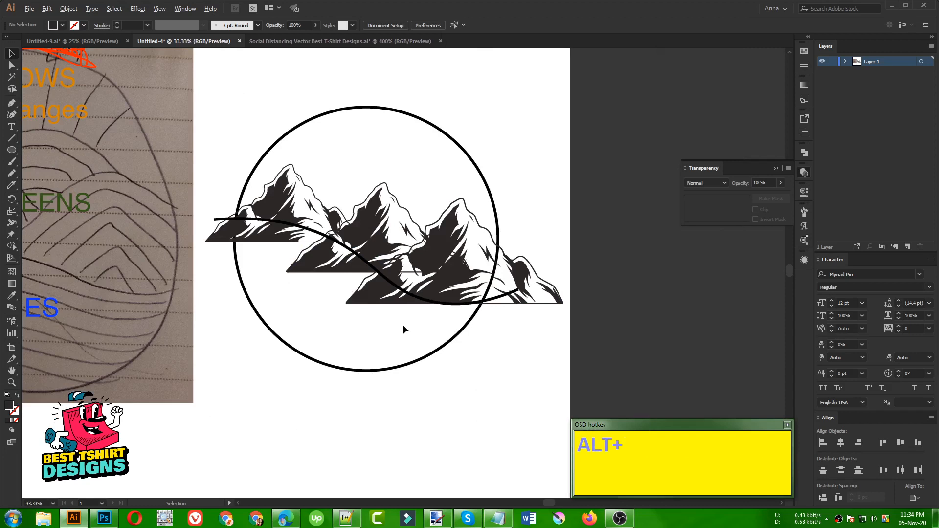
pyautogui.keyDown('alt'); pyautogui.scroll(-1, 403, 326); pyautogui.keyUp('alt')
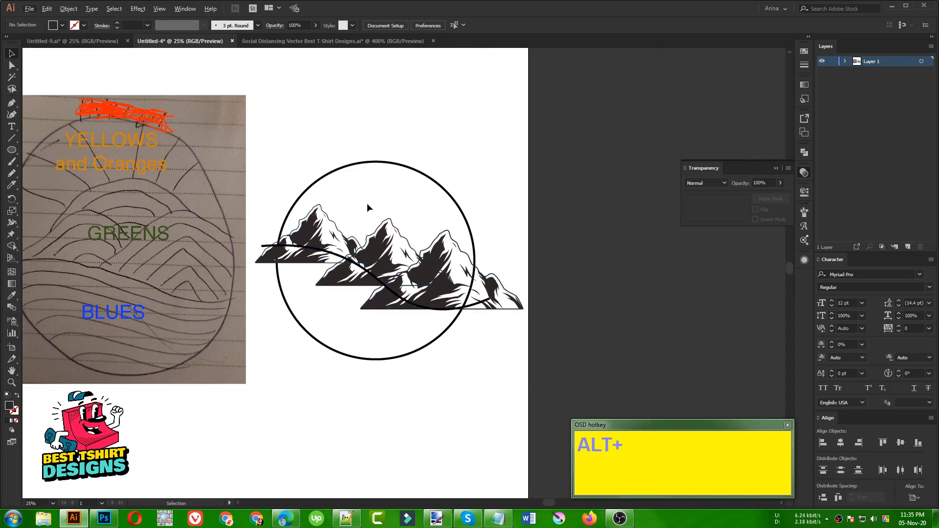
# - Copy the right mountain and paste it in place inside the middle mountain's opacity mask
pyautogui.click(416, 198)
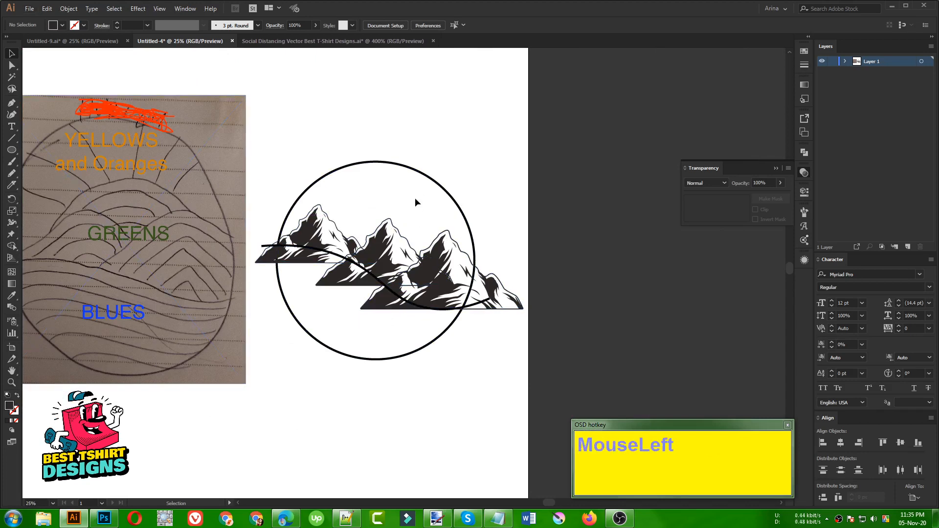
pyautogui.scroll(1, 392, 204)
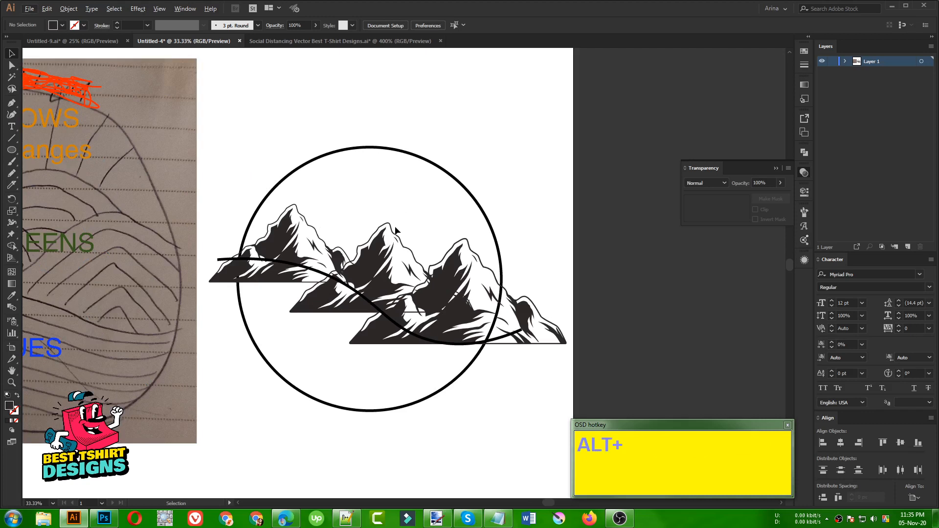
pyautogui.scroll(1, 450, 276)
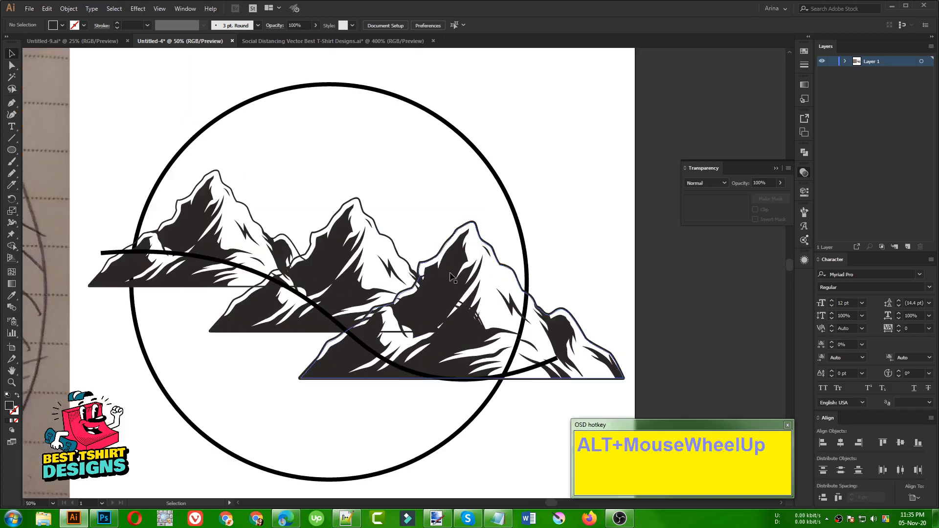
pyautogui.click(450, 276)
pyautogui.scroll(-1, 409, 253)
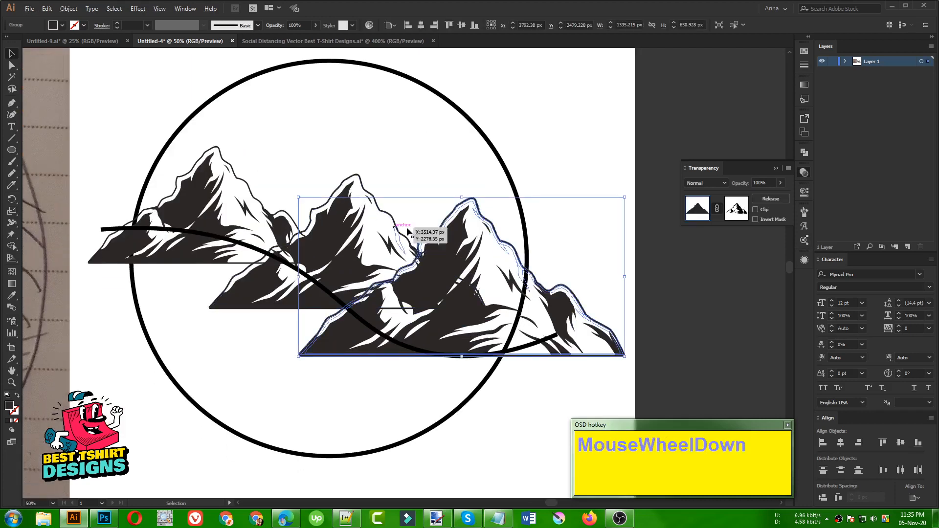
pyautogui.keyDown('ctrl'); pyautogui.click(446, 228); pyautogui.keyUp('ctrl')
pyautogui.hotkey('ctrl', 'c')
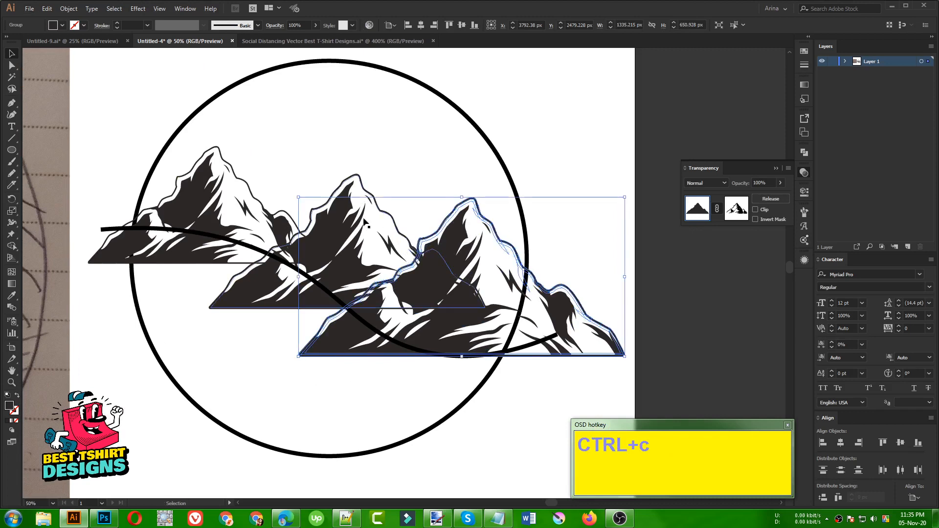
pyautogui.click(364, 234)
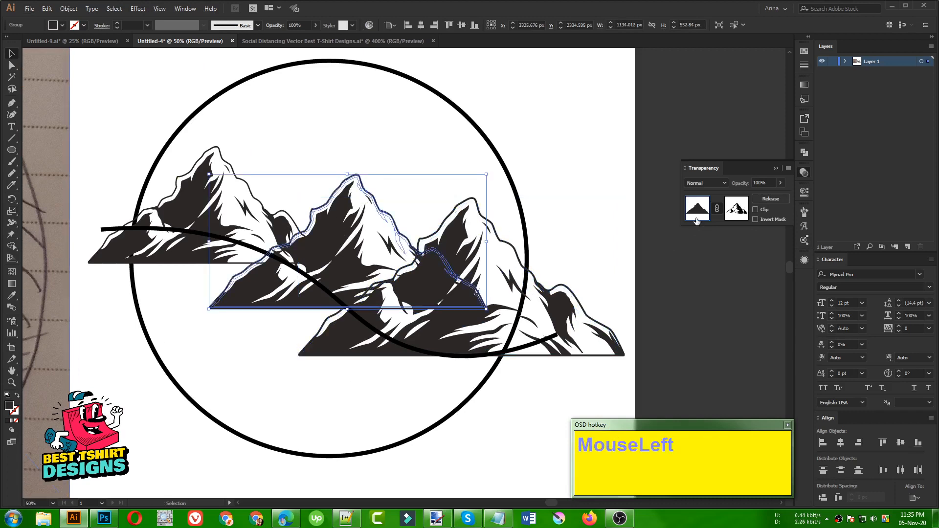
pyautogui.click(737, 215)
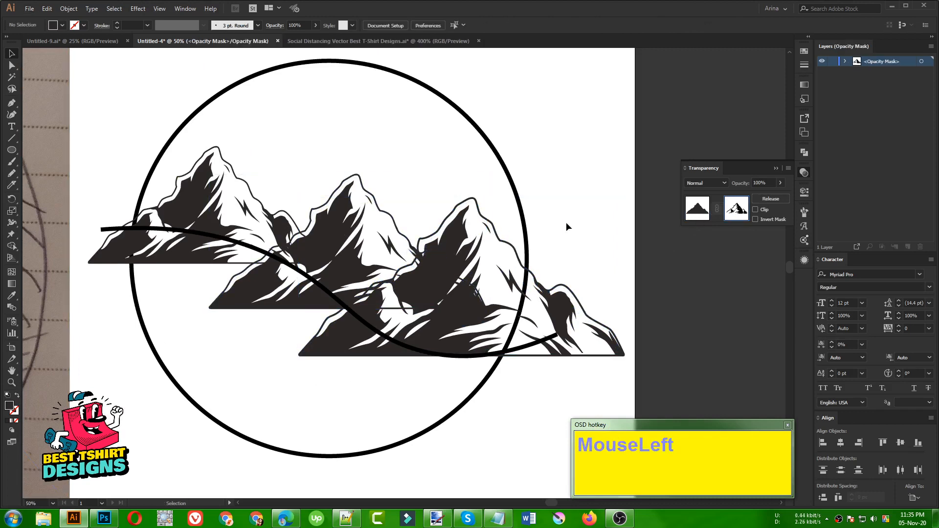
pyautogui.hotkey('ctrl', 'f')
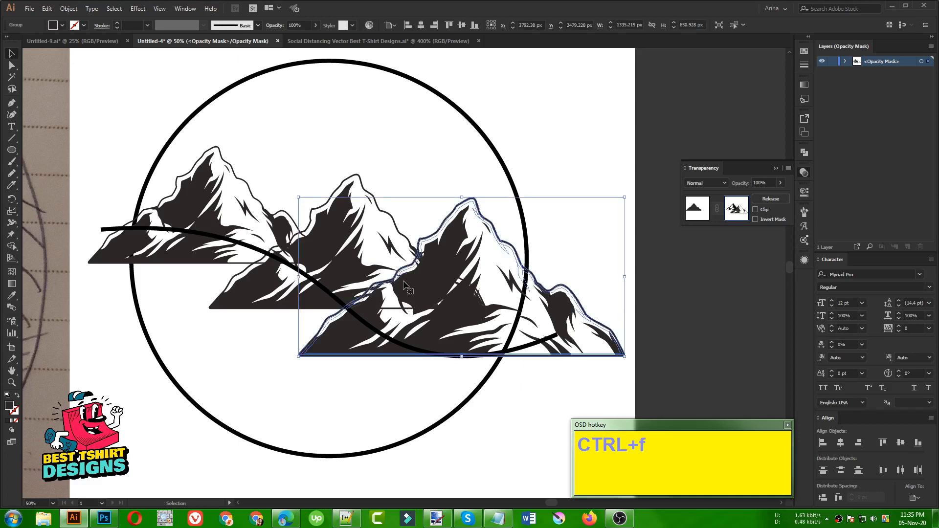
# - Merge the pasted mountain copy into a single solid shape with Pathfinder and fill it with black
pyautogui.click(804, 152)
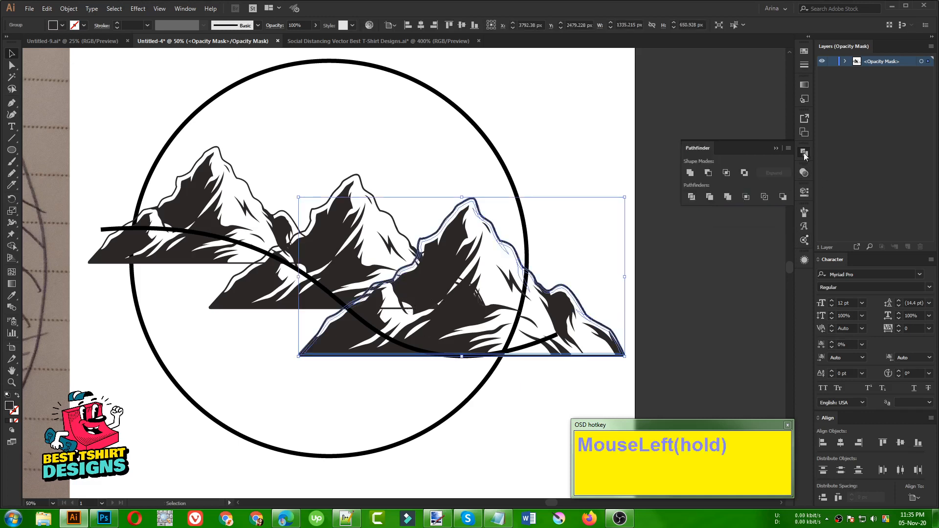
pyautogui.click(729, 196)
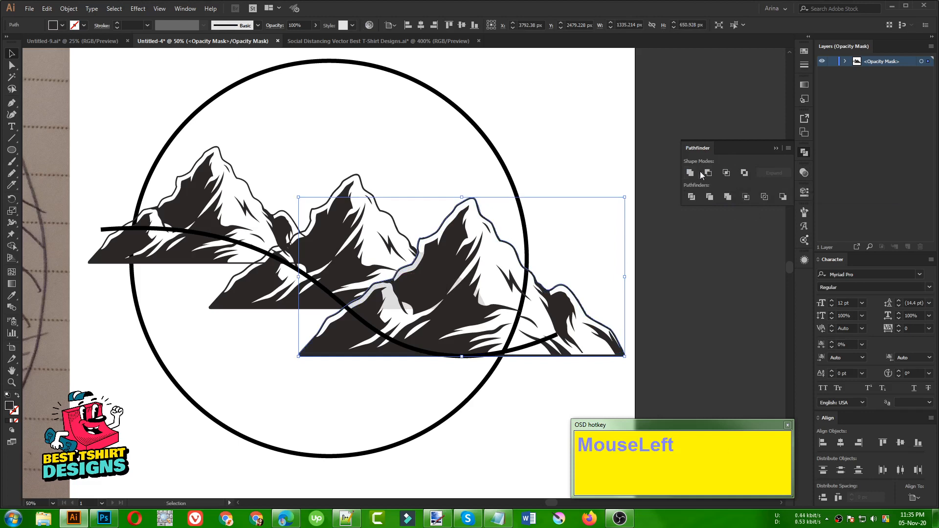
pyautogui.click(62, 25)
pyautogui.click(27, 42)
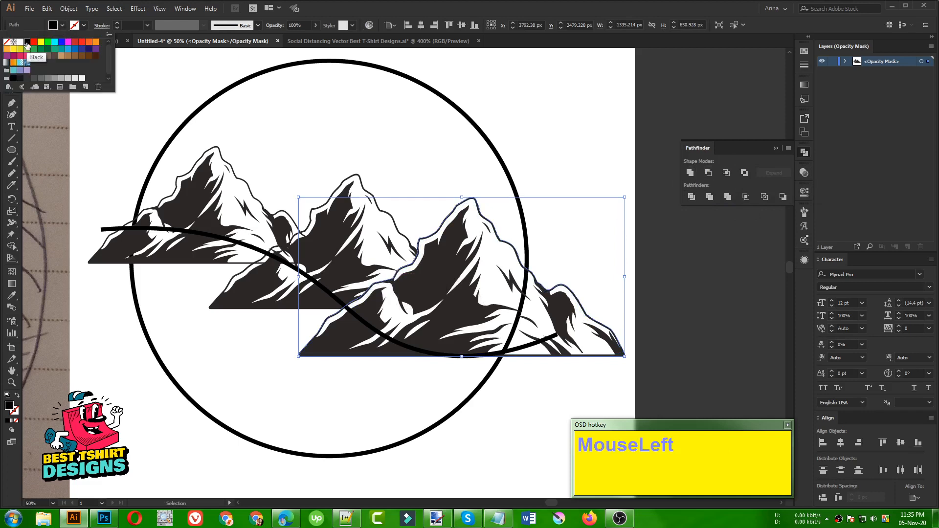
pyautogui.click(338, 137)
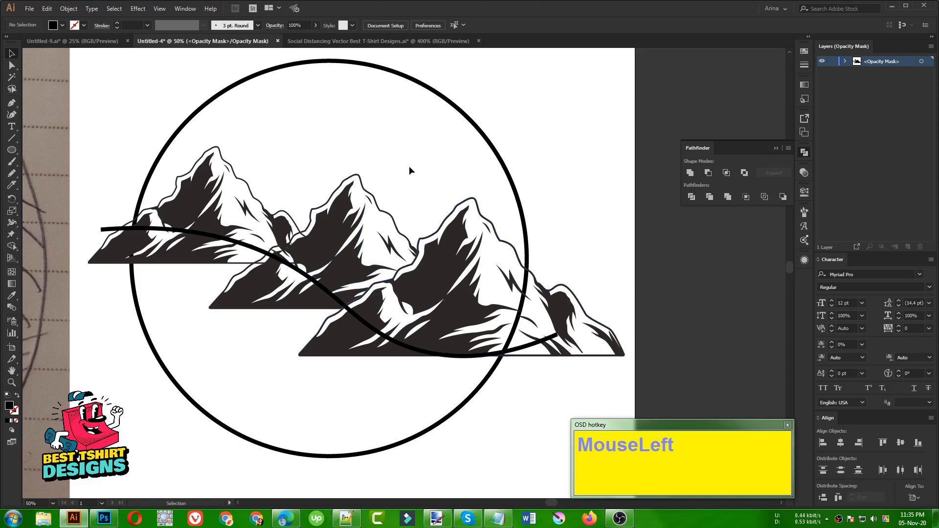
# - Exit the mask, offset the right mountain's path by 10 px with miter joins, and cut the resulting offset shapes
pyautogui.click(433, 270)
pyautogui.click(805, 172)
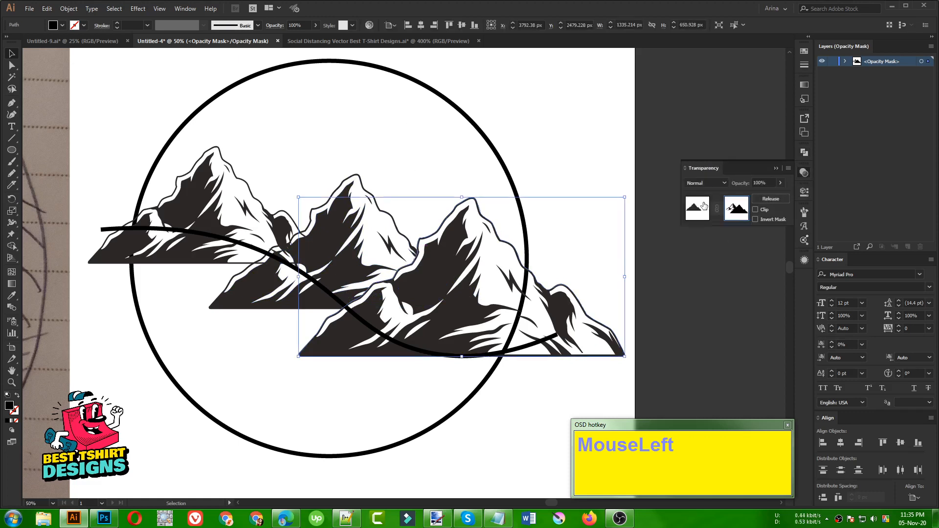
pyautogui.click(697, 208)
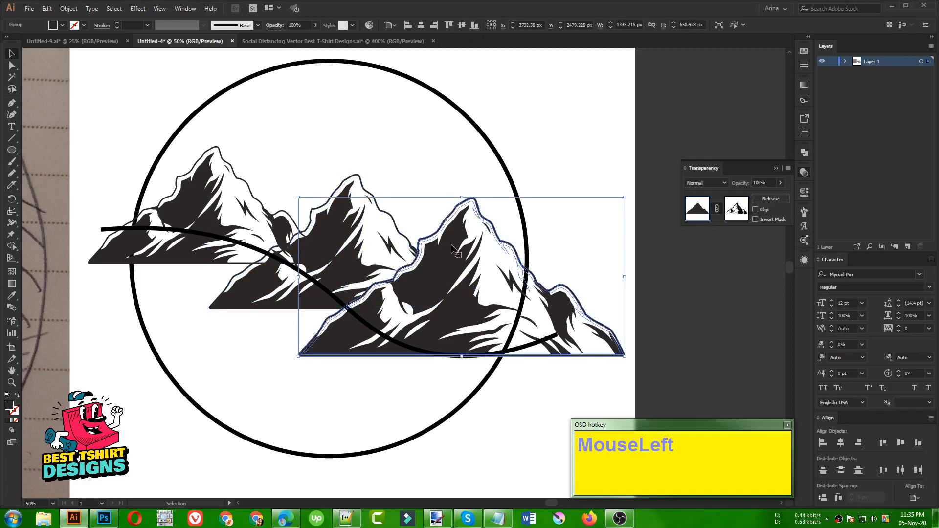
pyautogui.click(69, 9)
pyautogui.moveTo(151, 233)
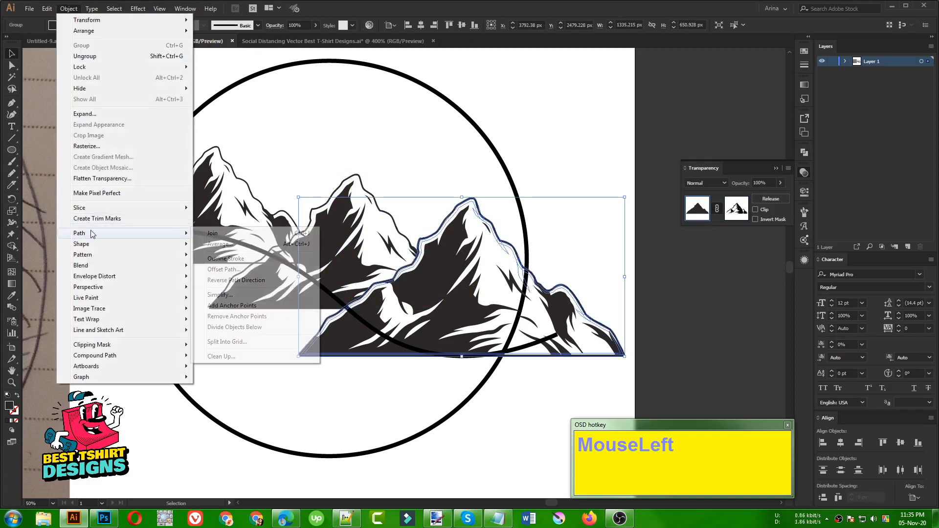
pyautogui.click(215, 270)
pyautogui.click(60, 138)
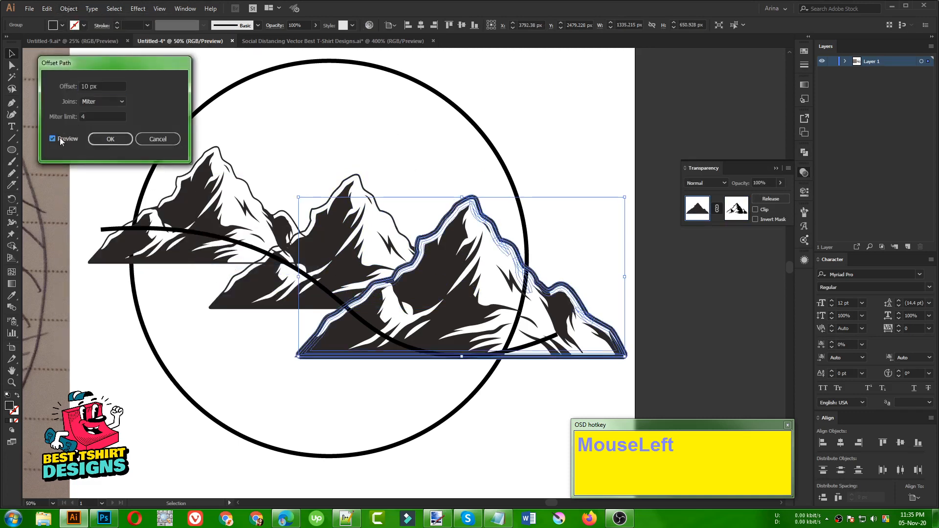
pyautogui.click(110, 139)
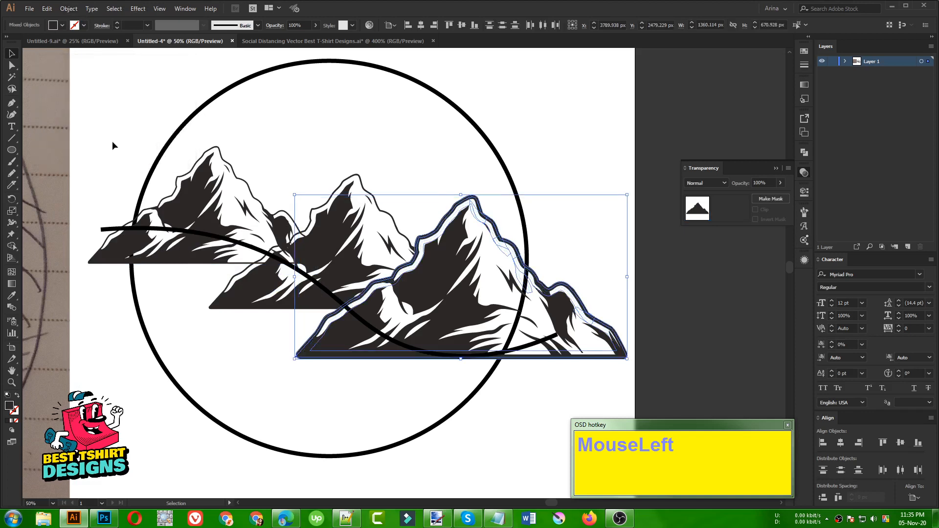
pyautogui.hotkey('ctrl', 'x')
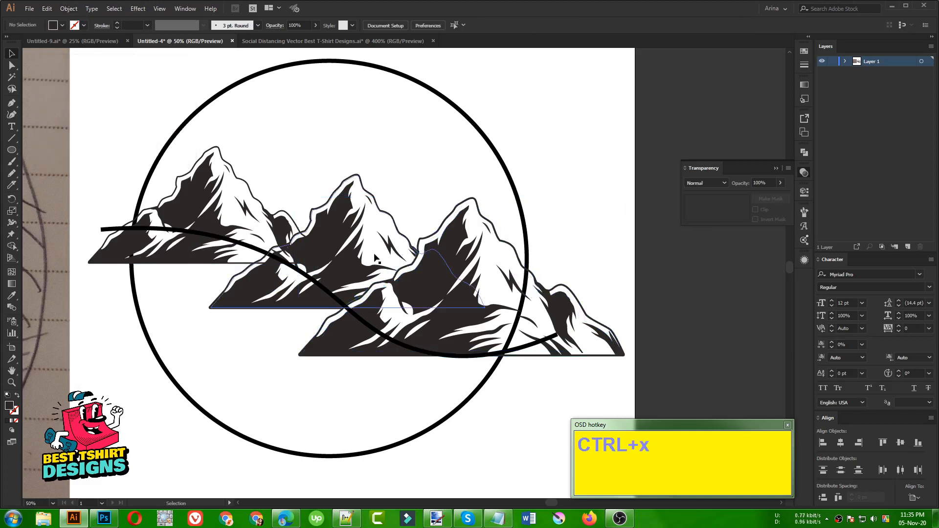
# - Select all the dark grey mountain shapes with the Magic Wand and fill them with black
pyautogui.click(11, 78)
pyautogui.click(488, 304)
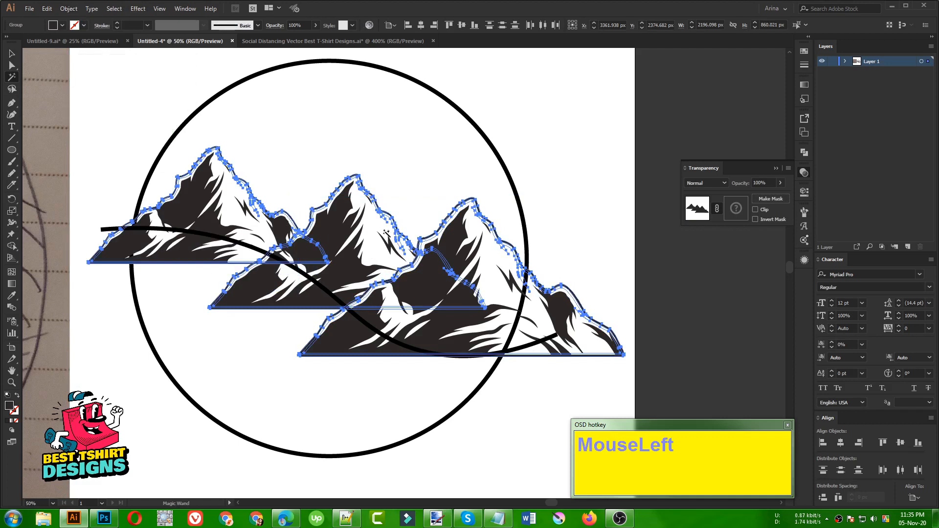
pyautogui.click(63, 26)
pyautogui.scroll(1, 28, 46)
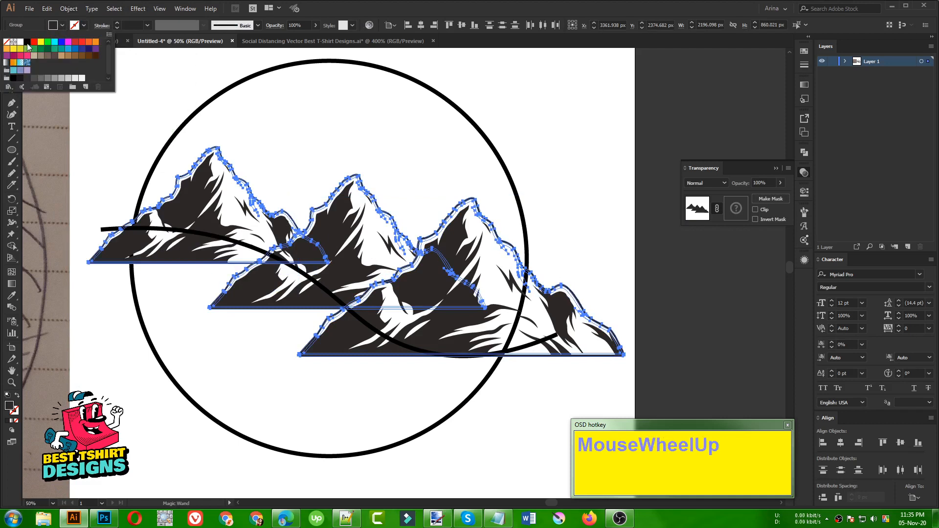
pyautogui.click(28, 45)
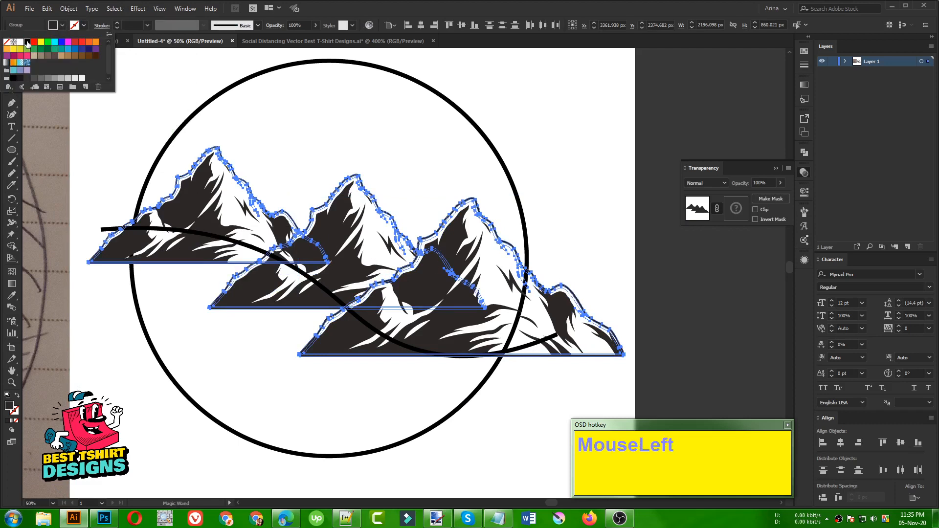
pyautogui.click(312, 171)
pyautogui.press('v')
pyautogui.click(312, 169)
# - In the middle mountain's opacity mask, delete the black silhouette and paste the cut offset shapes in place
pyautogui.click(349, 220)
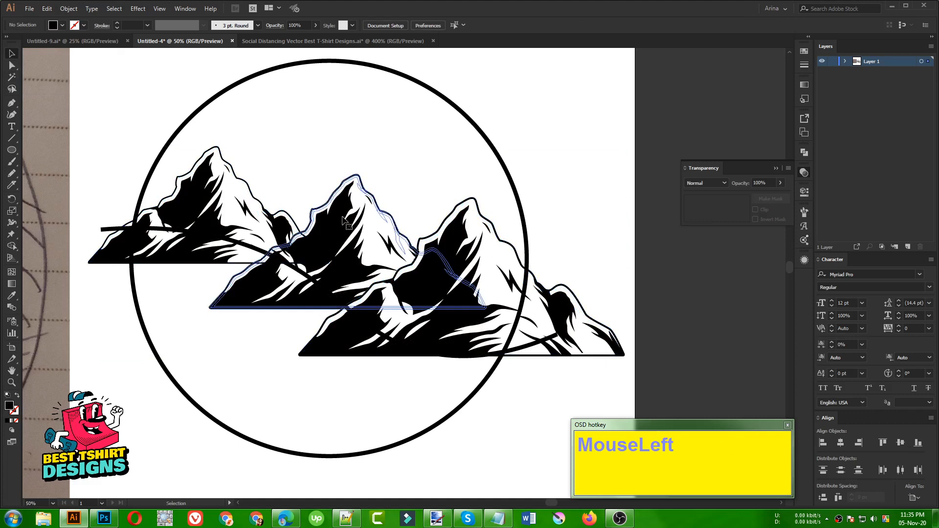
pyautogui.click(734, 214)
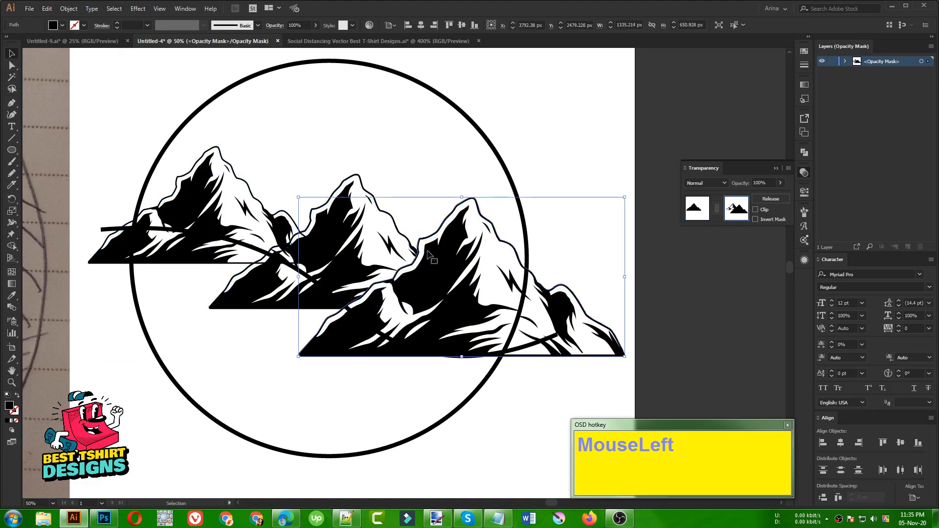
pyautogui.moveTo(426, 234); pyautogui.dragTo(535, 351)
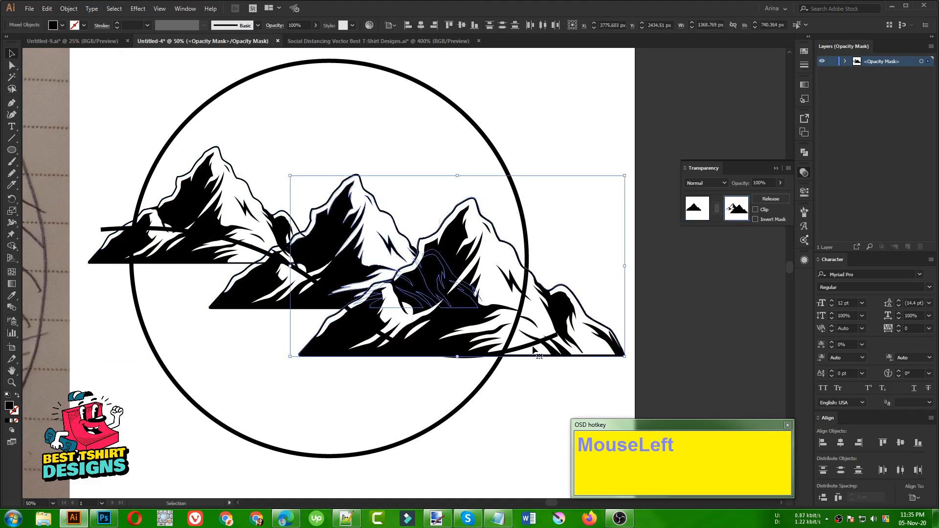
pyautogui.moveTo(463, 184); pyautogui.dragTo(517, 259)
pyautogui.press('Delete')
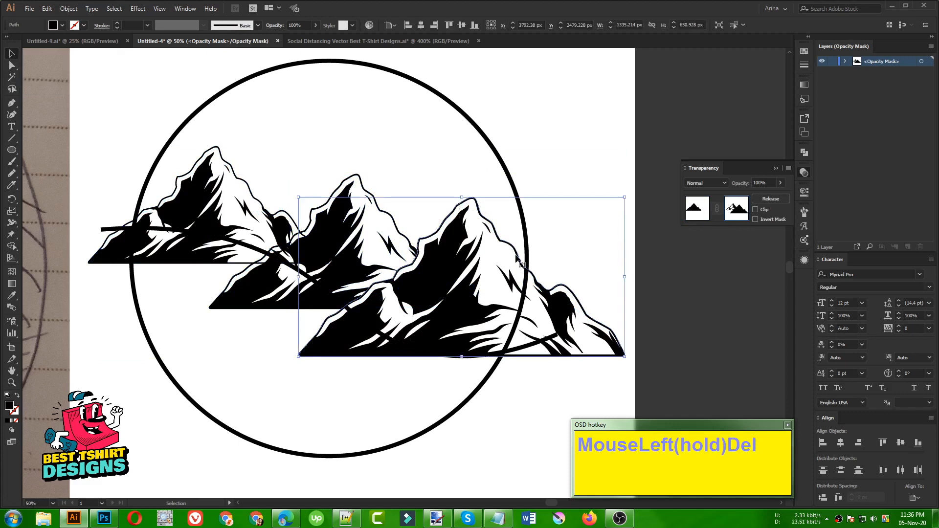
pyautogui.press('ctrl')
pyautogui.hotkey('ctrl', 'f')
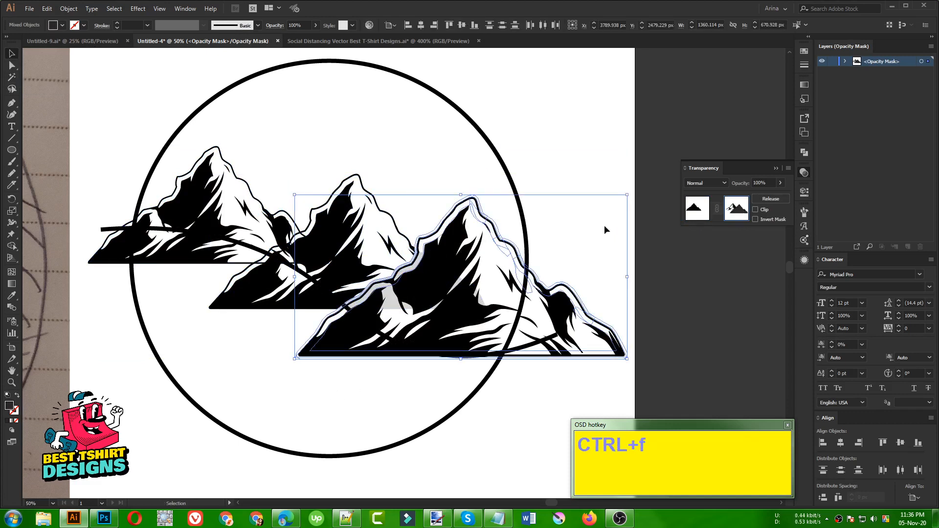
# - Fill the pasted offset shapes in the middle mountain's opacity mask with black and exit the mask
pyautogui.click(59, 27)
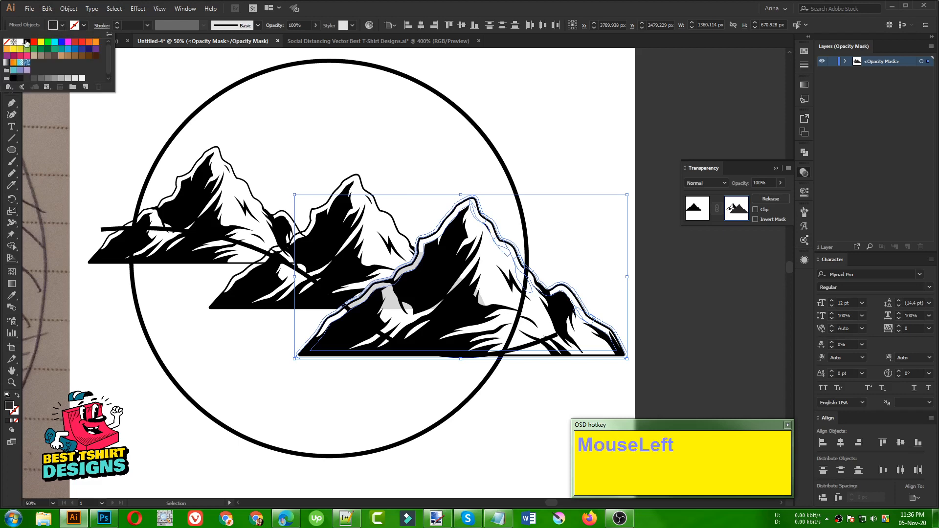
pyautogui.click(26, 43)
pyautogui.click(378, 119)
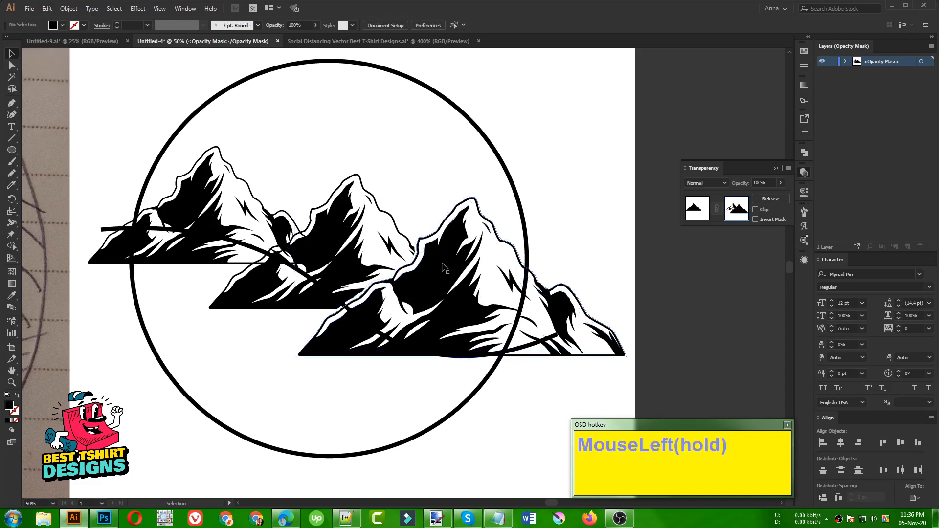
pyautogui.click(693, 209)
pyautogui.click(614, 204)
# - Offset the middle mountain's path by 10 px with miter joins and cut the resulting offset shapes
pyautogui.click(328, 239)
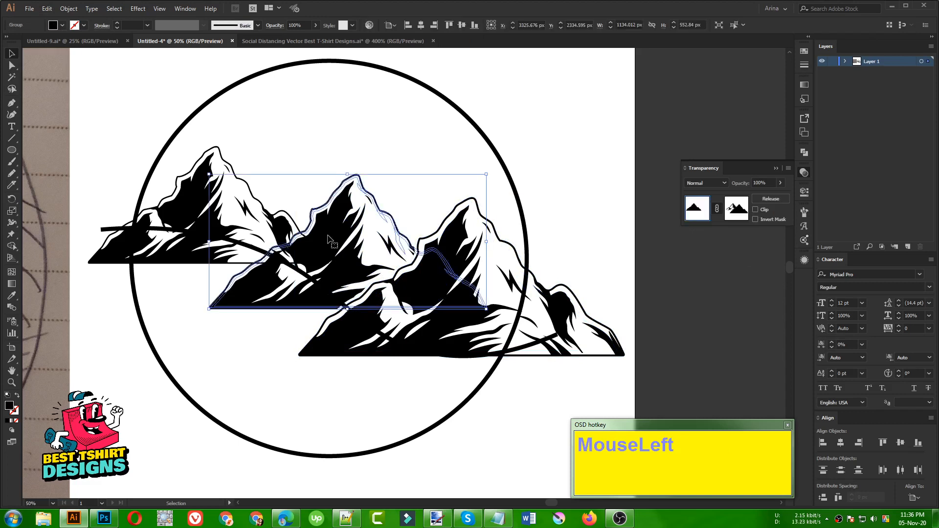
pyautogui.click(69, 9)
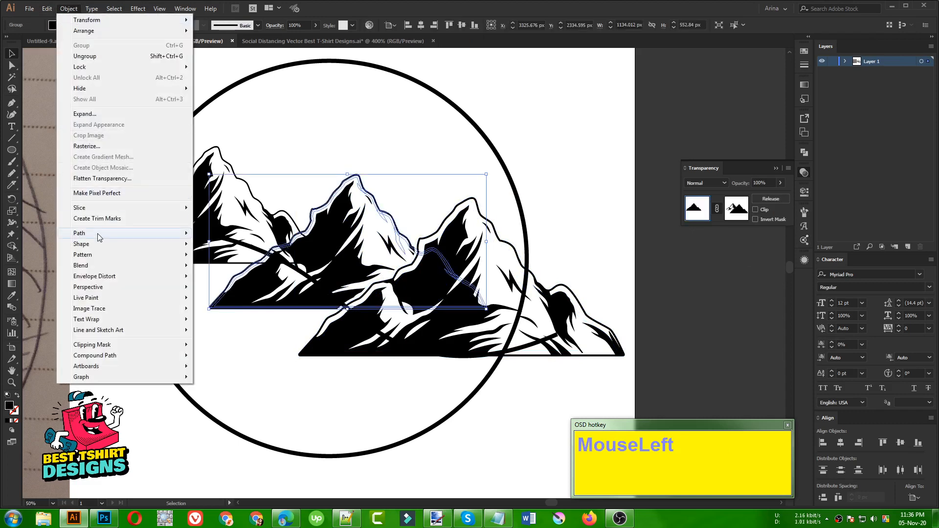
pyautogui.moveTo(191, 235)
pyautogui.click(227, 268)
pyautogui.click(74, 139)
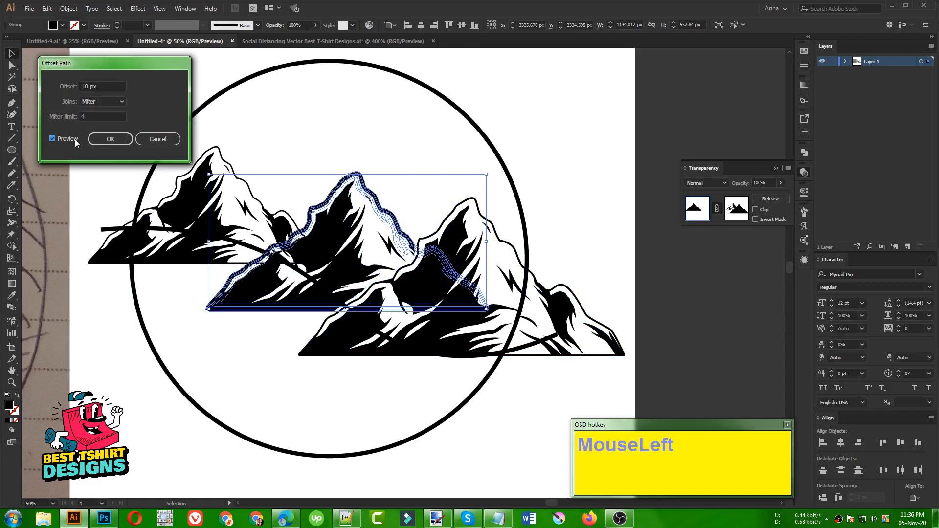
pyautogui.click(101, 139)
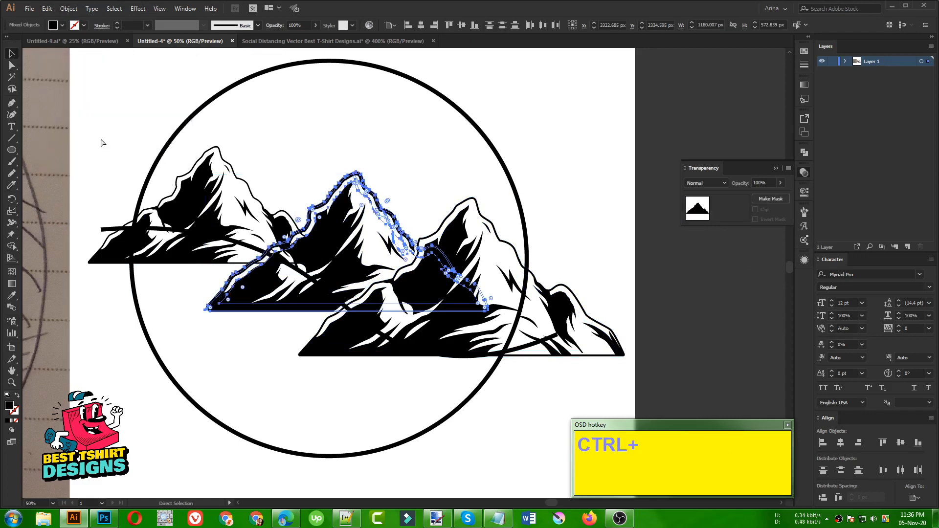
pyautogui.press('Delete')
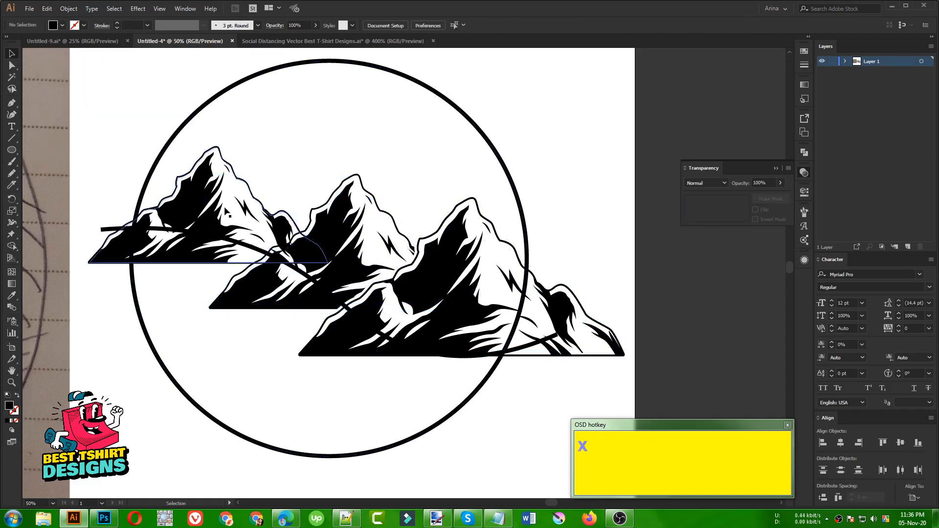
# - Paste the cut offset shapes in place inside the left mountain's opacity mask and fill them with black
pyautogui.click(229, 210)
pyautogui.click(736, 210)
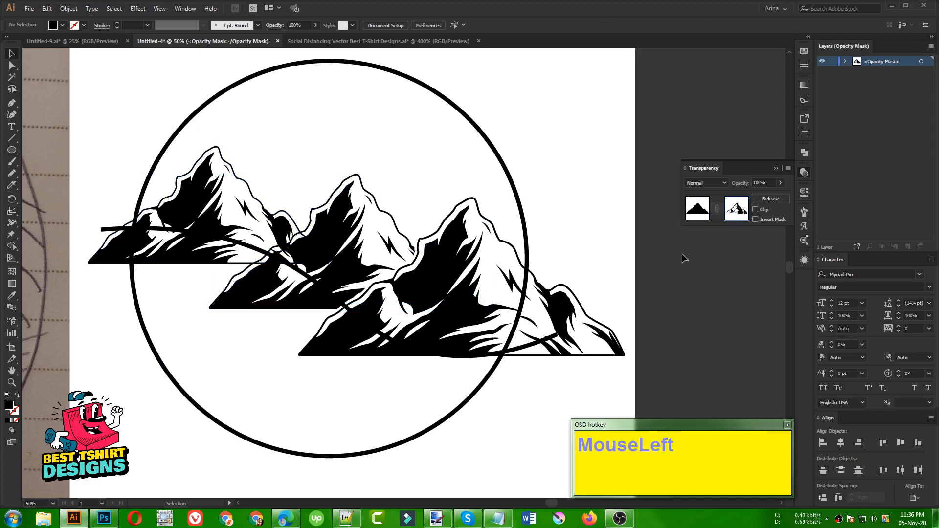
pyautogui.hotkey('ctrl', 'f')
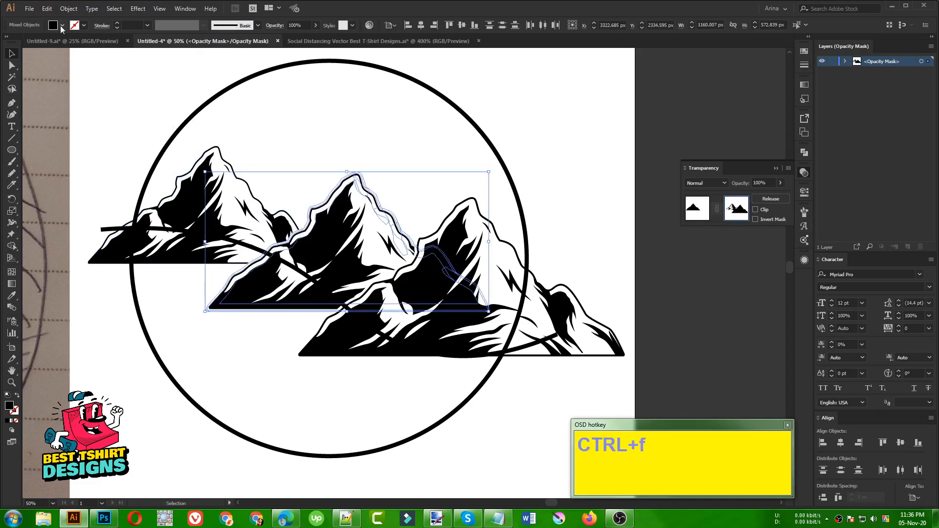
pyautogui.click(62, 25)
pyautogui.scroll(1, 29, 46)
pyautogui.click(27, 42)
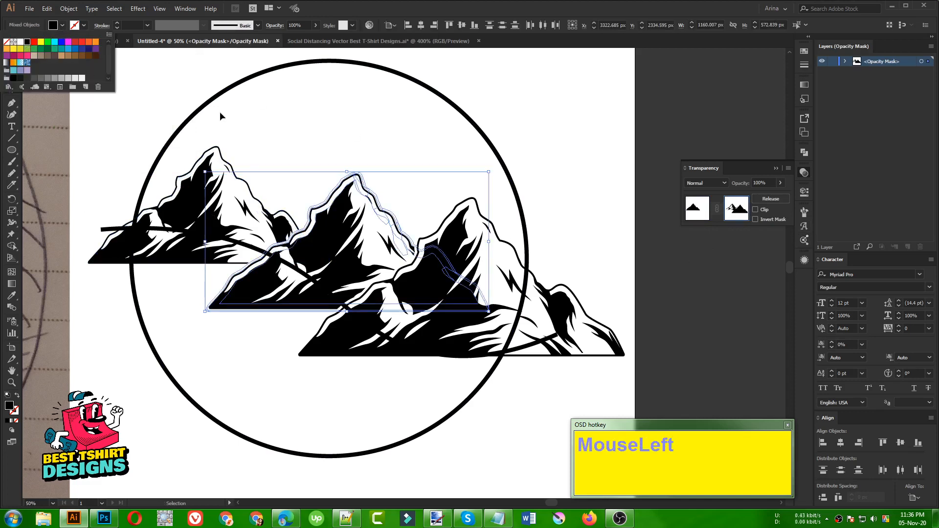
pyautogui.click(310, 136)
pyautogui.click(310, 137)
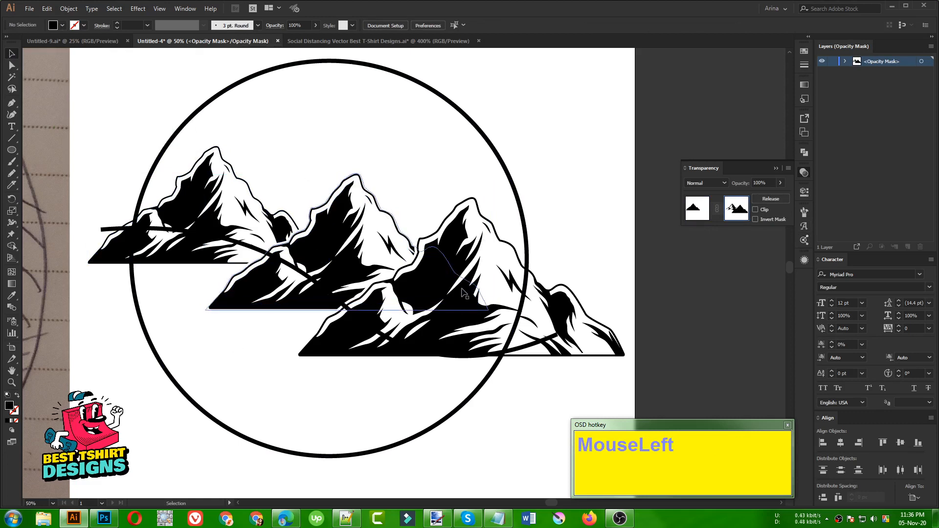
# - Exit the left mountain's opacity mask and group the three mountains together
pyautogui.keyDown('alt'); pyautogui.scroll(-1, 379, 206); pyautogui.keyUp('alt')
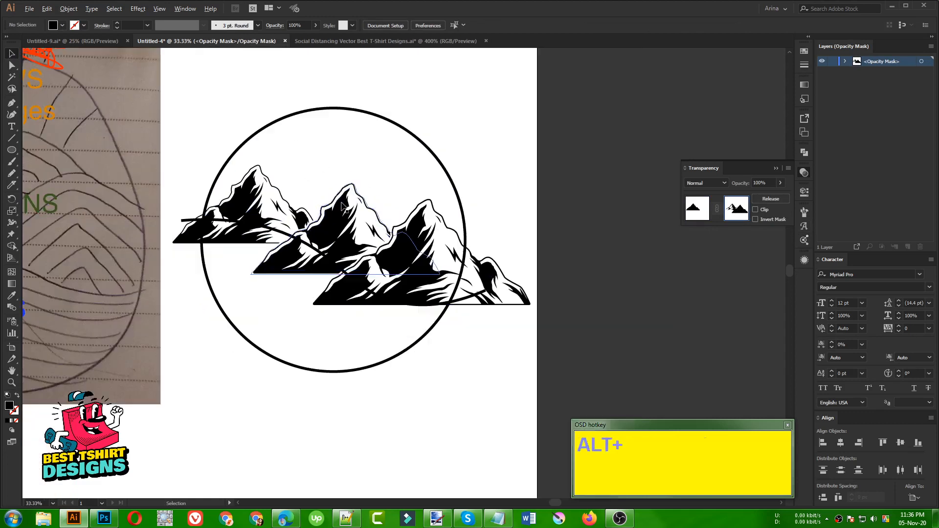
pyautogui.keyDown('alt'); pyautogui.scroll(1, 323, 219); pyautogui.keyUp('alt')
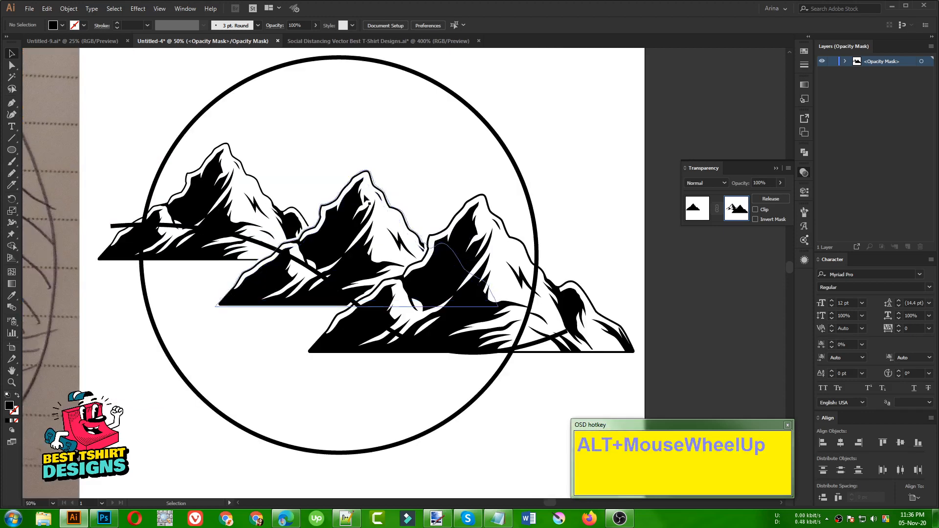
pyautogui.click(690, 216)
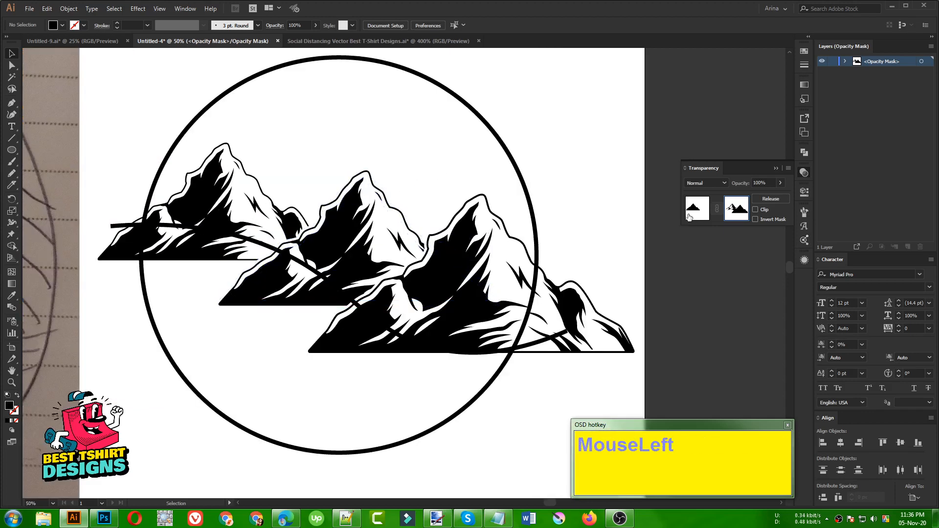
pyautogui.click(623, 224)
pyautogui.click(481, 252)
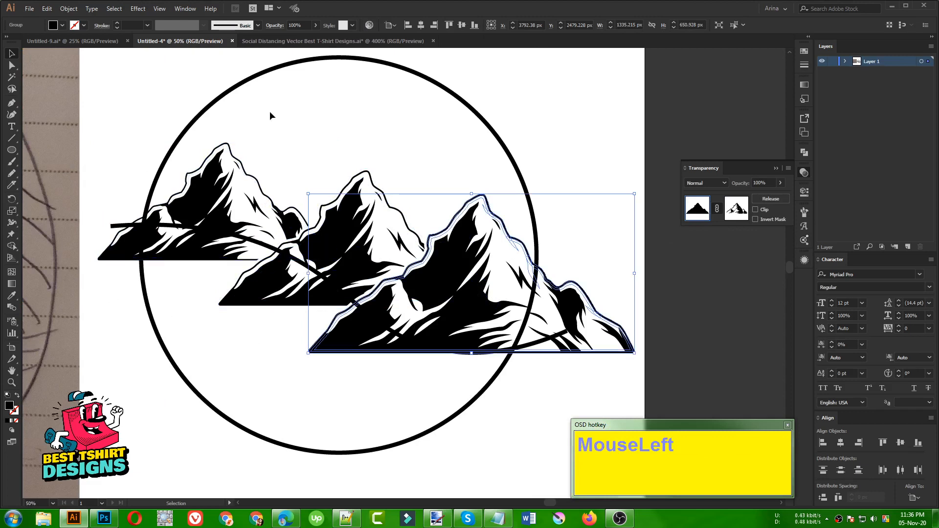
pyautogui.click(383, 145)
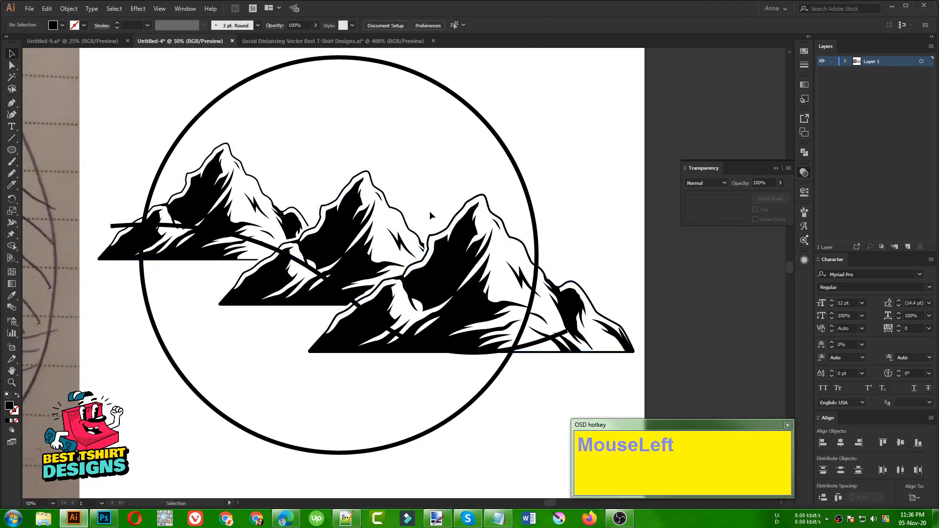
pyautogui.click(443, 275)
pyautogui.keyDown('shift'); pyautogui.click(477, 243); pyautogui.keyUp('shift')
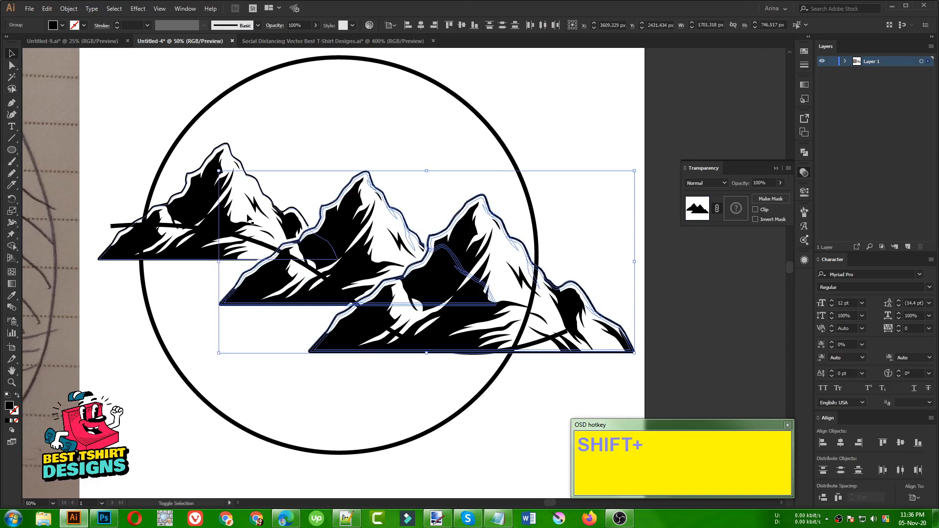
pyautogui.keyDown('shift'); pyautogui.click(332, 219); pyautogui.keyUp('shift')
pyautogui.press('ctrl')
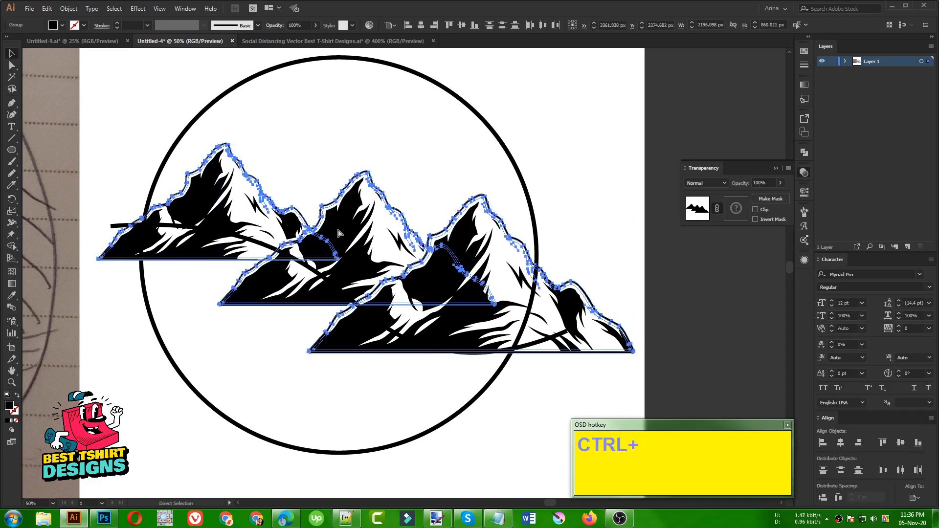
pyautogui.hotkey('ctrl', 'g')
pyautogui.click(368, 160)
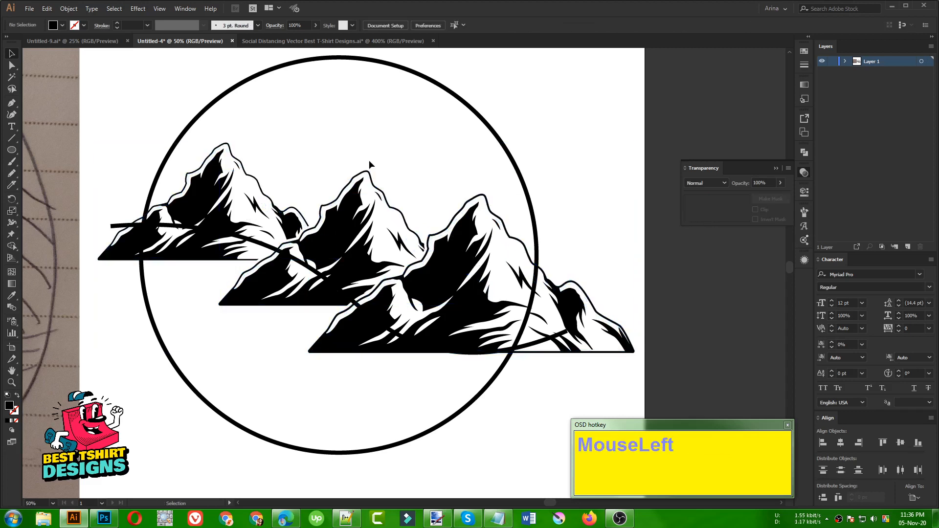
pyautogui.moveTo(307, 140); pyautogui.dragTo(404, 197)
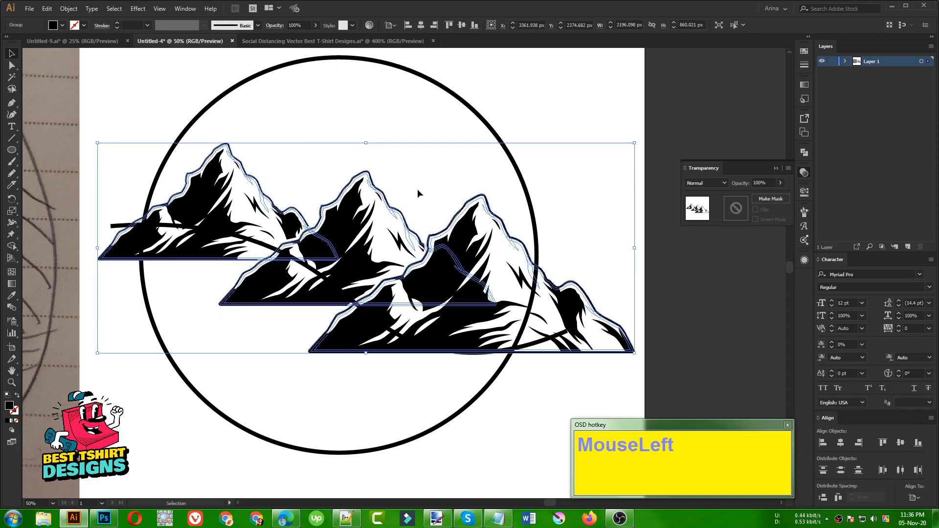
pyautogui.click(445, 180)
pyautogui.click(496, 140)
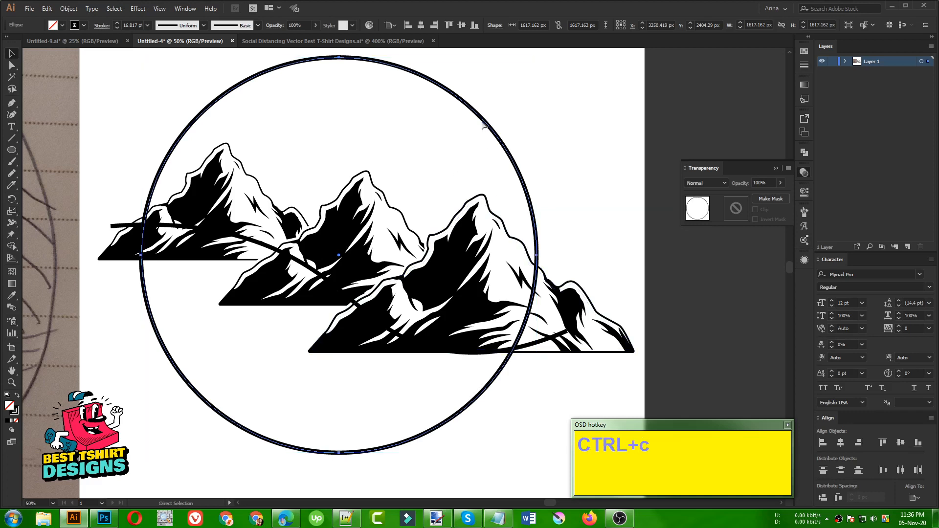
pyautogui.keyDown('shift'); pyautogui.click(464, 225); pyautogui.keyUp('shift')
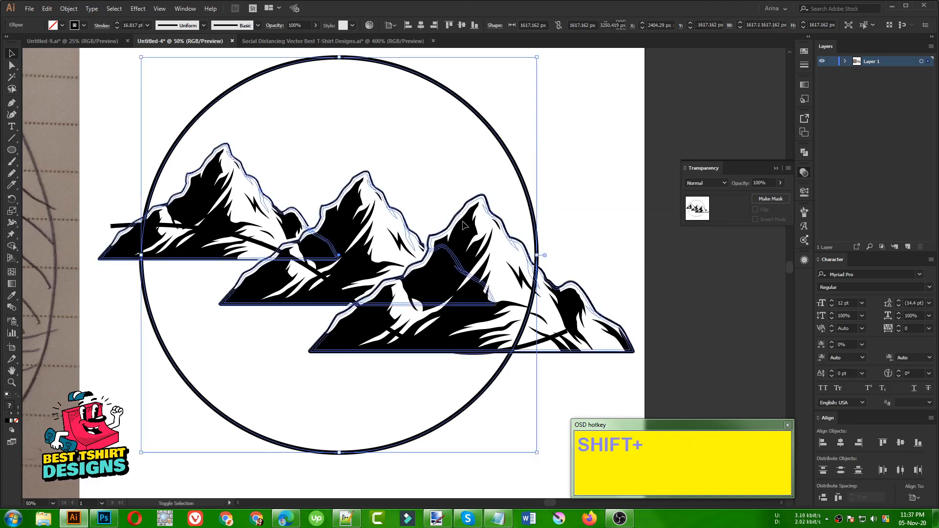
pyautogui.click(493, 156)
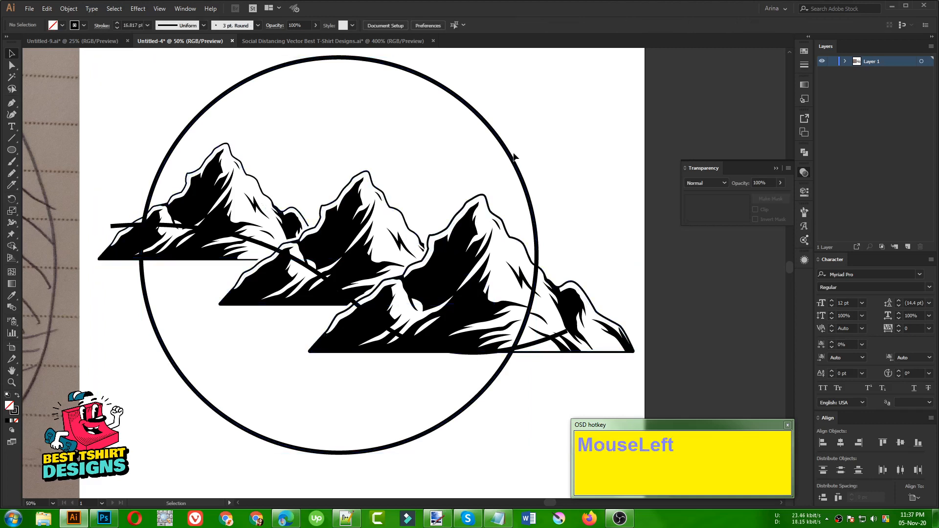
# - Bring the large circle outline to the front of the stacking order
pyautogui.click(515, 163)
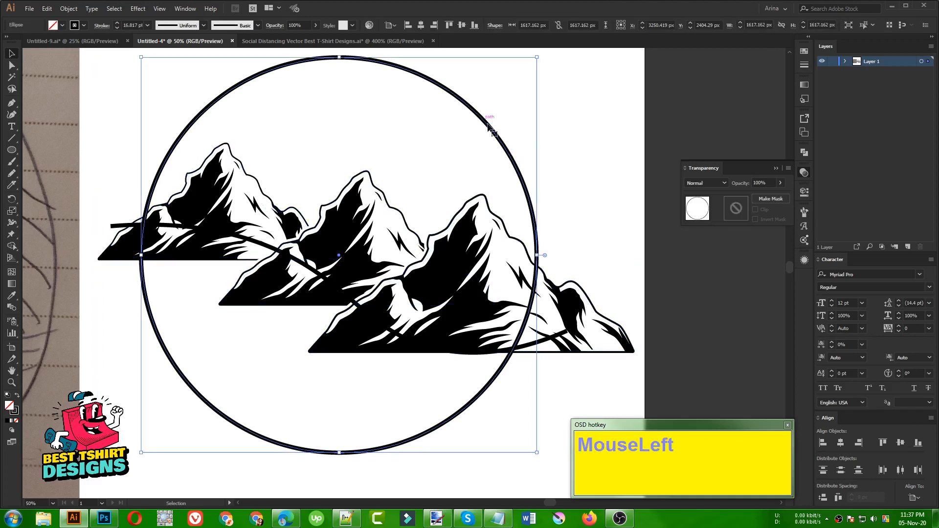
pyautogui.rightClick(513, 163)
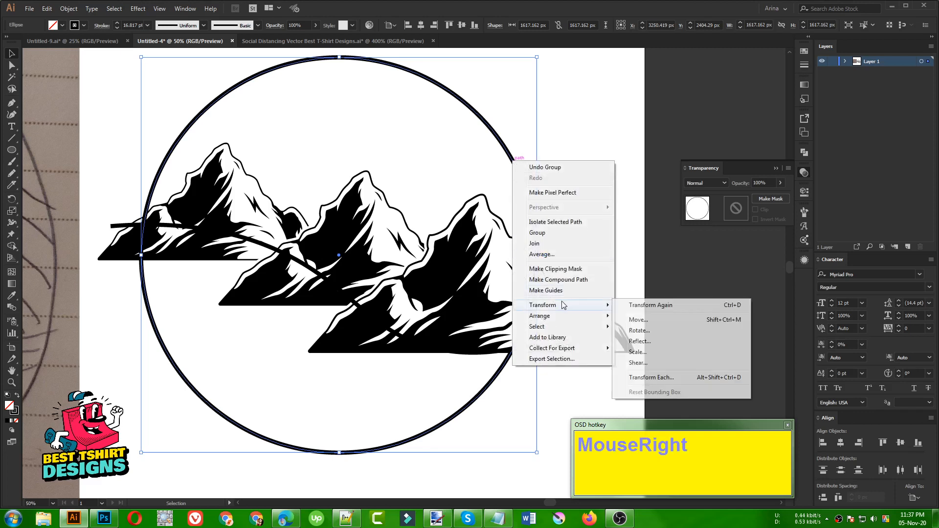
pyautogui.moveTo(547, 320)
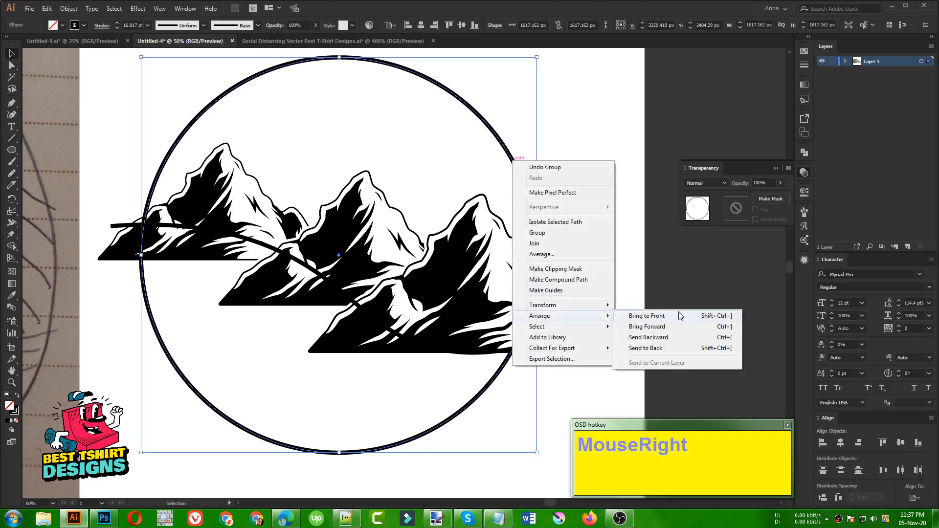
pyautogui.click(656, 317)
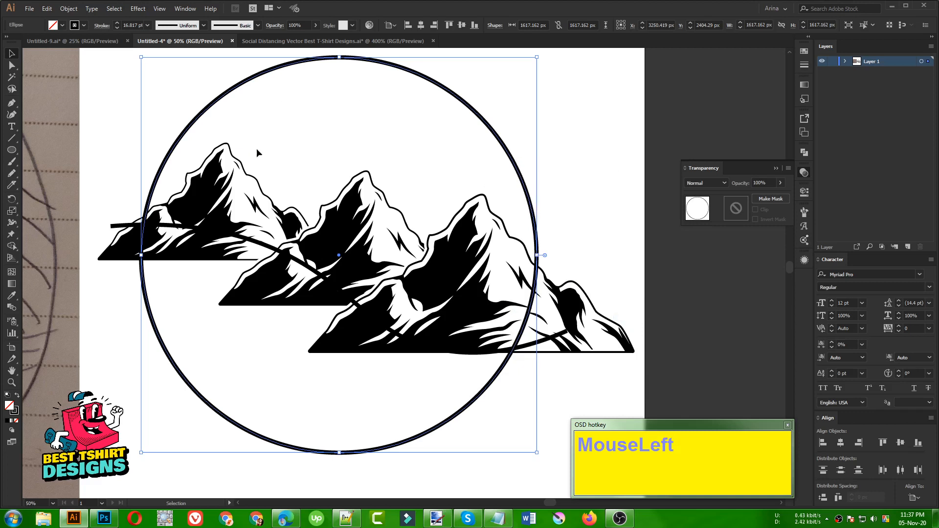
pyautogui.click(301, 143)
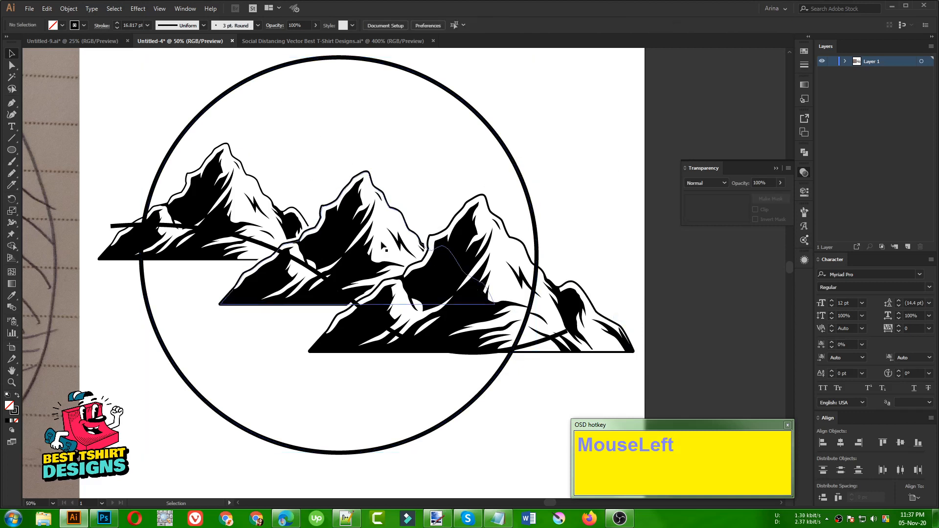
# - Try clipping the mountain group to the large circle with a clipping mask, and undo it
pyautogui.click(527, 195)
pyautogui.keyDown('shift'); pyautogui.click(468, 232); pyautogui.keyUp('shift')
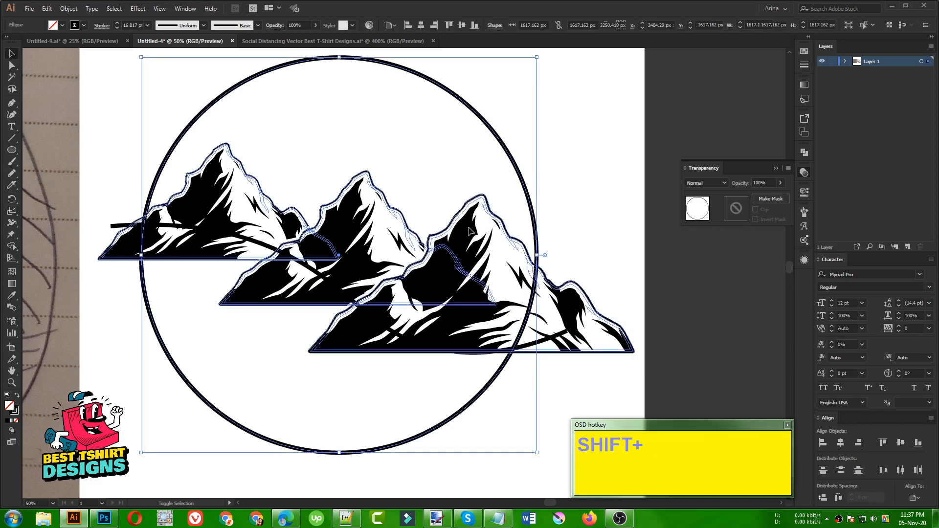
pyautogui.rightClick(469, 228)
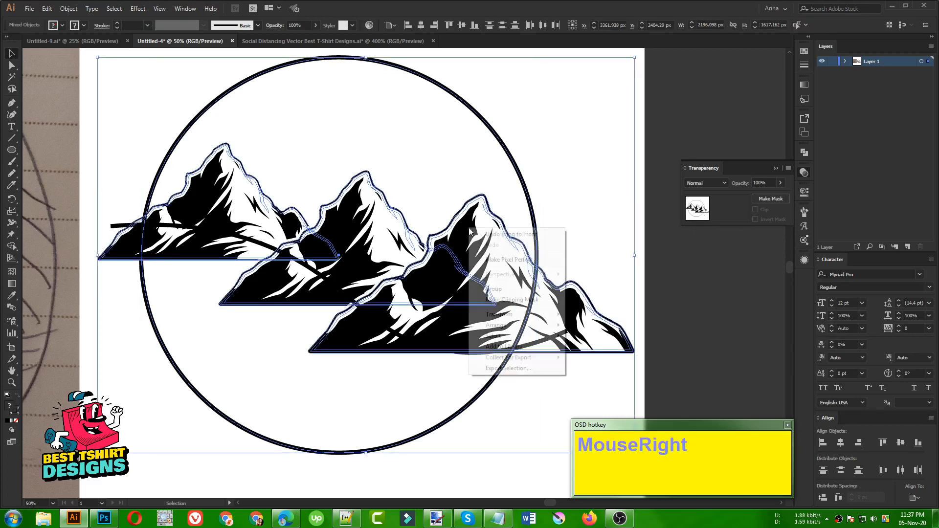
pyautogui.click(501, 300)
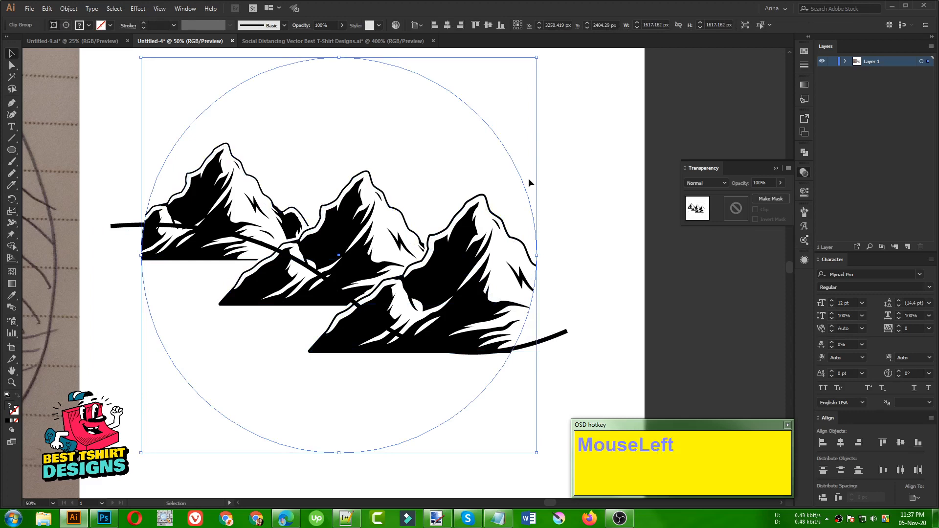
pyautogui.hotkey('ctrl', 'z')
pyautogui.click(569, 177)
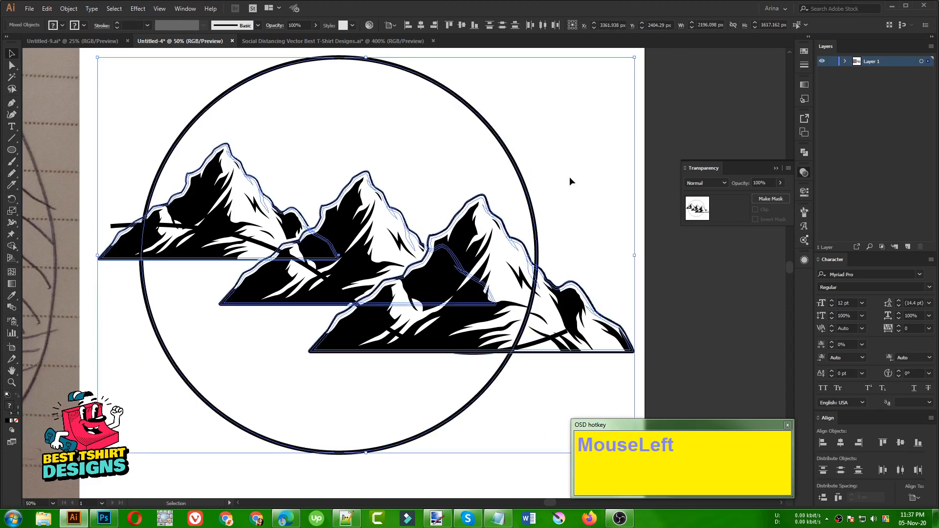
# - Copy the large circle outline, and clip the mountain group to the circle with a clipping mask
pyautogui.click(519, 171)
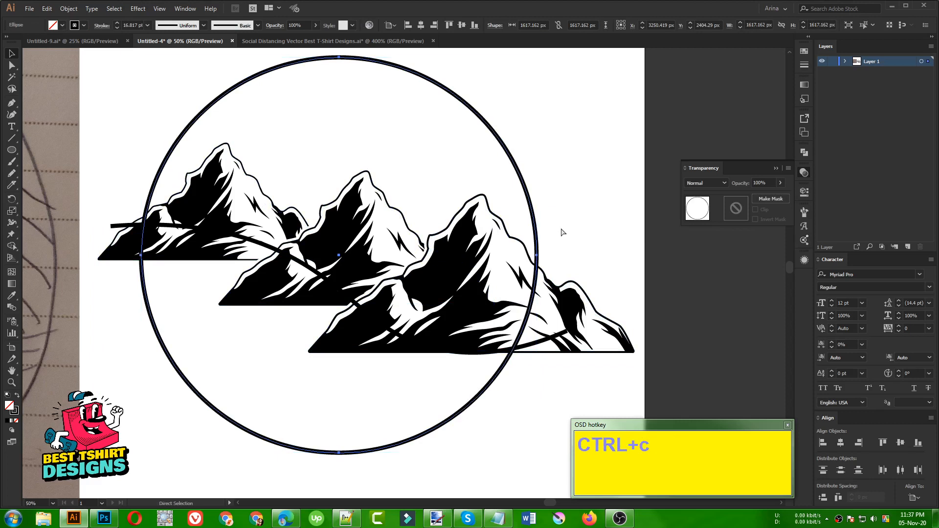
pyautogui.click(573, 191)
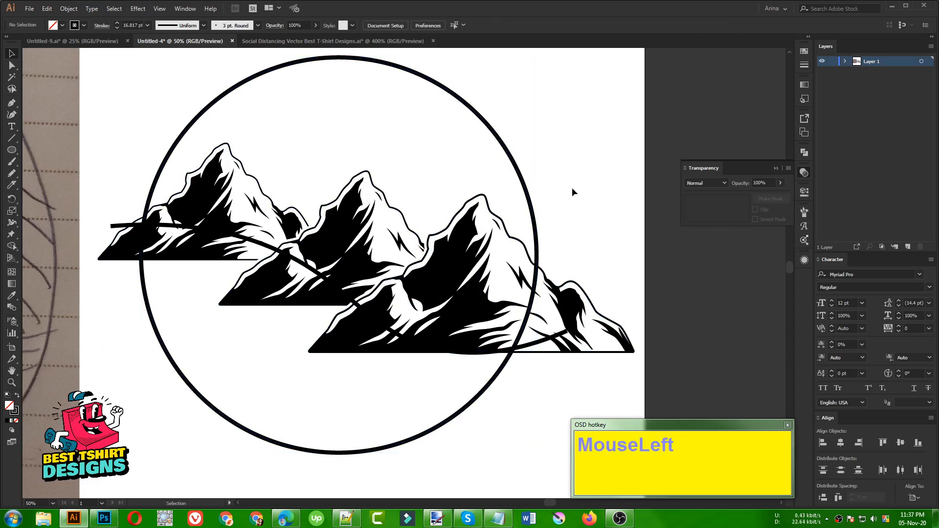
pyautogui.click(521, 175)
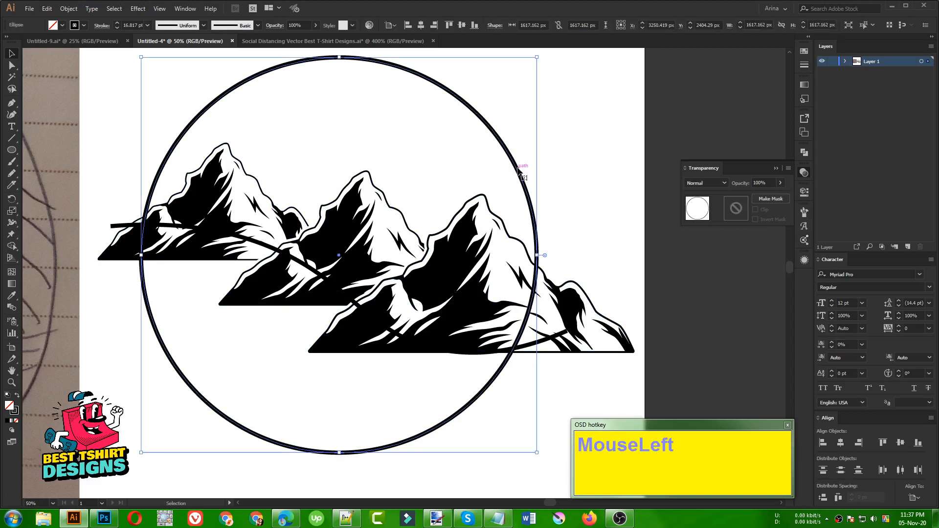
pyautogui.keyDown('shift'); pyautogui.click(469, 248); pyautogui.keyUp('shift')
pyautogui.rightClick(470, 248)
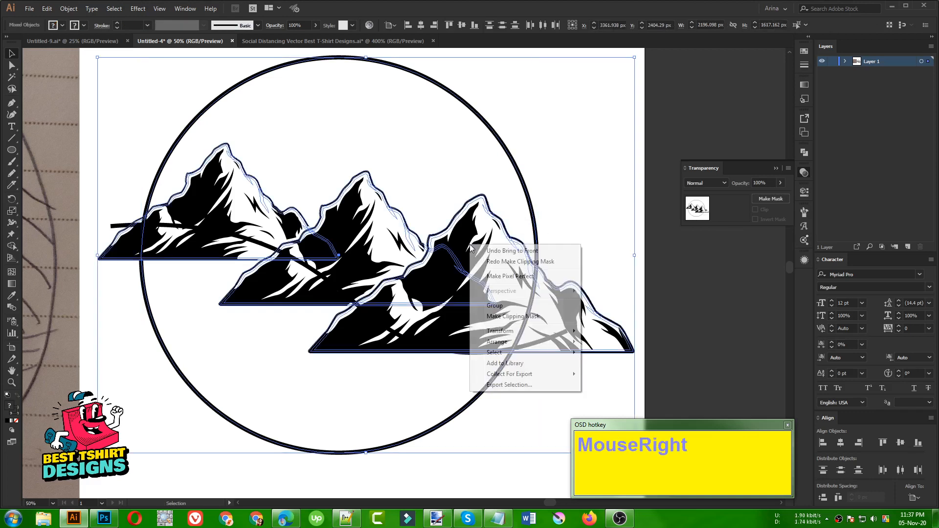
pyautogui.click(501, 318)
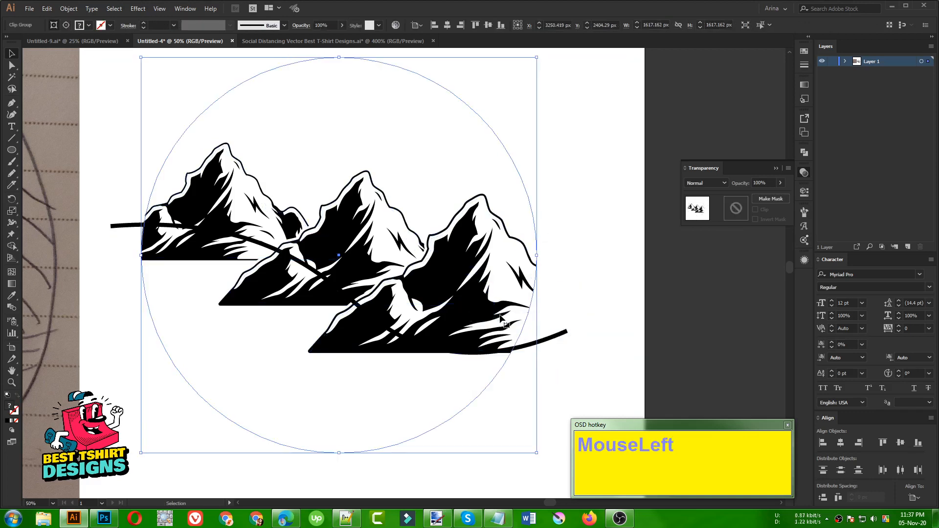
pyautogui.press('F10')
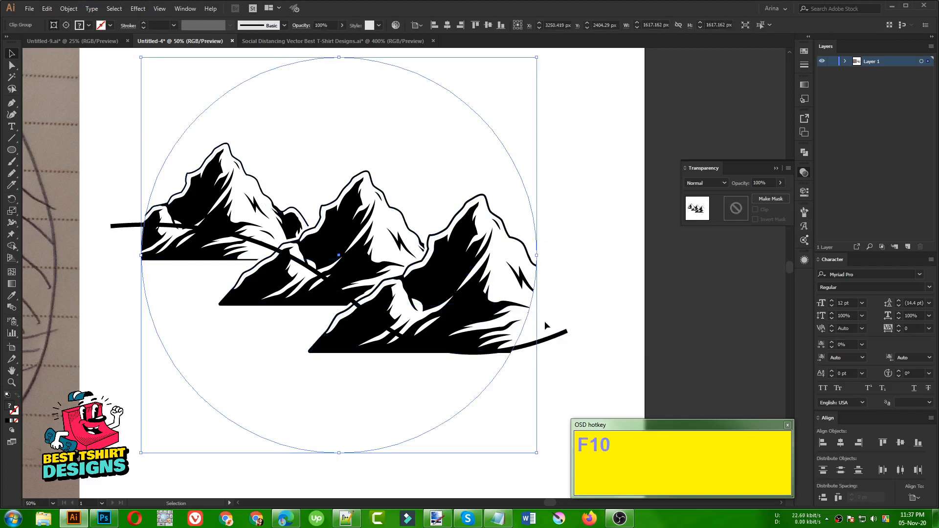
pyautogui.click(596, 319)
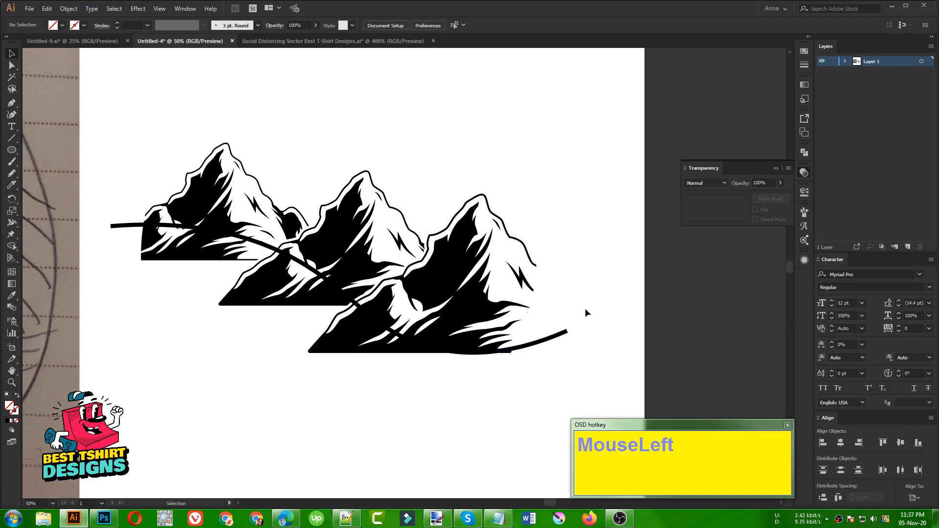
# - Paste the copied circle outline in place in front of the clipped mountains
pyautogui.click(395, 157)
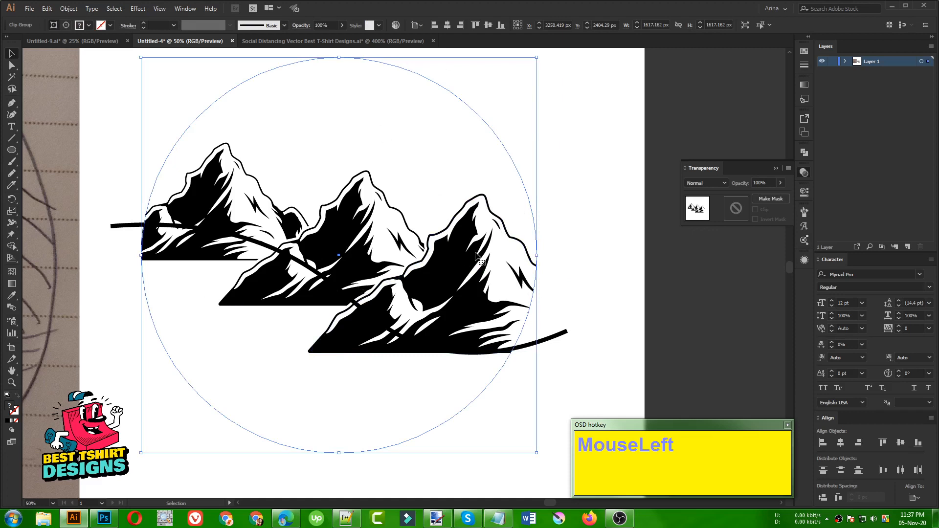
pyautogui.press('ctrl')
pyautogui.hotkey('ctrl', 'f')
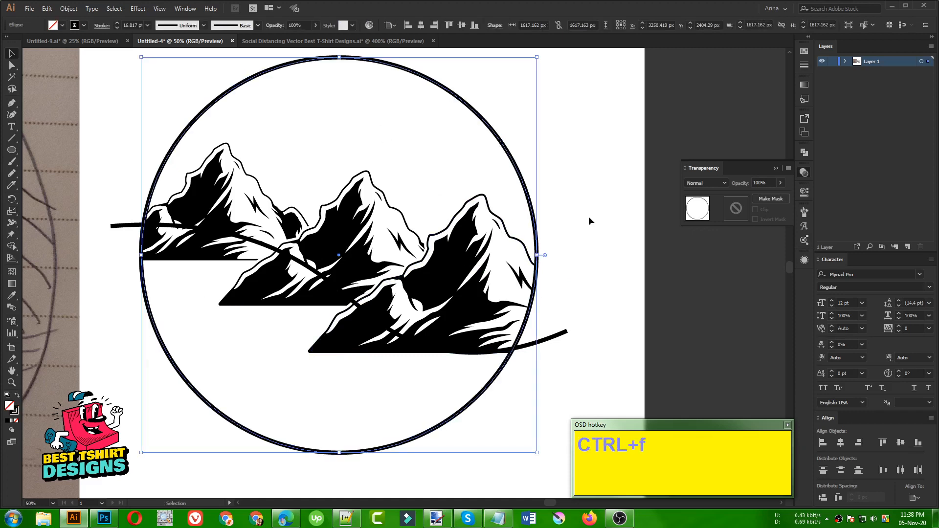
pyautogui.click(514, 163)
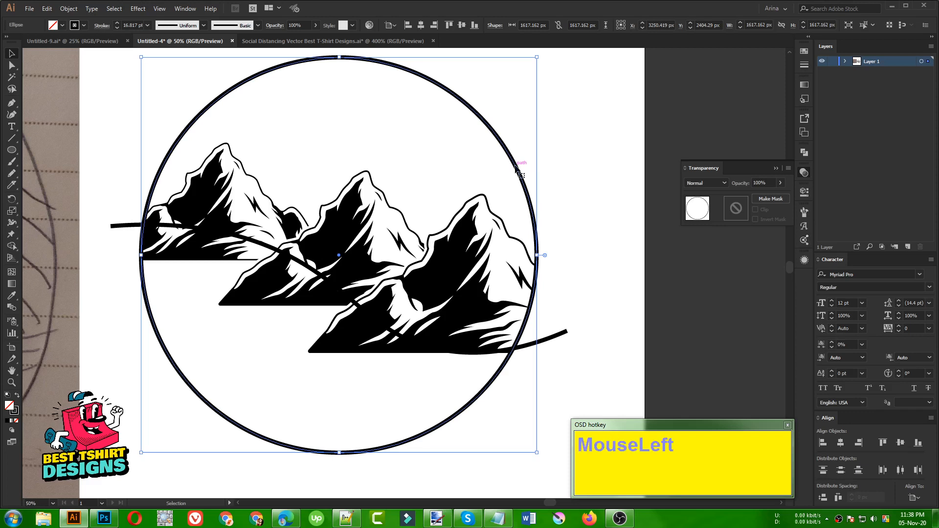
pyautogui.click(588, 234)
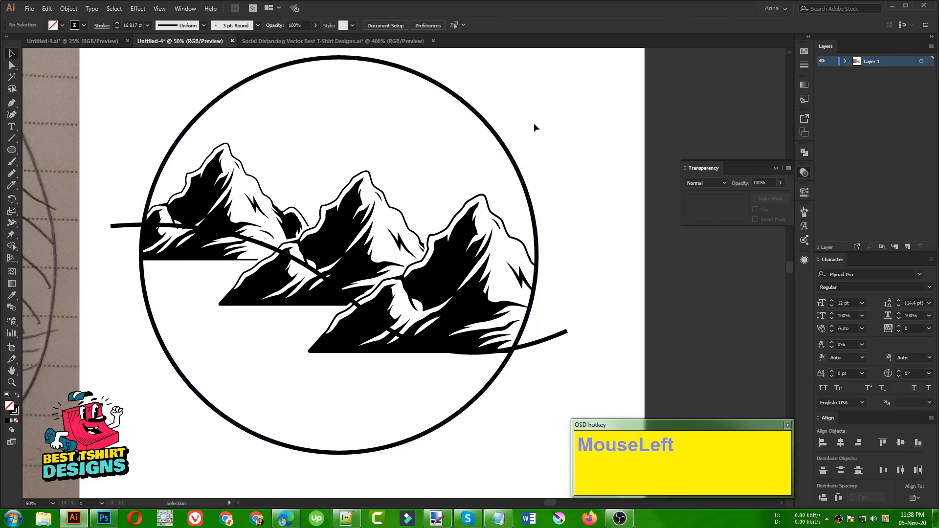
pyautogui.moveTo(534, 127); pyautogui.dragTo(445, 157)
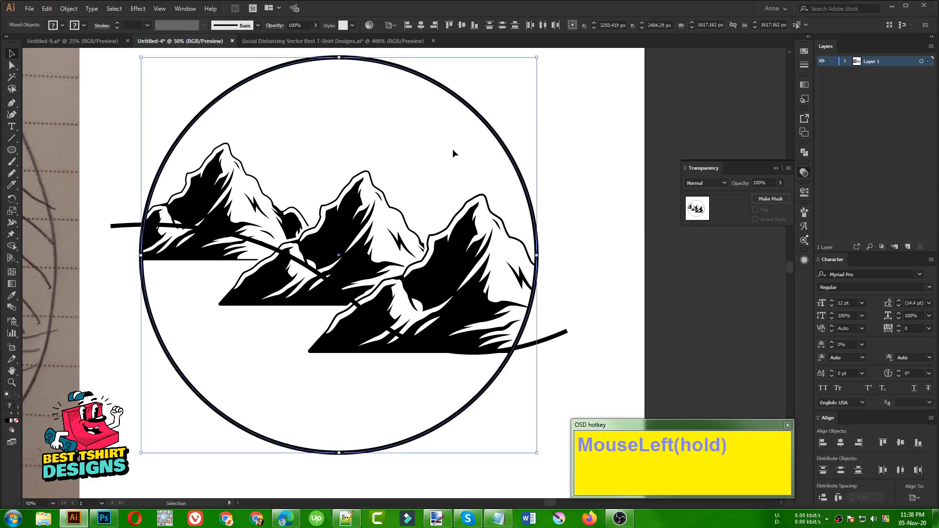
pyautogui.click(583, 157)
pyautogui.click(506, 149)
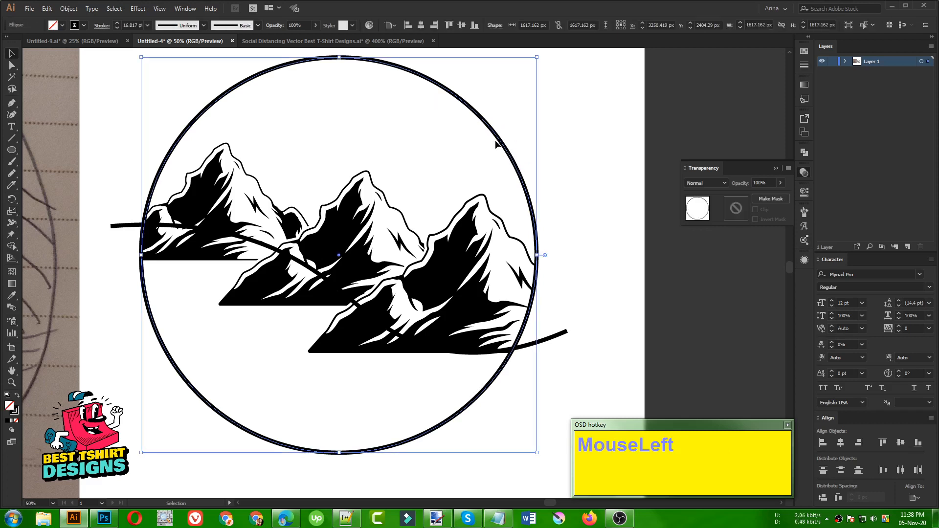
pyautogui.click(548, 342)
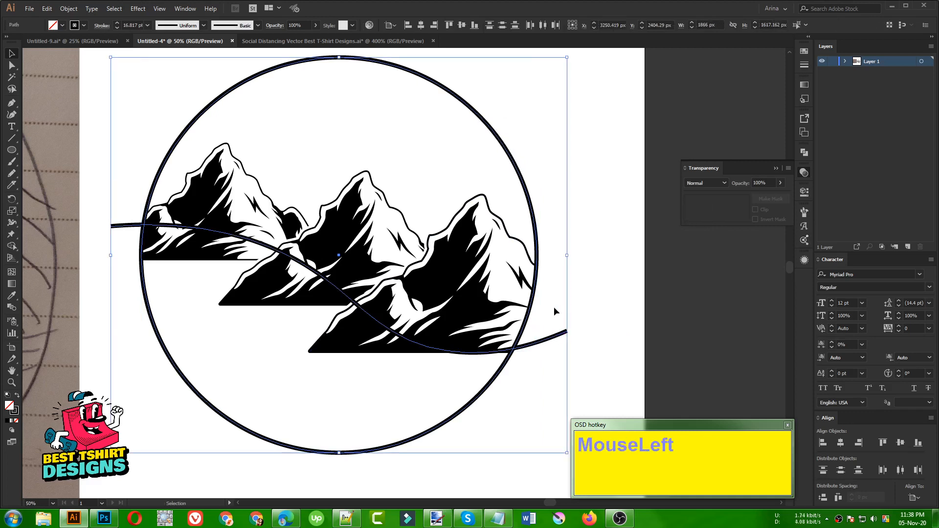
pyautogui.click(545, 343)
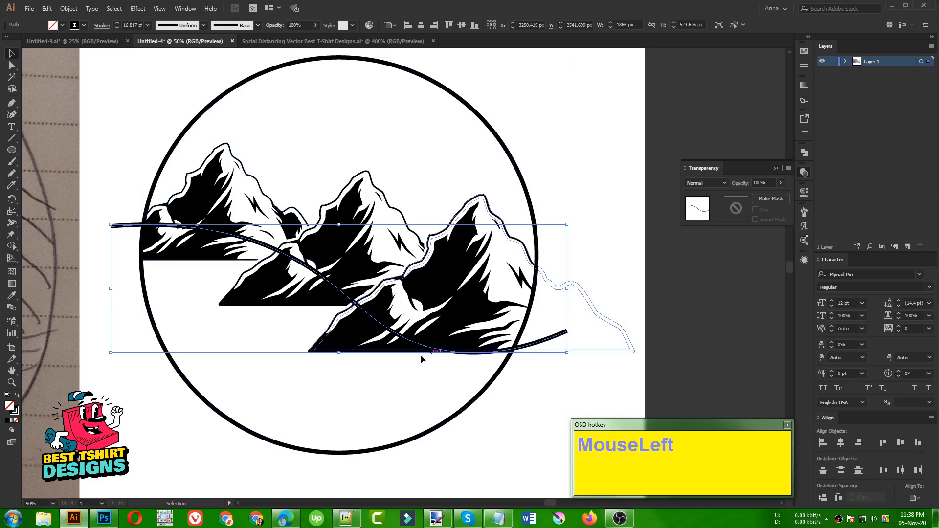
pyautogui.click(553, 368)
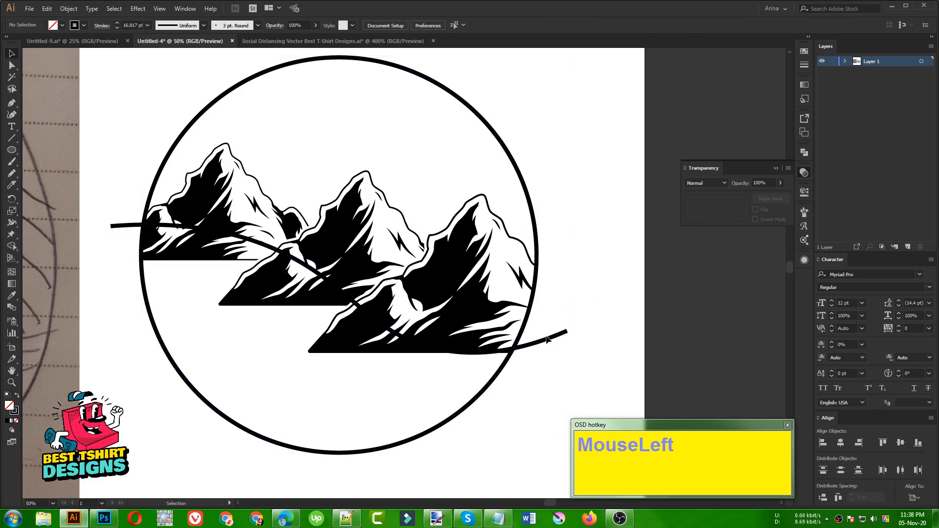
# - Copy the wavy curve and paste it in place inside a new opacity mask on the clipped mountain group, with Clip turned off
pyautogui.click(547, 339)
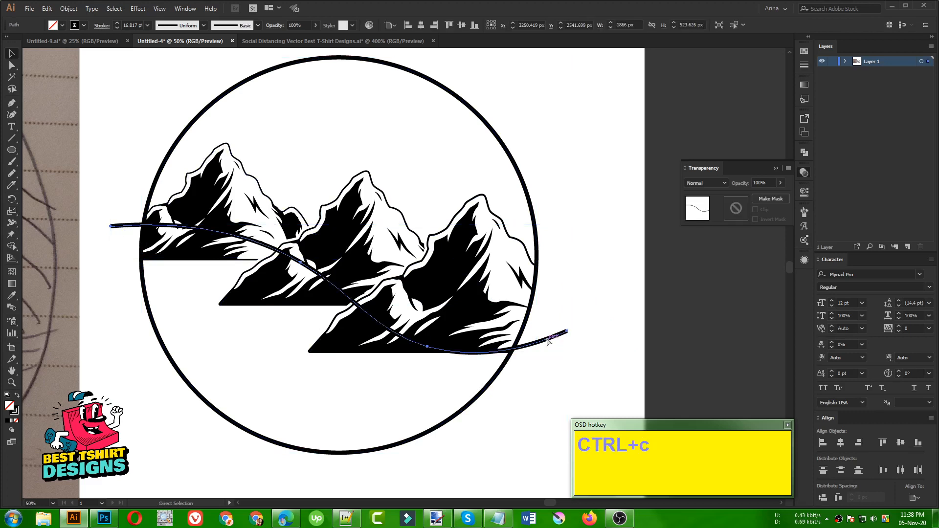
pyautogui.click(547, 316)
pyautogui.click(466, 296)
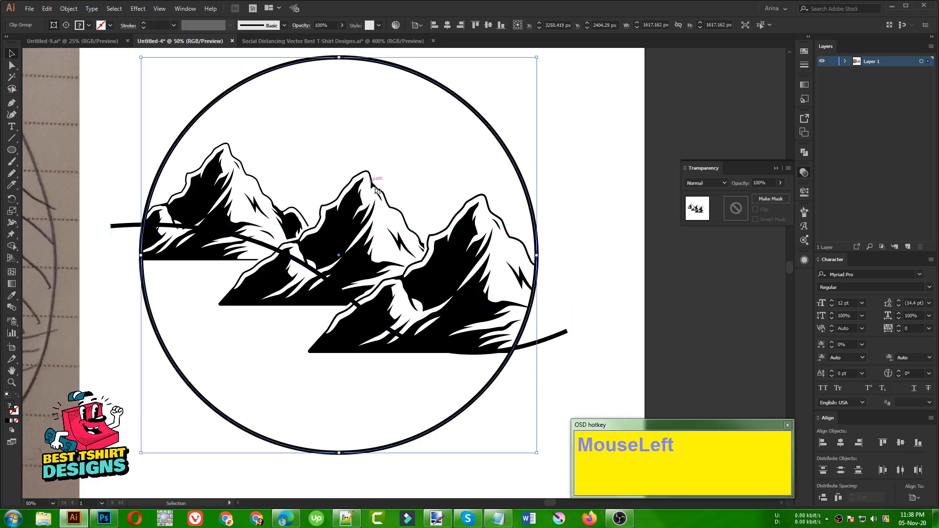
pyautogui.click(736, 210)
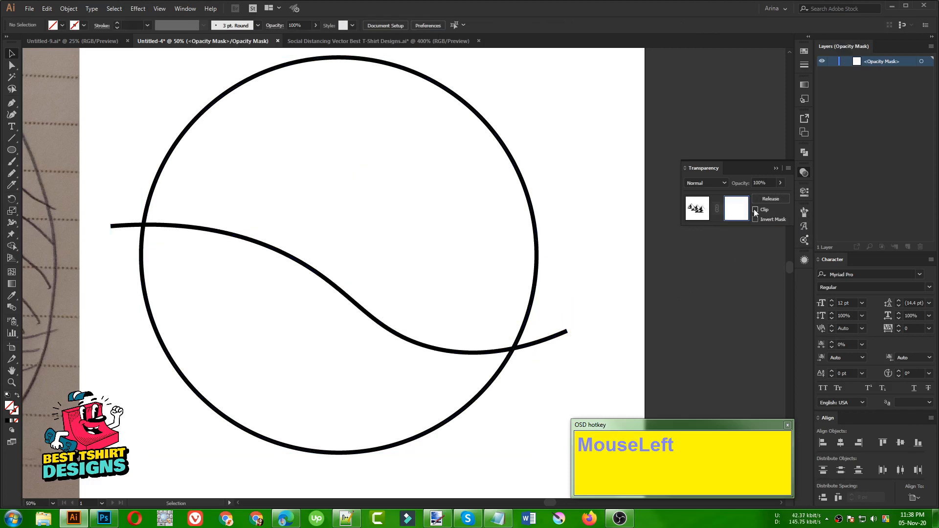
pyautogui.click(755, 210)
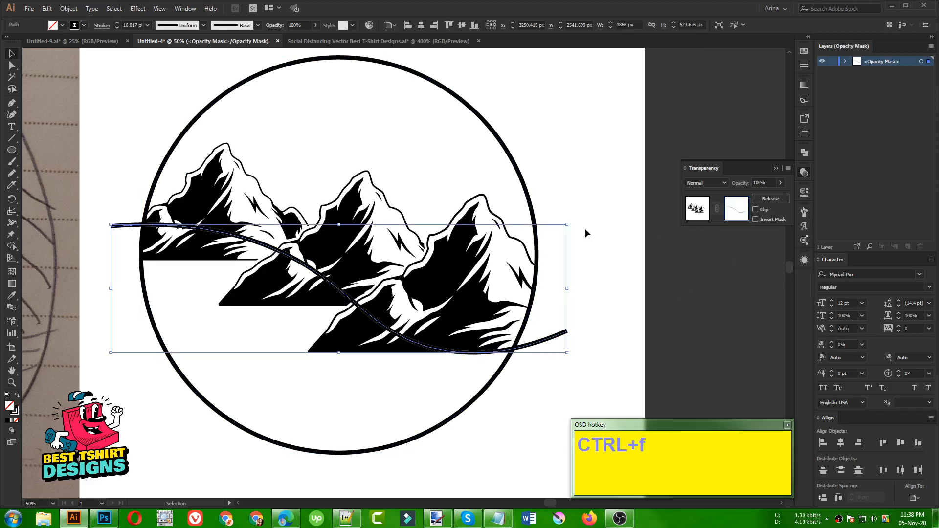
pyautogui.click(585, 233)
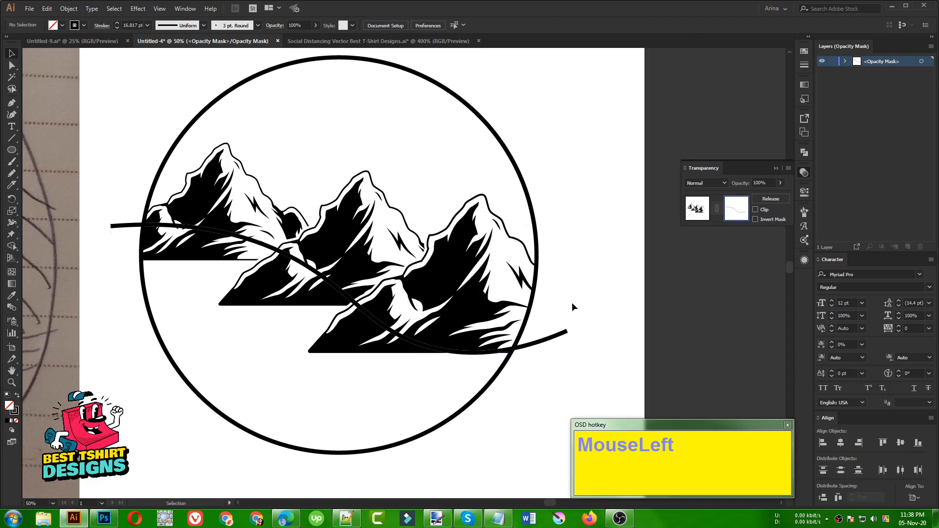
# - Extend the pasted curve with the Pen tool into a closed shape that encloses the area beneath it, including the circle's lower part
pyautogui.moveTo(572, 304); pyautogui.dragTo(539, 376)
pyautogui.click(588, 306)
pyautogui.moveTo(307, 344); pyautogui.dragTo(330, 300)
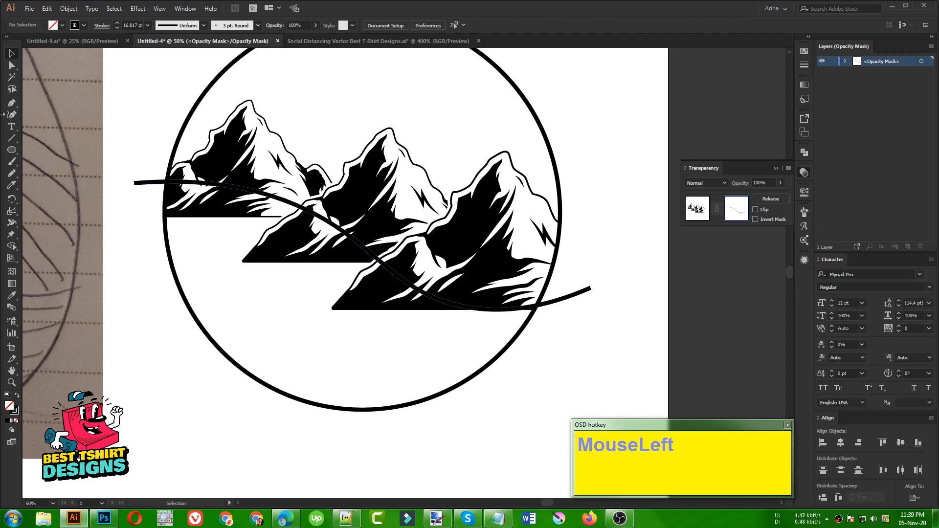
pyautogui.click(19, 104)
pyautogui.click(134, 184)
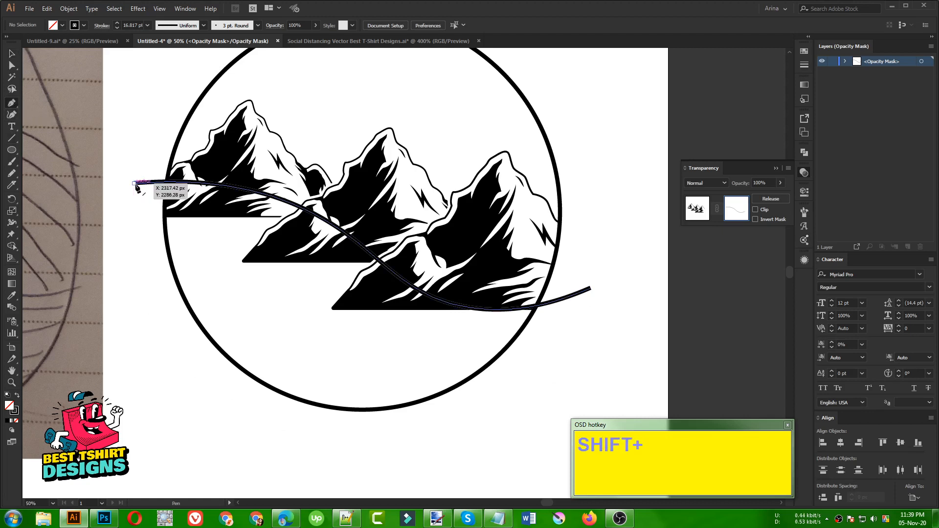
pyautogui.moveTo(136, 186)
pyautogui.mouseDown()
pyautogui.moveTo(138, 339)
pyautogui.moveTo(261, 153)
pyautogui.moveTo(151, 138)
pyautogui.moveTo(135, 184)
pyautogui.mouseUp()
pyautogui.click(148, 339)
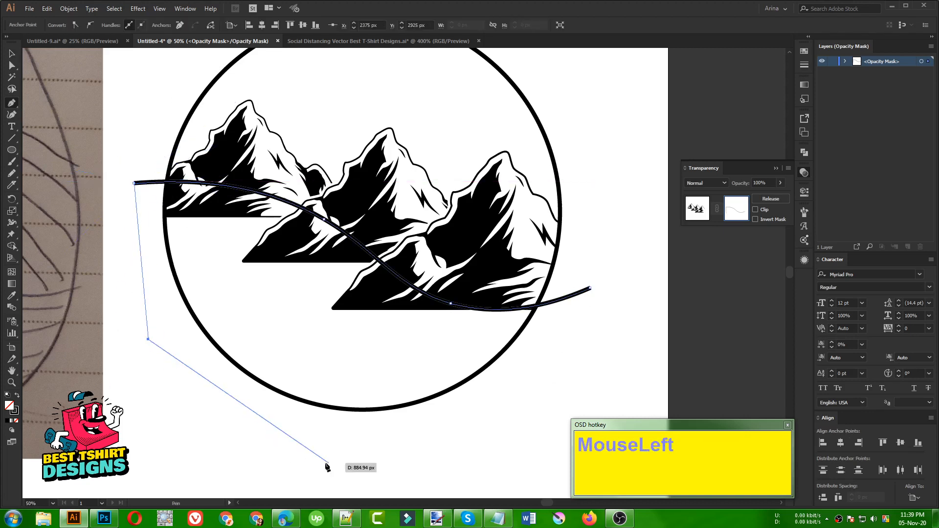
pyautogui.click(336, 464)
pyautogui.click(536, 380)
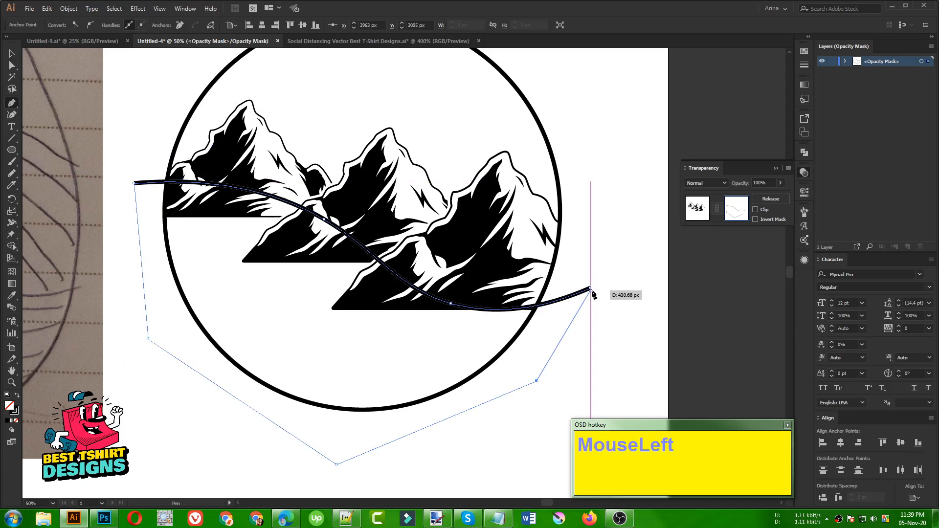
pyautogui.moveTo(591, 289); pyautogui.dragTo(610, 331)
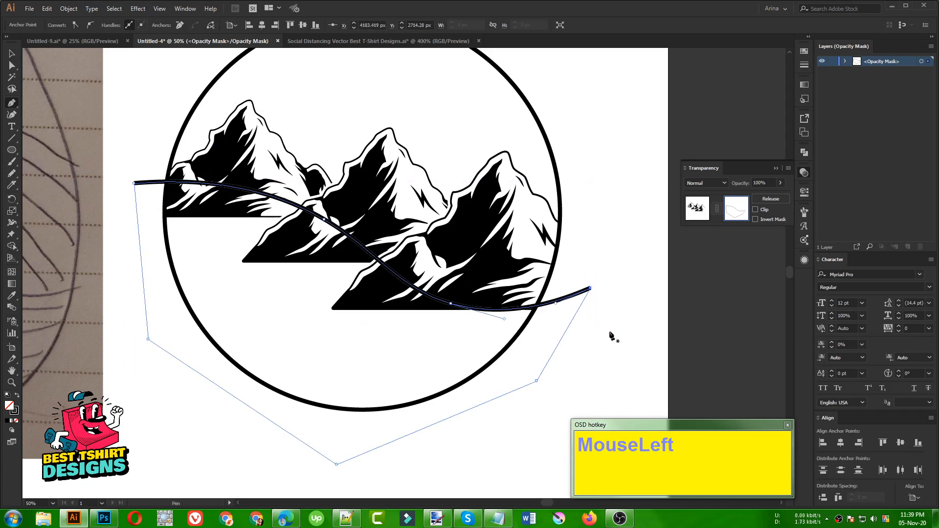
# - Swap the closed mask shape's fill and stroke so it is filled black without a stroke, hiding the mountains below the curve
pyautogui.press('v')
pyautogui.click(541, 325)
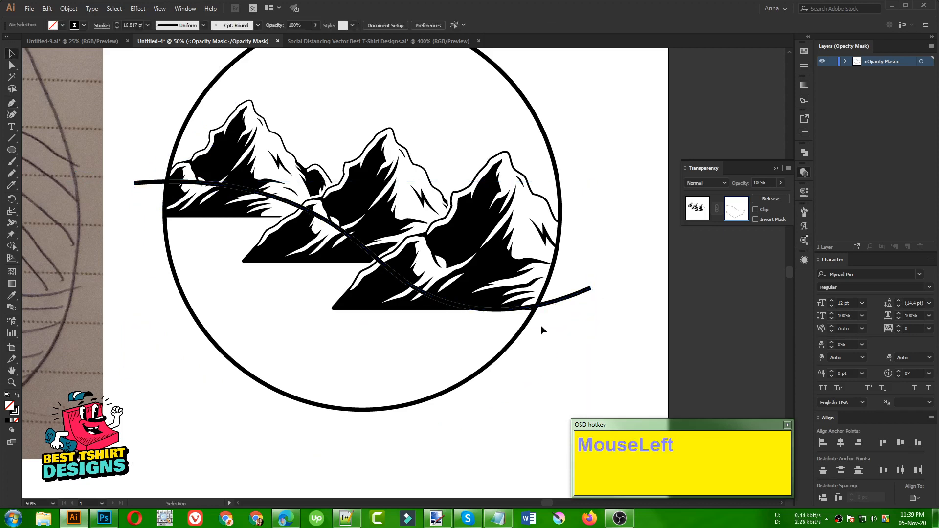
pyautogui.moveTo(561, 322); pyautogui.dragTo(616, 359)
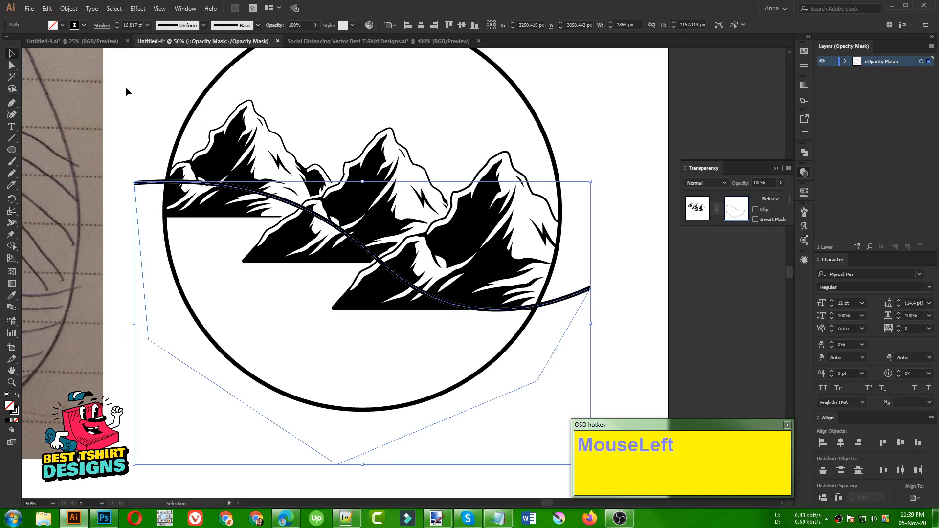
pyautogui.press('shift')
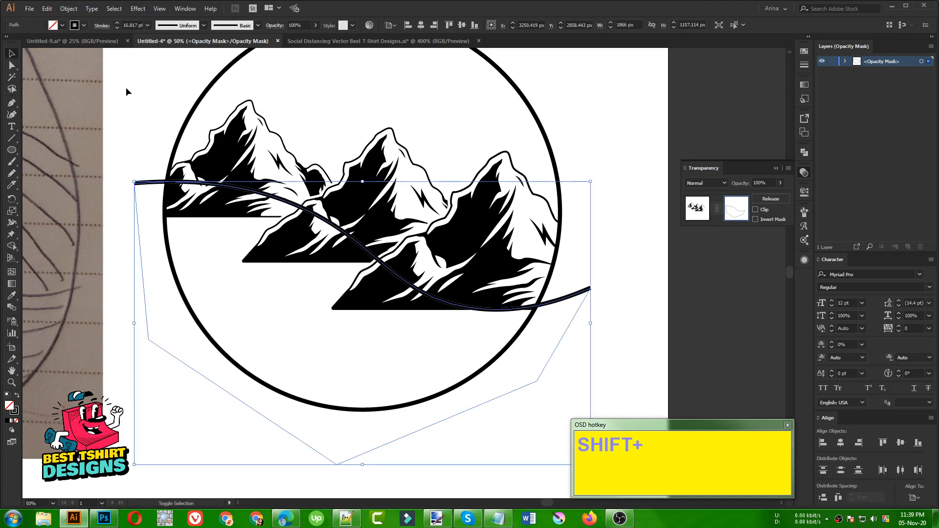
pyautogui.hotkey('shift', 'x')
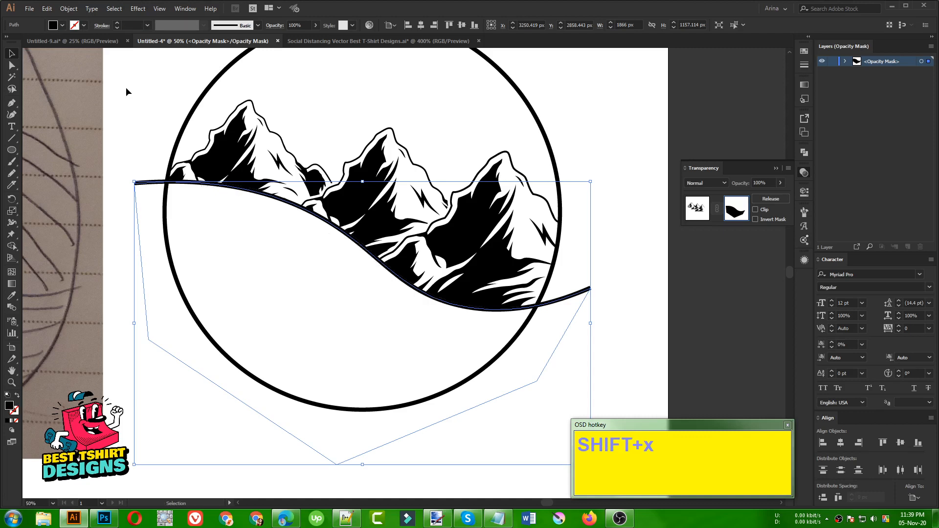
pyautogui.click(125, 87)
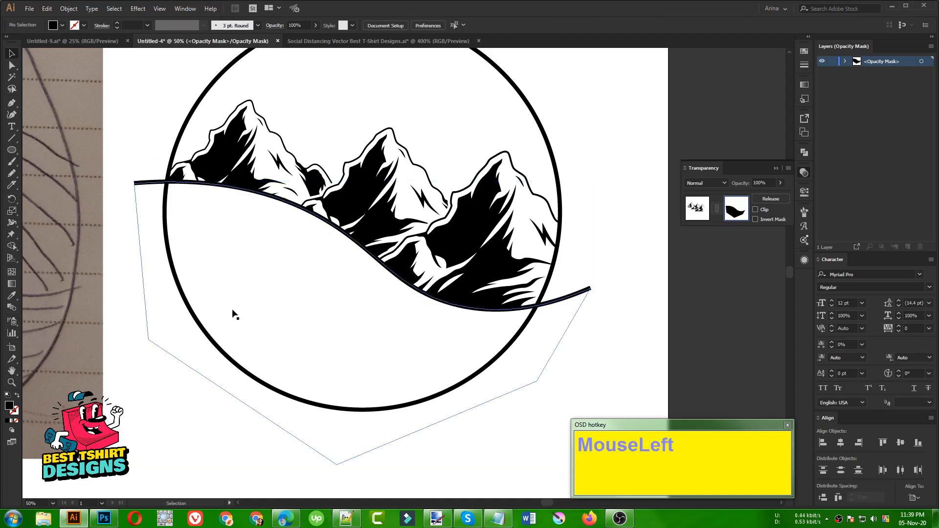
# - Exit the clipped mountain group's opacity mask and deselect the artwork
pyautogui.moveTo(231, 313); pyautogui.dragTo(235, 307)
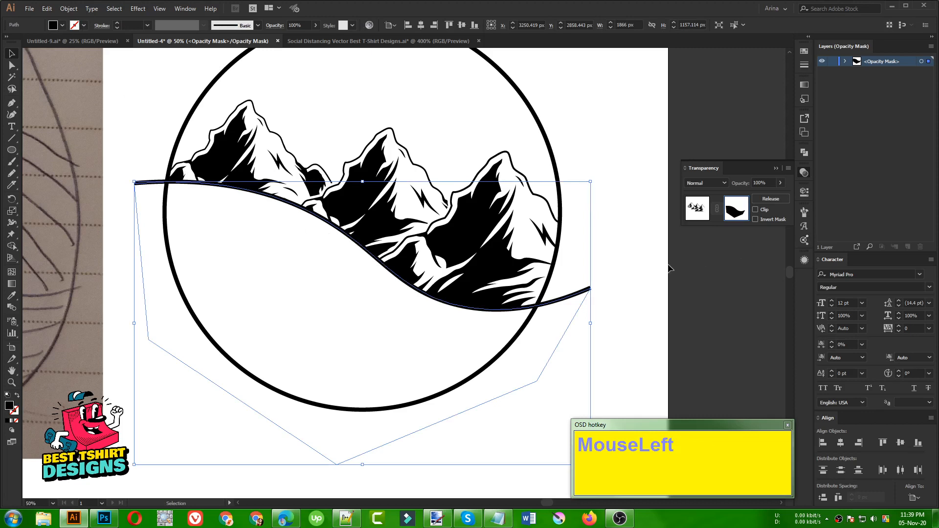
pyautogui.click(647, 269)
pyautogui.click(305, 313)
pyautogui.click(655, 251)
pyautogui.click(697, 207)
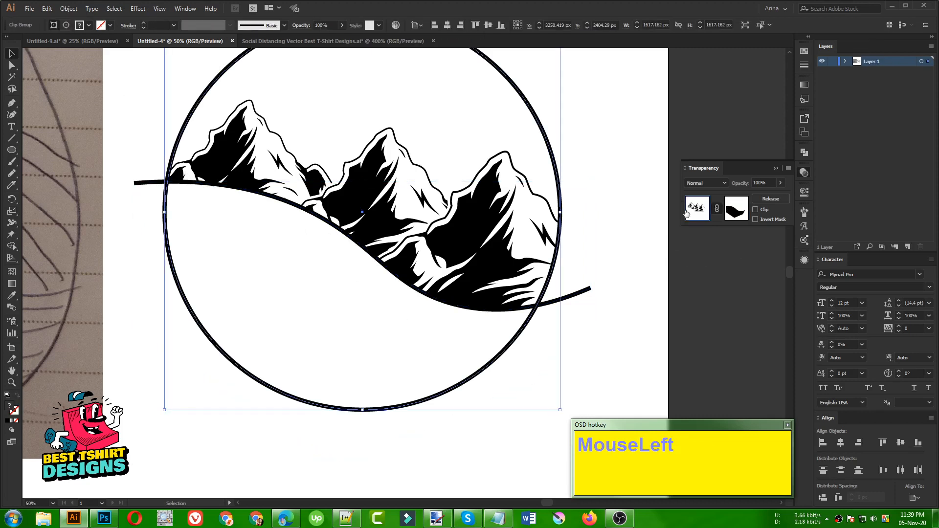
pyautogui.click(610, 242)
pyautogui.scroll(2, 590, 260)
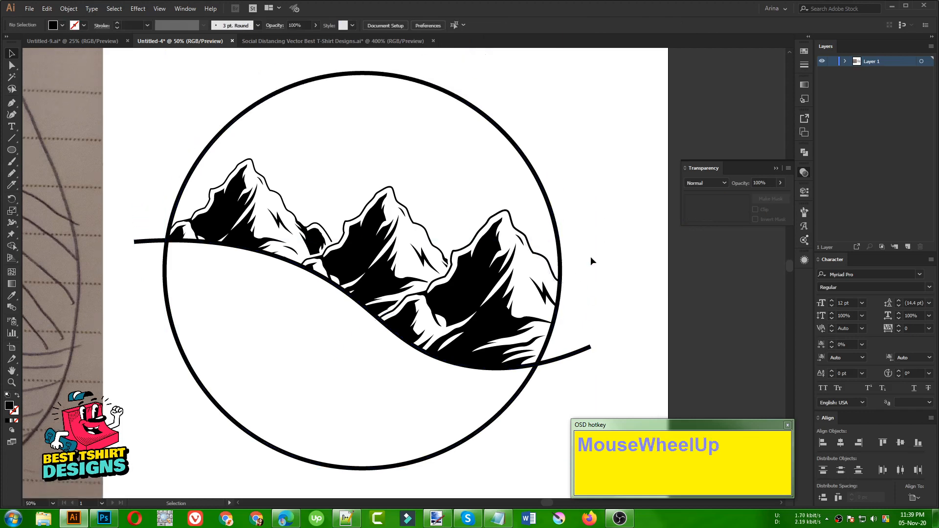
pyautogui.click(591, 257)
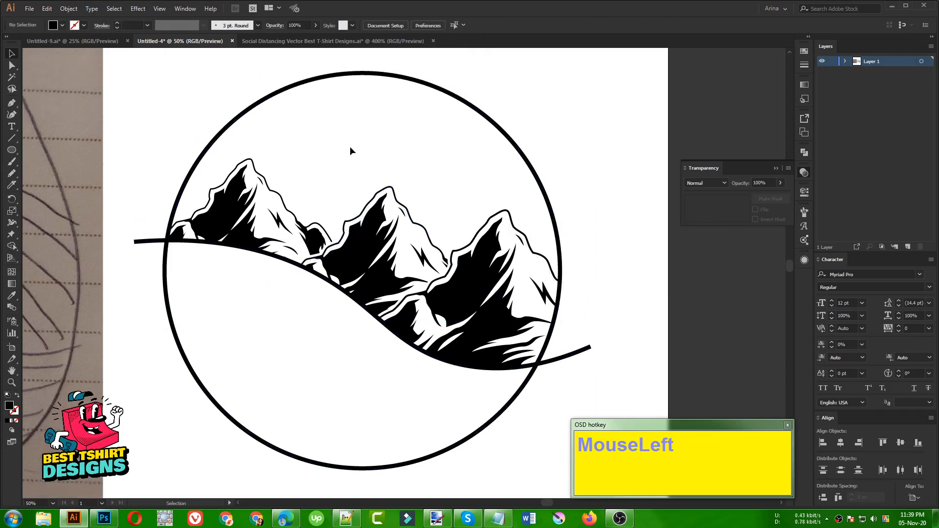
# - Trim off both ends of the wavy curve that extend outside the circle with the Shape Builder tool
pyautogui.click(556, 220)
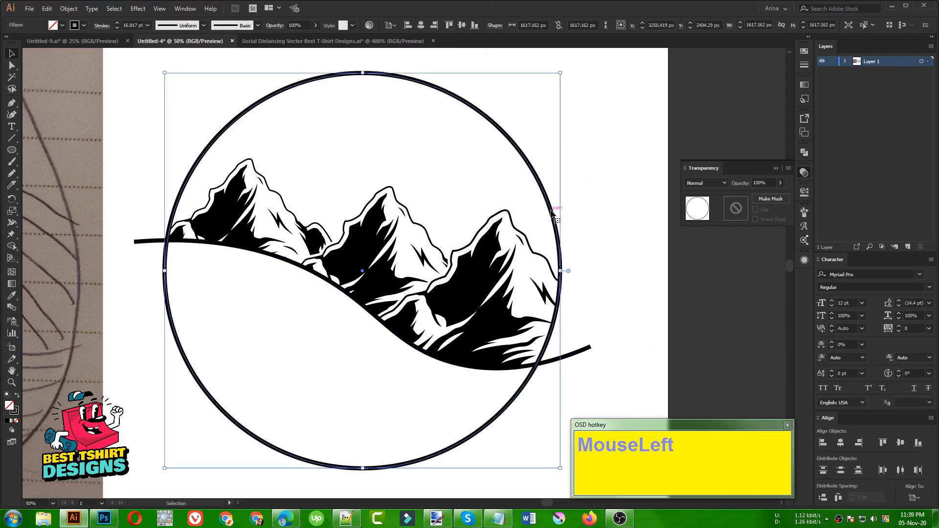
pyautogui.keyDown('shift'); pyautogui.click(578, 355); pyautogui.keyUp('shift')
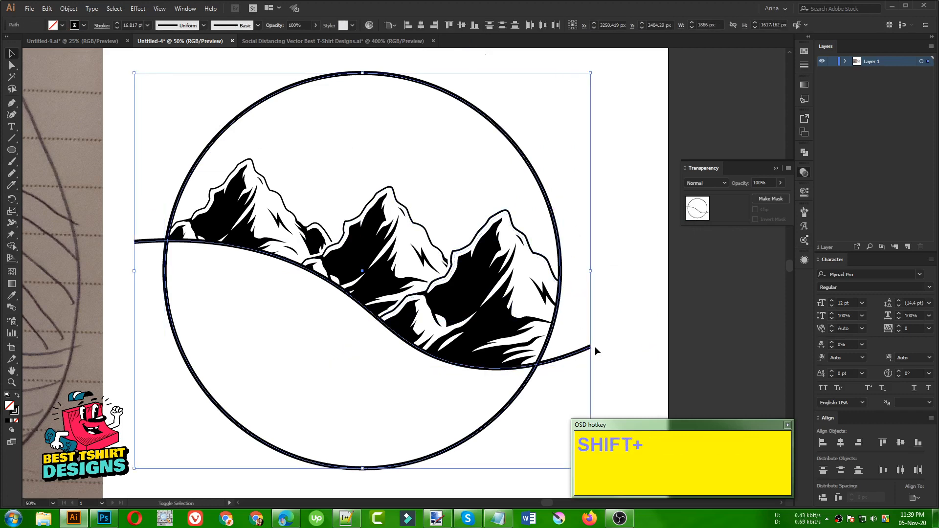
pyautogui.hotkey('shift', 'm')
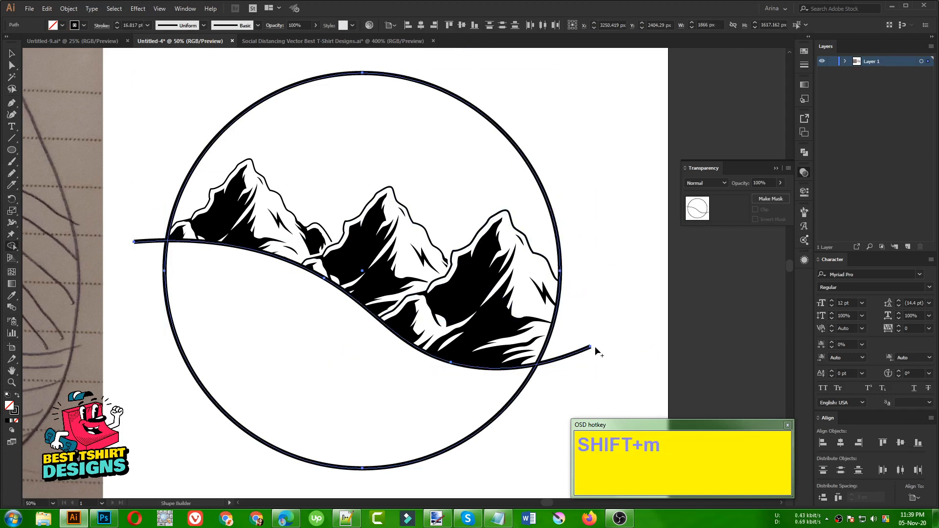
pyautogui.keyDown('alt'); pyautogui.click(568, 359); pyautogui.keyUp('alt')
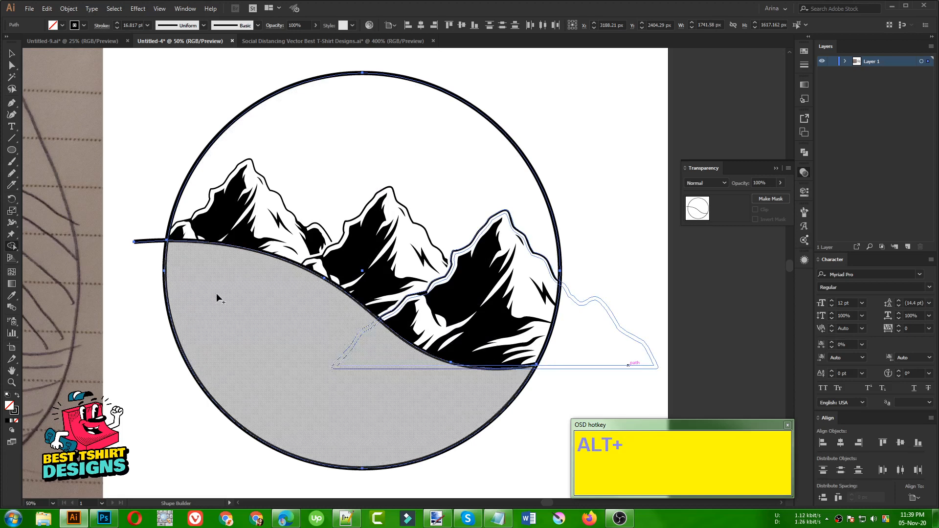
pyautogui.keyDown('alt'); pyautogui.click(147, 242); pyautogui.keyUp('alt')
pyautogui.scroll(-1, 362, 283)
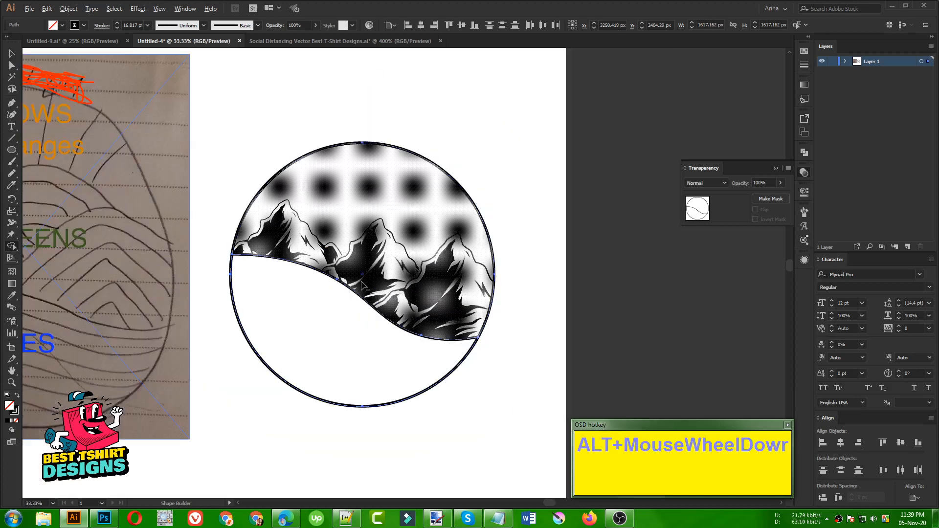
pyautogui.press('v')
pyautogui.click(531, 227)
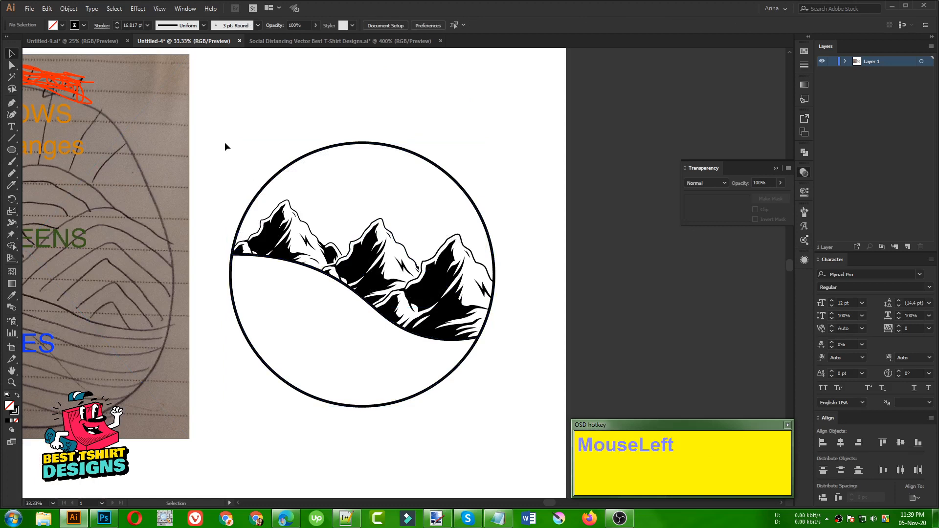
# - Group the circle, wavy curve and masked mountains into one object and deselect it
pyautogui.moveTo(225, 142); pyautogui.dragTo(533, 438)
pyautogui.moveTo(217, 124); pyautogui.dragTo(547, 441)
pyautogui.press('ctrl')
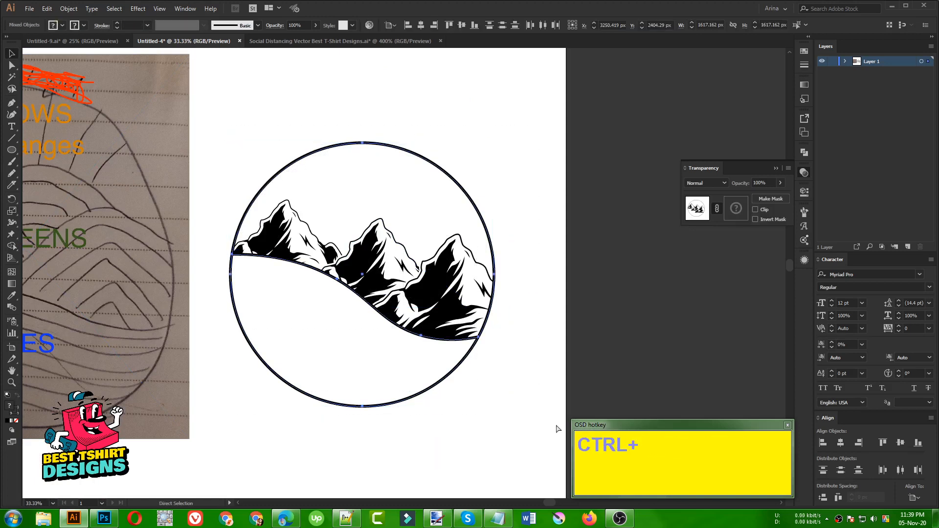
pyautogui.hotkey('ctrl', 'g')
pyautogui.click(548, 419)
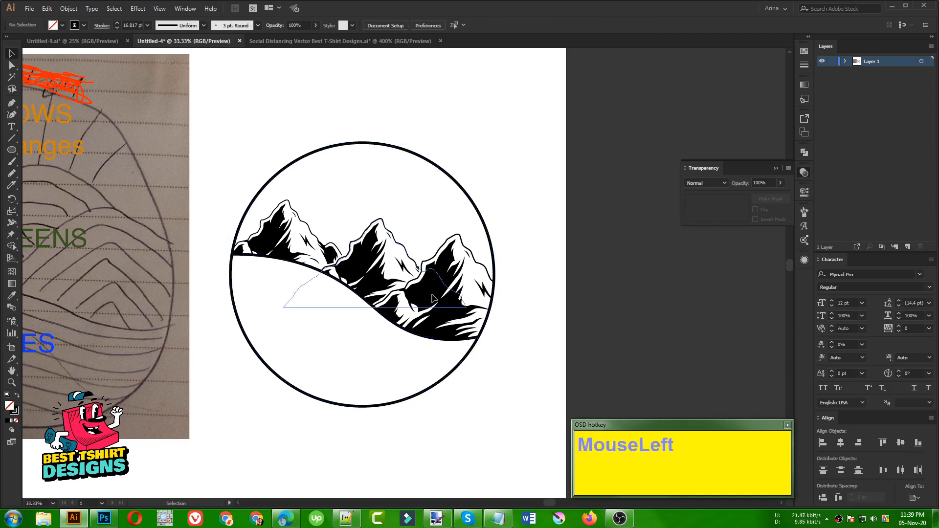
pyautogui.moveTo(432, 295); pyautogui.dragTo(493, 275)
pyautogui.hotkey('ctrl', 'z')
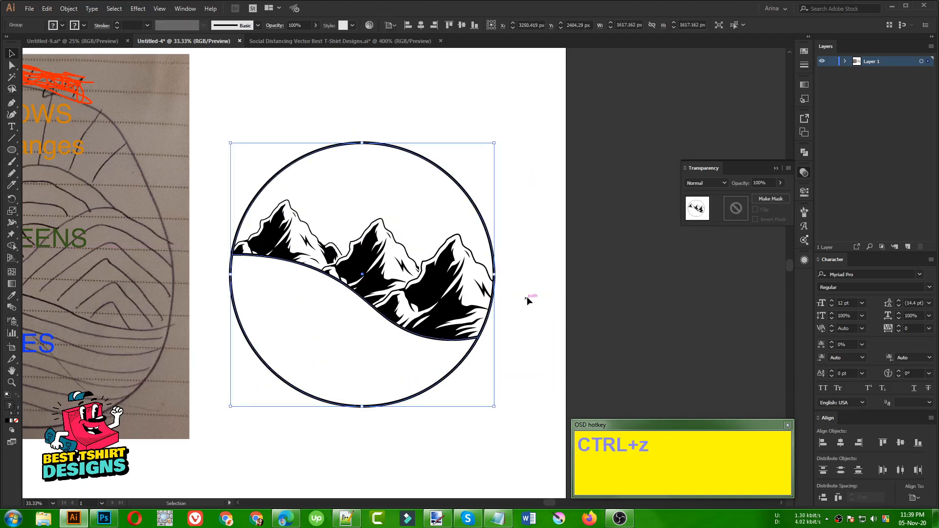
pyautogui.click(290, 334)
# - Draw a thin flat ellipse about 690 by 18 px above the mountains and swap its fill and stroke for a solid black fill
pyautogui.keyDown('alt'); pyautogui.scroll(-1, 357, 335); pyautogui.keyUp('alt')
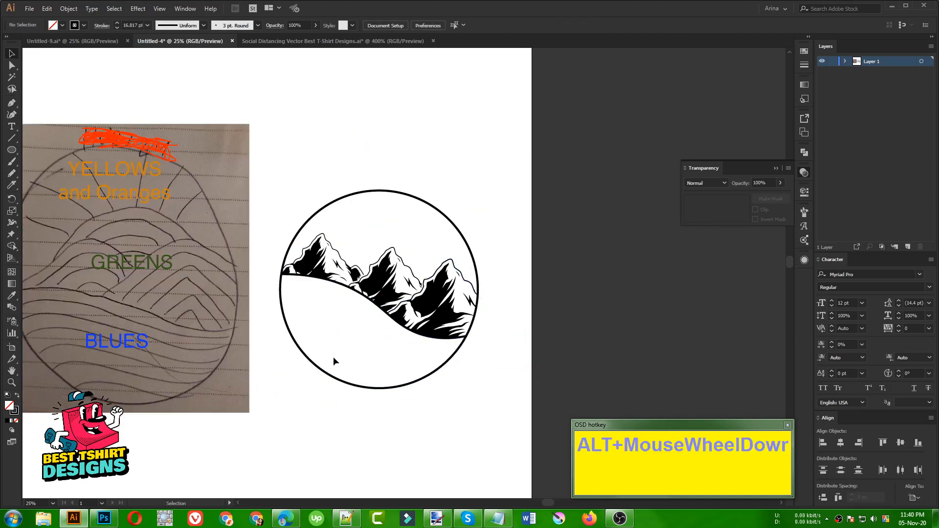
pyautogui.moveTo(255, 383)
pyautogui.mouseDown()
pyautogui.moveTo(122, 222)
pyautogui.moveTo(51, 220)
pyautogui.mouseUp()
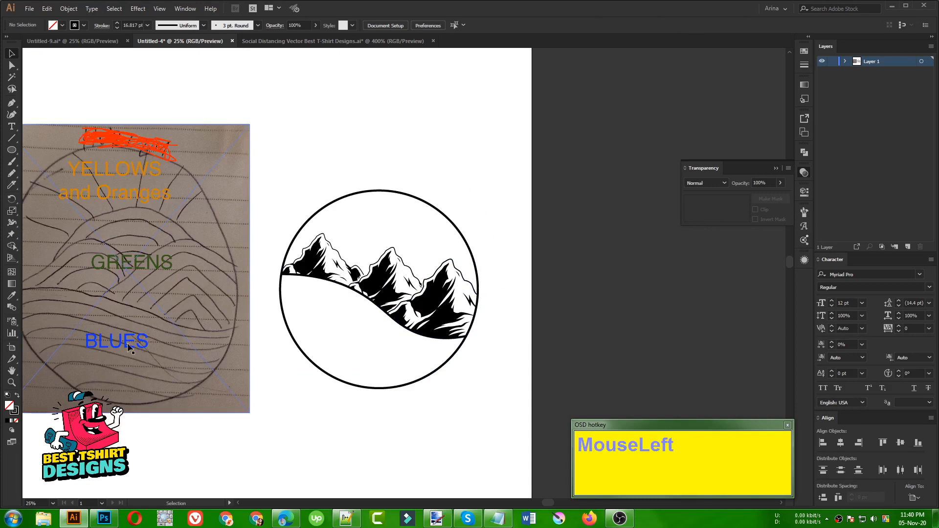
pyautogui.scroll(2, 390, 340)
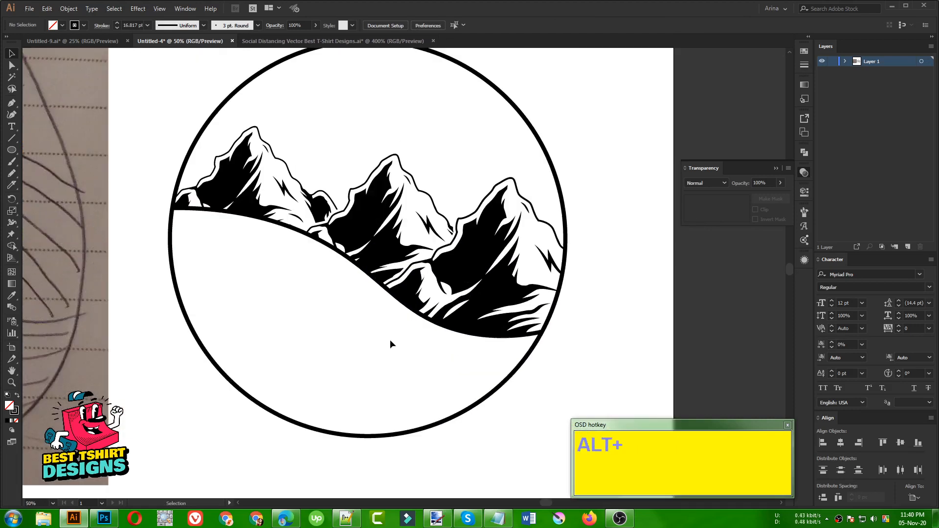
pyautogui.click(390, 344)
pyautogui.scroll(2, 390, 350)
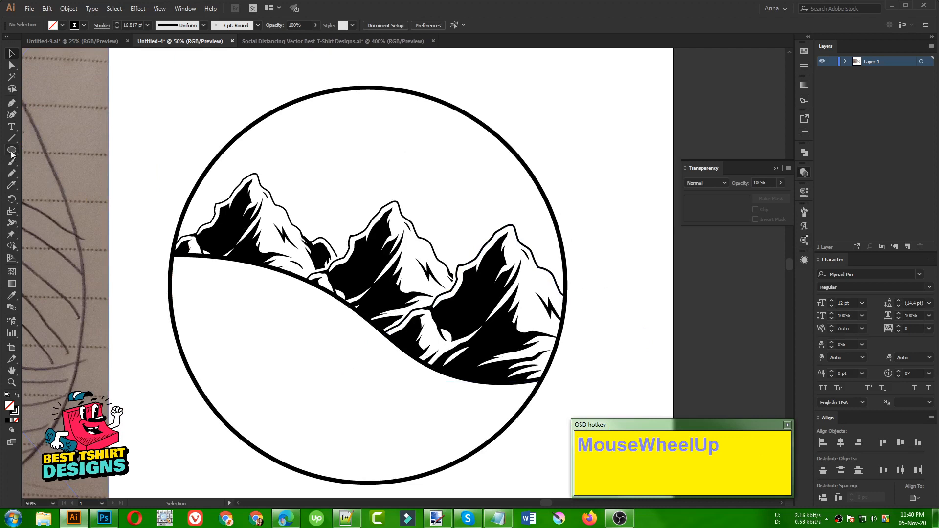
pyautogui.click(12, 152)
pyautogui.scroll(1, 224, 365)
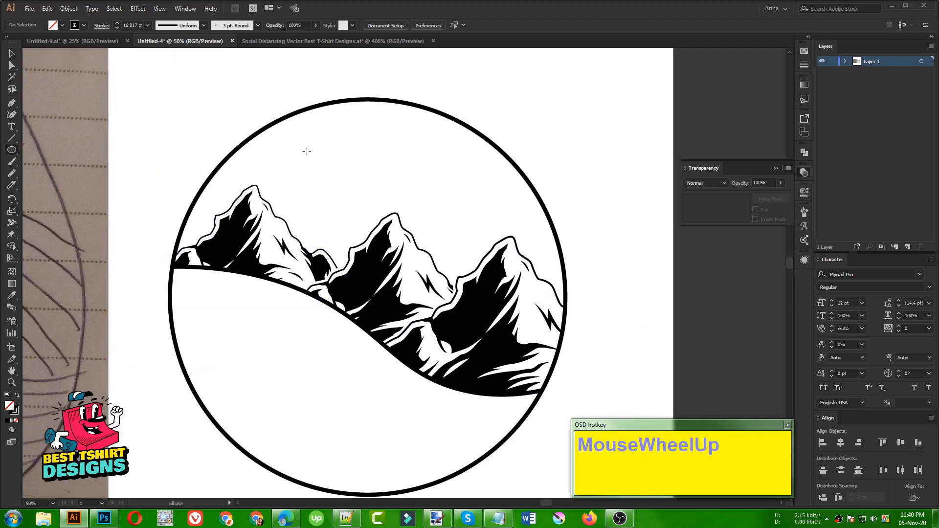
pyautogui.moveTo(306, 151); pyautogui.dragTo(472, 154)
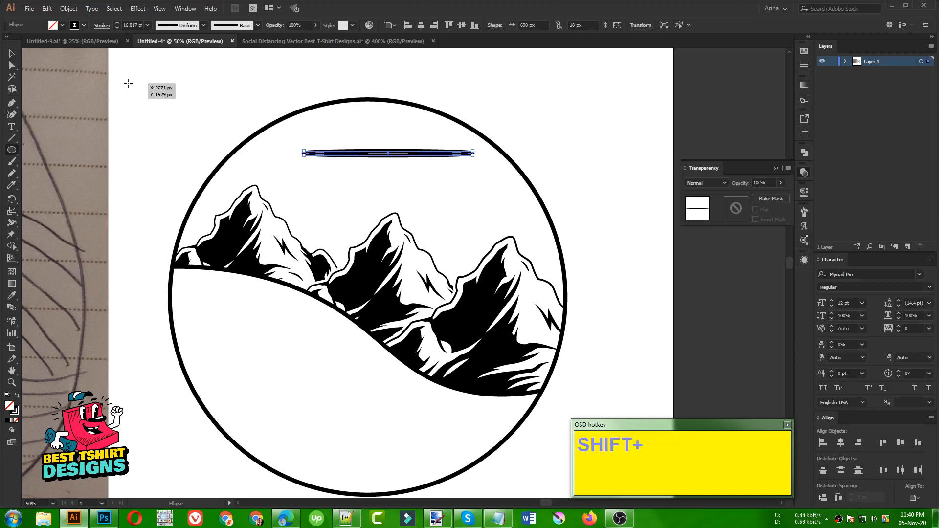
pyautogui.hotkey('shift', 'x')
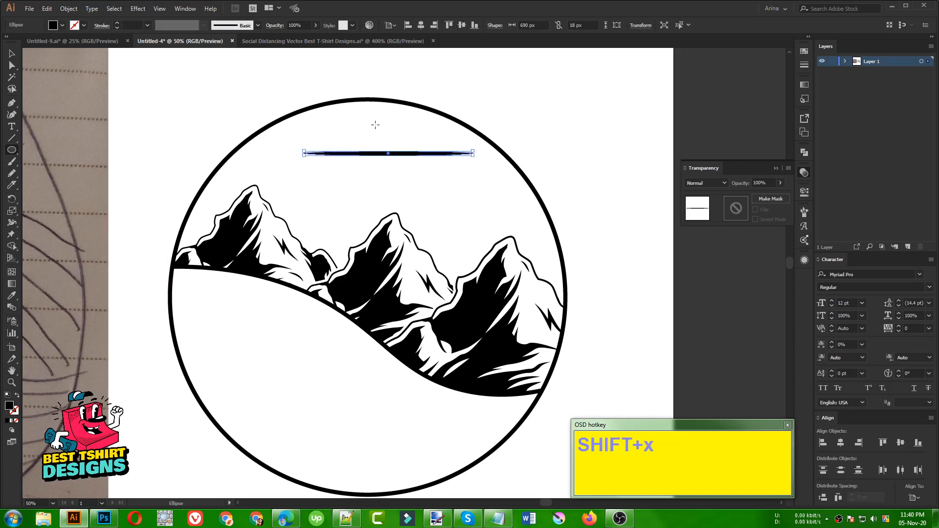
pyautogui.press('v')
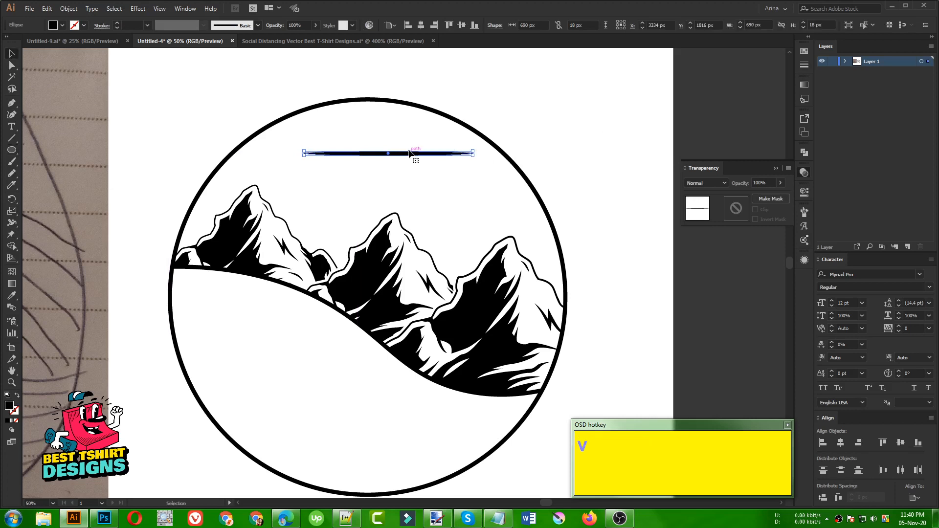
# - Create a new Art Brush from the thin black ellipse, accepting the default brush options
pyautogui.click(544, 146)
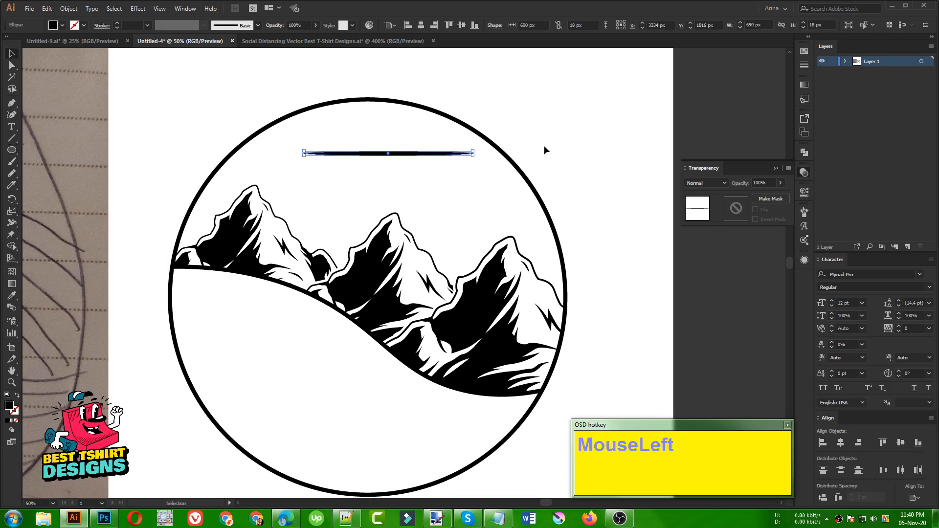
pyautogui.click(465, 155)
pyautogui.click(804, 214)
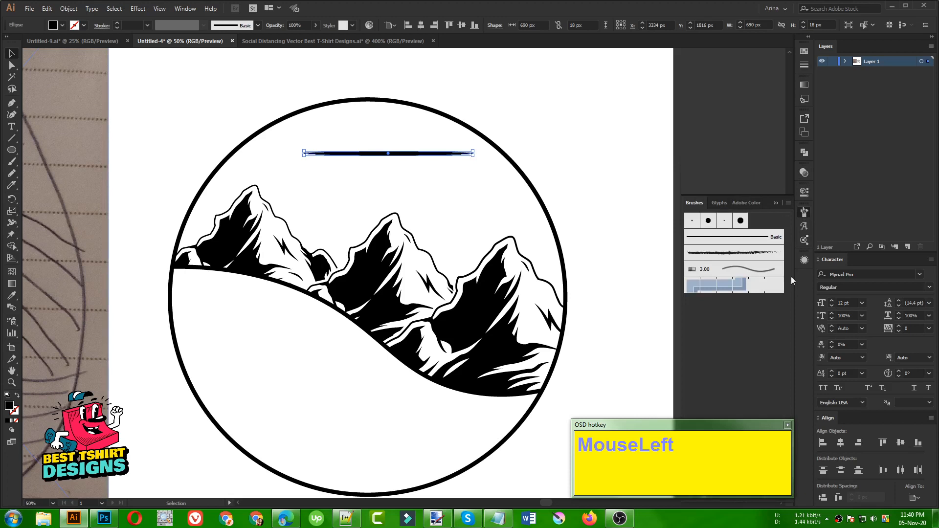
pyautogui.moveTo(748, 427); pyautogui.dragTo(702, 422)
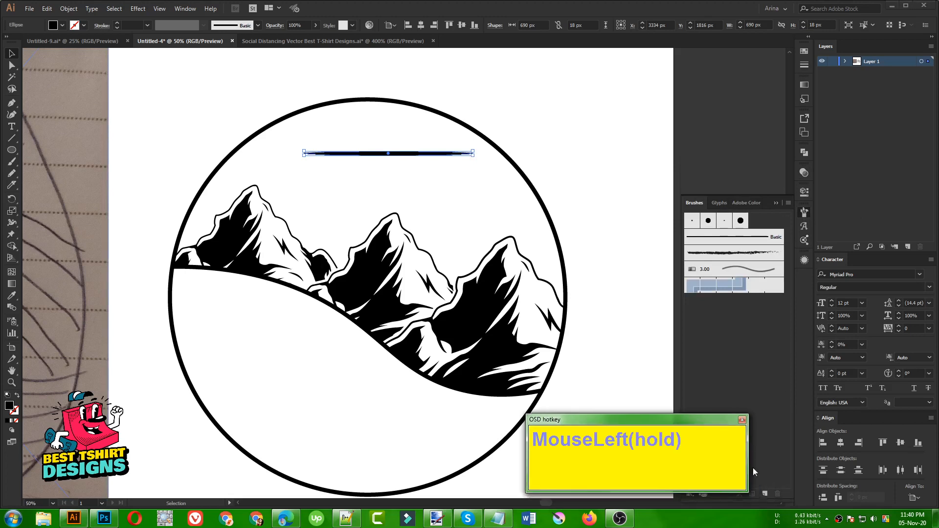
pyautogui.click(765, 494)
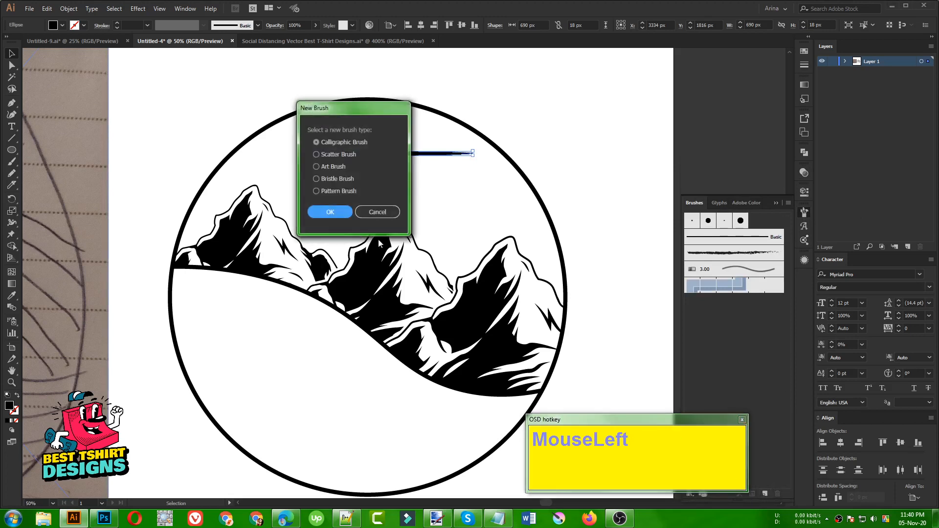
pyautogui.click(325, 167)
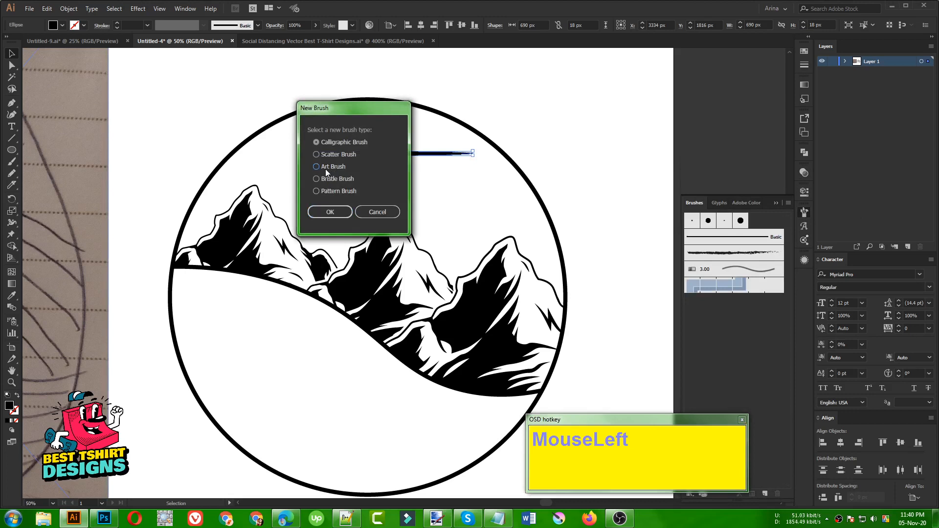
pyautogui.click(324, 213)
pyautogui.click(614, 386)
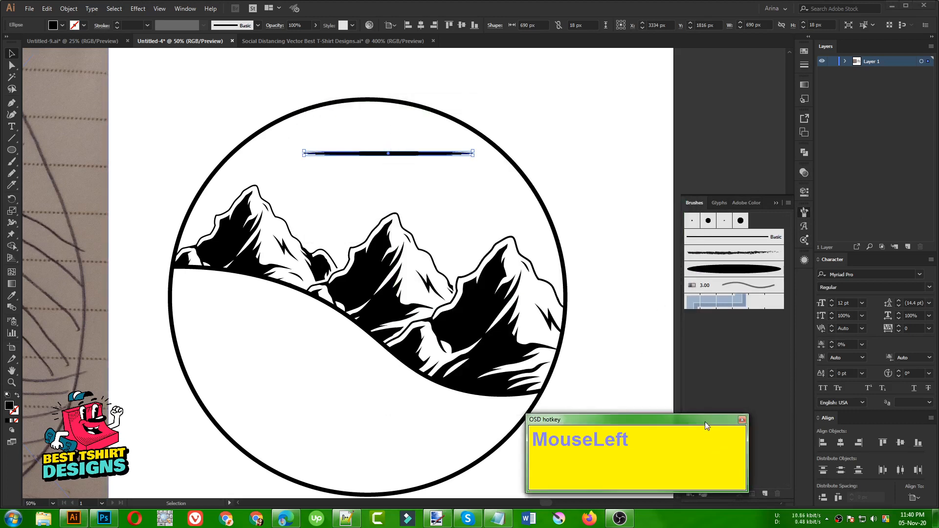
# - Delete the thin source ellipse above the mountains and leave nothing selected
pyautogui.moveTo(705, 422); pyautogui.dragTo(727, 403)
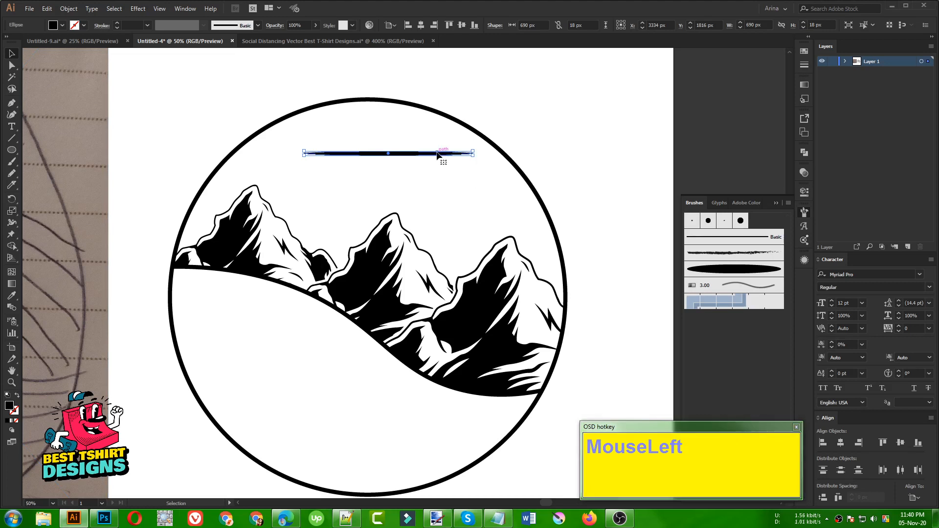
pyautogui.press('Delete')
pyautogui.click(535, 185)
pyautogui.scroll(-2, 213, 283)
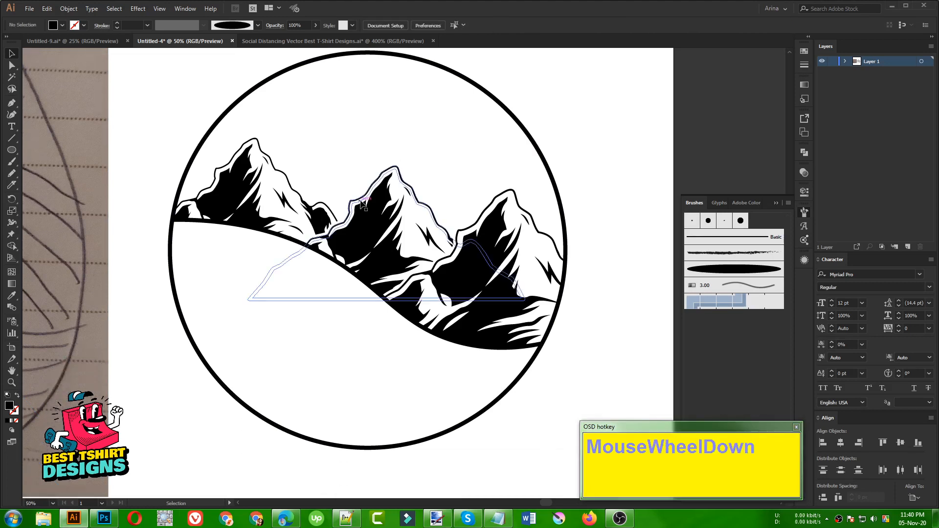
pyautogui.click(141, 251)
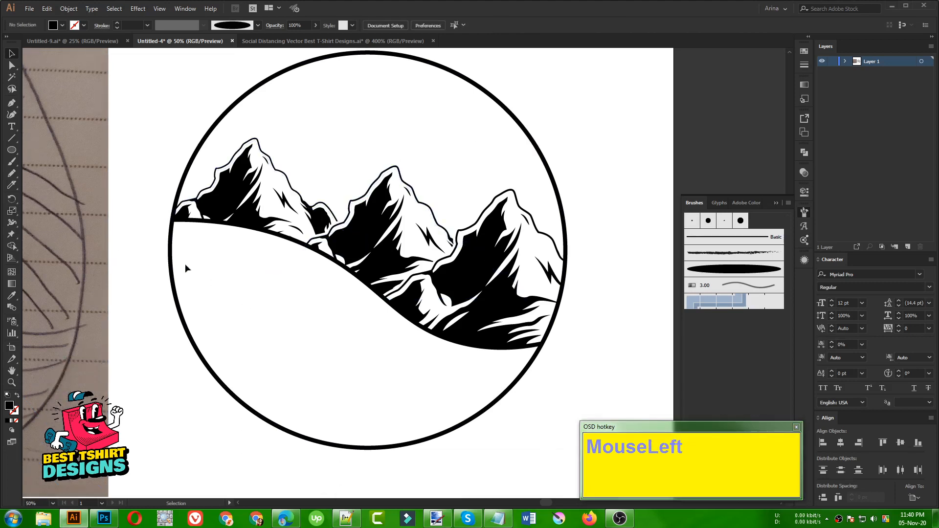
# - Set up the Paintbrush tool with the new elliptical art brush, no fill and a black 1 pt stroke
pyautogui.click(11, 163)
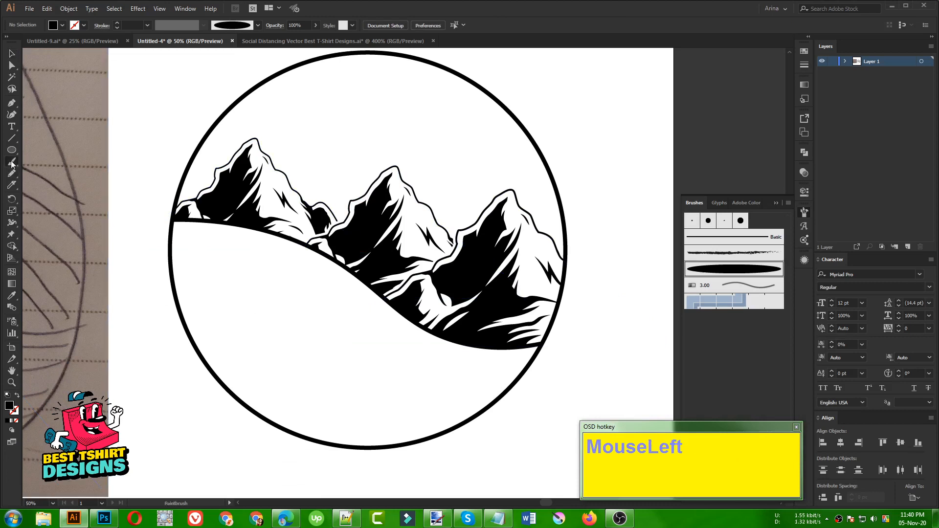
pyautogui.click(722, 267)
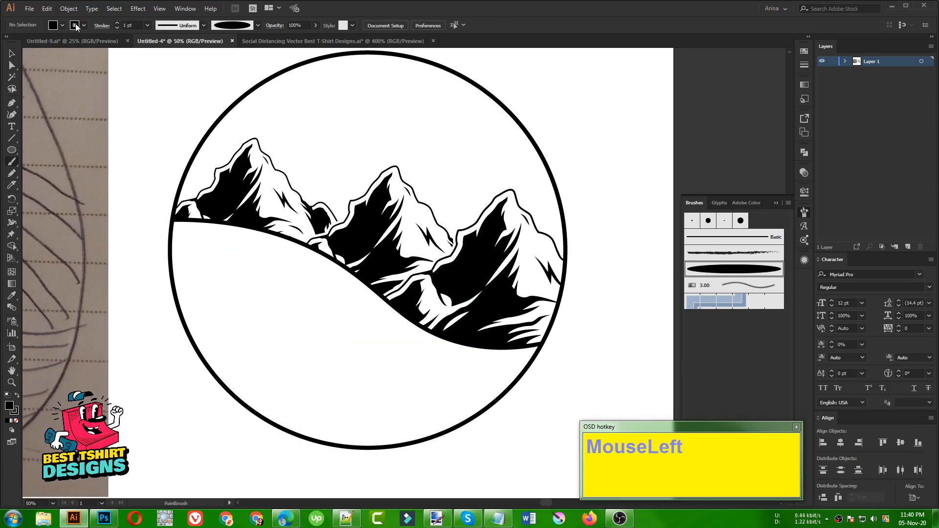
pyautogui.click(61, 26)
pyautogui.click(6, 42)
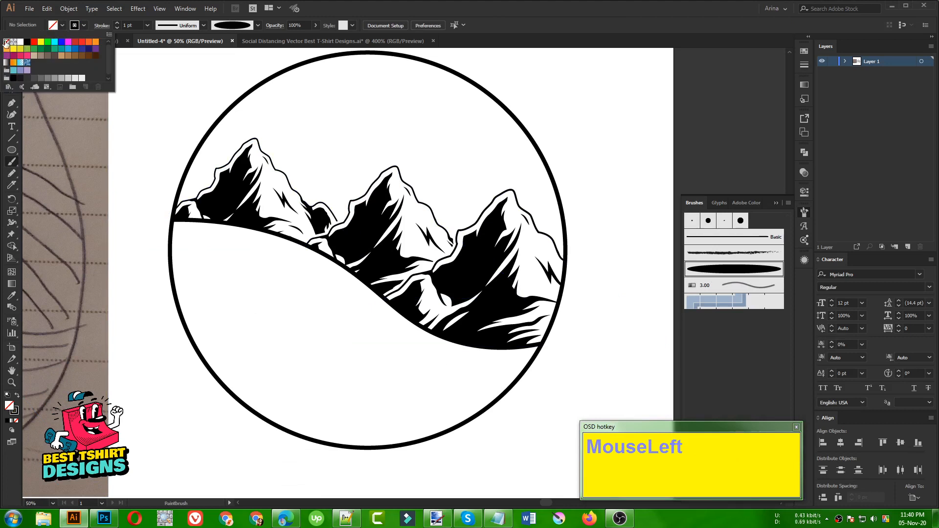
pyautogui.click(82, 25)
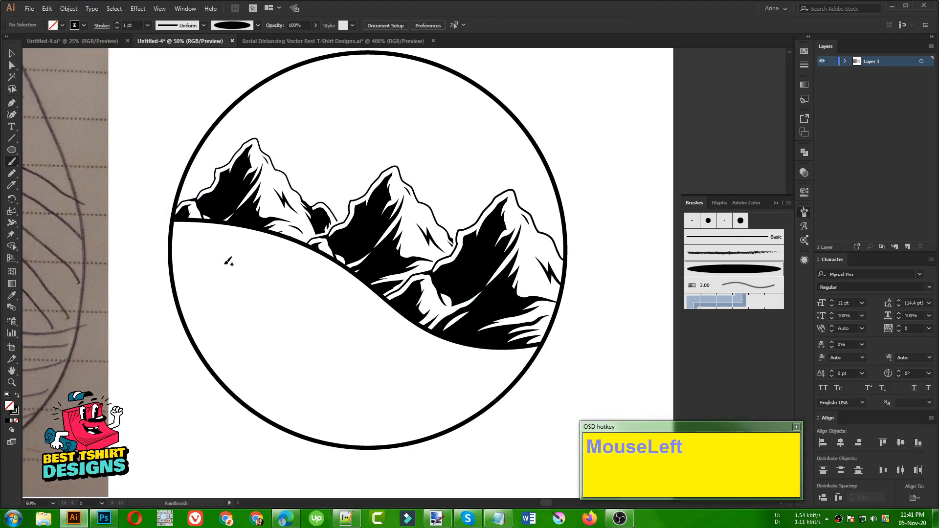
# - Paint five tapered wavy water lines following the curve in the area below the mountains, inside the circle
pyautogui.moveTo(204, 256); pyautogui.dragTo(244, 261)
pyautogui.moveTo(372, 336); pyautogui.dragTo(437, 359)
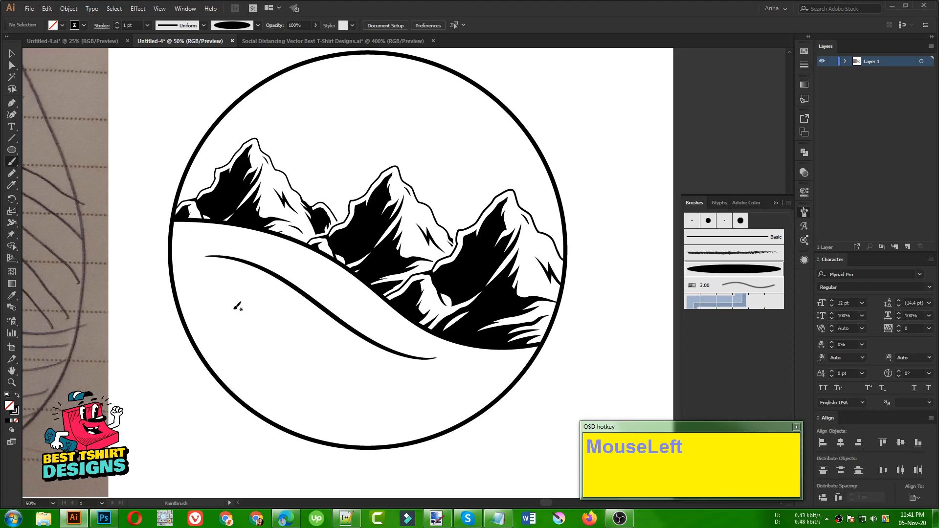
pyautogui.moveTo(377, 395); pyautogui.dragTo(424, 397)
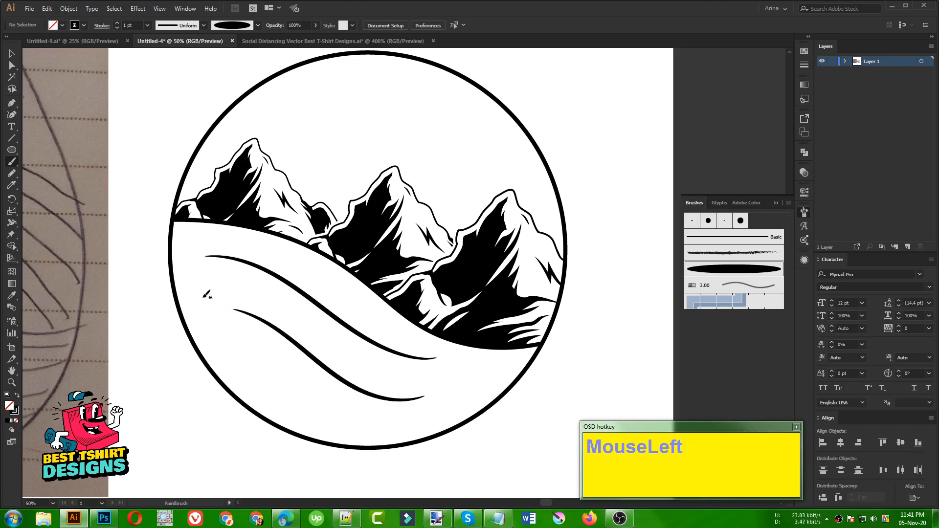
pyautogui.moveTo(224, 276); pyautogui.dragTo(309, 327)
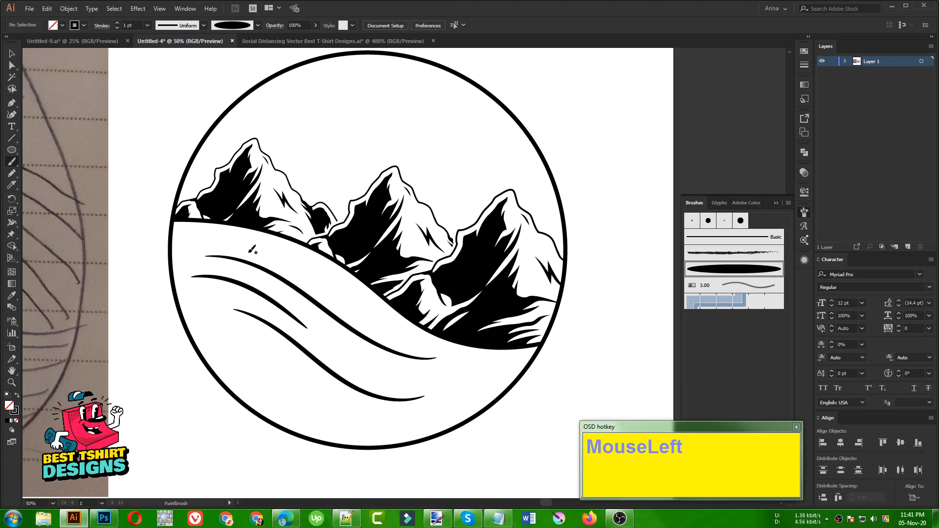
pyautogui.moveTo(219, 236); pyautogui.dragTo(326, 286)
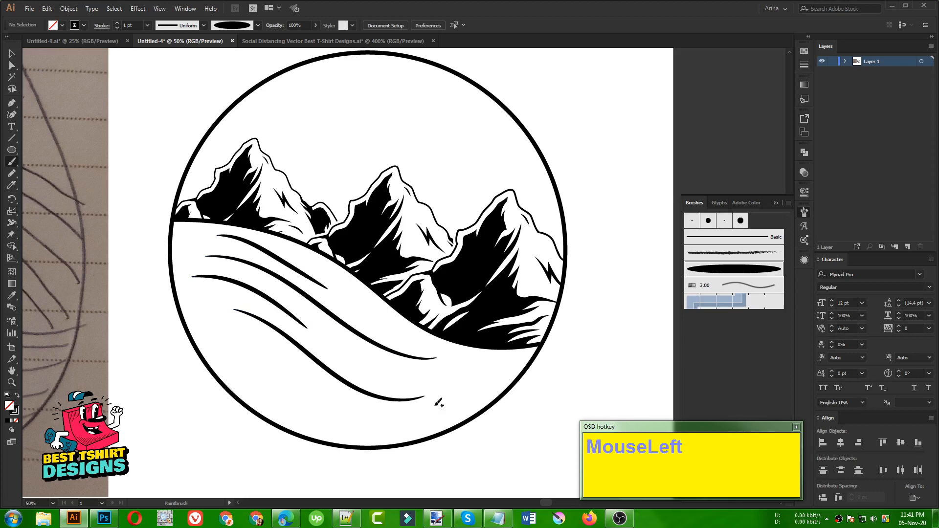
pyautogui.moveTo(397, 368)
pyautogui.mouseDown()
pyautogui.moveTo(432, 383)
pyautogui.moveTo(496, 371)
pyautogui.mouseUp()
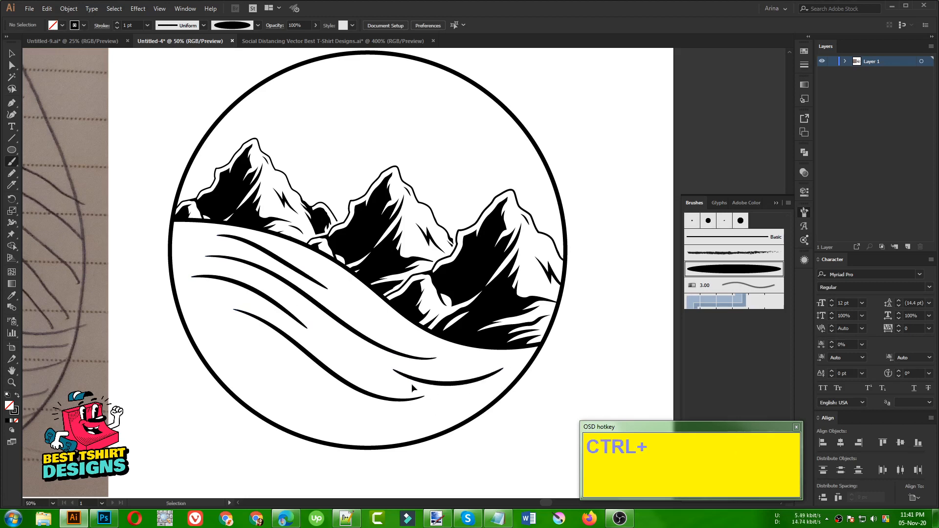
# - Repaint the short tapered water line below the rightmost mountain, and add two more near the circle's lower edge and lower-left side
pyautogui.hotkey('ctrl', 'z')
pyautogui.moveTo(391, 368); pyautogui.dragTo(504, 370)
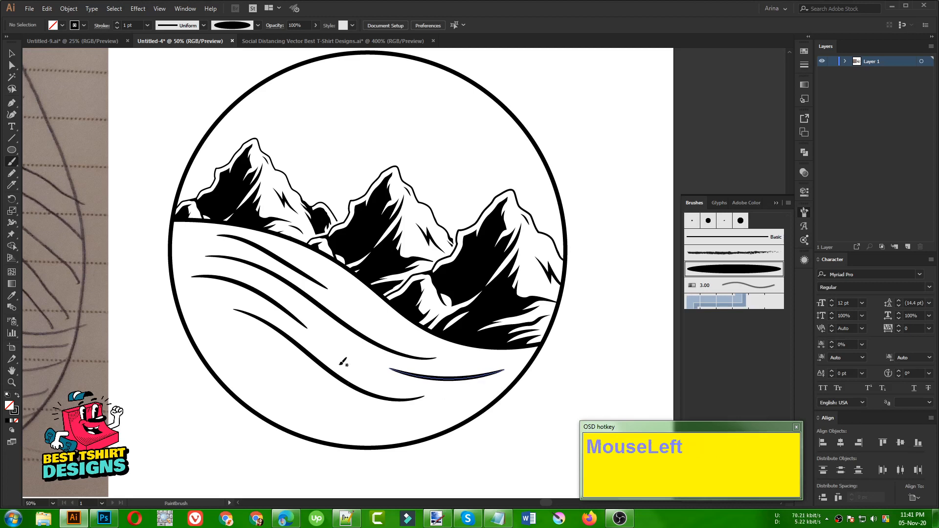
pyautogui.moveTo(396, 430)
pyautogui.mouseDown()
pyautogui.moveTo(470, 418)
pyautogui.moveTo(362, 414)
pyautogui.moveTo(448, 416)
pyautogui.mouseUp()
pyautogui.hotkey('ctrl', 'z')
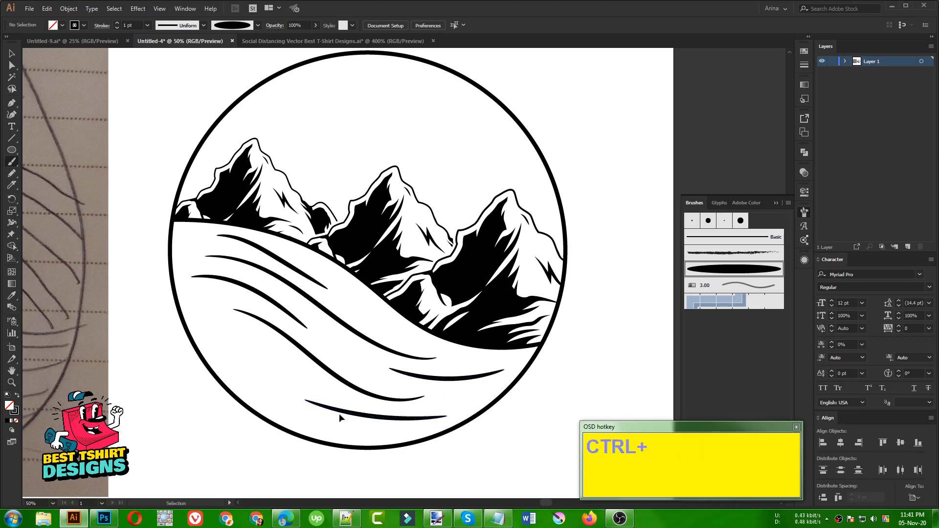
pyautogui.hotkey('ctrl', 'z')
pyautogui.moveTo(297, 393)
pyautogui.mouseDown()
pyautogui.moveTo(362, 423)
pyautogui.moveTo(427, 419)
pyautogui.mouseUp()
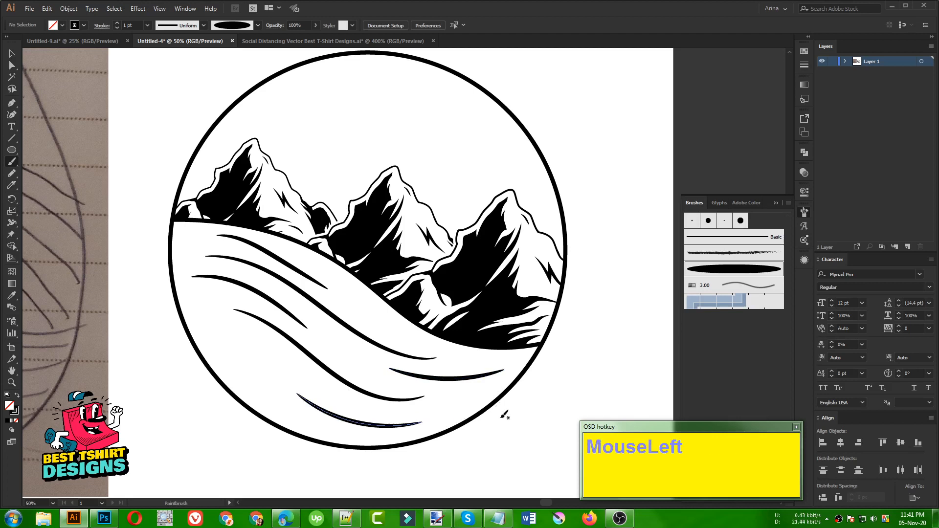
pyautogui.moveTo(203, 334)
pyautogui.mouseDown()
pyautogui.moveTo(233, 346)
pyautogui.moveTo(266, 377)
pyautogui.mouseUp()
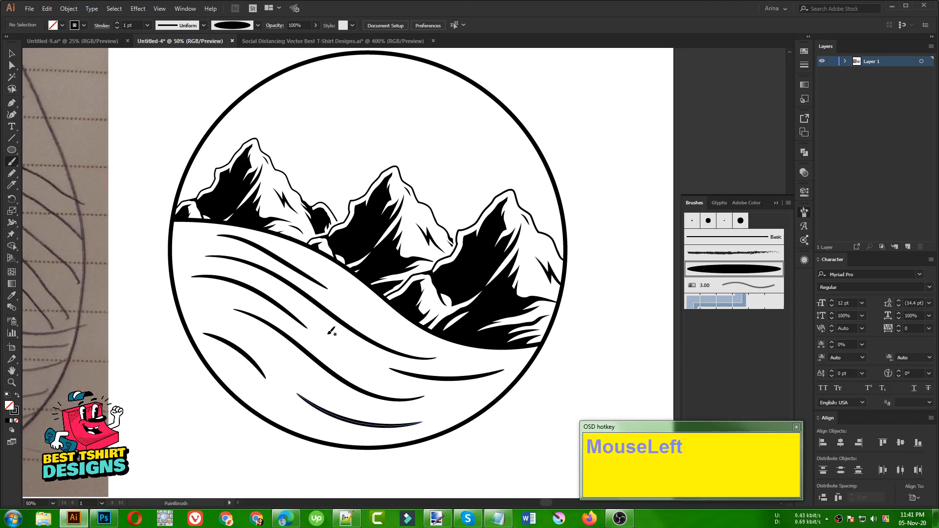
# - Try to paint a short water line just under the curve at the middle mountain, and undo each attempt
pyautogui.moveTo(354, 293); pyautogui.dragTo(399, 326)
pyautogui.press('F10')
pyautogui.hotkey('ctrl', 'z')
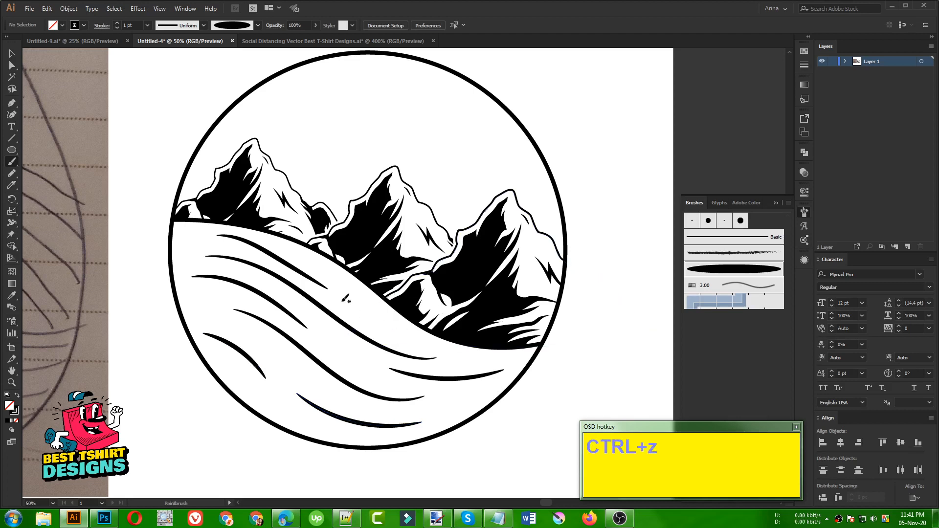
pyautogui.moveTo(347, 292); pyautogui.dragTo(406, 330)
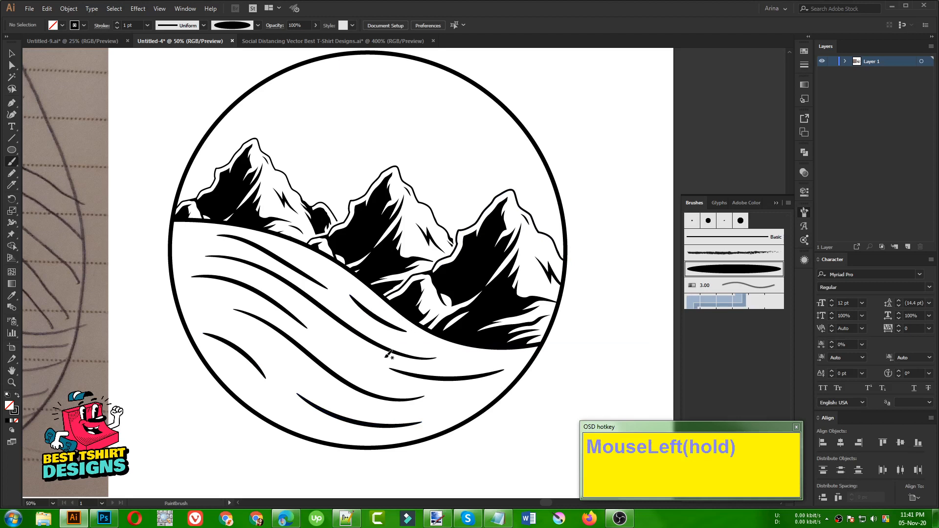
pyautogui.hotkey('ctrl', 'z')
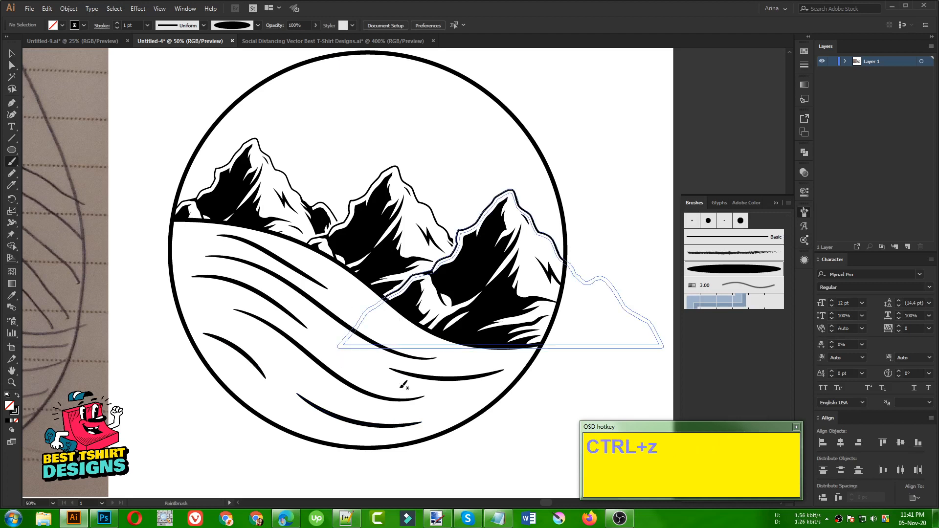
# - Delete the uppermost water line just below the mountain curve and leave nothing selected
pyautogui.hotkey('alt', 'v')
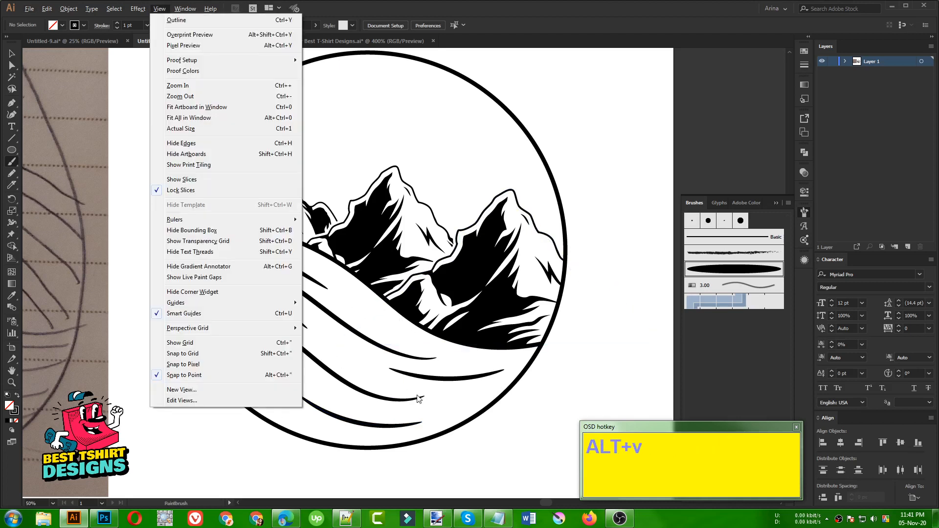
pyautogui.click(585, 157)
pyautogui.press('v')
pyautogui.click(164, 80)
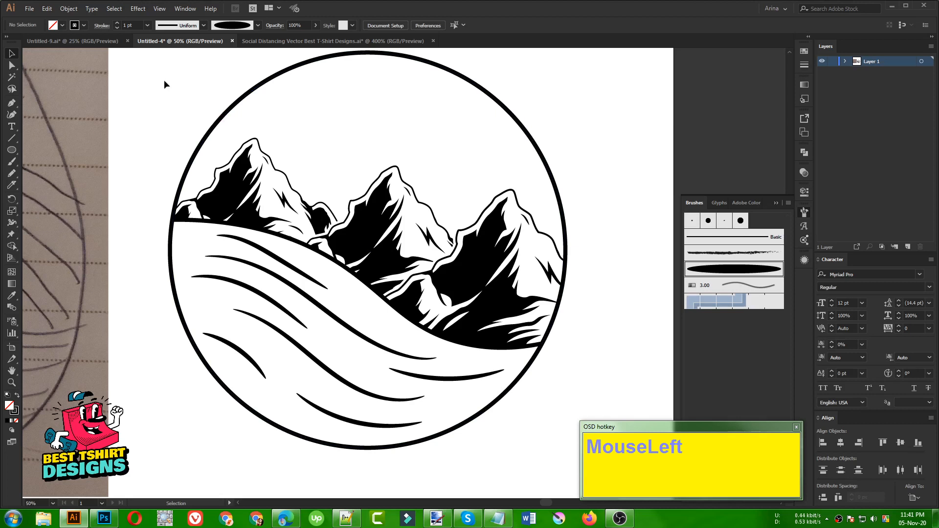
pyautogui.scroll(1, 274, 230)
pyautogui.click(397, 147)
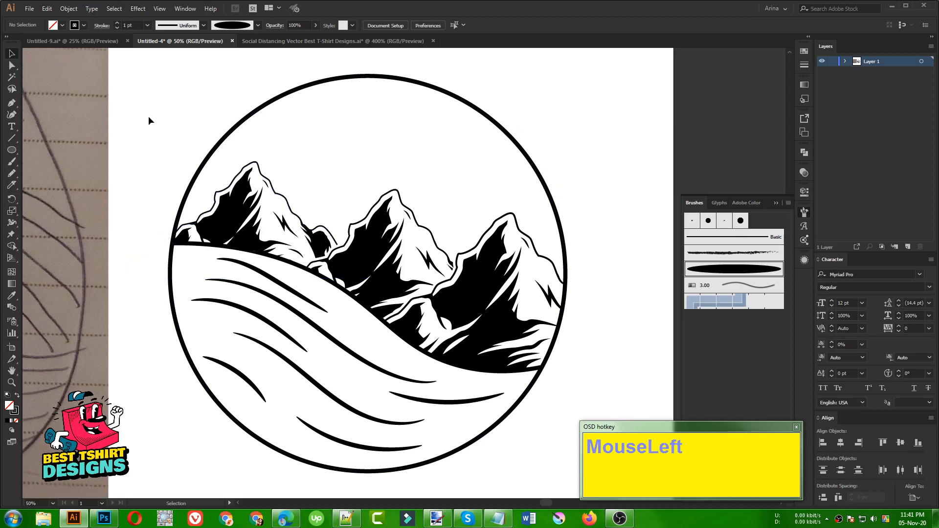
pyautogui.click(294, 293)
pyautogui.press('Delete')
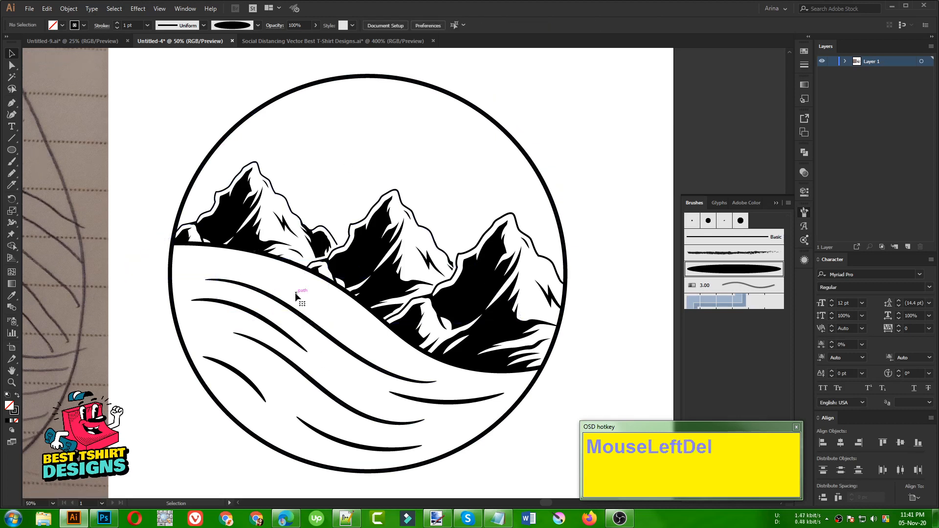
pyautogui.click(570, 400)
# - Draw a rectangle of about 2085 × 2106 px covering the circular design and fill it with red R=193 G=39 B=45, without a stroke
pyautogui.keyDown('alt'); pyautogui.scroll(-1, 280, 238); pyautogui.keyUp('alt')
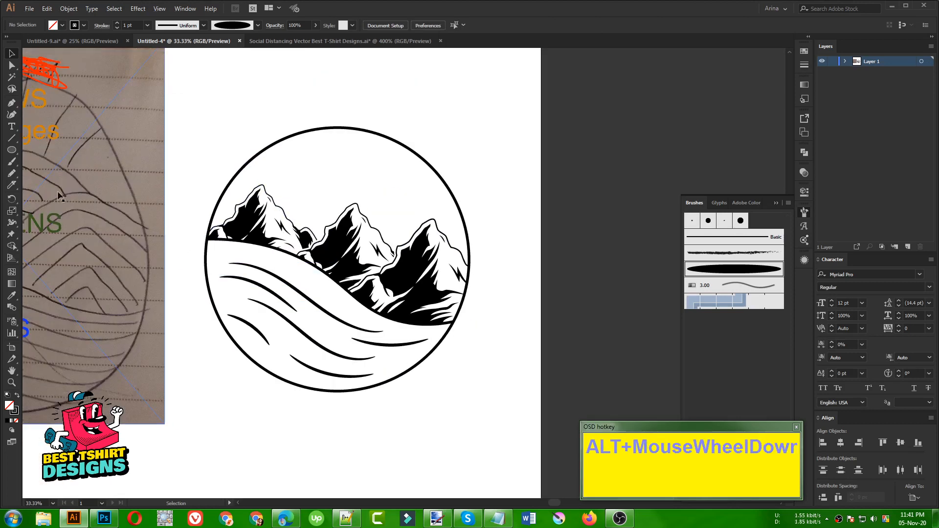
pyautogui.click(16, 155)
pyautogui.click(54, 150)
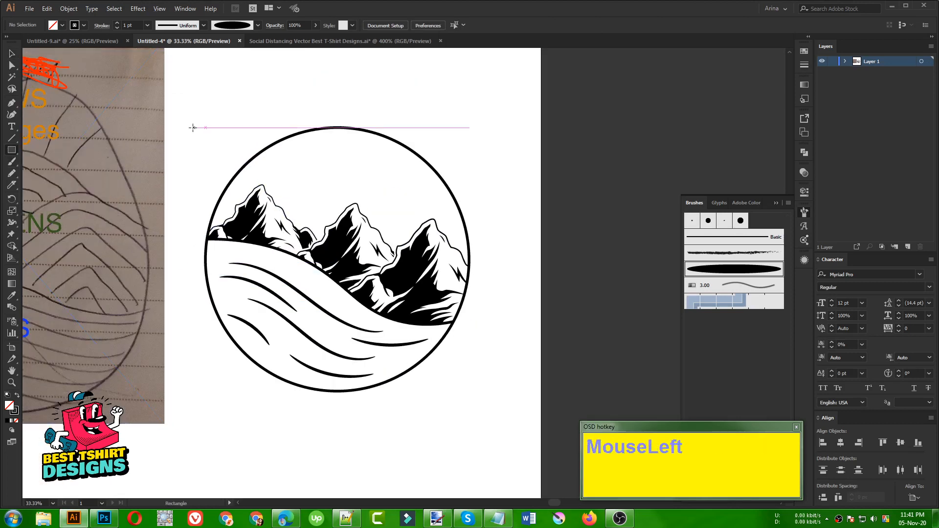
pyautogui.moveTo(184, 96); pyautogui.dragTo(524, 439)
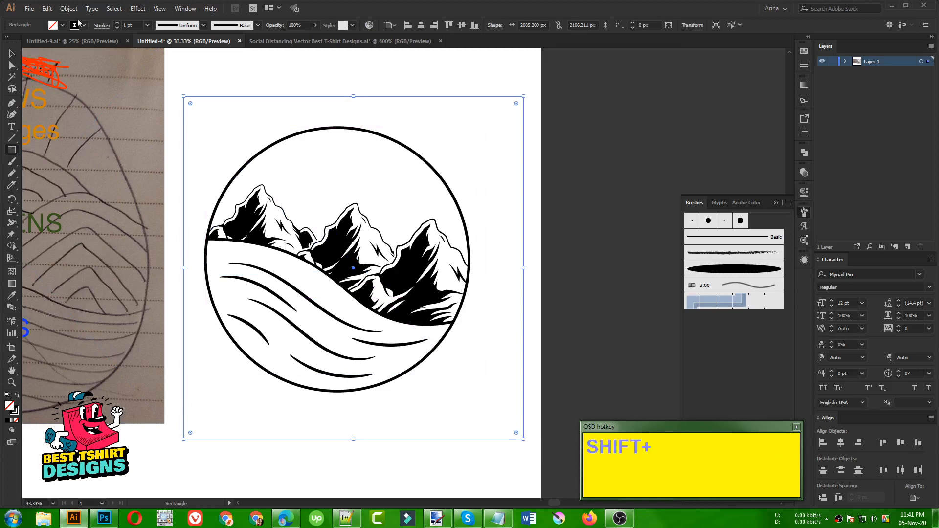
pyautogui.hotkey('shift', 'x')
pyautogui.click(62, 25)
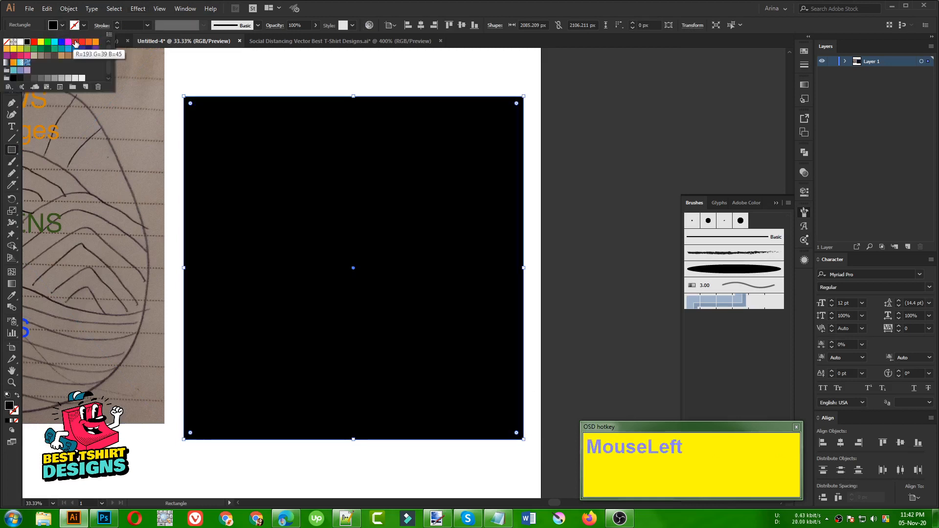
pyautogui.click(75, 44)
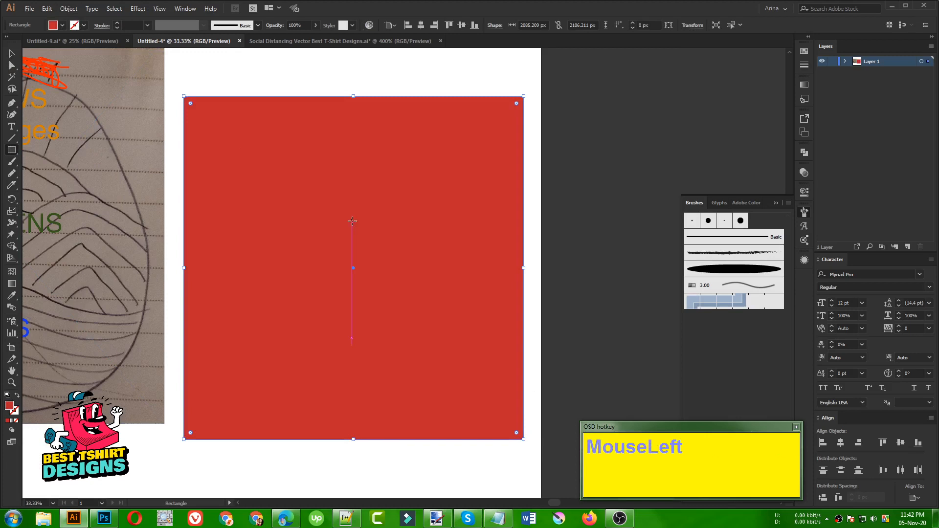
# - Place the red rectangle behind the artwork and examine the mountains for transparent areas against it
pyautogui.hotkey('ctrl', 'x')
pyautogui.hotkey('ctrl', 'b')
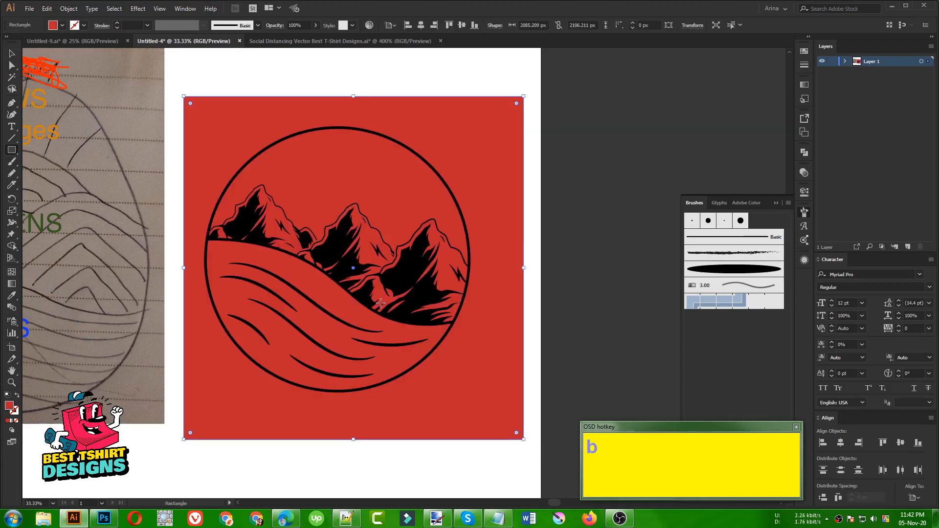
pyautogui.press('v')
pyautogui.click(552, 346)
pyautogui.keyDown('alt'); pyautogui.scroll(2, 295, 274); pyautogui.keyUp('alt')
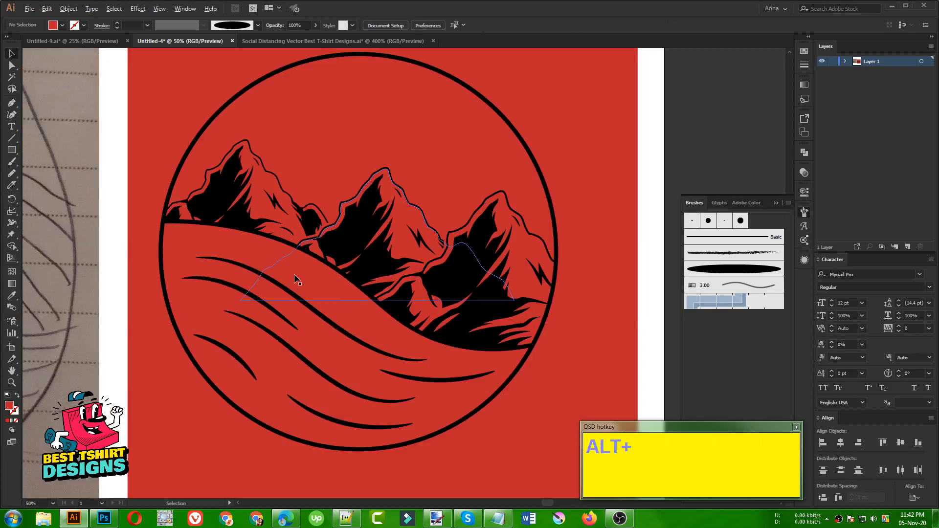
pyautogui.keyDown('alt'); pyautogui.scroll(1, 467, 258); pyautogui.keyUp('alt')
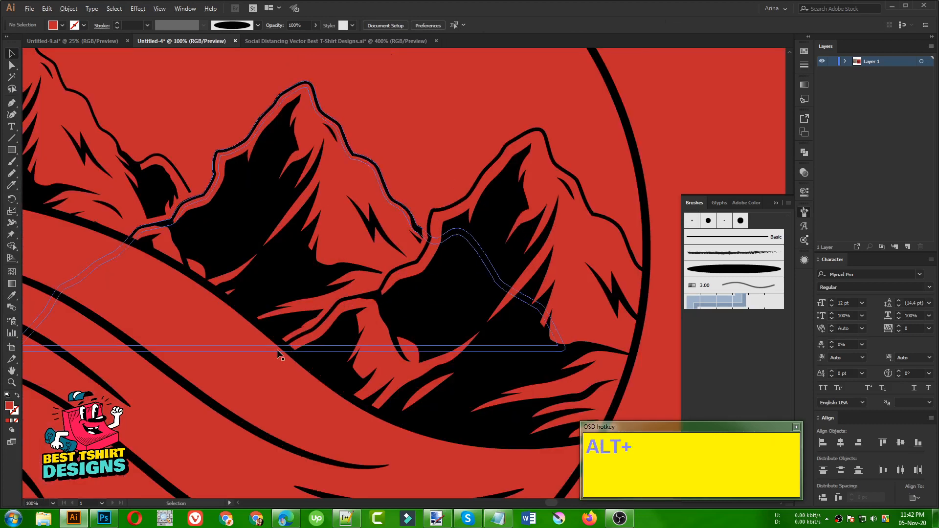
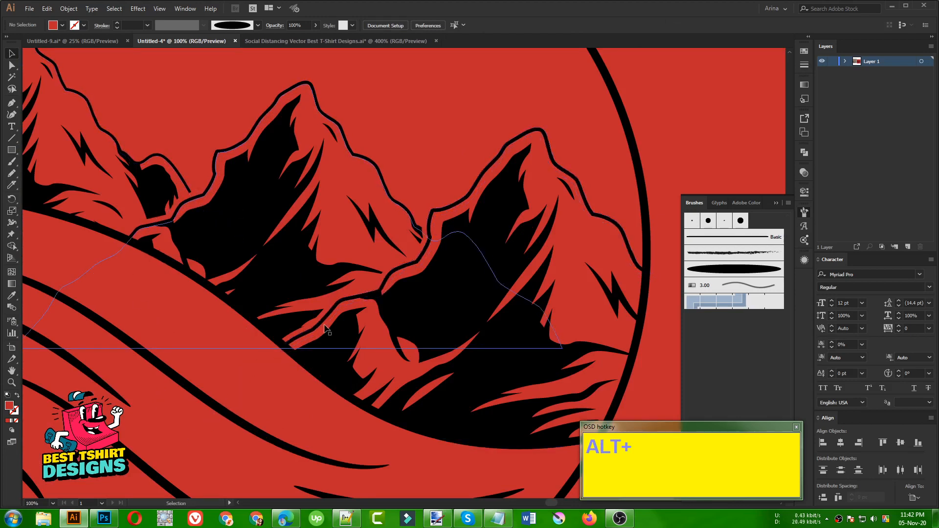
pyautogui.scroll(-1, 410, 215)
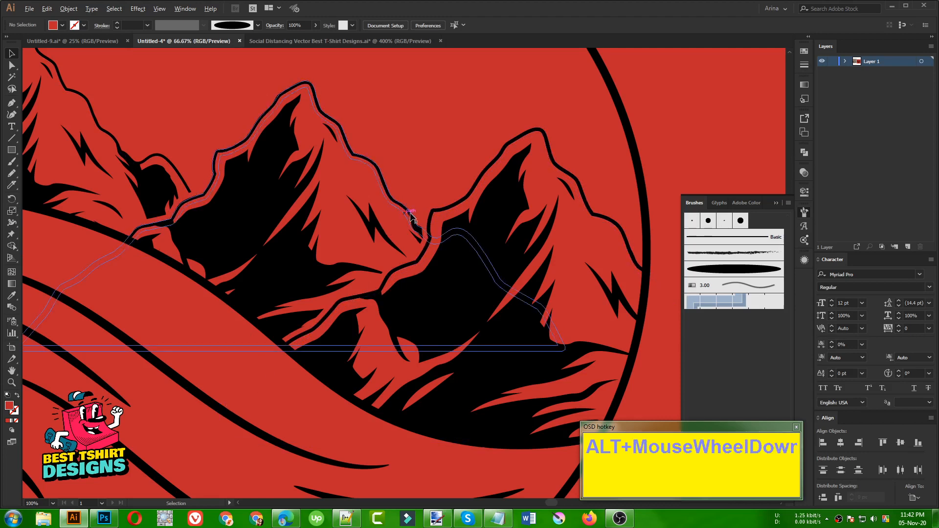
pyautogui.scroll(-3, 411, 215)
pyautogui.scroll(1, 453, 207)
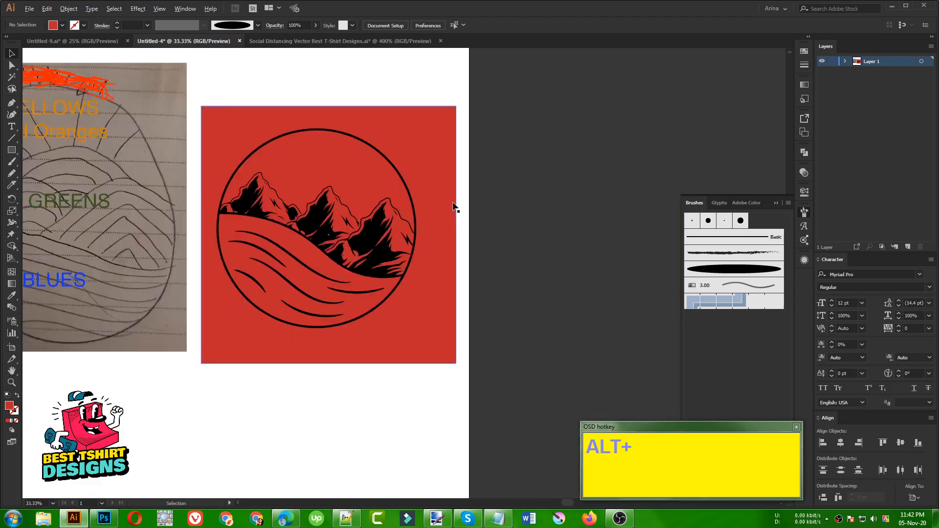
# - Delete the red background rectangle and leave nothing selected
pyautogui.click(450, 191)
pyautogui.press('Delete')
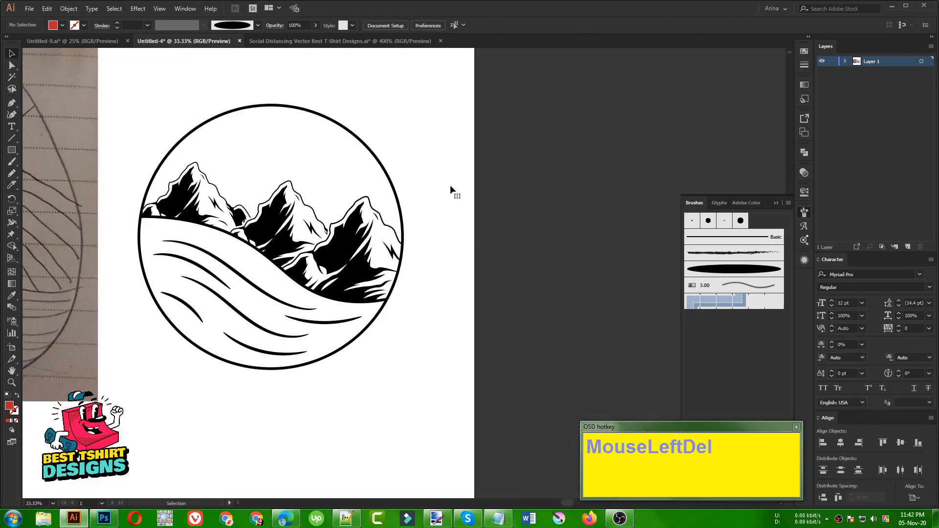
pyautogui.click(450, 190)
pyautogui.scroll(1, 122, 189)
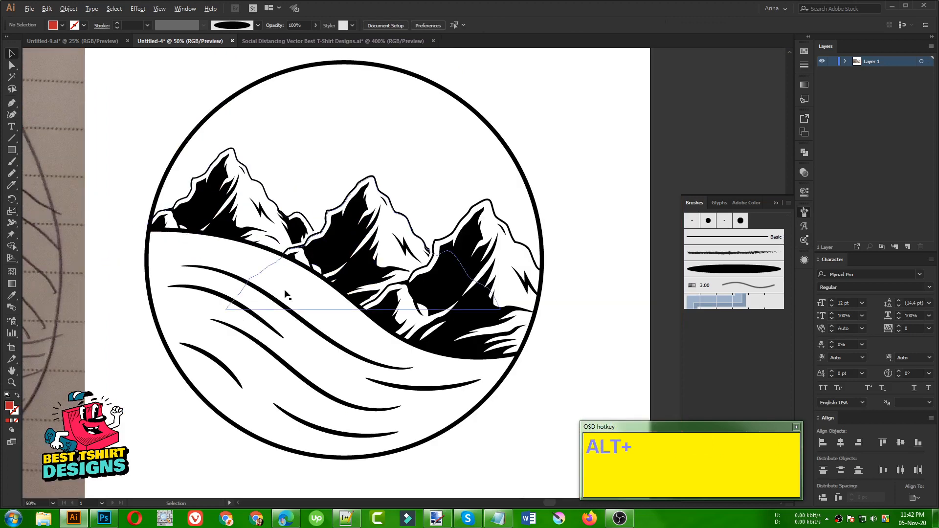
pyautogui.scroll(-1, 286, 293)
pyautogui.click(352, 165)
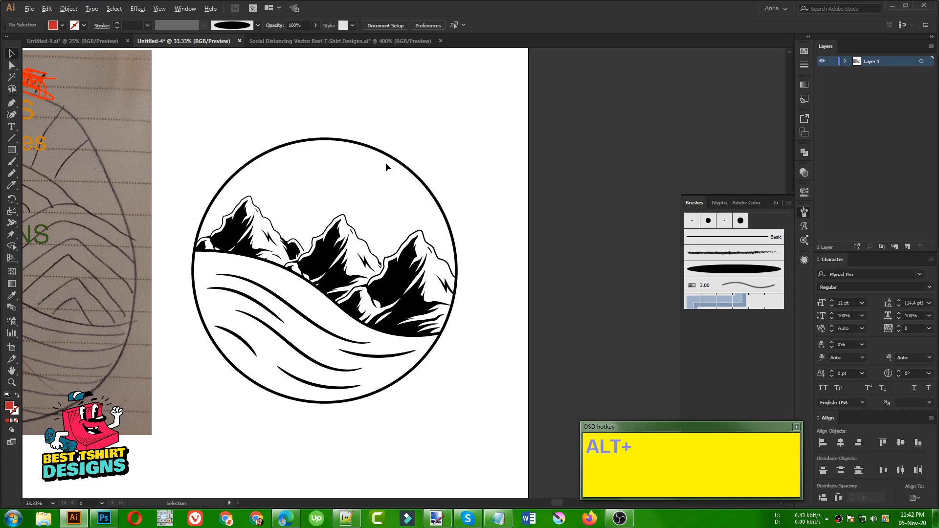
pyautogui.scroll(1, 257, 154)
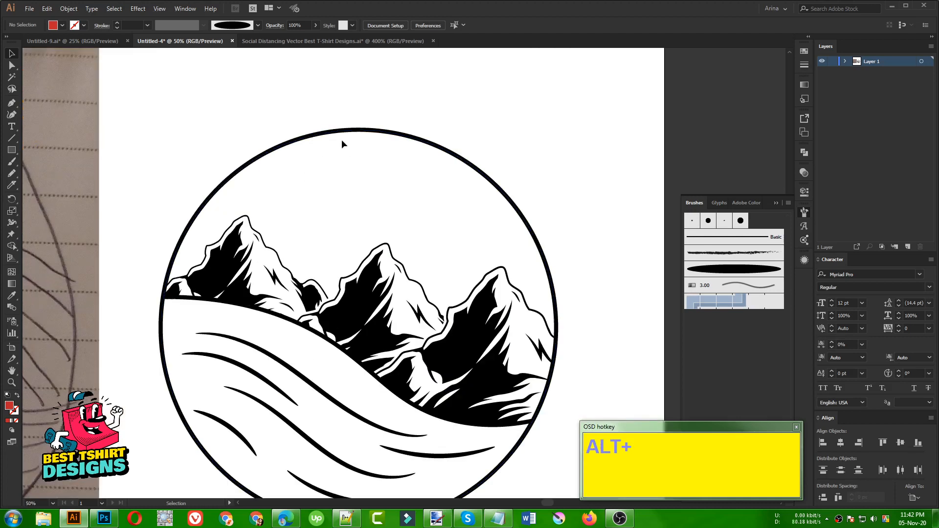
pyautogui.click(349, 195)
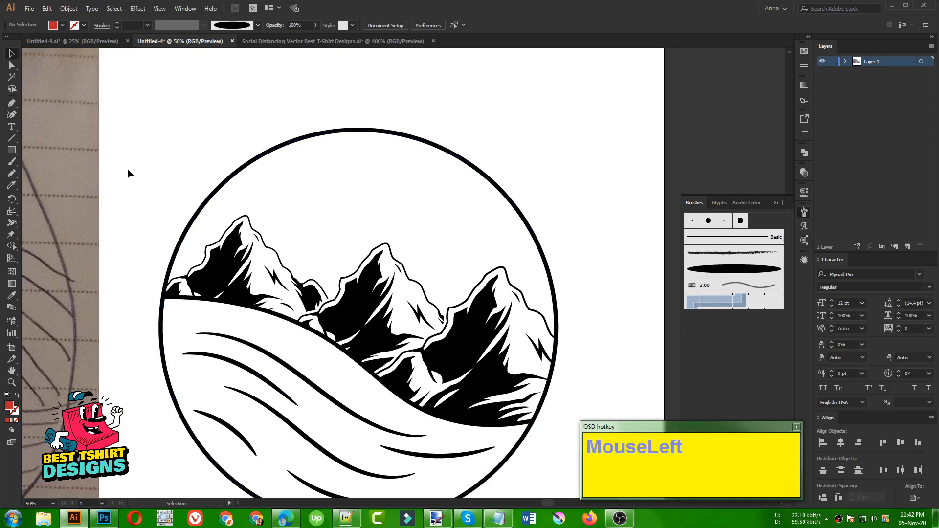
# - Draw a long rectangle of about 1092 × 158 px above the circle and fill it with light orange
pyautogui.scroll(3, 128, 171)
pyautogui.click(18, 150)
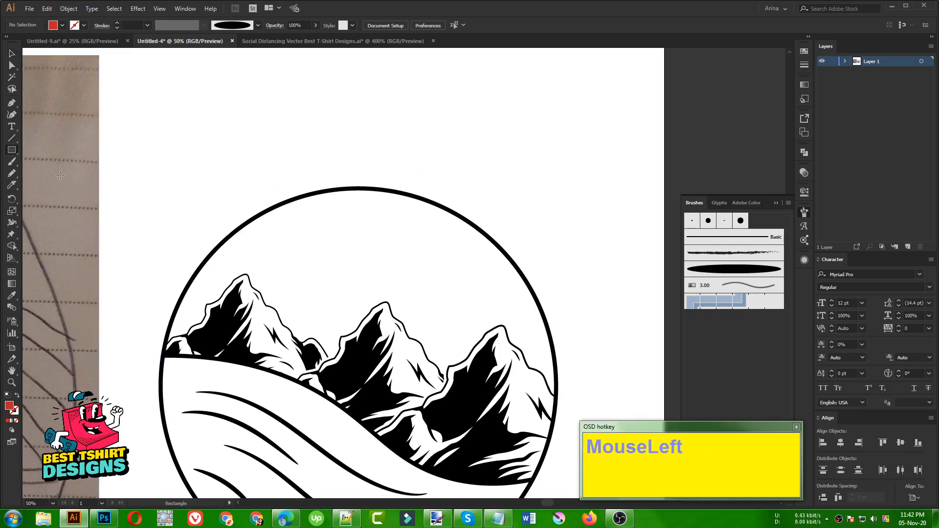
pyautogui.scroll(3, 146, 212)
pyautogui.moveTo(140, 128); pyautogui.dragTo(383, 148)
pyautogui.press('v')
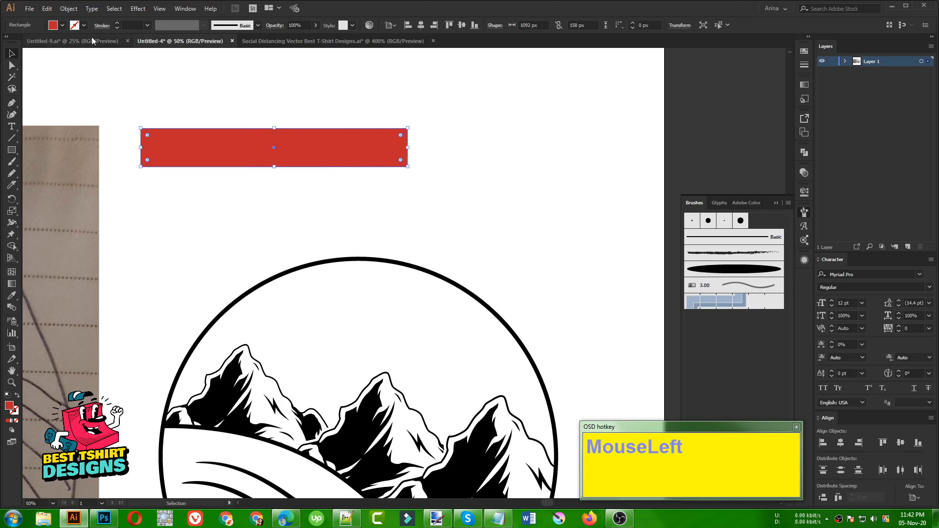
pyautogui.click(63, 26)
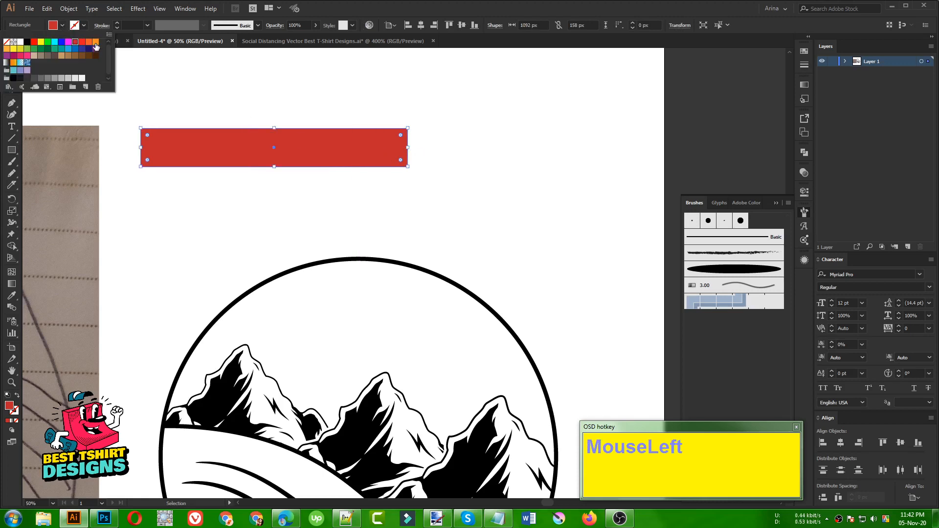
pyautogui.click(7, 48)
pyautogui.click(283, 97)
pyautogui.click(283, 96)
# - Align the orange rectangle's two right-hand anchor points into one centred tip, and enlarge the resulting triangle to about 1110 × 260 px
pyautogui.moveTo(433, 91); pyautogui.dragTo(392, 230)
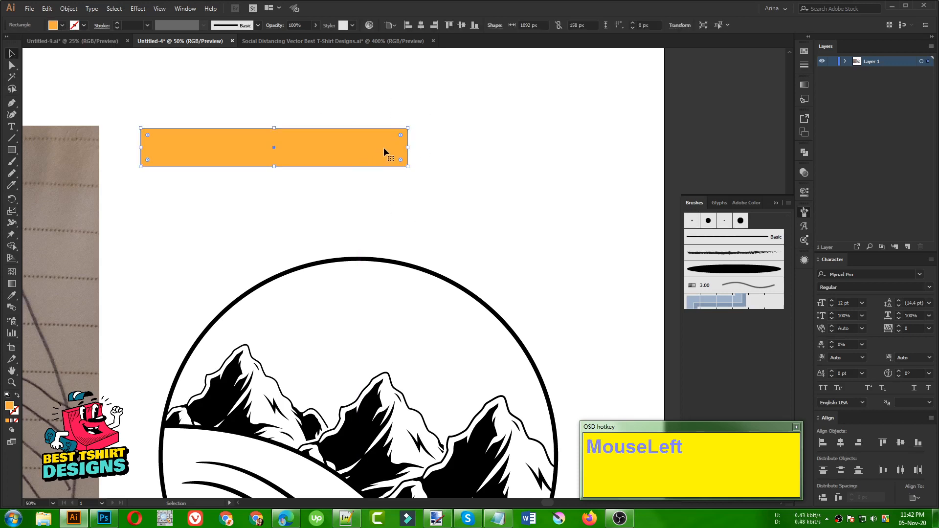
pyautogui.press('a')
pyautogui.click(419, 144)
pyautogui.moveTo(437, 100); pyautogui.dragTo(389, 204)
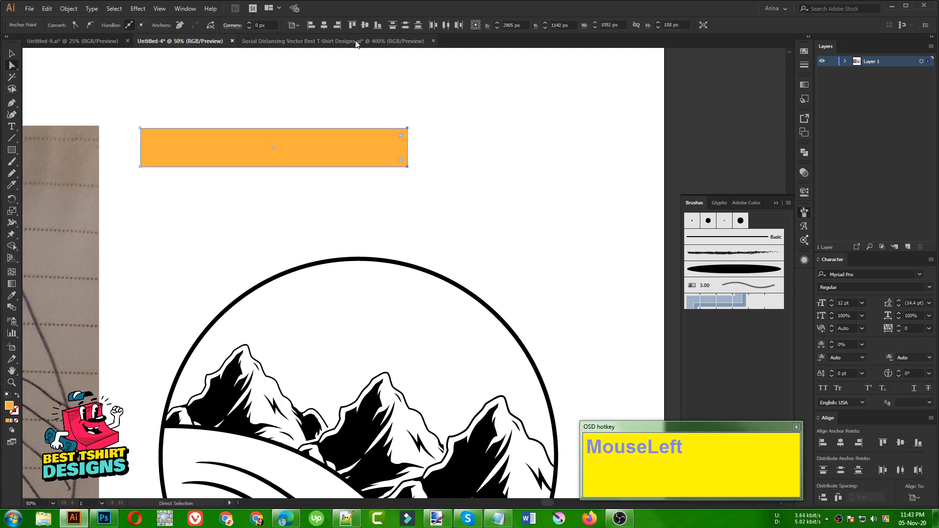
pyautogui.click(296, 26)
pyautogui.click(304, 34)
pyautogui.click(365, 25)
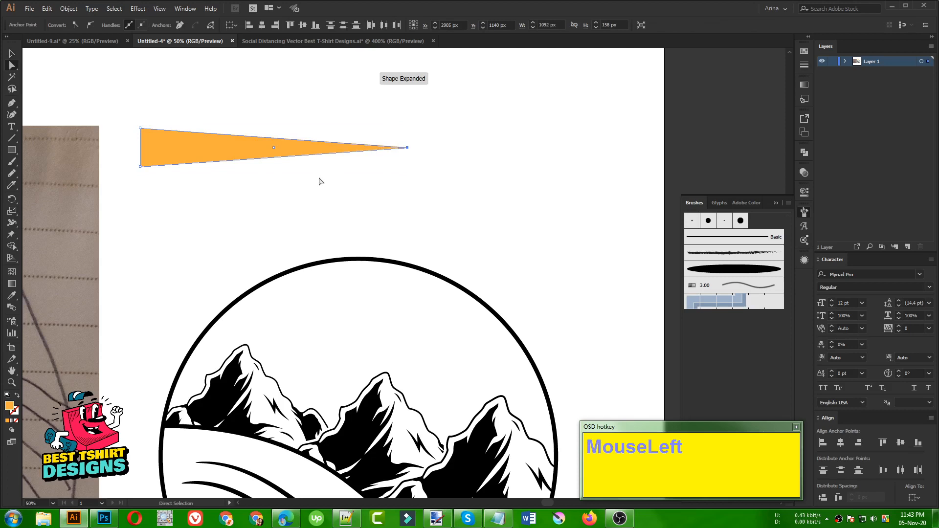
pyautogui.press('v')
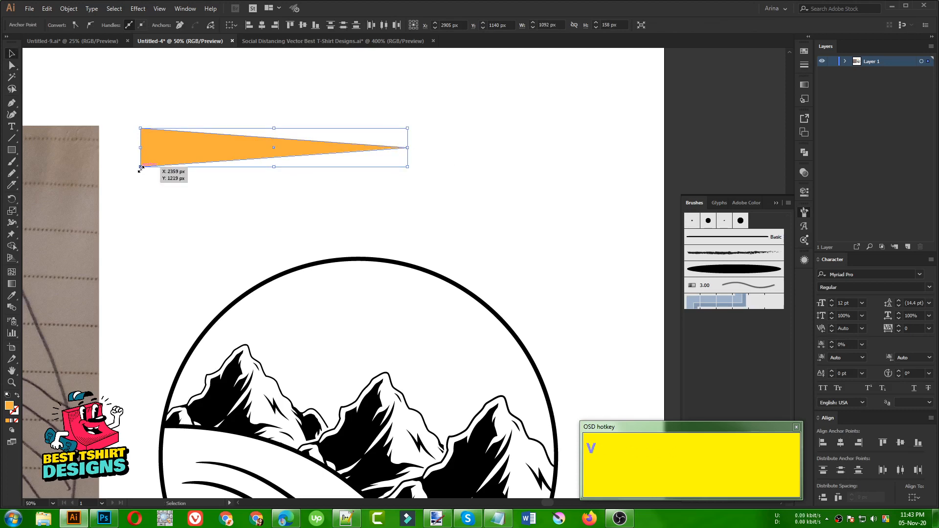
pyautogui.moveTo(140, 168); pyautogui.dragTo(136, 191)
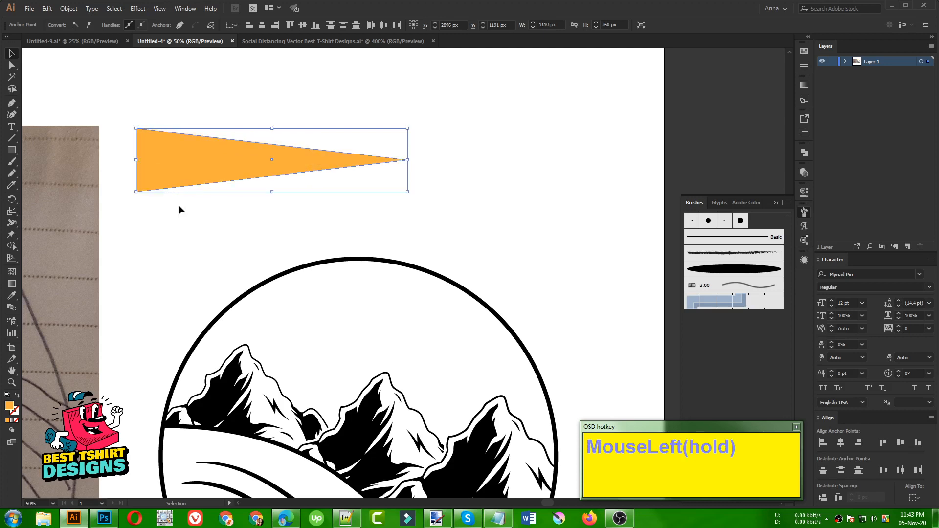
# - Duplicate the orange triangle as a mirrored copy facing the original across a gap, align the two vertically by their centres and group them
pyautogui.click(298, 188)
pyautogui.keyDown('alt'); pyautogui.scroll(-1, 245, 190); pyautogui.keyUp('alt')
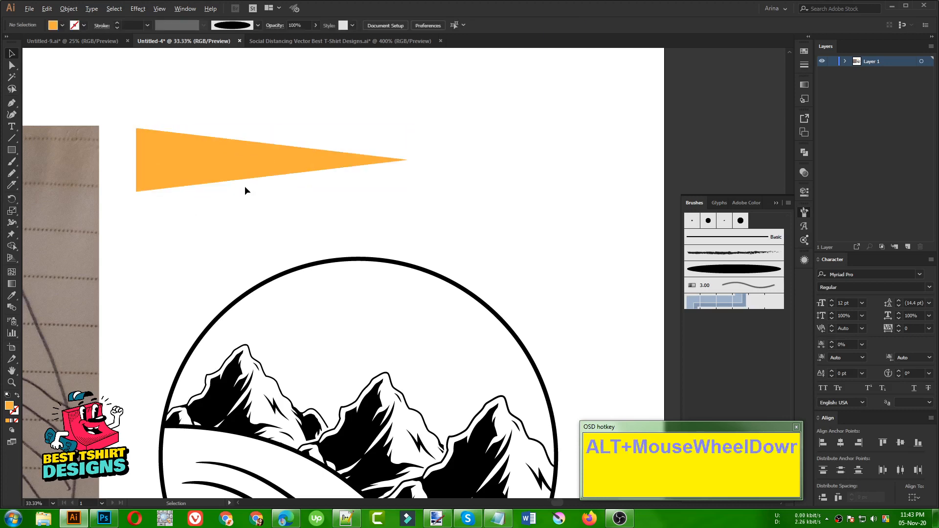
pyautogui.keyDown('alt'); pyautogui.moveTo(349, 169); pyautogui.dragTo(384, 191); pyautogui.keyUp('alt')
pyautogui.keyDown('shift'); pyautogui.click(269, 166); pyautogui.keyUp('shift')
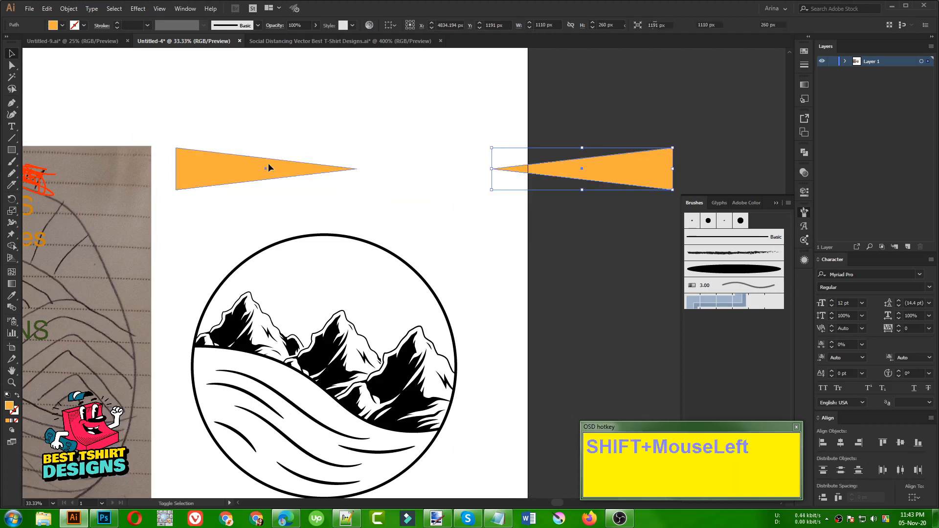
pyautogui.click(461, 25)
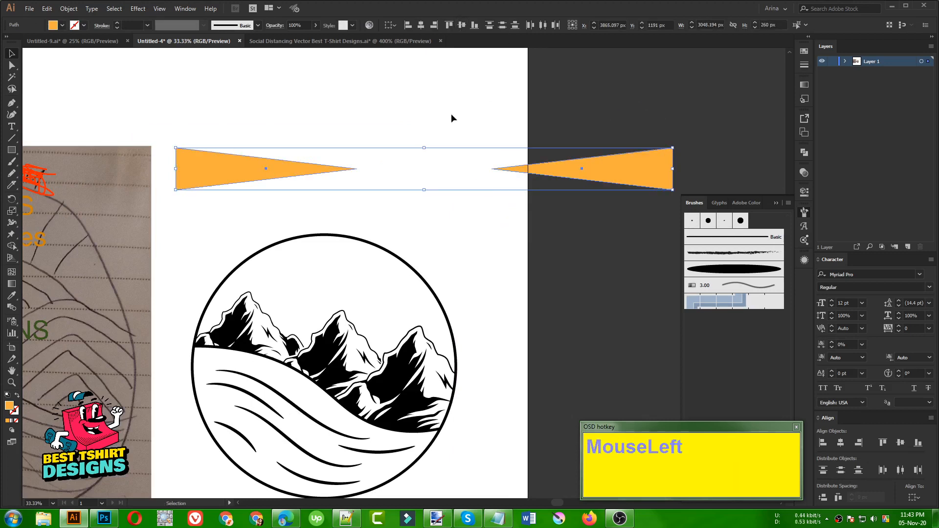
pyautogui.hotkey('ctrl', 'g')
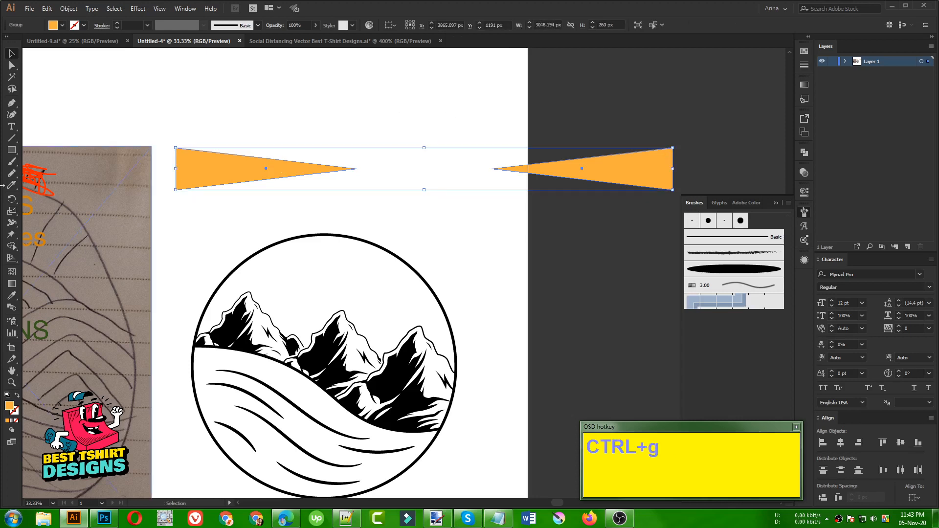
# - Try creating a copy of the spaced triangle pair rotated by -30° about the pair's centre point
pyautogui.click(11, 200)
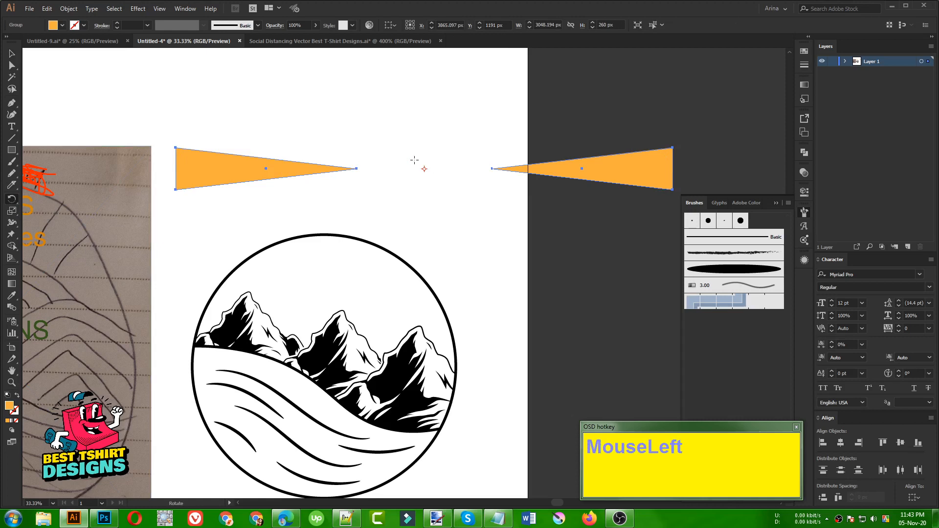
pyautogui.scroll(3, 420, 169)
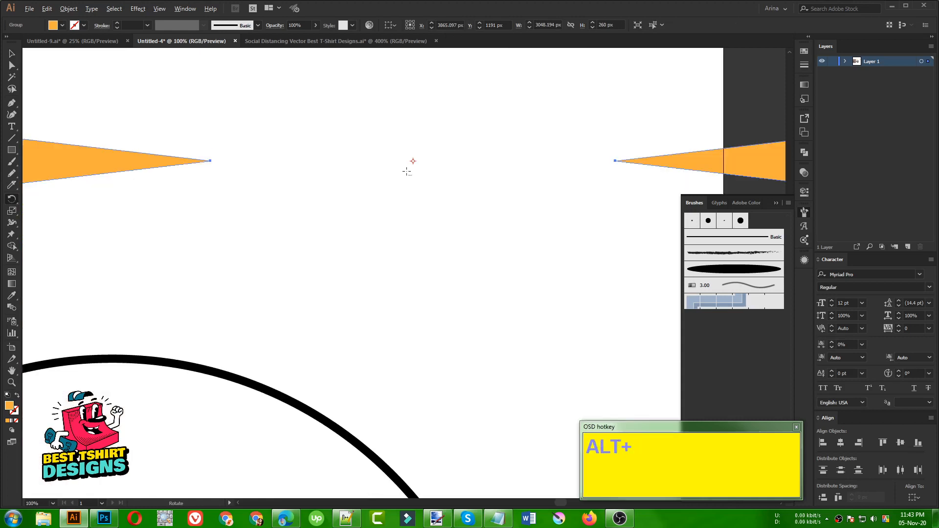
pyautogui.scroll(-2, 411, 164)
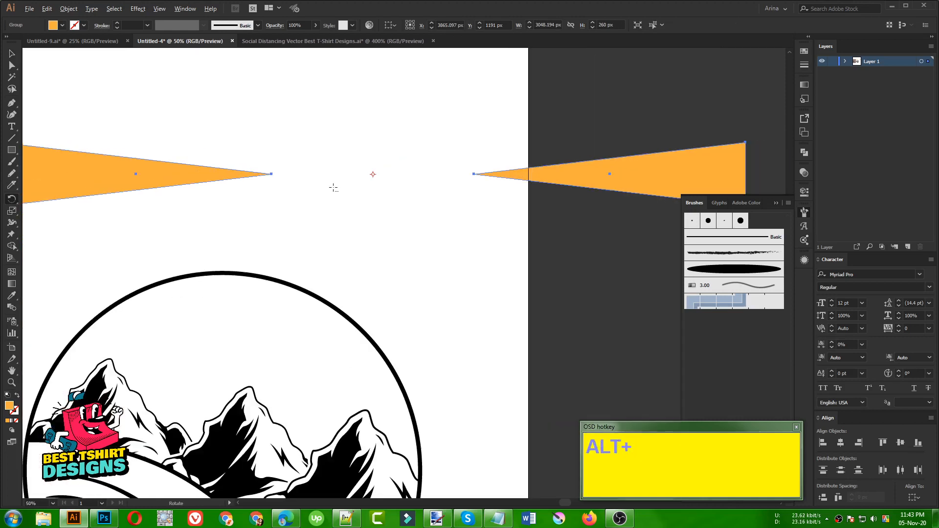
pyautogui.keyDown('alt'); pyautogui.click(373, 174); pyautogui.keyUp('alt')
pyautogui.moveTo(596, 158); pyautogui.dragTo(319, 186)
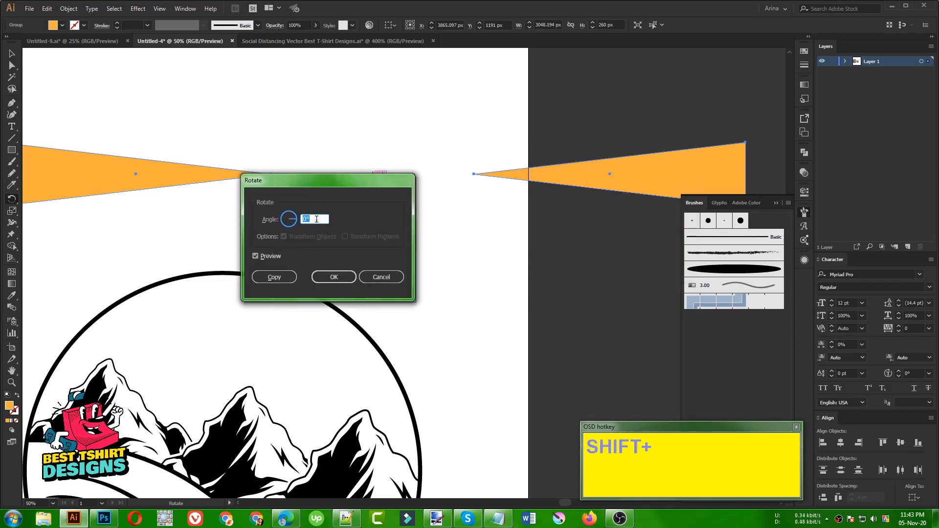
pyautogui.hotkey('shift', 'Down')
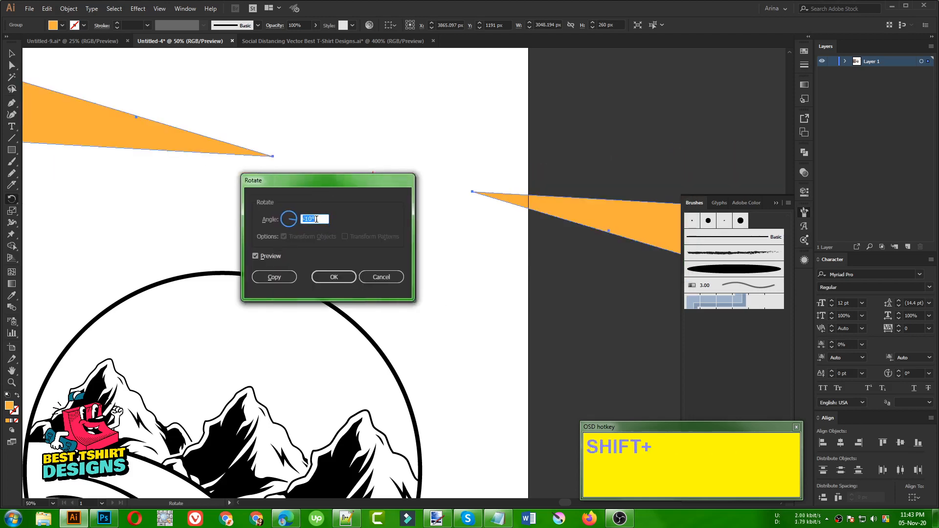
pyautogui.hotkey('shift', 'Down')
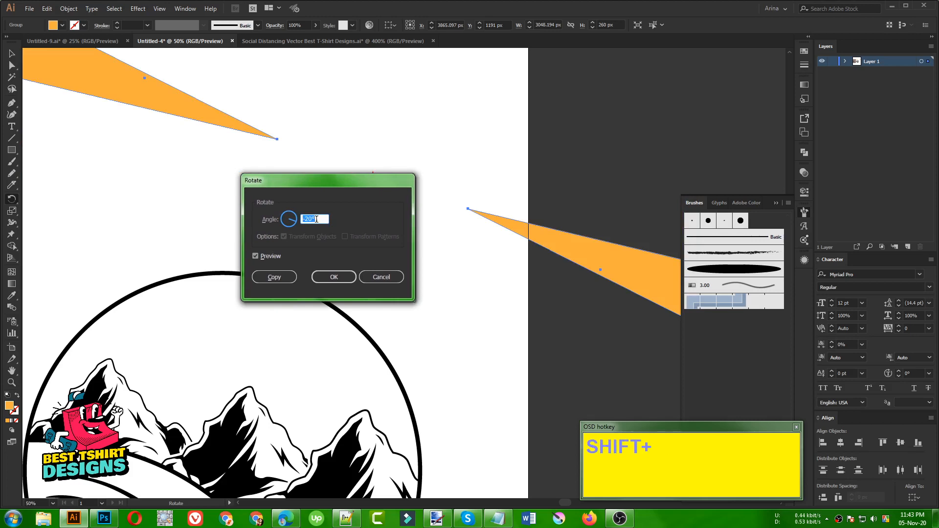
pyautogui.hotkey('shift', 'Down')
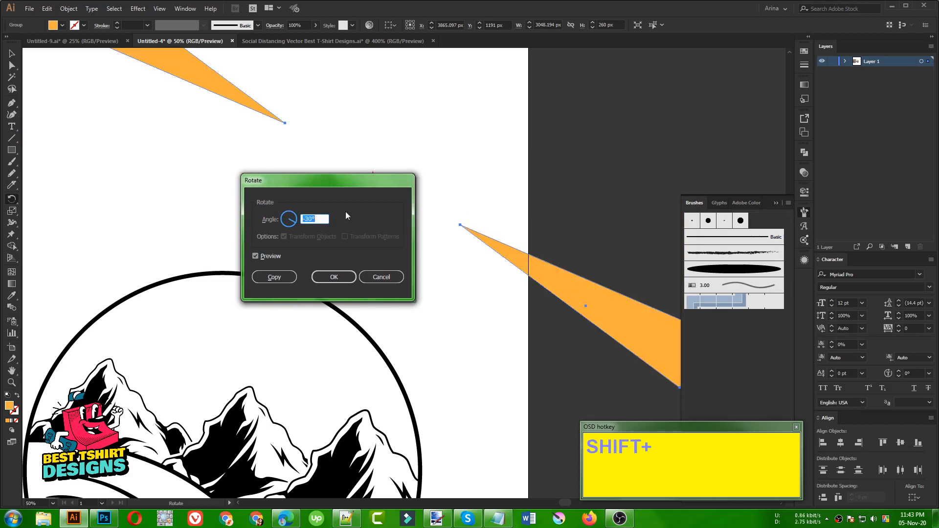
pyautogui.click(274, 278)
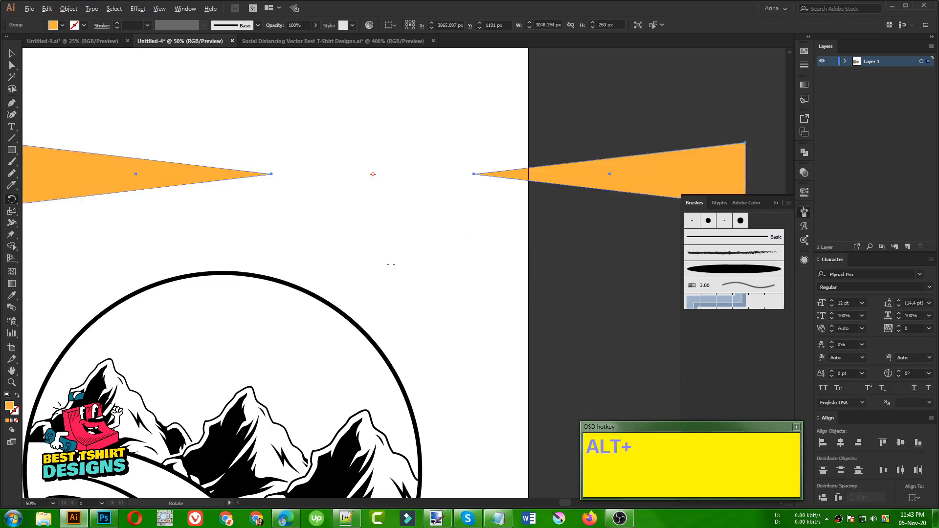
# - Try repeating the rotated copy until twelve orange rays form a full ring with an open centre
pyautogui.scroll(-2, 391, 265)
pyautogui.hotkey('alt', 'v')
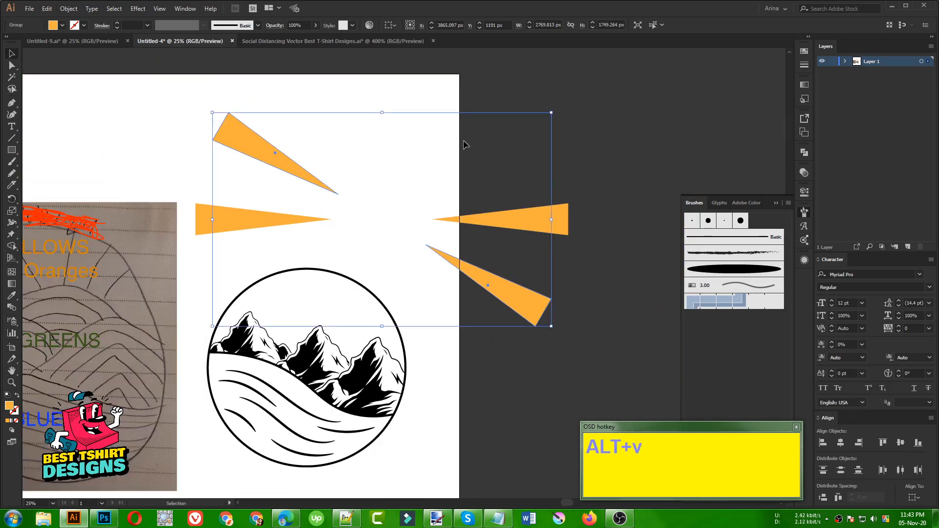
pyautogui.press('ctrl')
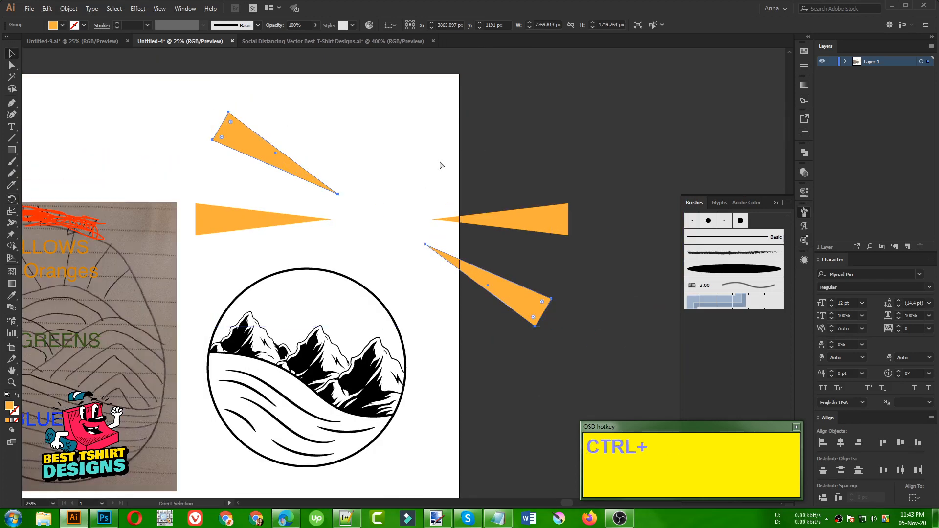
pyautogui.hotkey('ctrl', 'd')
pyautogui.hotkey('ctrl', 'd')
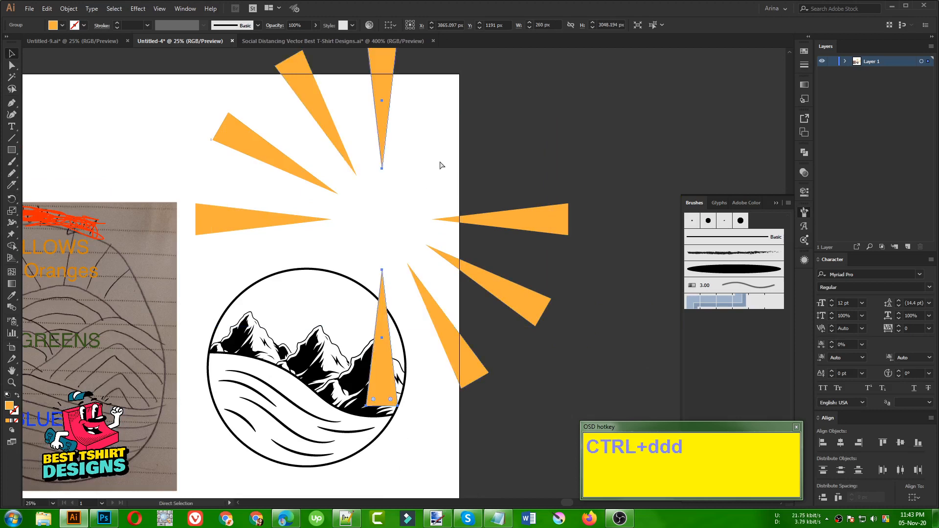
pyautogui.hotkey('ctrl', 'd')
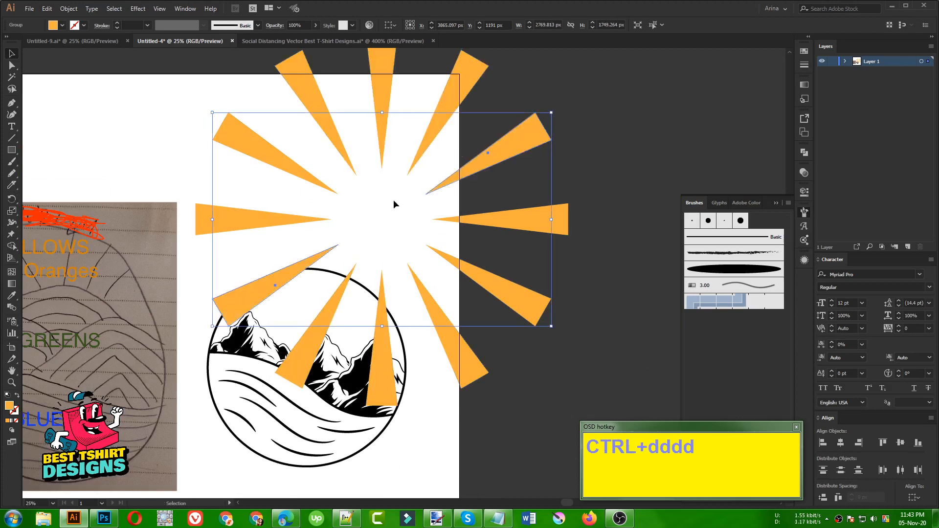
pyautogui.click(371, 199)
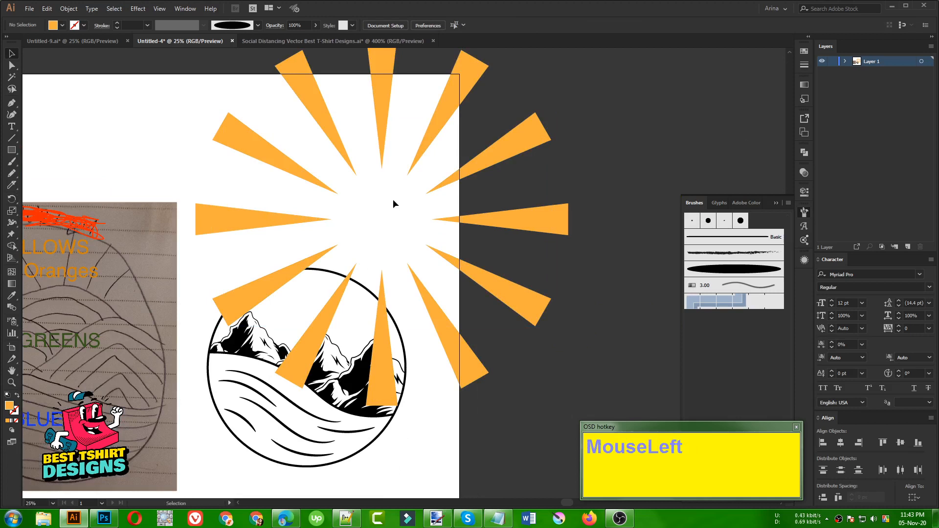
# - Undo the repeated ray copies, the first rotated copy and the grouping of the two triangles
pyautogui.hotkey('ctrl', 'z')
pyautogui.hotkey('ctrl', 'z')
pyautogui.hotkey('ctrl', 'z')
pyautogui.hotkey('ctrl', 'z')
pyautogui.hotkey('ctrl', 'z')
pyautogui.hotkey('ctrl', 'z')
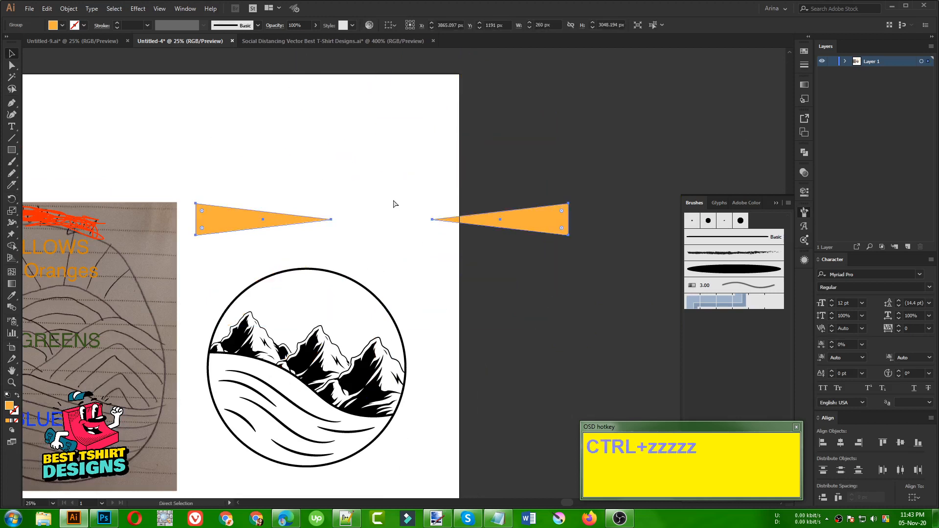
# - Move the mirrored triangle until its tip meets the original's tip, making a 2220 × 260 px pair, and group both triangles
pyautogui.click(408, 229)
pyautogui.keyDown('alt'); pyautogui.scroll(1, 407, 227); pyautogui.keyUp('alt')
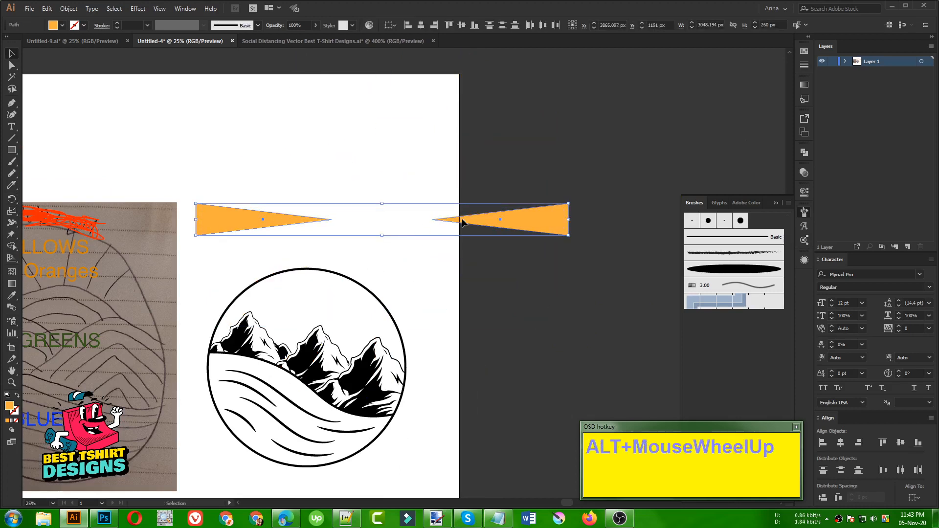
pyautogui.click(463, 221)
pyautogui.moveTo(483, 220); pyautogui.dragTo(359, 218)
pyautogui.moveTo(239, 179); pyautogui.dragTo(367, 236)
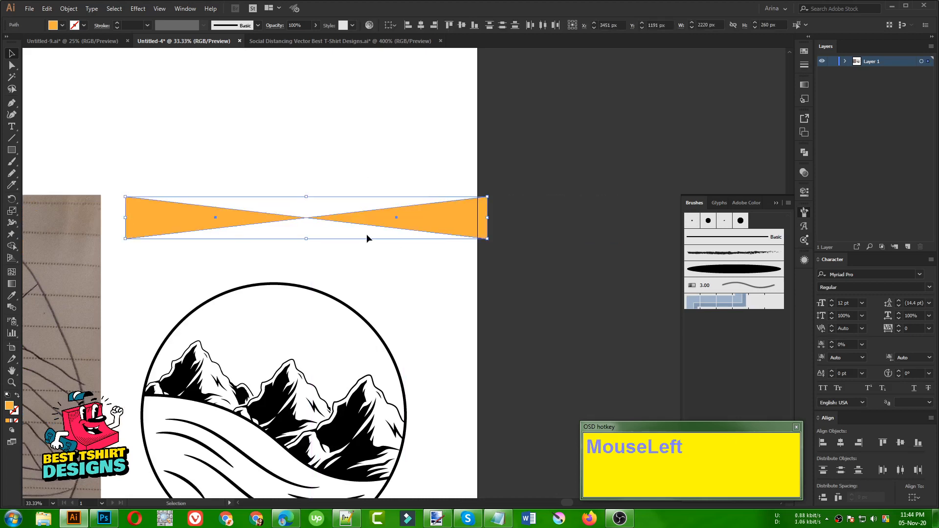
pyautogui.hotkey('ctrl', 'g')
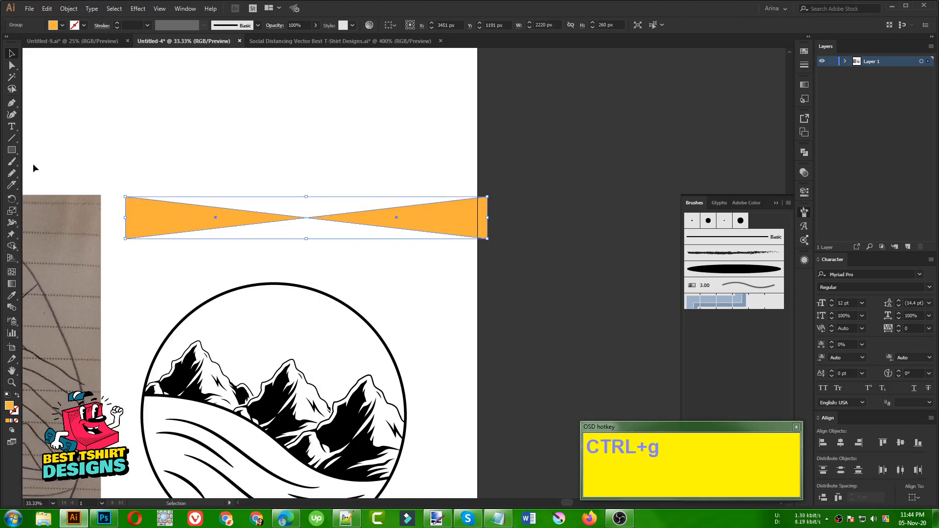
# - Create a copy of the joined triangle pair rotated by -30° about the point where the tips meet
pyautogui.click(10, 200)
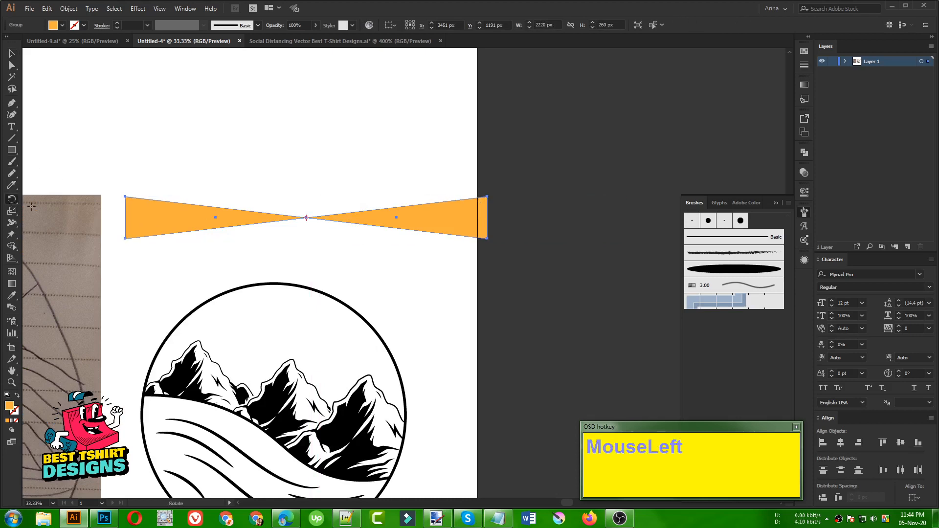
pyautogui.keyDown('alt'); pyautogui.click(306, 225); pyautogui.keyUp('alt')
pyautogui.keyDown('shift'); pyautogui.scroll(-2, 316, 225); pyautogui.keyUp('shift')
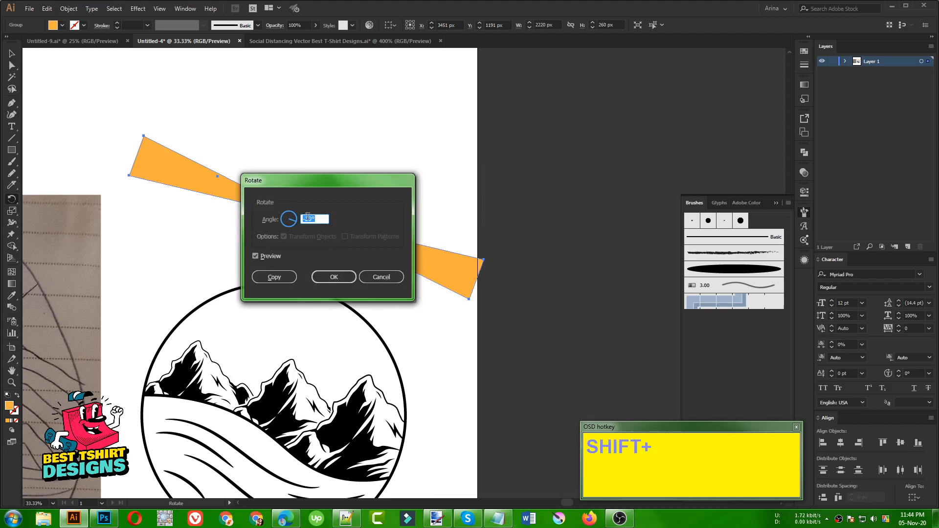
pyautogui.keyDown('shift'); pyautogui.scroll(-1, 308, 216); pyautogui.keyUp('shift')
pyautogui.click(275, 278)
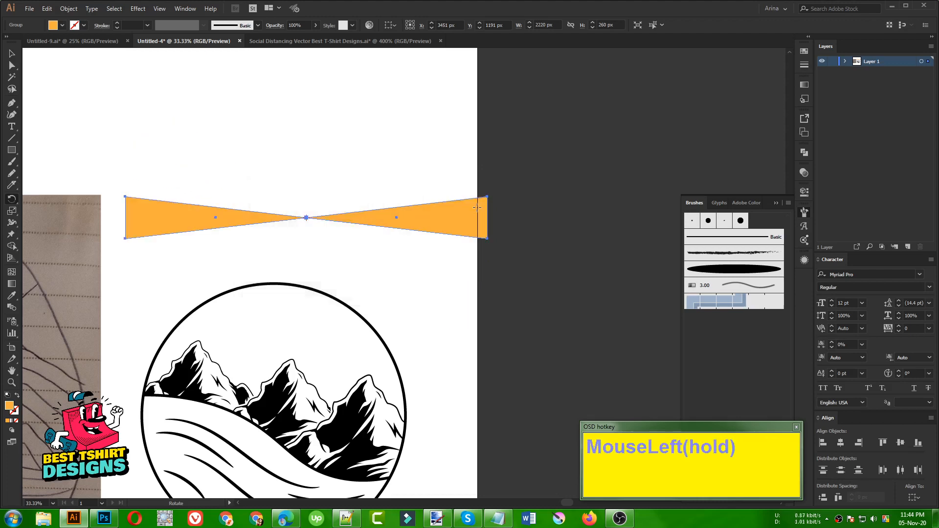
# - Repeat the rotated copy four times to complete a twelve-ray orange sunburst, and leave nothing selected
pyautogui.hotkey('ctrl', 'd')
pyautogui.hotkey('ctrl', 'd')
pyautogui.hotkey('ctrl', 'd')
pyautogui.hotkey('ctrl', 'd')
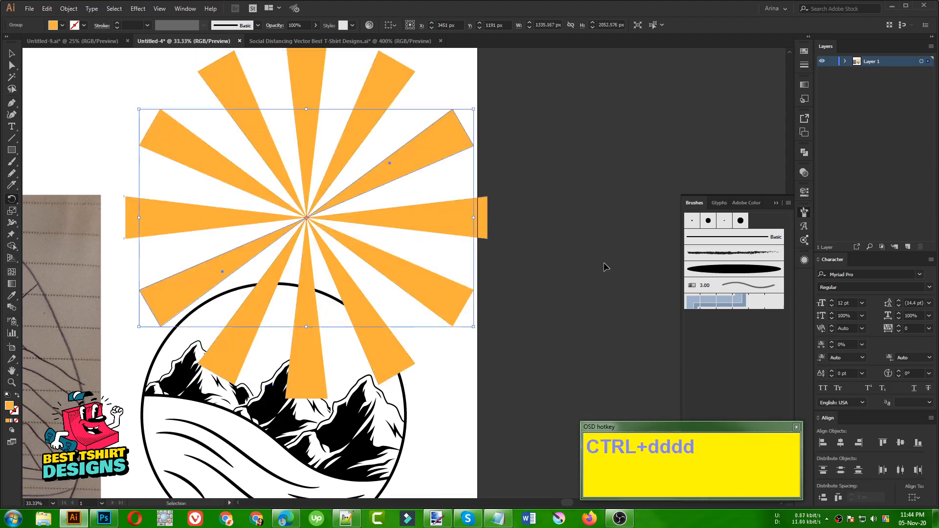
pyautogui.press('v')
pyautogui.click(536, 247)
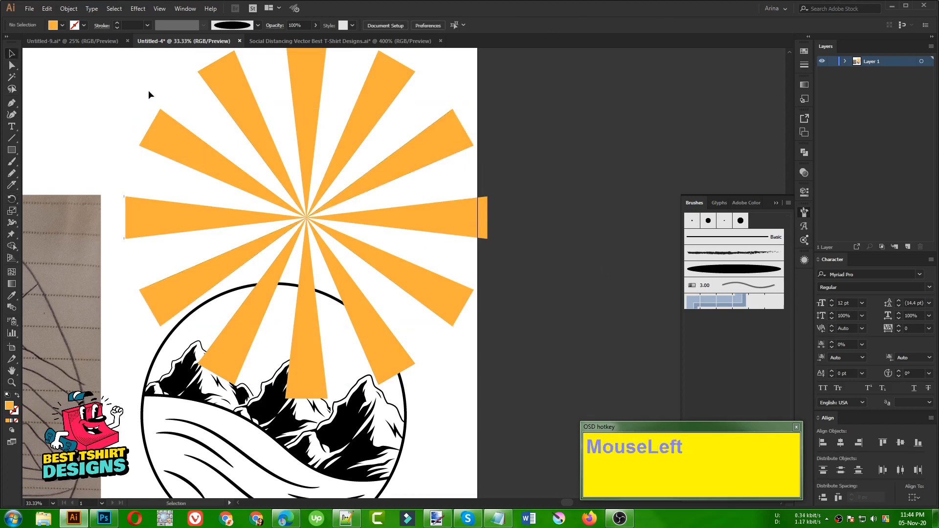
# - Move the whole sunburst beyond the artboard's right edge, group its rays and leave nothing selected
pyautogui.moveTo(123, 70); pyautogui.dragTo(470, 275)
pyautogui.keyDown('alt'); pyautogui.scroll(-1, 339, 249); pyautogui.keyUp('alt')
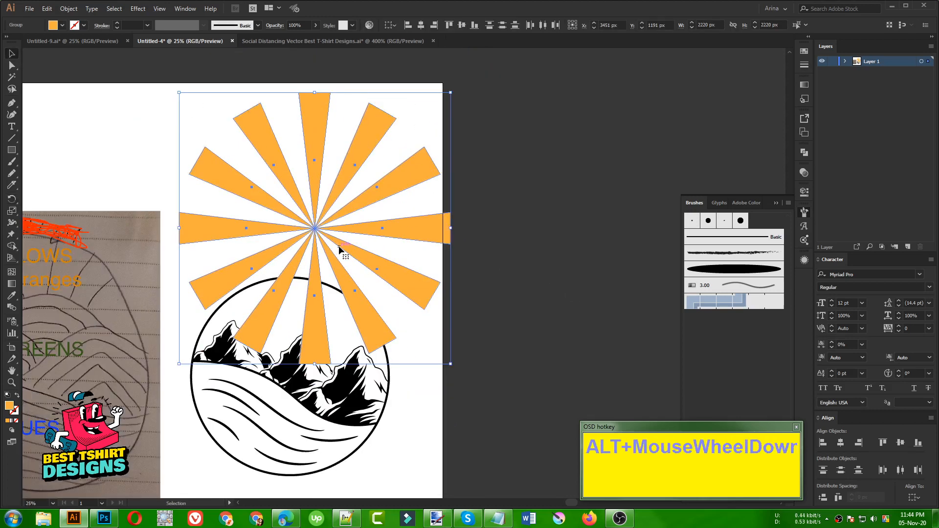
pyautogui.moveTo(339, 249); pyautogui.dragTo(584, 224)
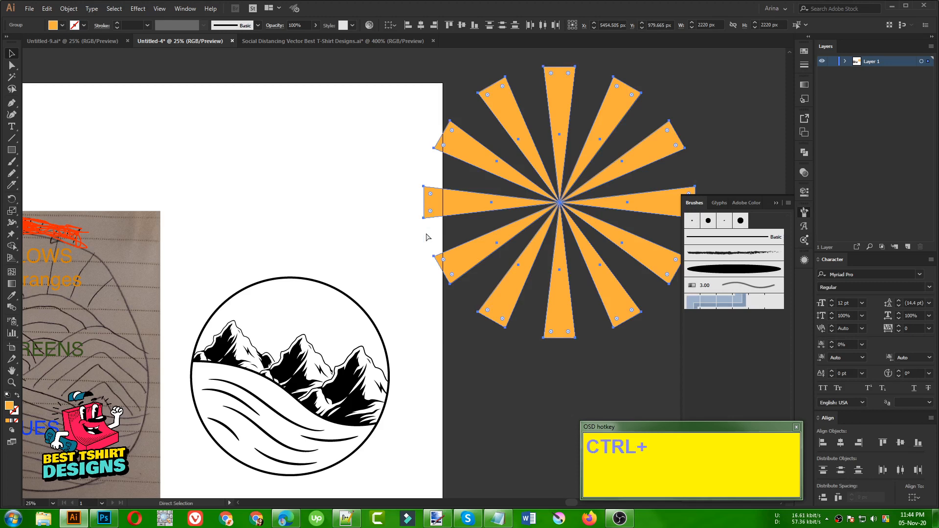
pyautogui.hotkey('ctrl', 'g')
pyautogui.click(381, 227)
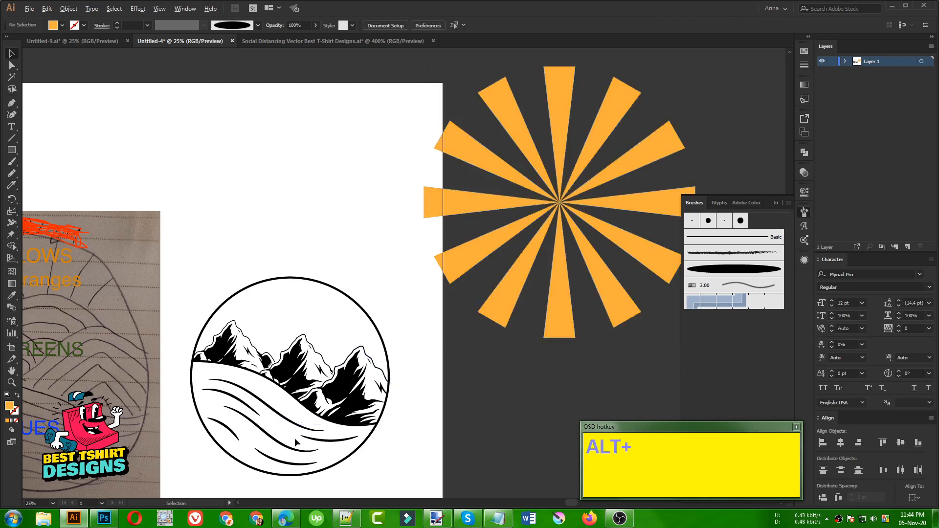
pyautogui.keyDown('alt'); pyautogui.scroll(2, 294, 442); pyautogui.keyUp('alt')
pyautogui.click(287, 200)
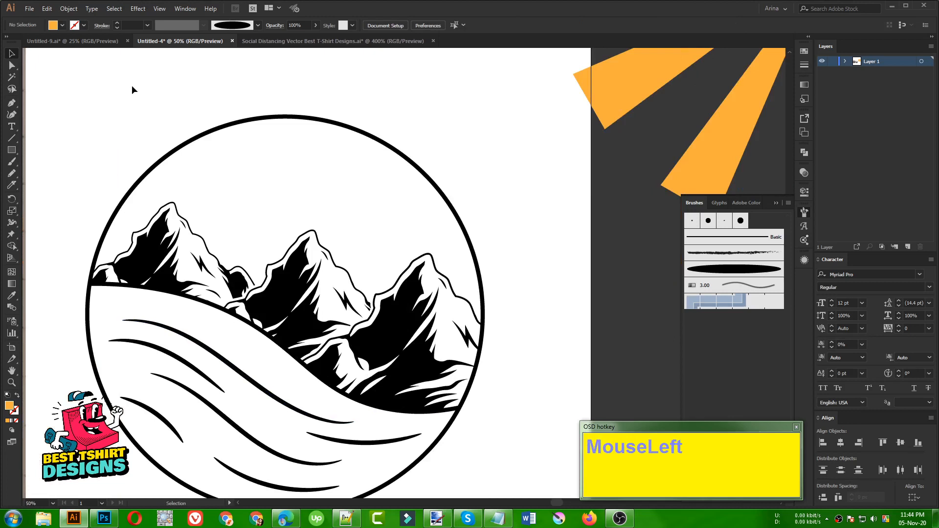
# - Isolate the circular badge group and lock the mountain clip group inside it
pyautogui.scroll(-1, 285, 161)
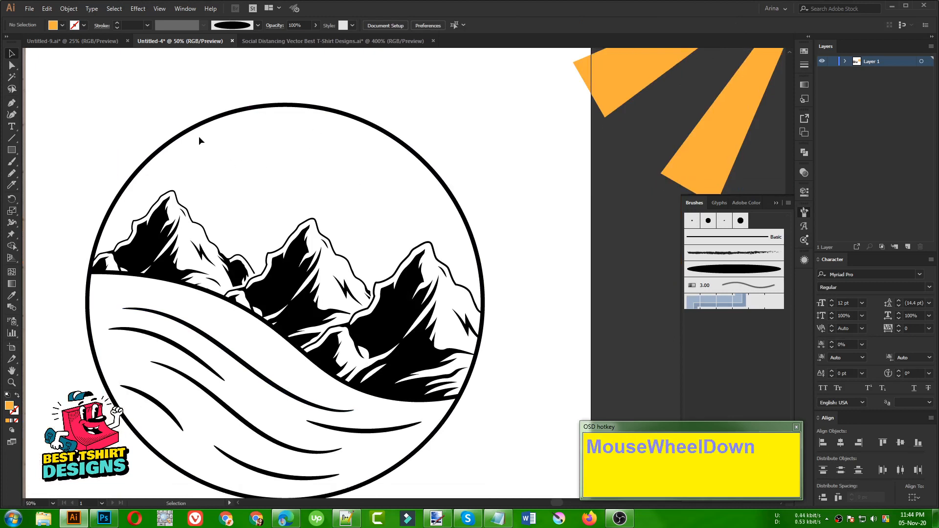
pyautogui.click(313, 178)
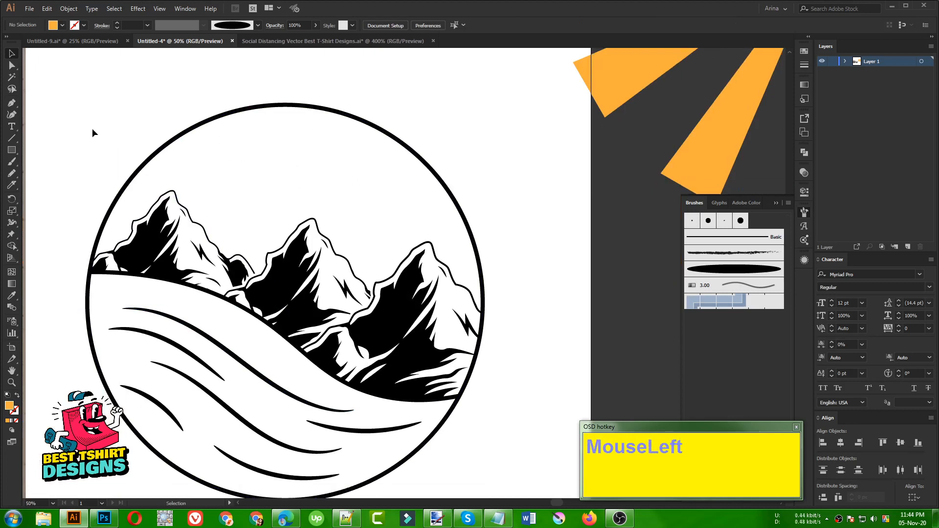
pyautogui.click(298, 354)
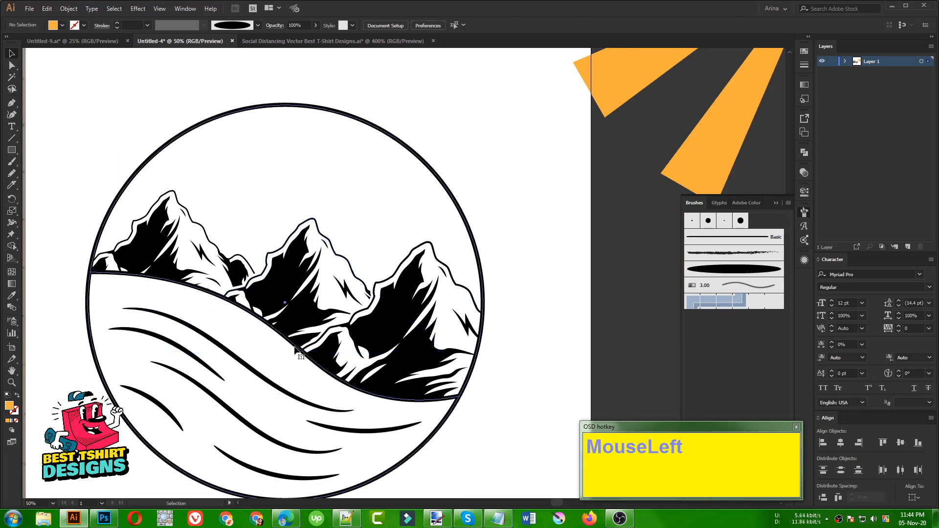
pyautogui.doubleClick(467, 222)
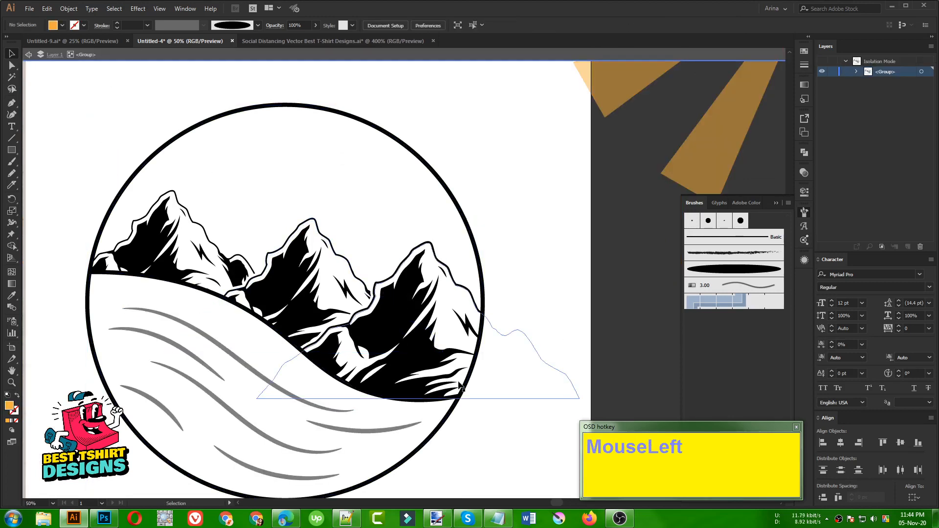
pyautogui.click(306, 299)
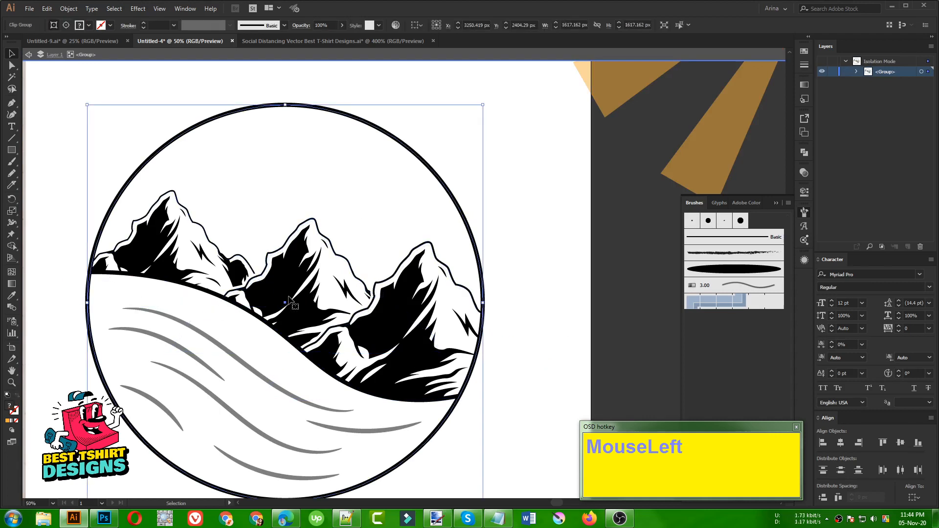
pyautogui.click(855, 71)
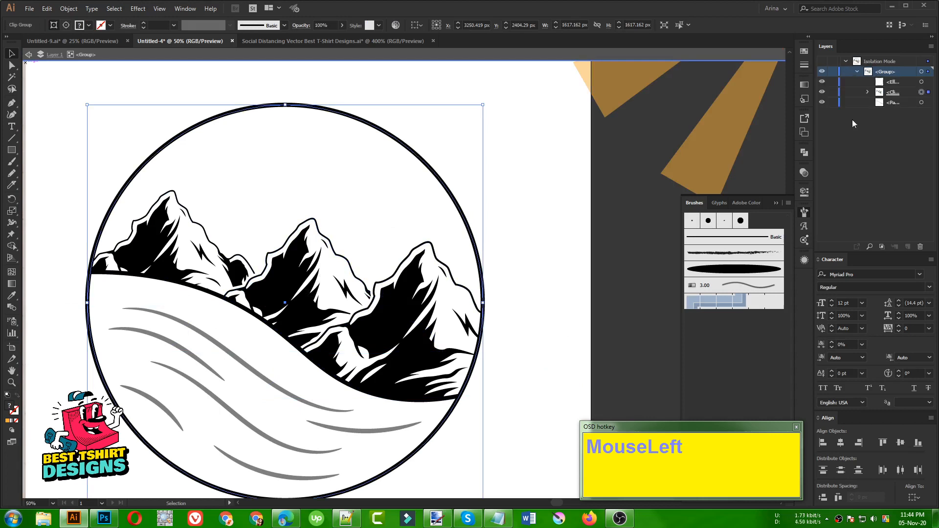
pyautogui.click(833, 93)
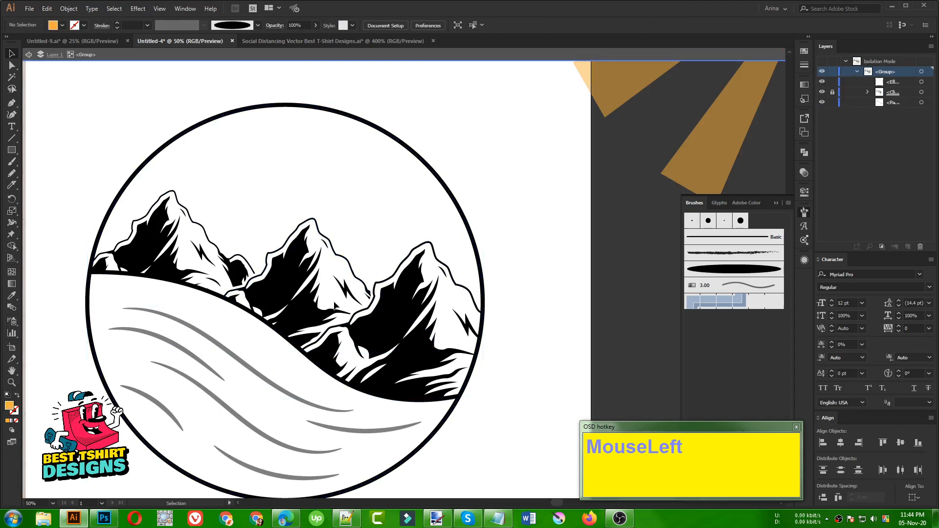
pyautogui.click(267, 328)
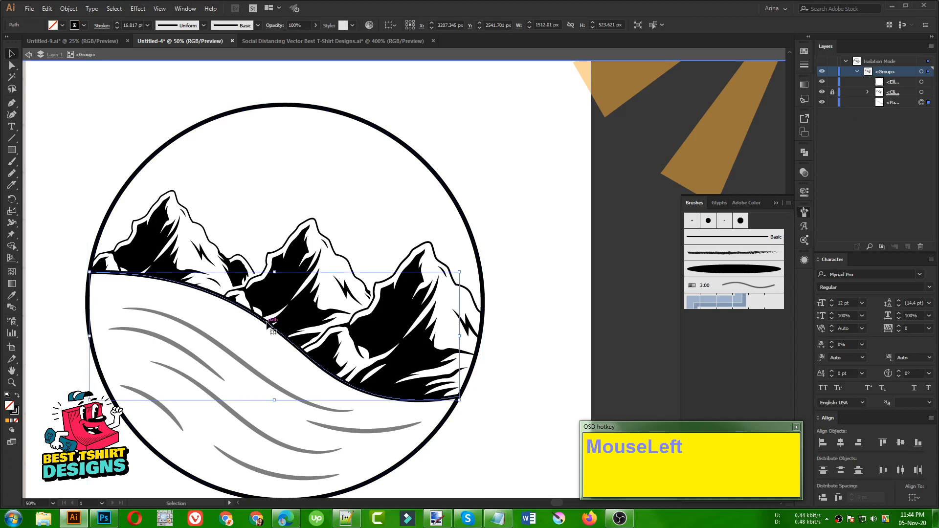
pyautogui.keyDown('shift'); pyautogui.click(481, 270); pyautogui.keyUp('shift')
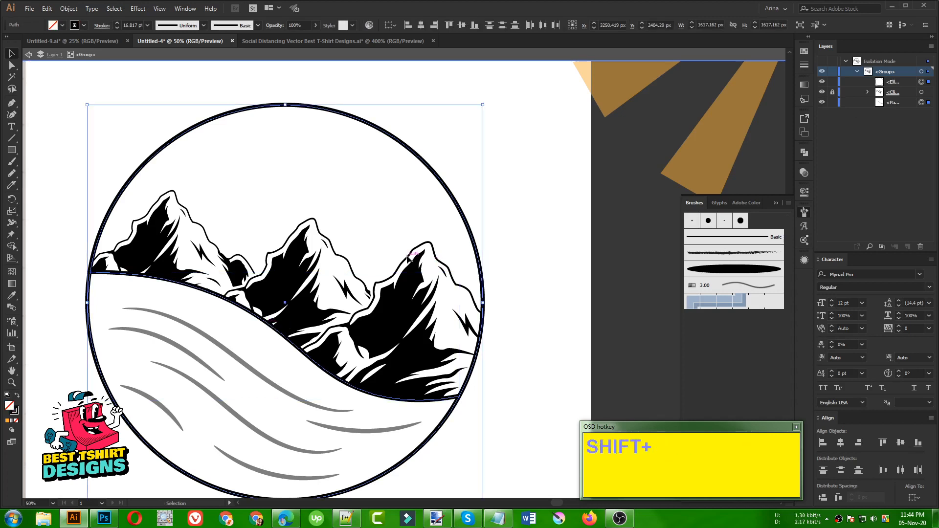
pyautogui.hotkey('ctrl', 'c')
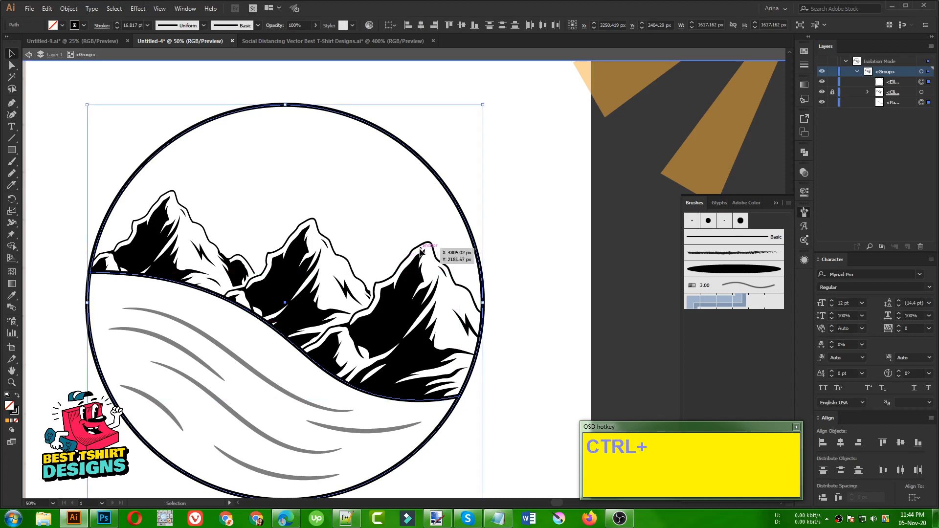
pyautogui.click(519, 264)
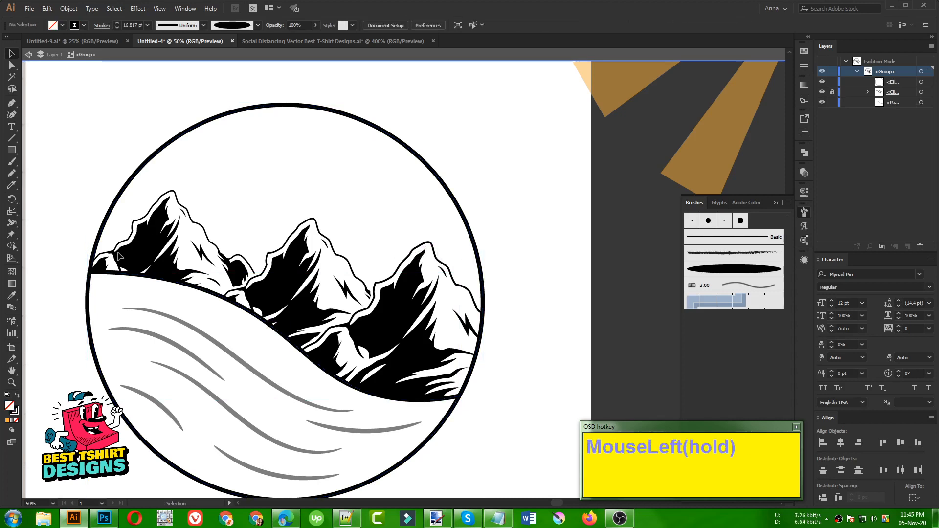
# - Duplicate the curved hill line below the mountains in place, directly in front of the original, and select the copy
pyautogui.click(99, 273)
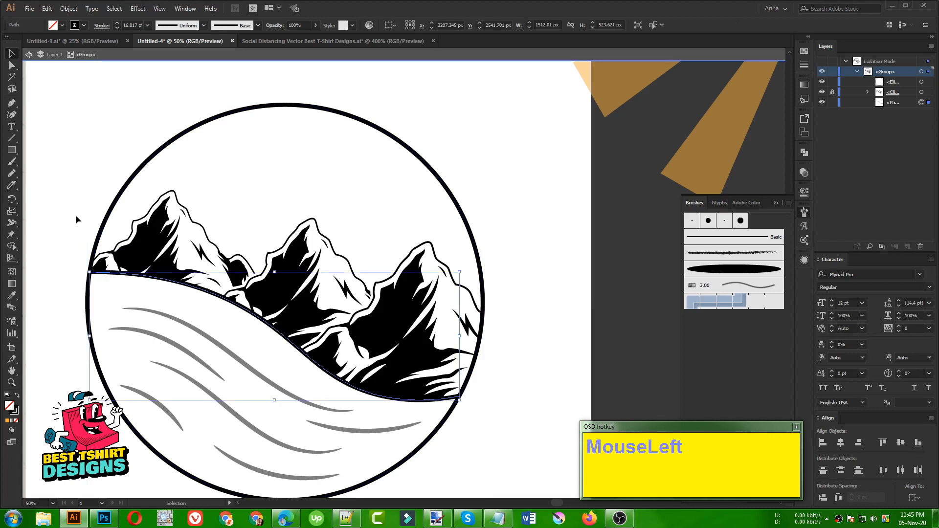
pyautogui.press('ctrl')
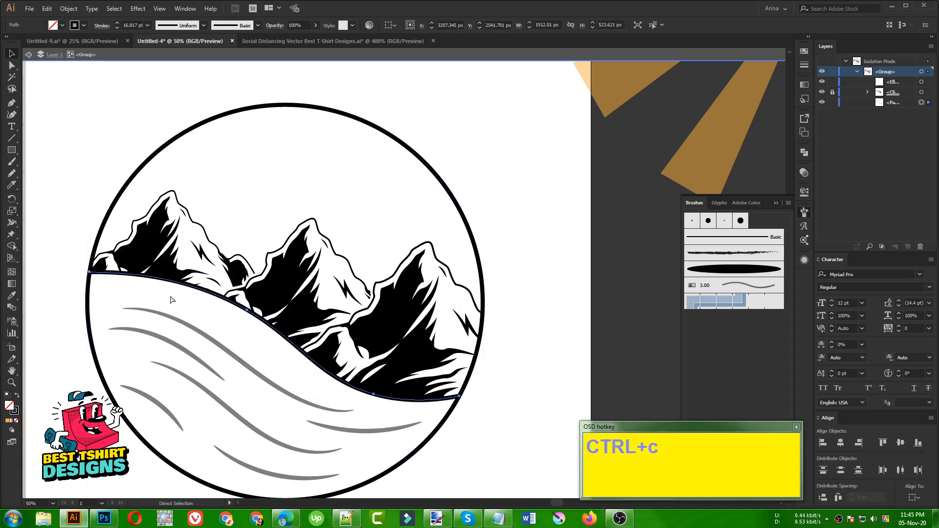
pyautogui.hotkey('ctrl', 'f')
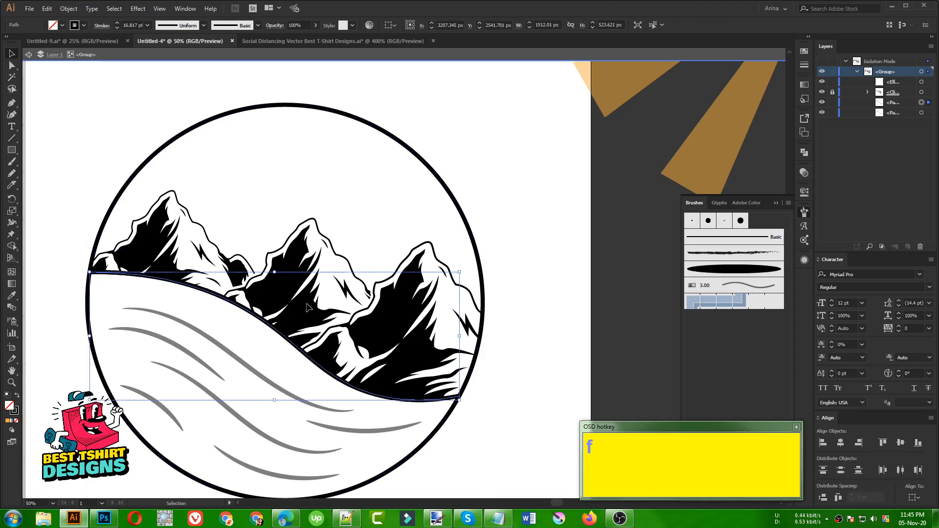
pyautogui.click(920, 113)
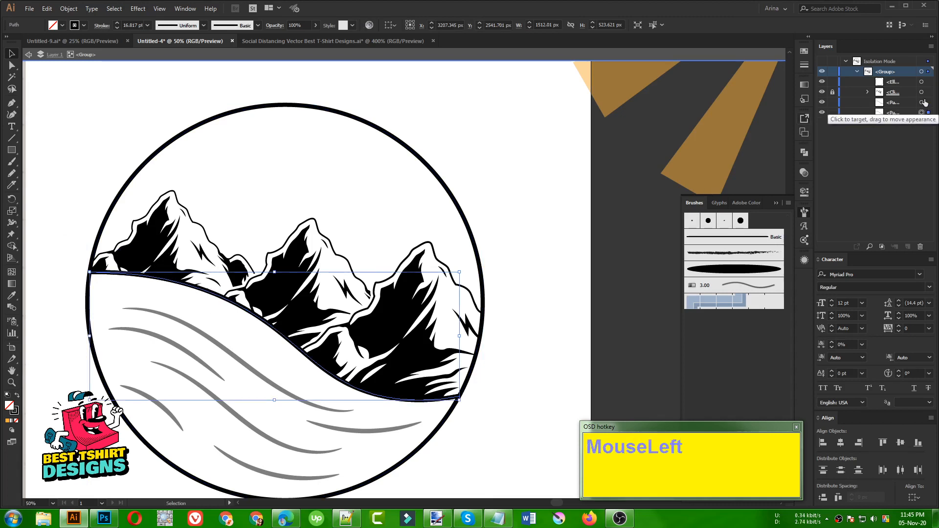
pyautogui.click(922, 102)
pyautogui.click(31, 143)
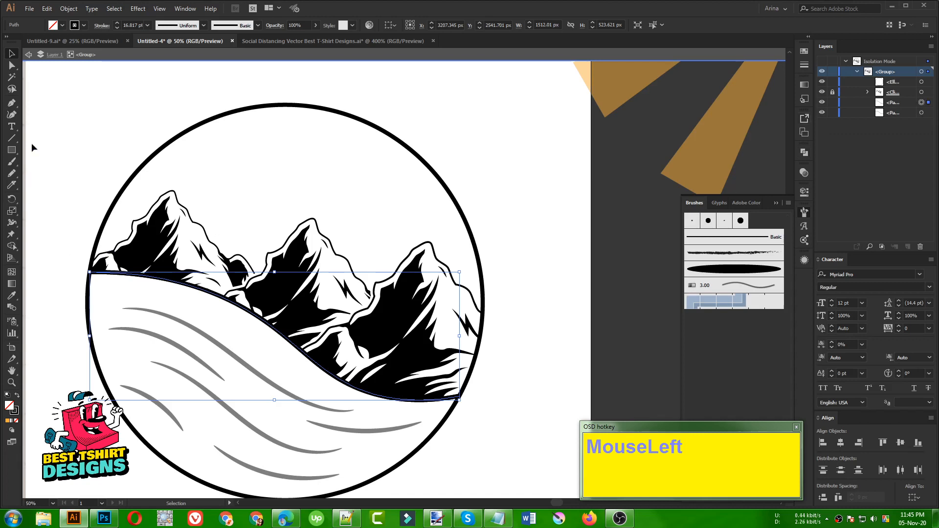
# - With the Pen tool, draw an angular open outline around the upper circle from the hill line's left end to its right end
pyautogui.click(11, 104)
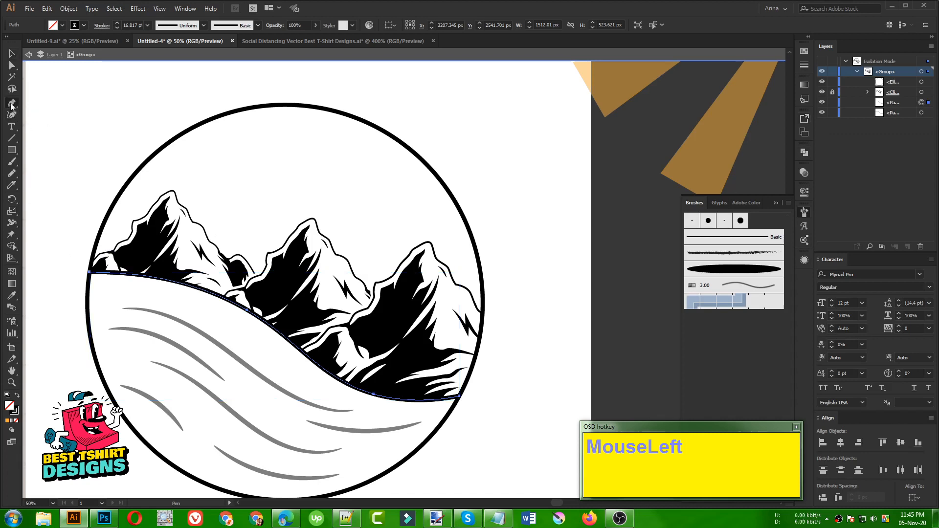
pyautogui.keyDown('shift'); pyautogui.click(90, 272); pyautogui.keyUp('shift')
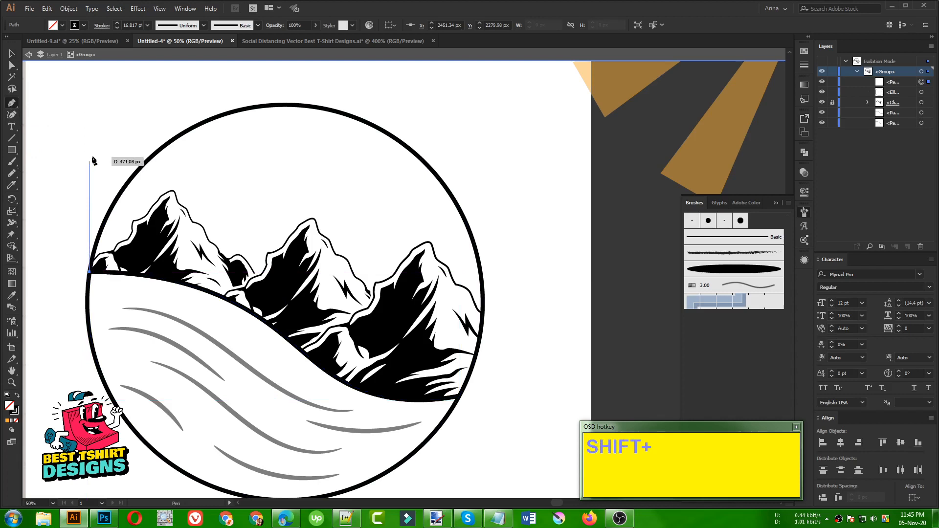
pyautogui.click(81, 179)
pyautogui.moveTo(226, 86); pyautogui.dragTo(274, 88)
pyautogui.click(419, 86)
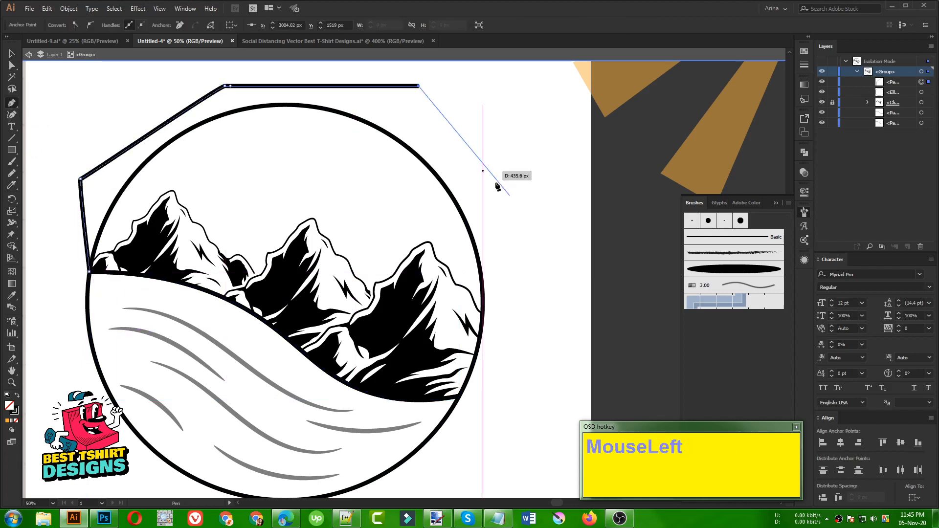
pyautogui.click(518, 204)
pyautogui.click(508, 329)
pyautogui.click(489, 389)
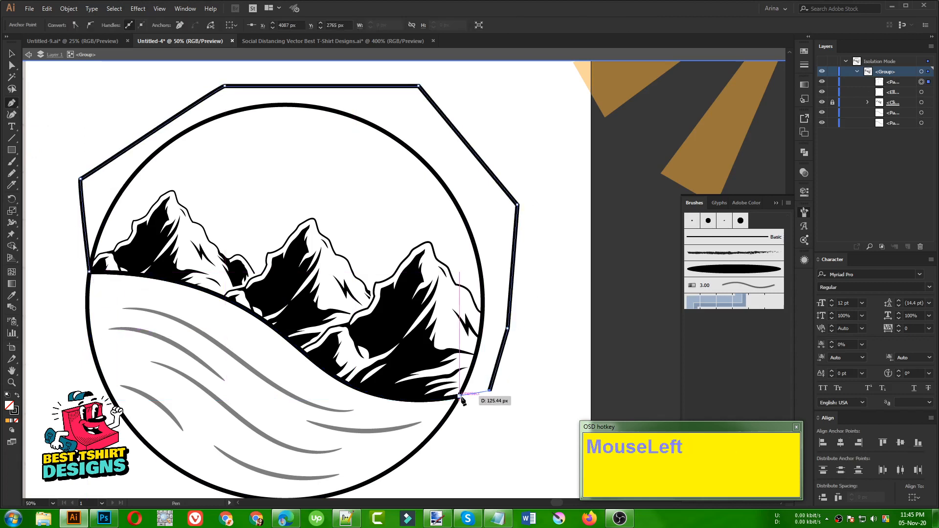
pyautogui.click(459, 396)
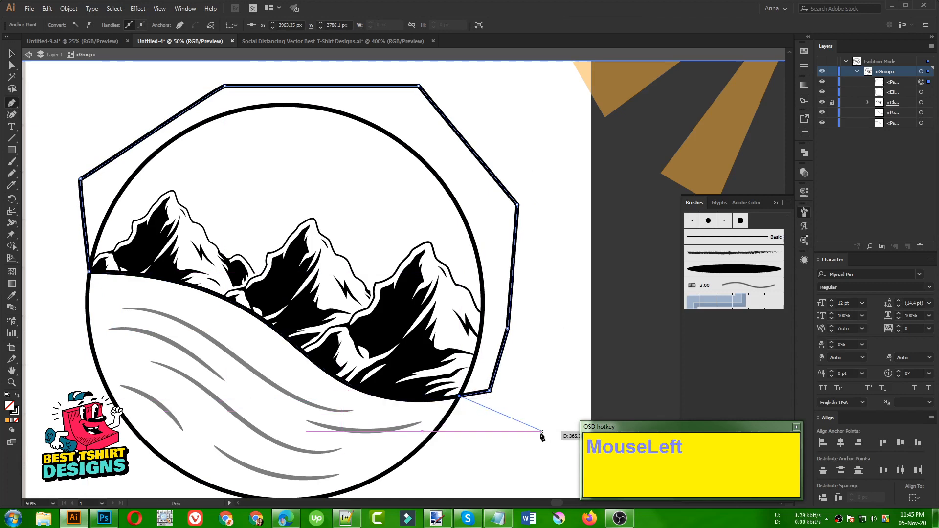
pyautogui.press('v')
pyautogui.click(514, 344)
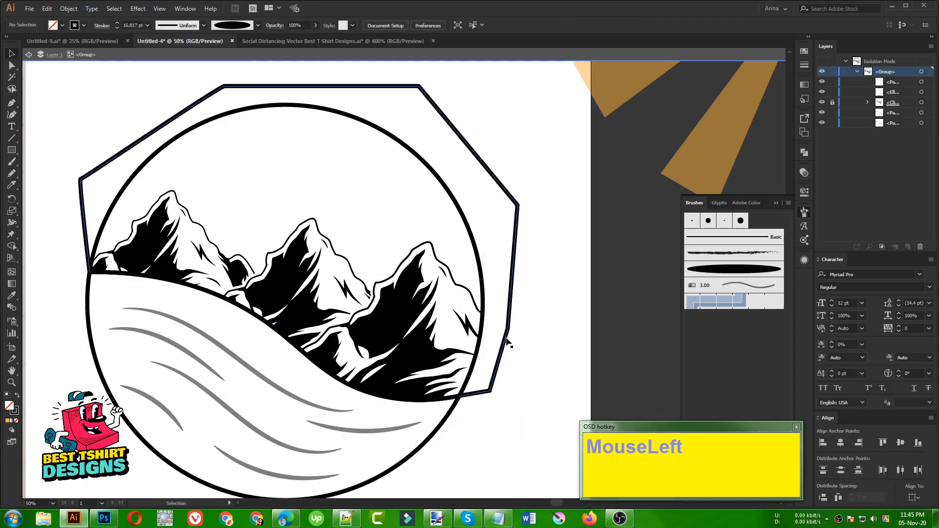
pyautogui.moveTo(509, 342); pyautogui.dragTo(620, 344)
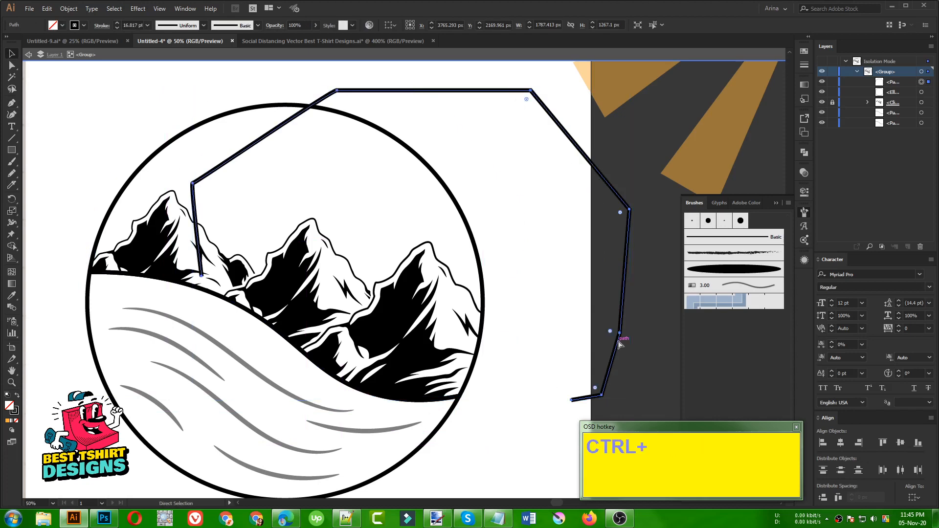
pyautogui.hotkey('ctrl', 'z')
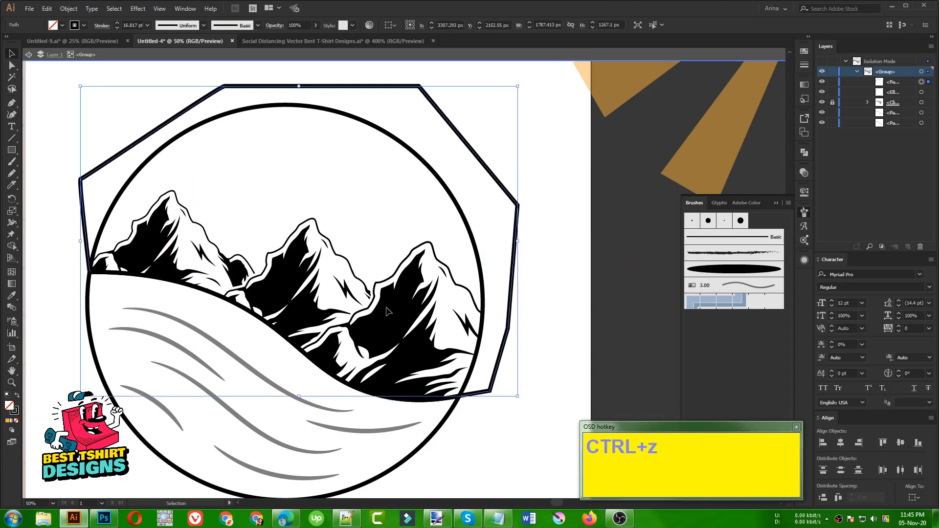
# - Join the angular outline with the copied hill line into one closed shape
pyautogui.keyDown('shift'); pyautogui.click(204, 292); pyautogui.keyUp('shift')
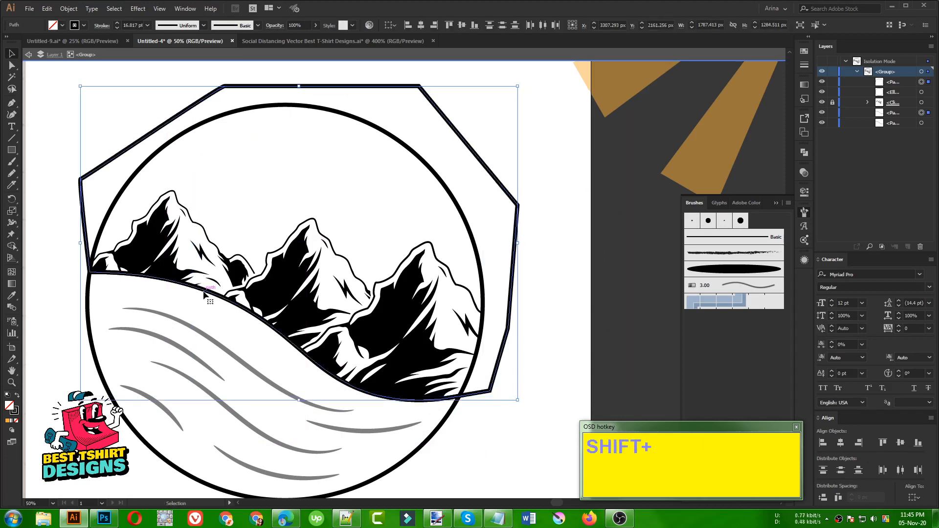
pyautogui.rightClick(204, 292)
pyautogui.click(226, 374)
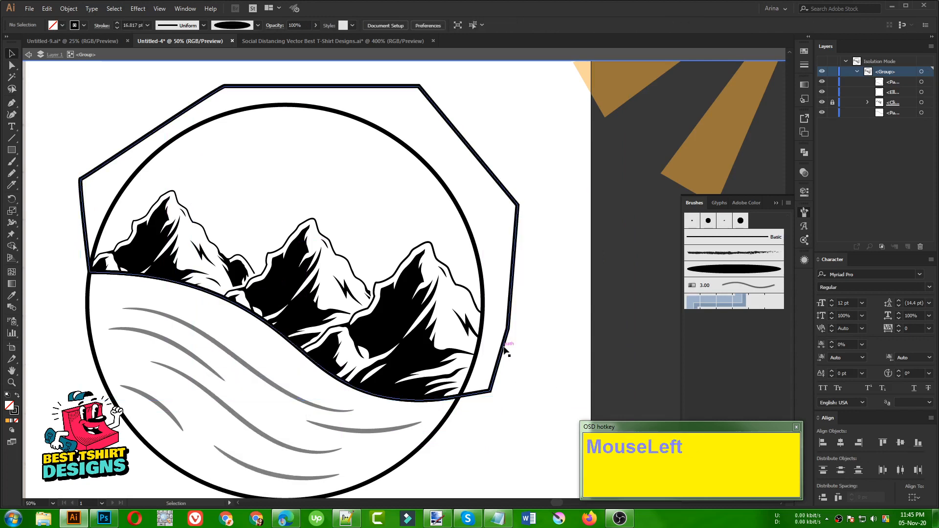
pyautogui.moveTo(506, 351); pyautogui.dragTo(615, 352)
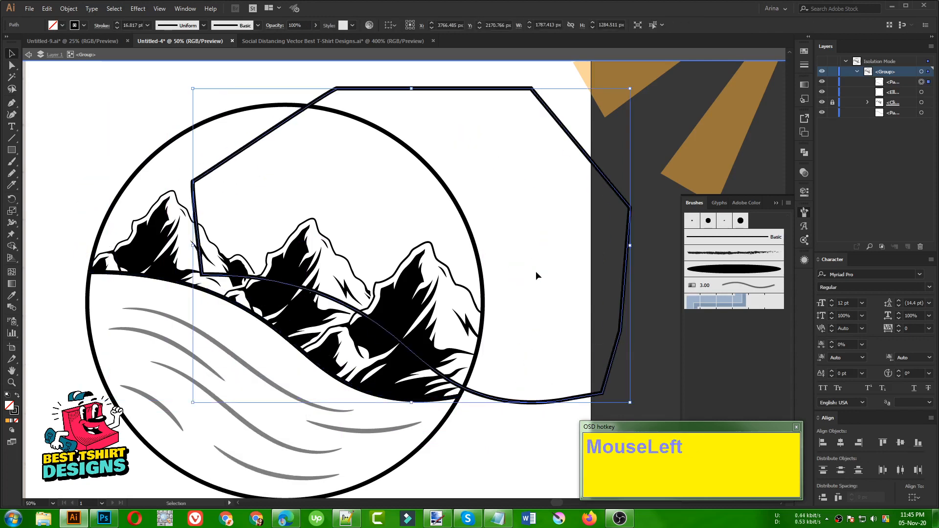
pyautogui.press('ctrl')
pyautogui.hotkey('ctrl', 'z')
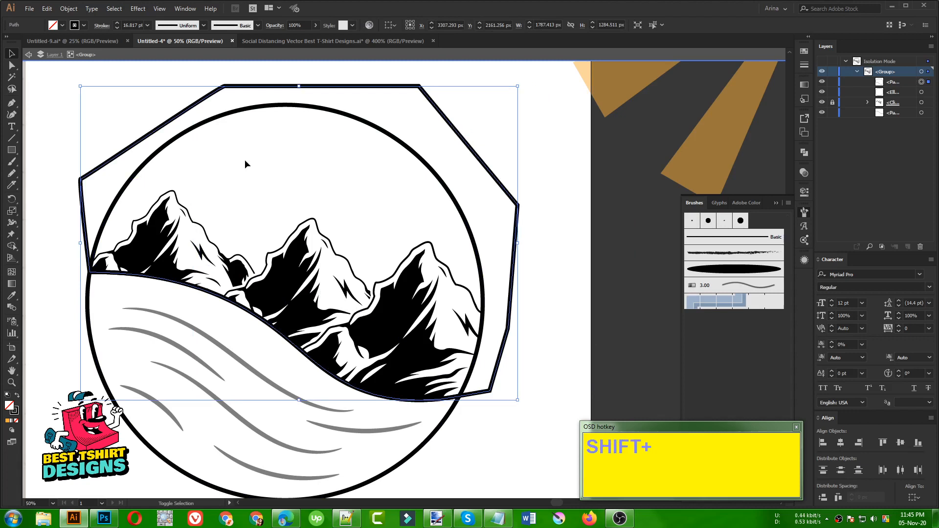
# - Swap the closed shape's stroke and fill so it has no stroke, and set its fill to orange
pyautogui.hotkey('shift', 'x')
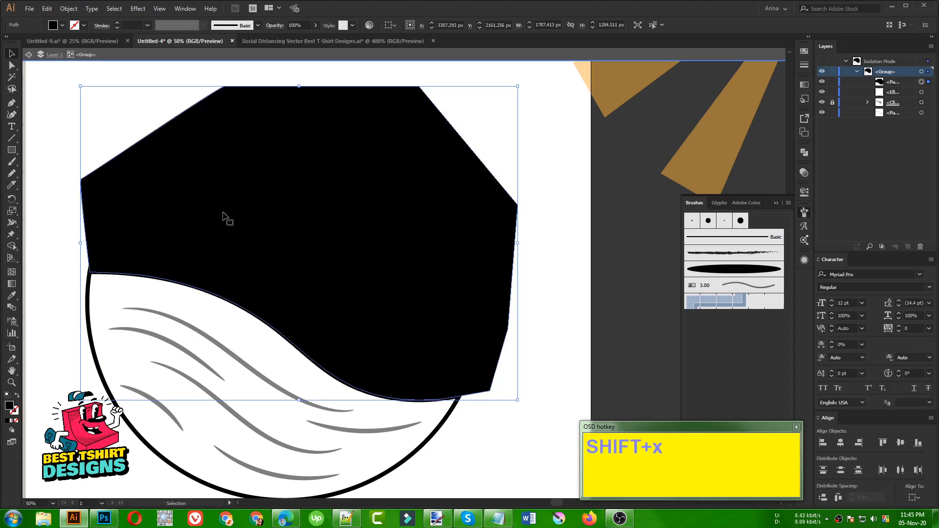
pyautogui.click(62, 27)
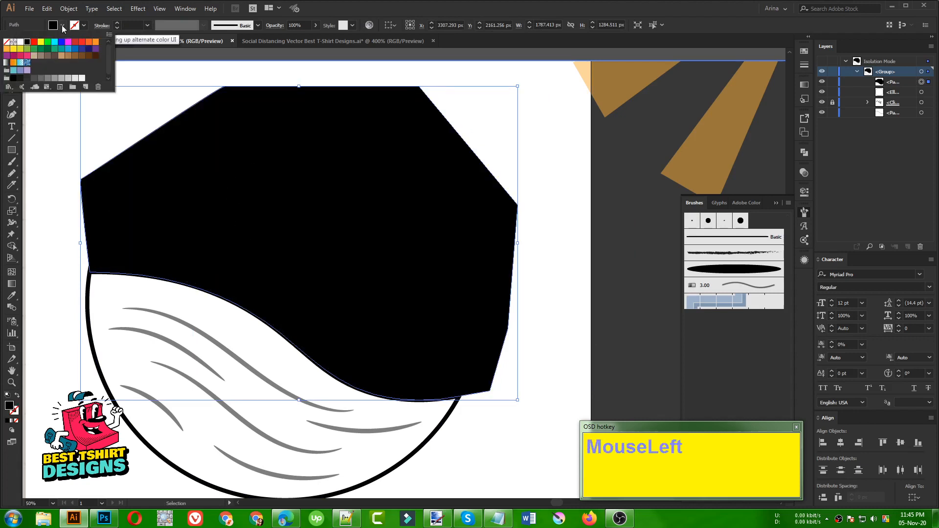
pyautogui.click(88, 42)
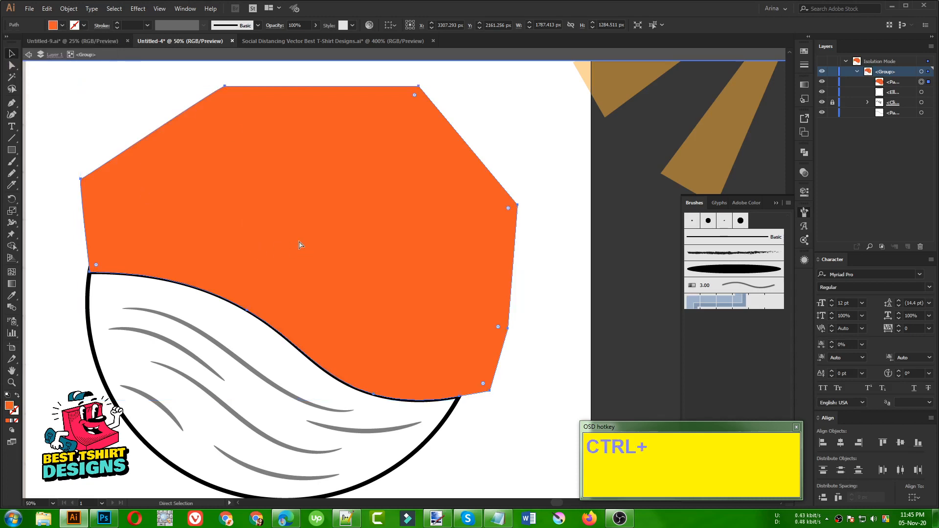
# - Unlock the mountain clip group and move the orange shape directly behind it by cutting and pasting in place
pyautogui.hotkey('ctrl', 'x')
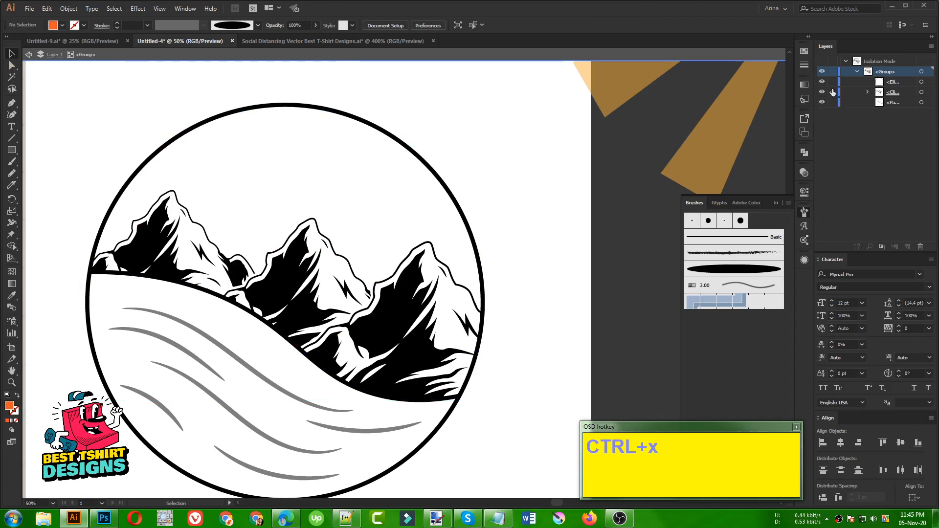
pyautogui.click(293, 274)
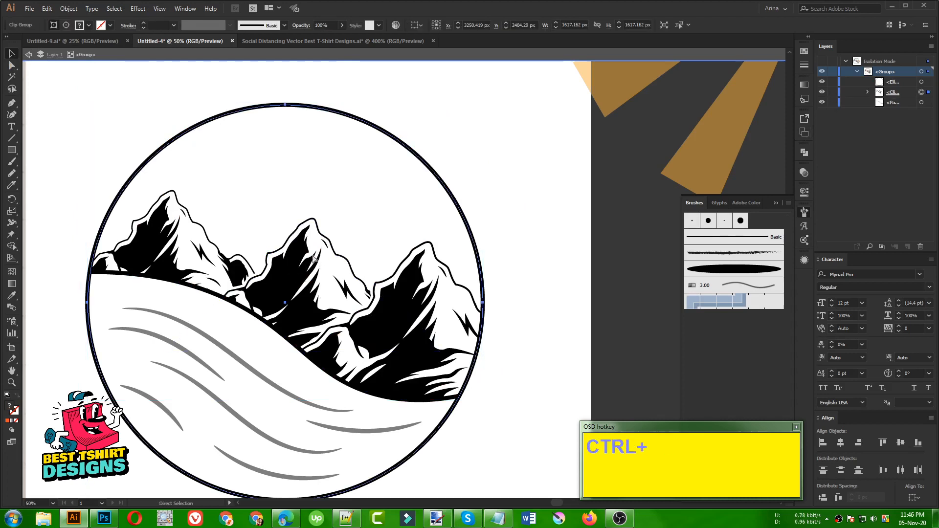
pyautogui.hotkey('ctrl', 'b')
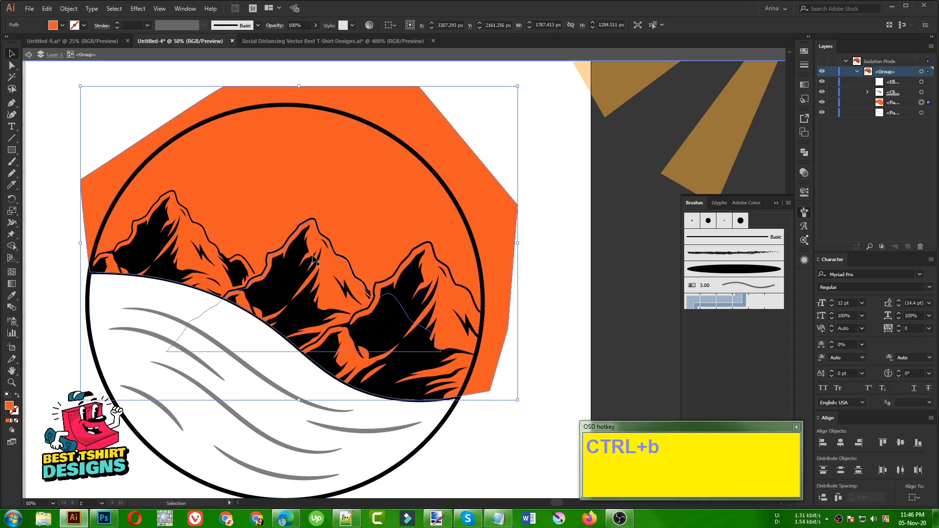
pyautogui.click(546, 240)
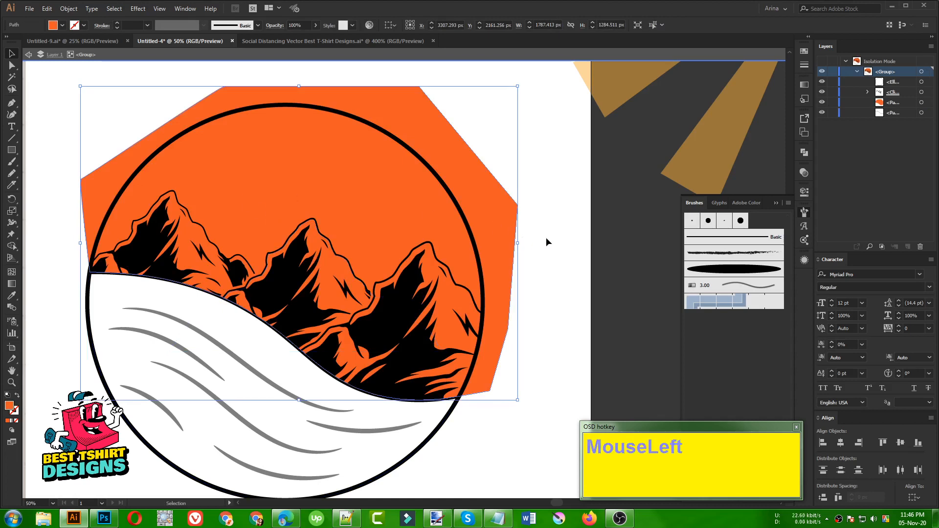
# - Use Shape Builder to trim away the parts of the orange shape that extend outside the circle outline
pyautogui.scroll(-1, 429, 277)
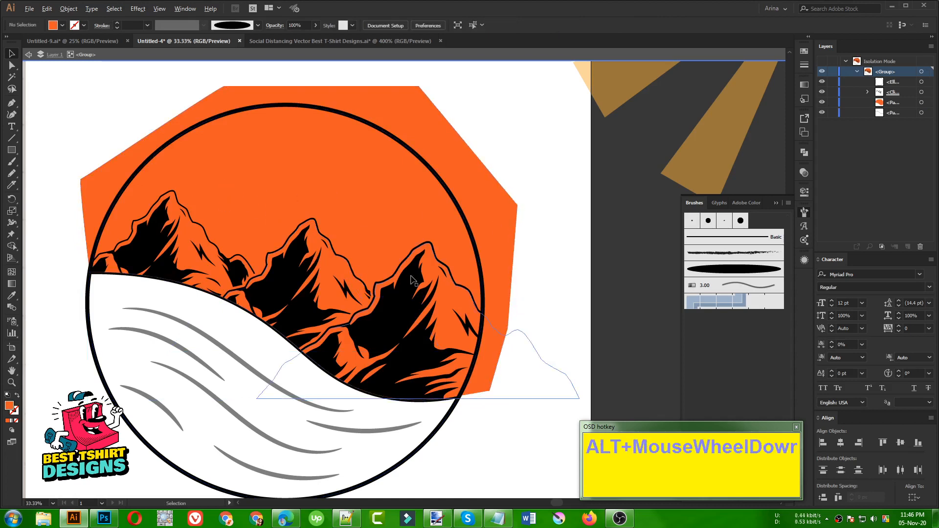
pyautogui.click(513, 249)
pyautogui.scroll(1, 469, 240)
pyautogui.click(459, 217)
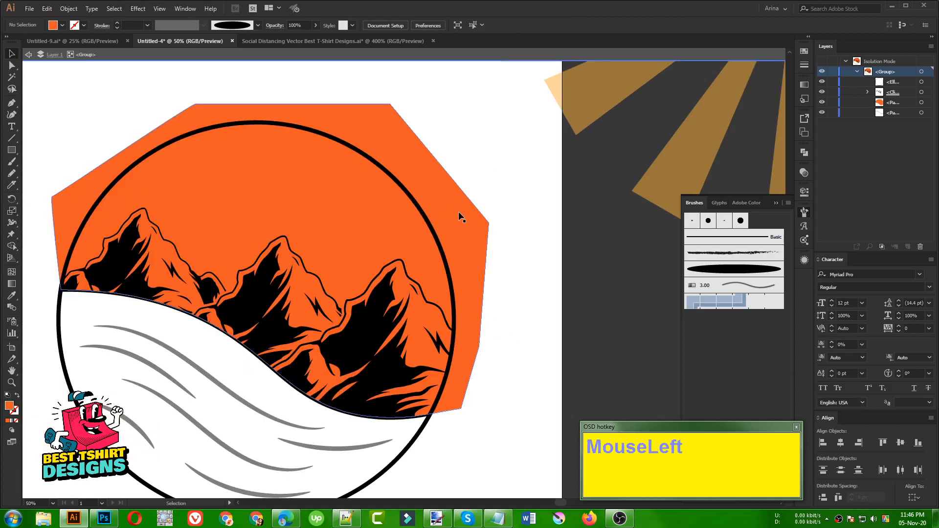
pyautogui.click(430, 223)
pyautogui.keyDown('shift'); pyautogui.click(431, 227); pyautogui.keyUp('shift')
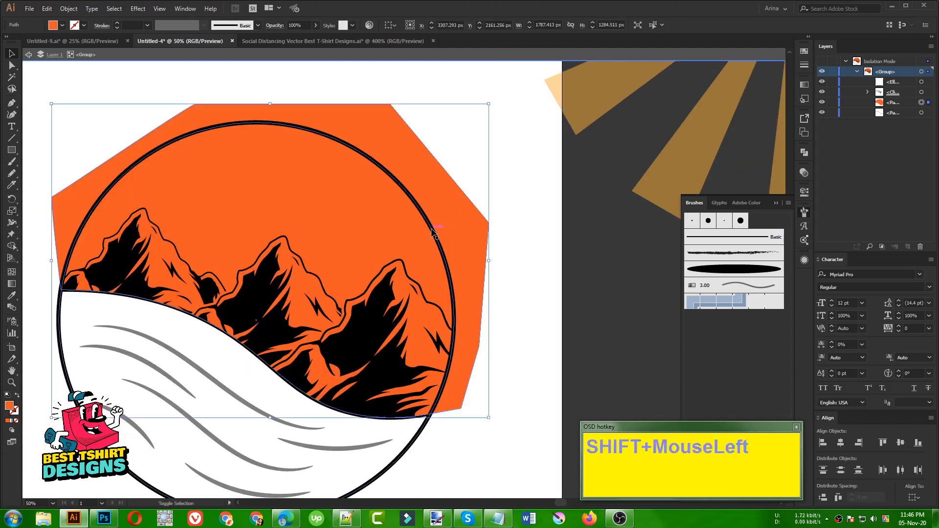
pyautogui.hotkey('shift', 'm')
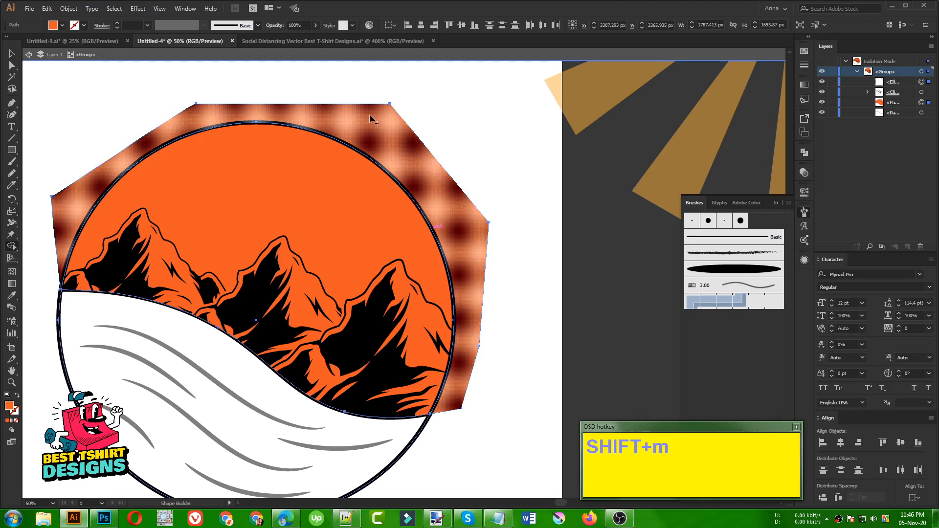
pyautogui.keyDown('alt'); pyautogui.click(427, 173); pyautogui.keyUp('alt')
pyautogui.hotkey('alt', 'v')
pyautogui.click(491, 287)
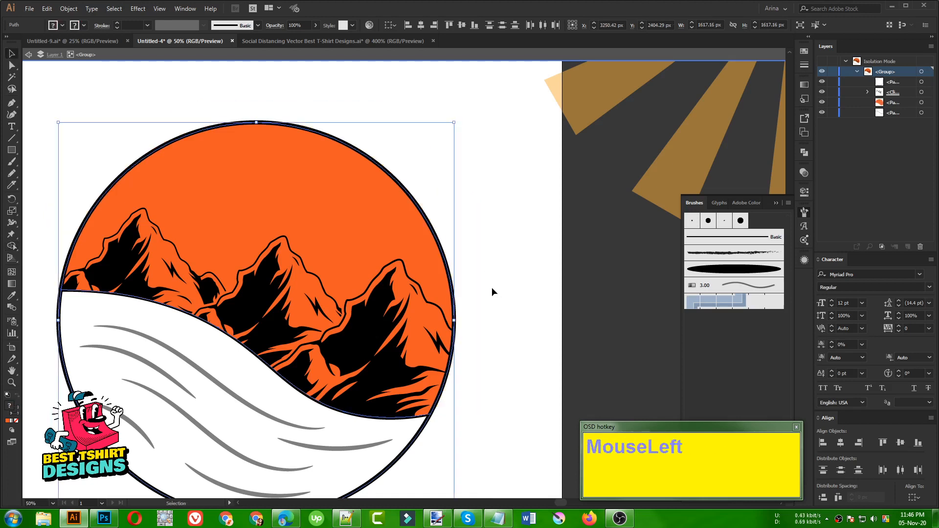
pyautogui.keyDown('alt'); pyautogui.scroll(-1, 492, 287); pyautogui.keyUp('alt')
pyautogui.keyDown('alt'); pyautogui.scroll(1, 321, 343); pyautogui.keyUp('alt')
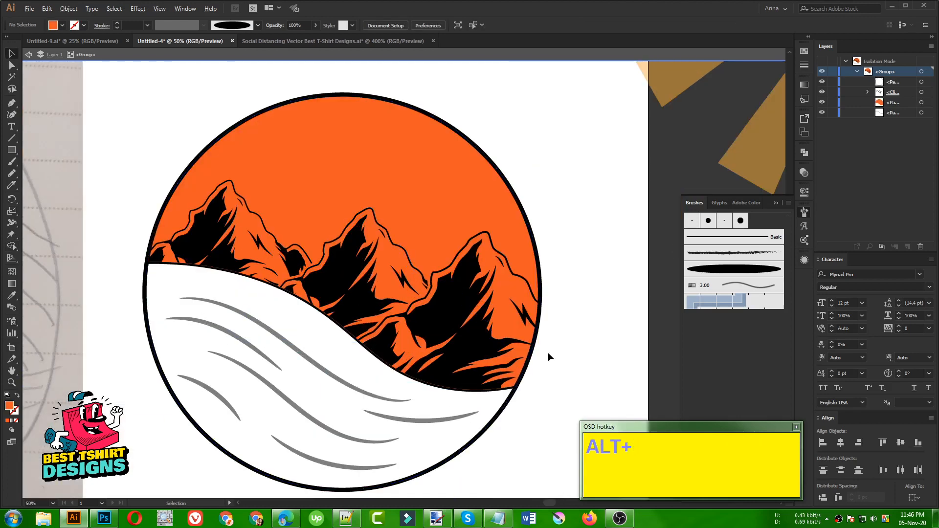
pyautogui.click(582, 341)
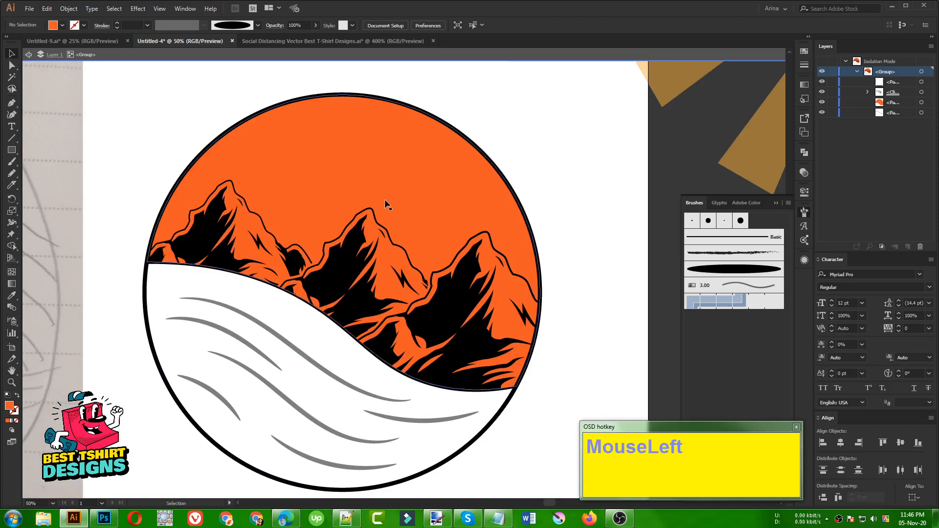
# - Exit the badge group's isolation and move the yellow-orange sunburst over the badge, its centre near the middle mountain's peak
pyautogui.keyDown('alt'); pyautogui.scroll(-1, 289, 218); pyautogui.keyUp('alt')
pyautogui.click(491, 181)
pyautogui.keyDown('alt'); pyautogui.scroll(-1, 302, 234); pyautogui.keyUp('alt')
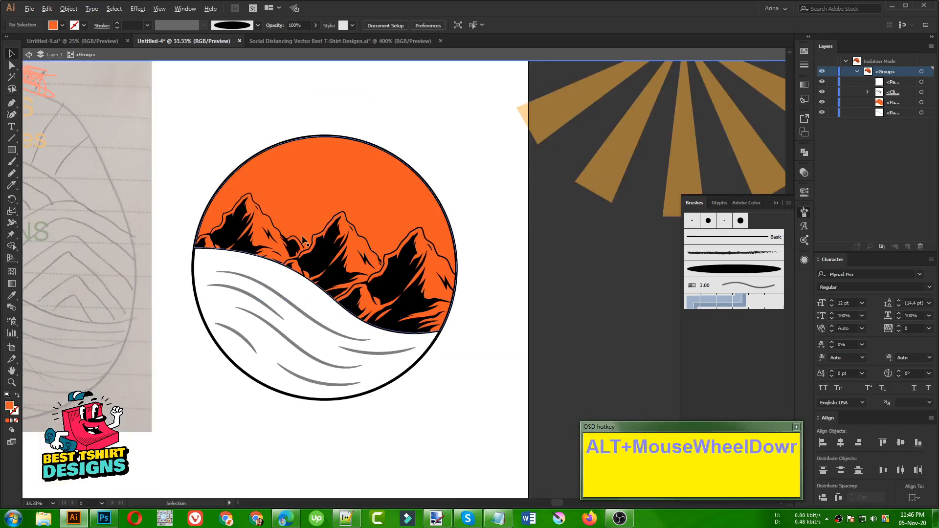
pyautogui.click(504, 226)
pyautogui.doubleClick(532, 194)
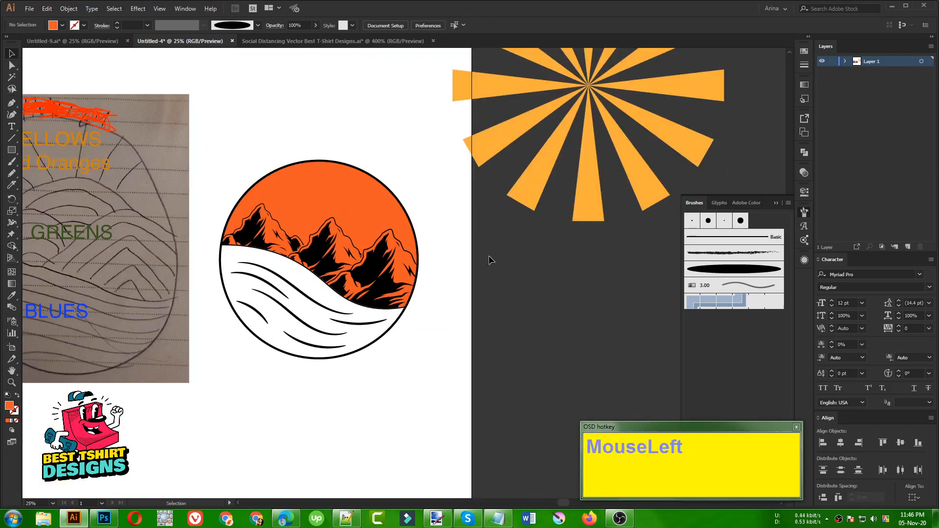
pyautogui.moveTo(536, 196); pyautogui.dragTo(451, 426)
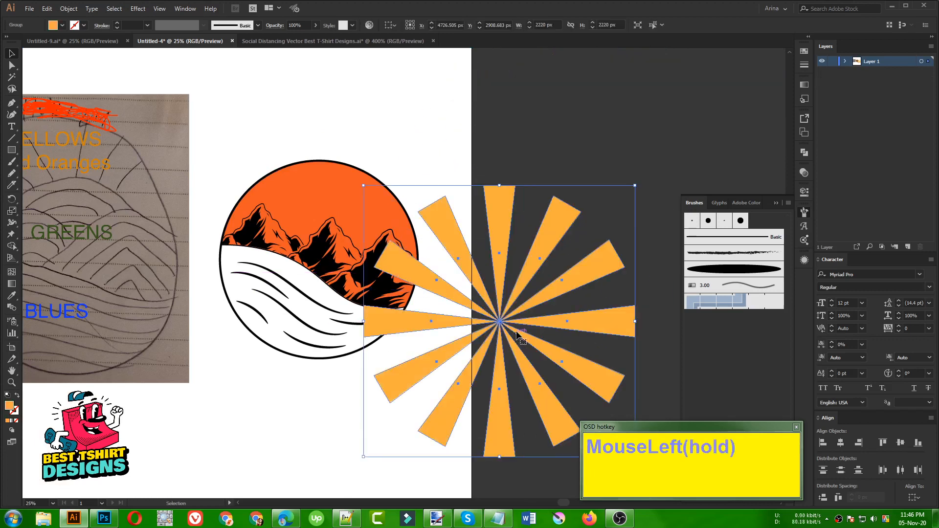
pyautogui.moveTo(492, 319); pyautogui.dragTo(314, 236)
pyautogui.click(554, 221)
pyautogui.keyDown('alt'); pyautogui.scroll(1, 365, 215); pyautogui.keyUp('alt')
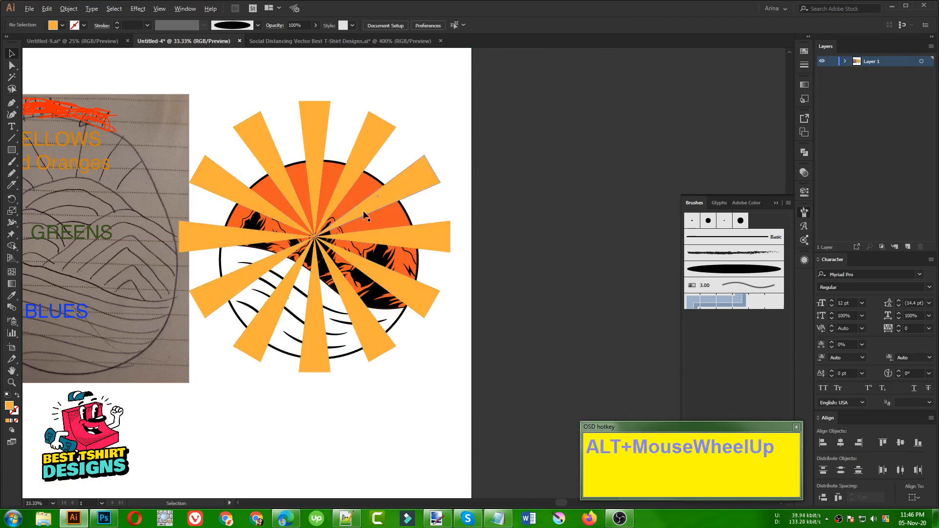
# - Nudge the sunburst rightward in small increments to line its centre up with the circle's centre
pyautogui.click(364, 215)
pyautogui.press('Right')
pyautogui.press('Right')
pyautogui.press('Right')
pyautogui.press('Right')
pyautogui.press('Right')
pyautogui.press('Right')
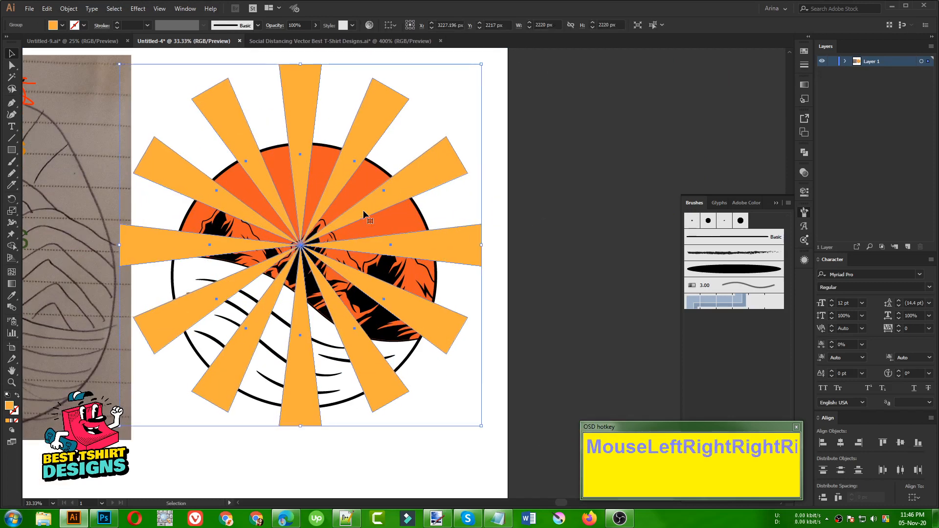
pyautogui.press('Right')
pyautogui.press('Right')
pyautogui.press('Right')
pyautogui.press('Right')
pyautogui.press('Right')
pyautogui.press('Right')
pyautogui.press('Right')
pyautogui.press('Right')
pyautogui.press('Right')
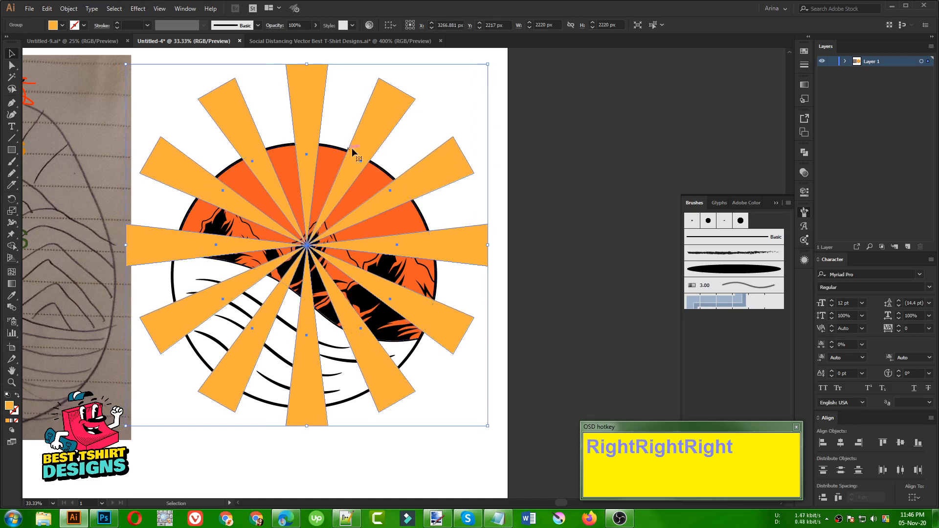
pyautogui.click(583, 203)
# - Cut the sunburst and paste it in place inside the badge group, directly in front of the orange sky shape
pyautogui.click(422, 192)
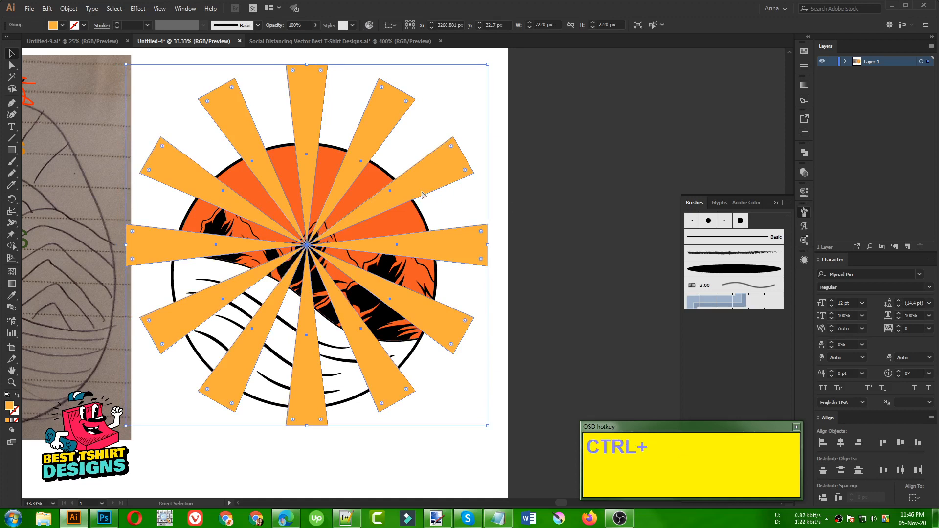
pyautogui.hotkey('ctrl', 'x')
pyautogui.click(365, 194)
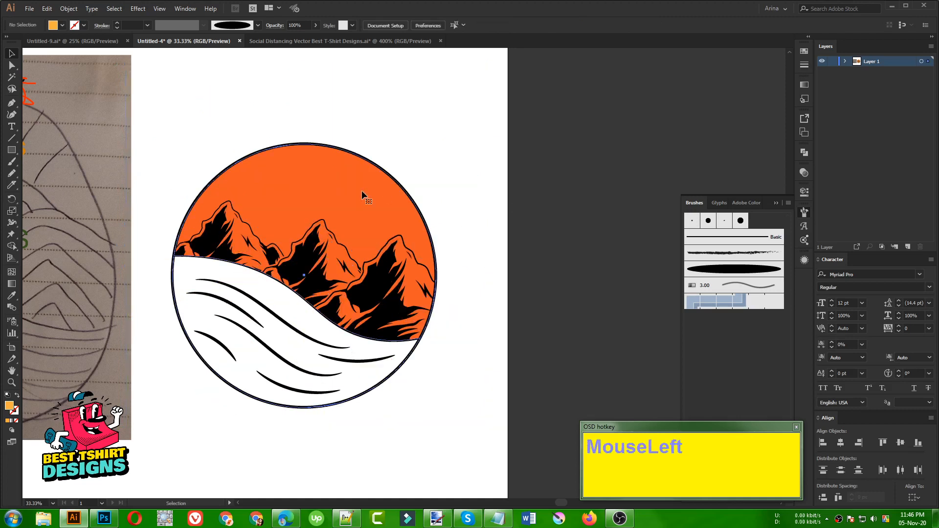
pyautogui.doubleClick(307, 189)
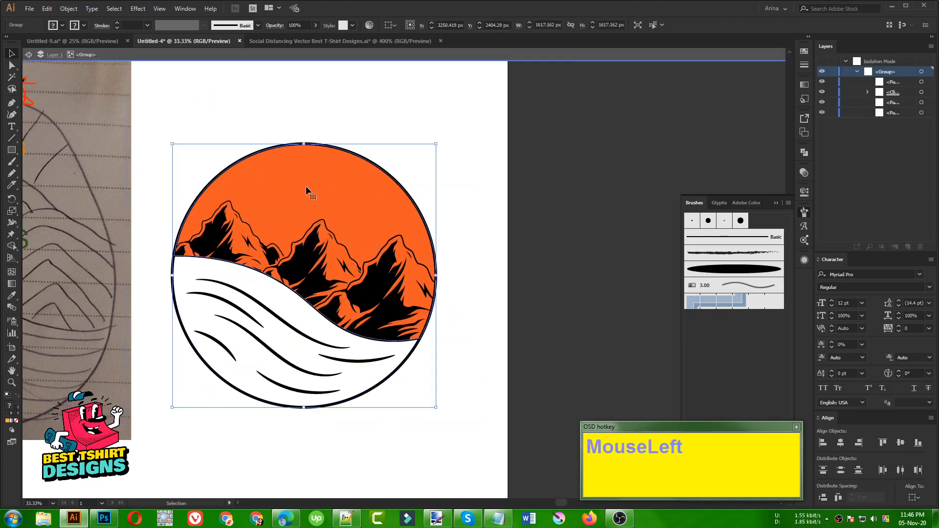
pyautogui.click(306, 189)
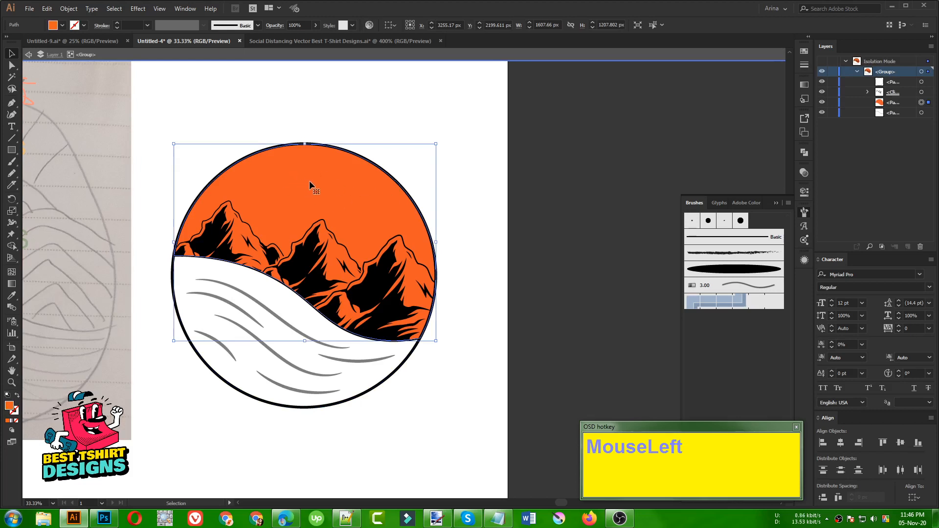
pyautogui.hotkey('ctrl', 'f')
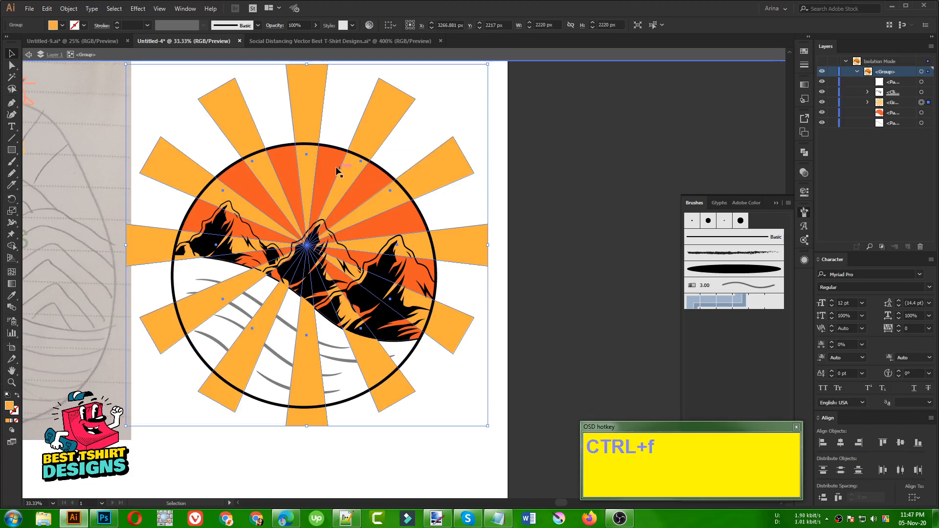
# - Isolate the sunburst group inside the badge and ungroup it into its opposing ray pairs
pyautogui.moveTo(343, 174); pyautogui.dragTo(402, 238)
pyautogui.doubleClick(402, 389)
pyautogui.click(399, 389)
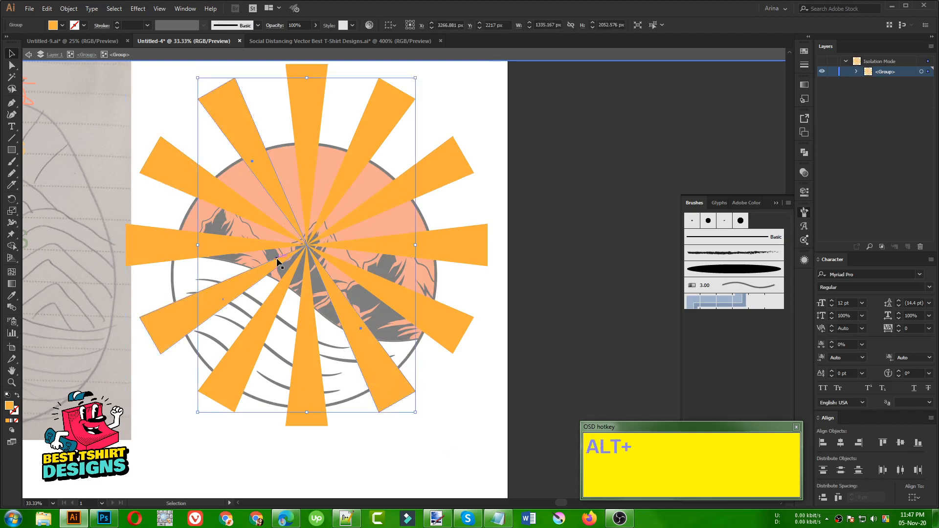
pyautogui.scroll(-1, 274, 254)
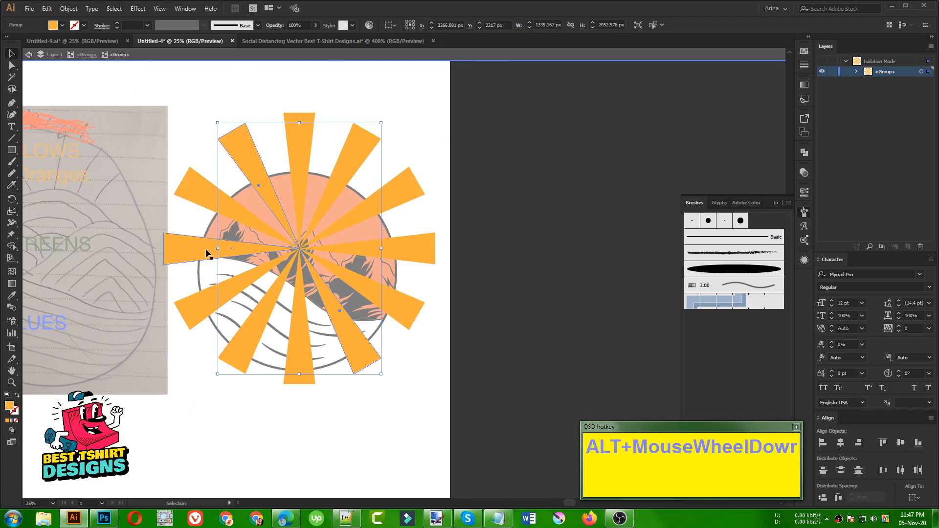
pyautogui.click(370, 215)
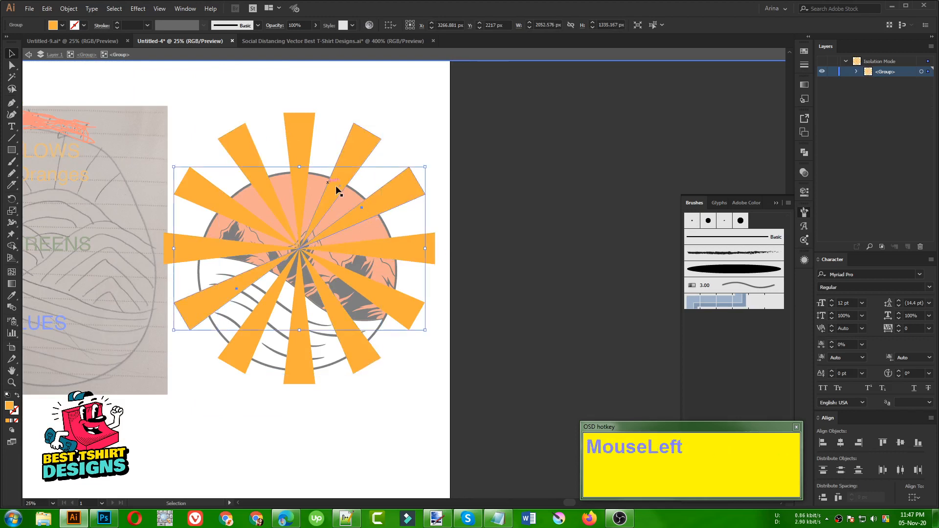
pyautogui.click(195, 92)
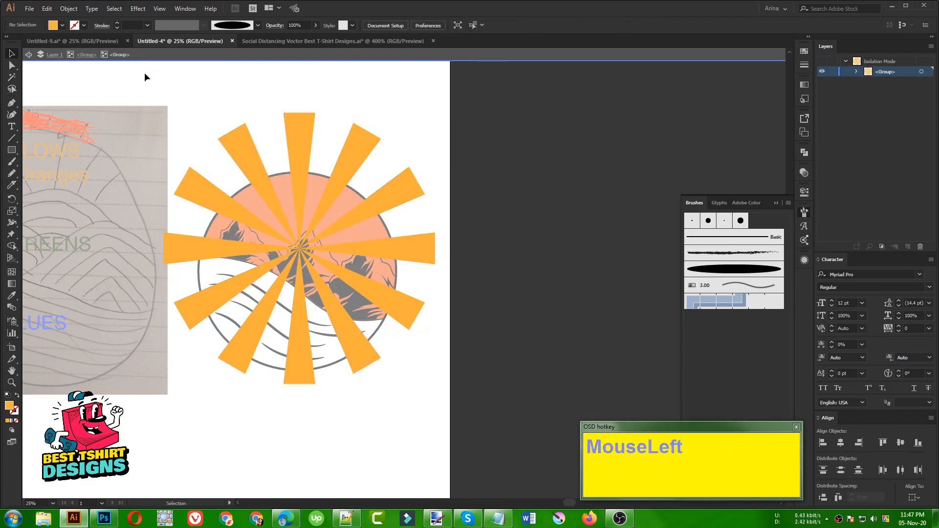
pyautogui.moveTo(145, 74); pyautogui.dragTo(413, 304)
pyautogui.rightClick(413, 303)
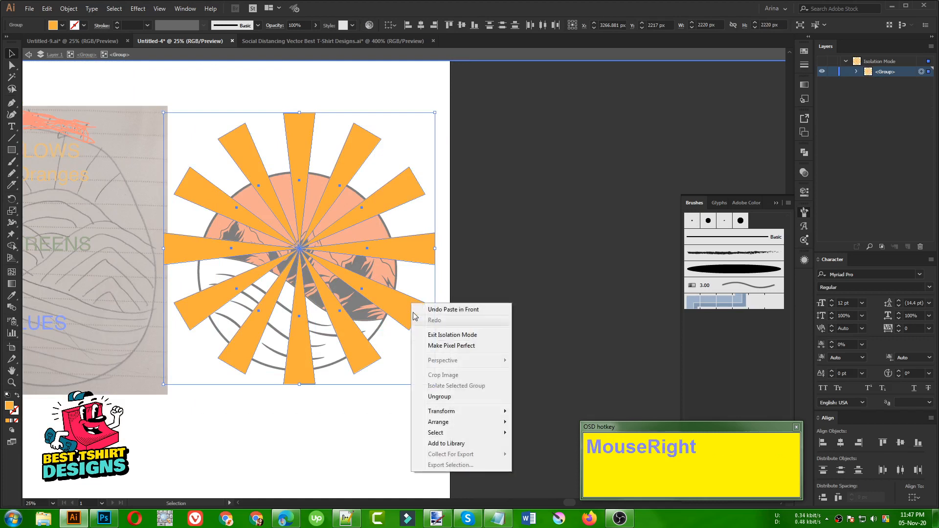
pyautogui.click(432, 397)
pyautogui.click(425, 372)
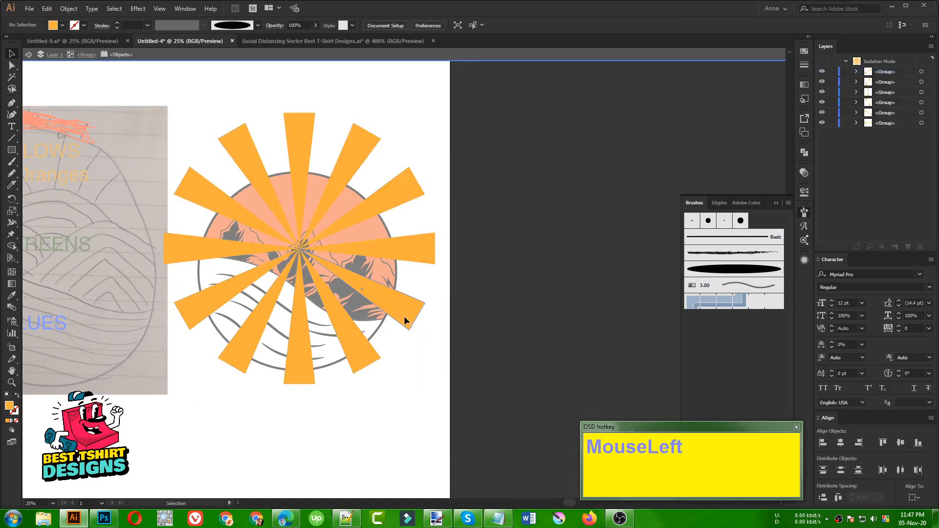
# - Ungroup all the ray pairs into individual rays and check that single rays can be selected
pyautogui.click(356, 295)
pyautogui.moveTo(472, 409); pyautogui.dragTo(167, 93)
pyautogui.rightClick(237, 142)
pyautogui.click(270, 223)
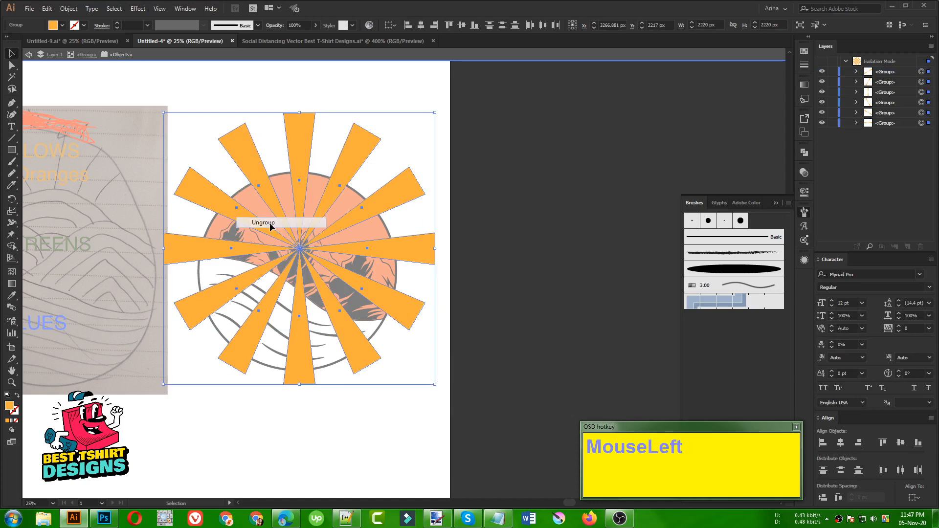
pyautogui.click(470, 303)
pyautogui.click(406, 302)
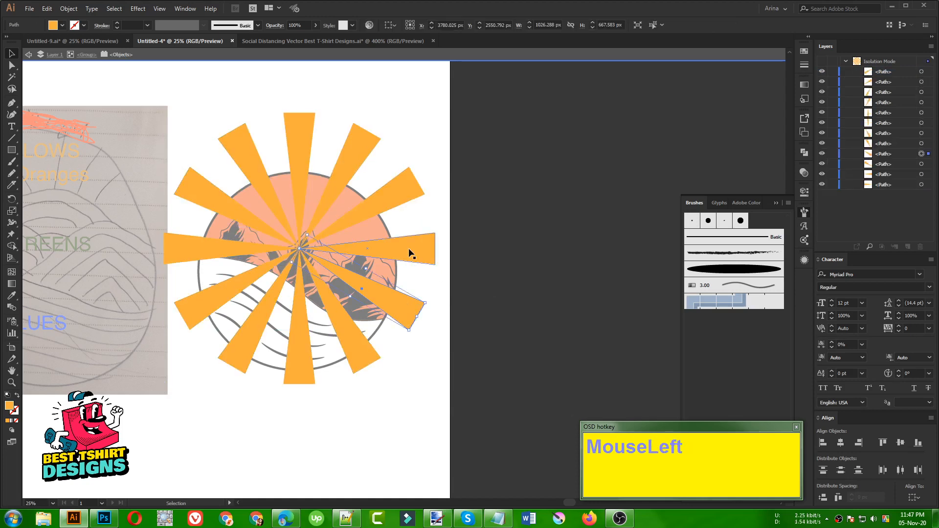
pyautogui.click(395, 201)
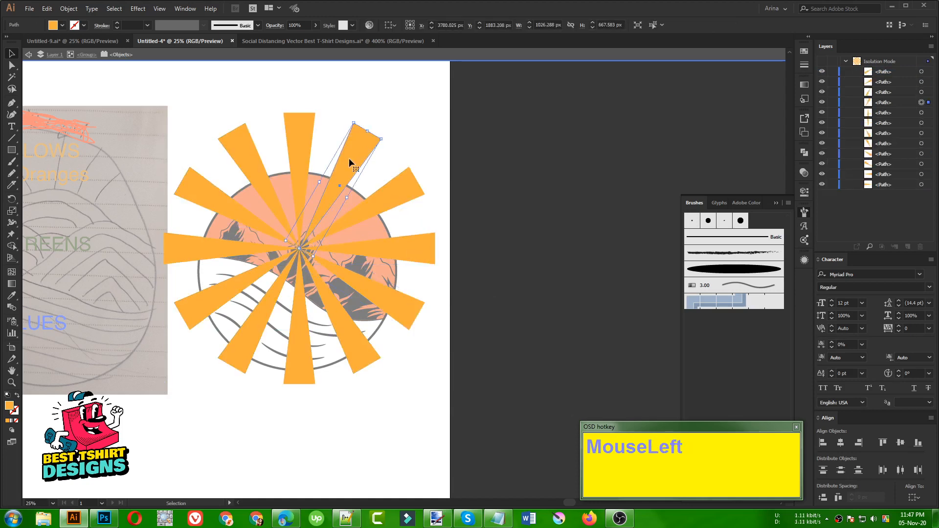
pyautogui.click(402, 383)
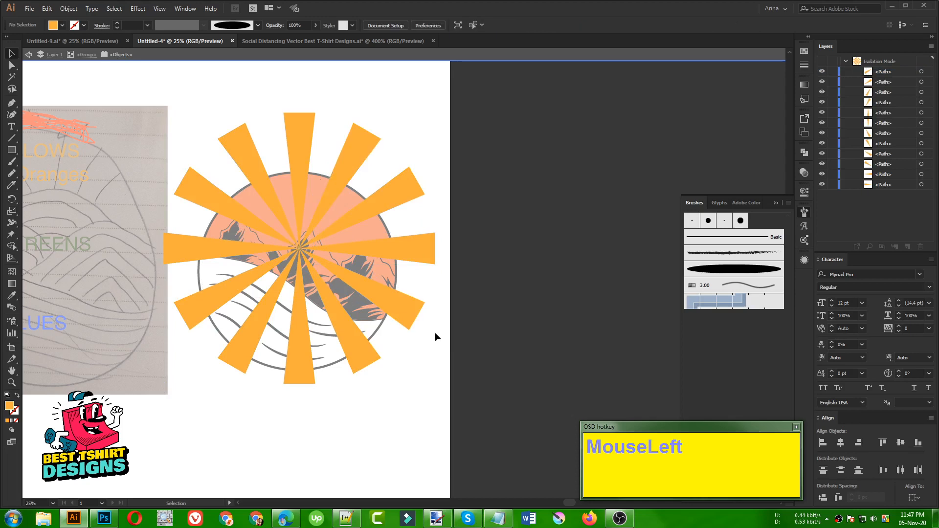
# - Delete the four lower rays crossing the white hill area and exit the isolated group
pyautogui.keyDown('alt'); pyautogui.scroll(1, 290, 342); pyautogui.keyUp('alt')
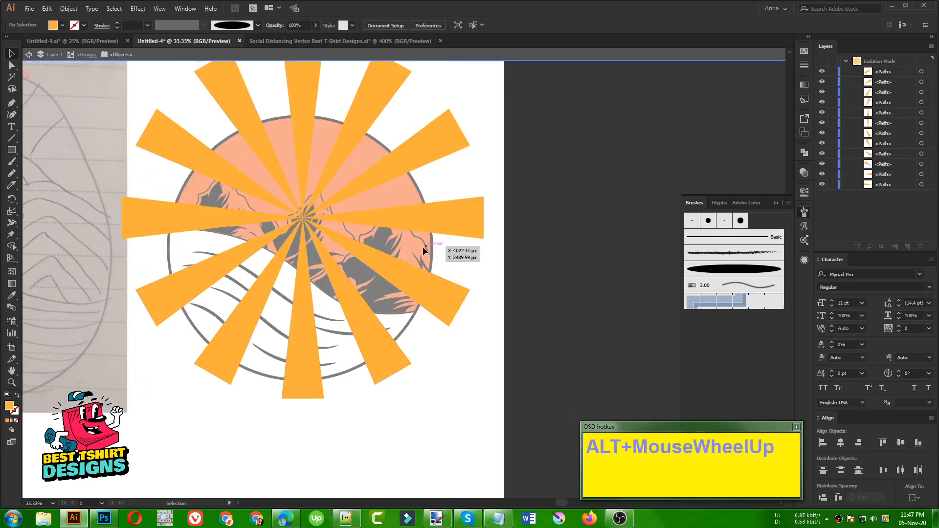
pyautogui.moveTo(382, 422); pyautogui.dragTo(160, 296)
pyautogui.press('Delete')
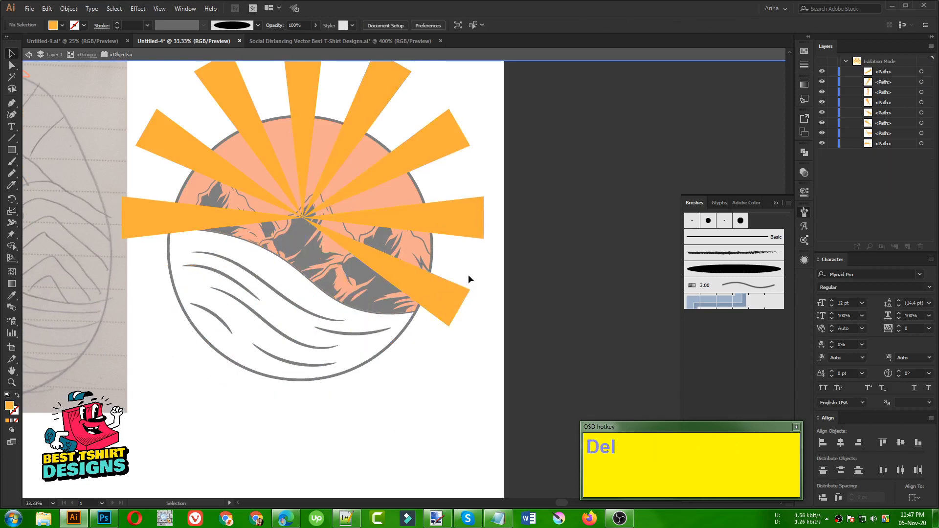
pyautogui.doubleClick(485, 272)
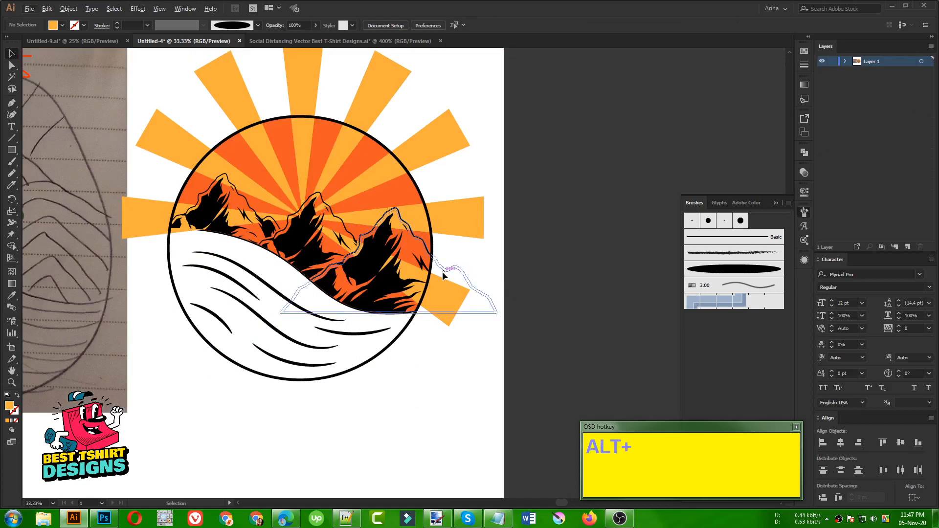
# - Isolate the badge group and select all eight remaining sunburst rays together with the circle outline
pyautogui.click(455, 299)
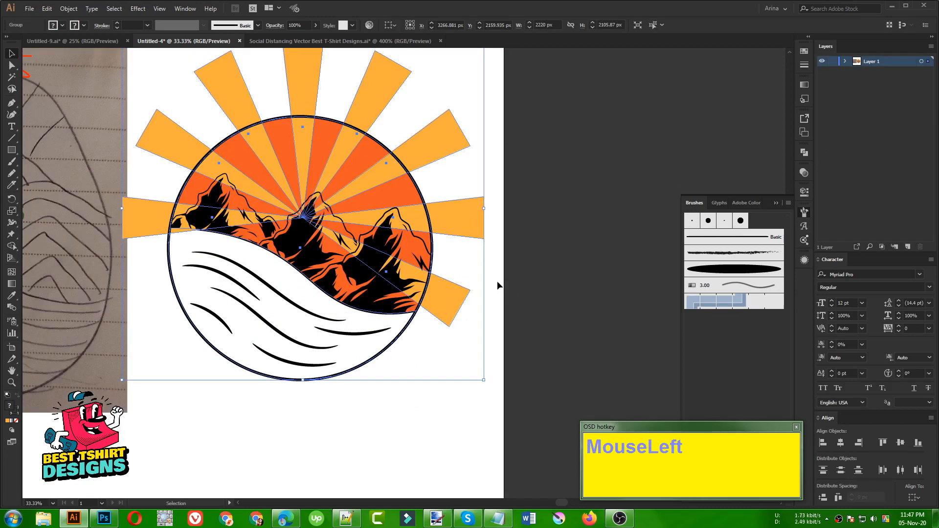
pyautogui.doubleClick(473, 231)
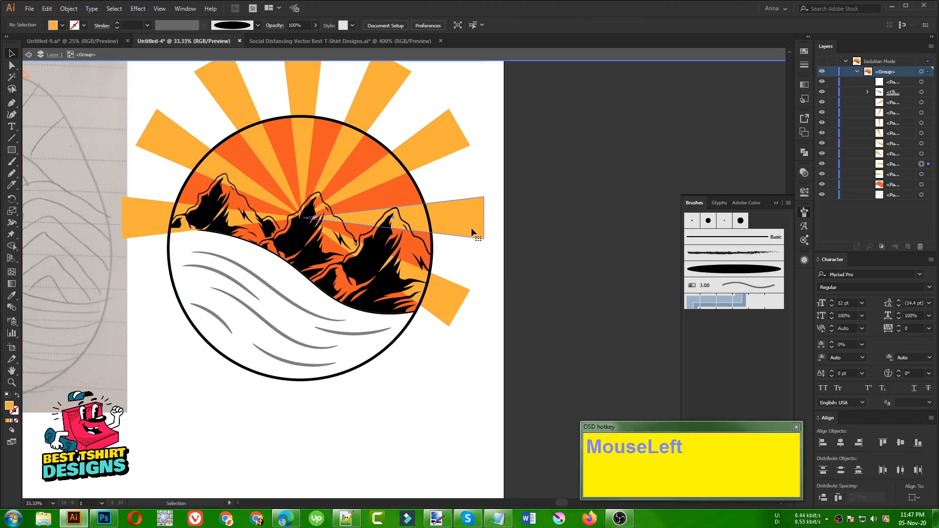
pyautogui.keyDown('shift'); pyautogui.click(459, 297); pyautogui.keyUp('shift')
pyautogui.keyDown('shift'); pyautogui.click(447, 147); pyautogui.keyUp('shift')
pyautogui.keyDown('shift'); pyautogui.click(374, 89); pyautogui.keyUp('shift')
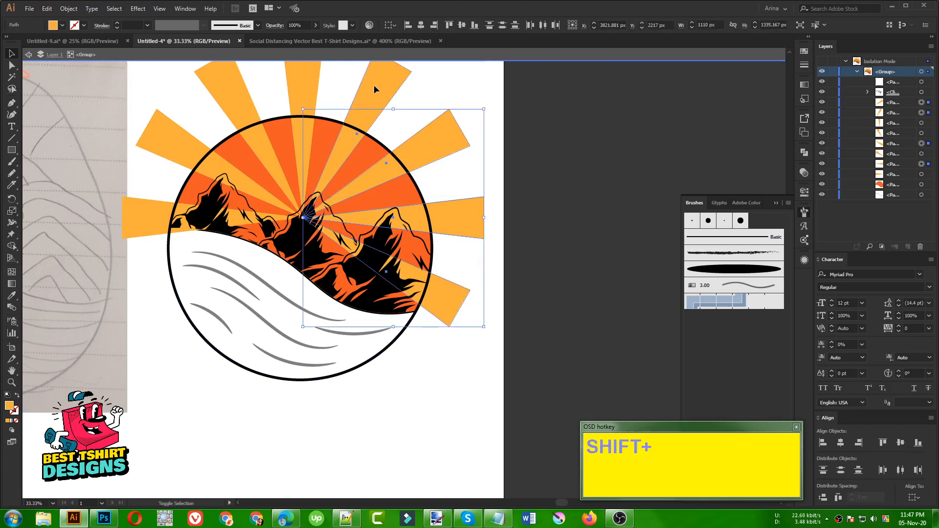
pyautogui.keyDown('shift'); pyautogui.click(292, 80); pyautogui.keyUp('shift')
pyautogui.keyDown('shift'); pyautogui.click(232, 88); pyautogui.keyUp('shift')
pyautogui.keyDown('shift'); pyautogui.click(180, 146); pyautogui.keyUp('shift')
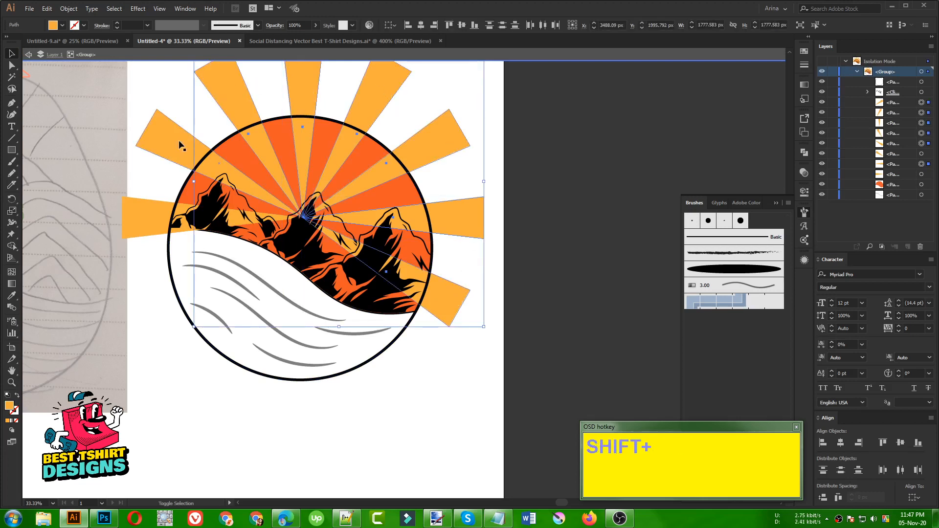
pyautogui.keyDown('shift'); pyautogui.click(147, 214); pyautogui.keyUp('shift')
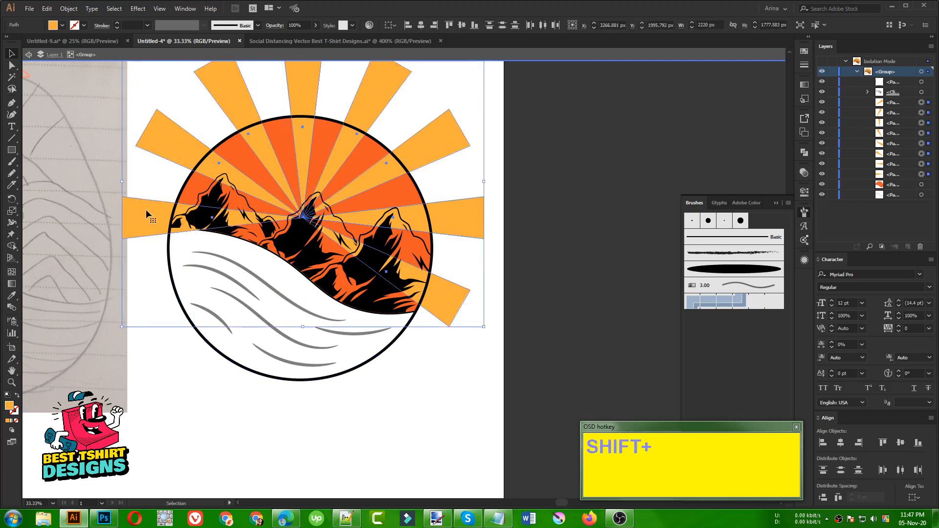
pyautogui.keyDown('shift'); pyautogui.click(358, 369); pyautogui.keyUp('shift')
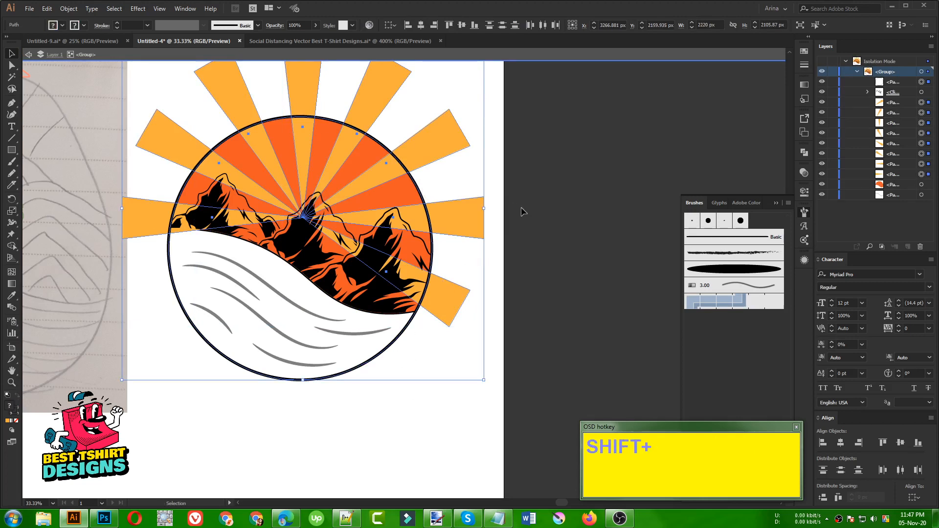
# - Remove the parts of all rays outside the circle with the Shape Builder tool and inspect the trimmed edges
pyautogui.hotkey('shift', 'm')
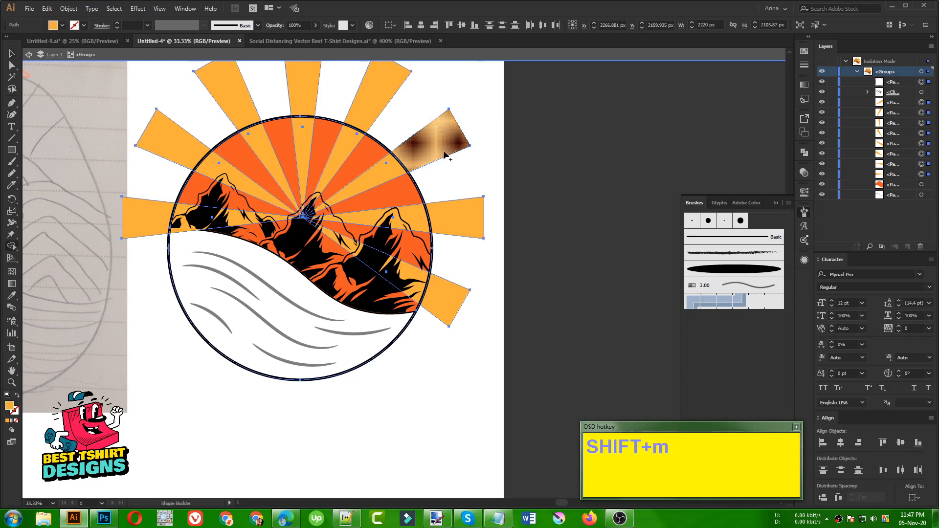
pyautogui.moveTo(434, 350)
pyautogui.mouseDown()
pyautogui.moveTo(463, 261)
pyautogui.moveTo(461, 187)
pyautogui.moveTo(433, 144)
pyautogui.moveTo(341, 92)
pyautogui.moveTo(258, 92)
pyautogui.moveTo(196, 111)
pyautogui.moveTo(161, 156)
pyautogui.moveTo(143, 298)
pyautogui.mouseUp()
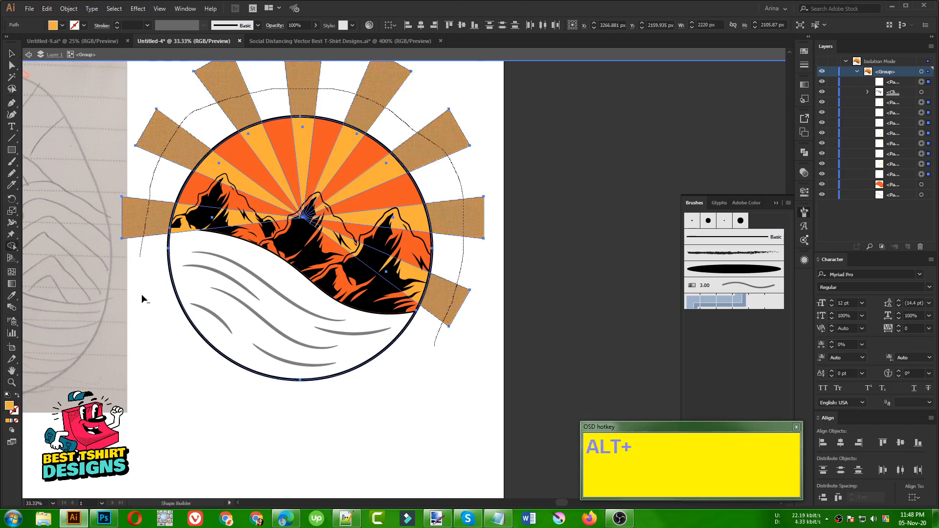
pyautogui.hotkey('alt', 'v')
pyautogui.click(424, 143)
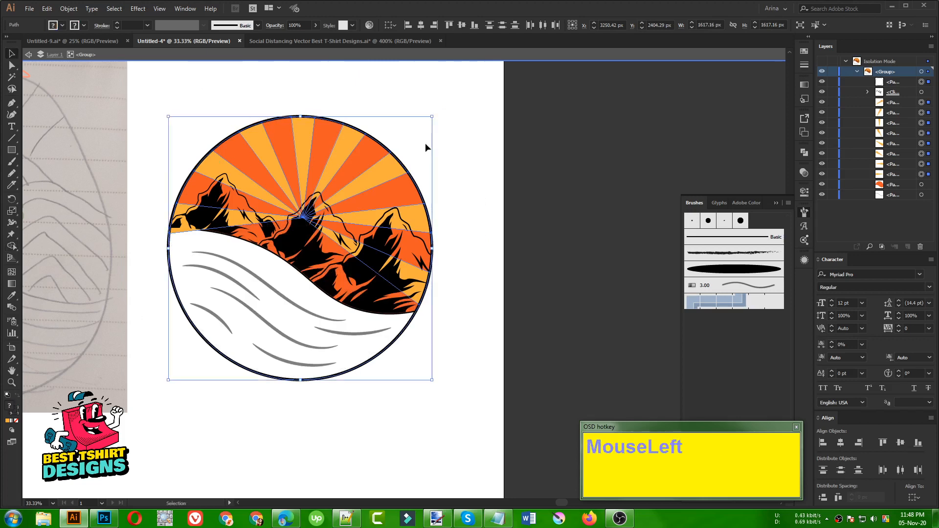
pyautogui.scroll(2, 250, 128)
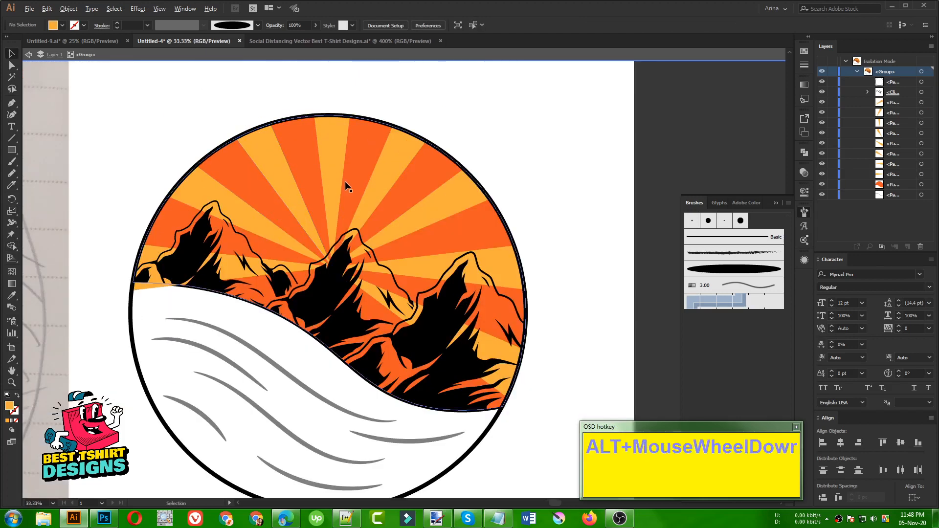
pyautogui.scroll(-2, 346, 185)
pyautogui.click(409, 184)
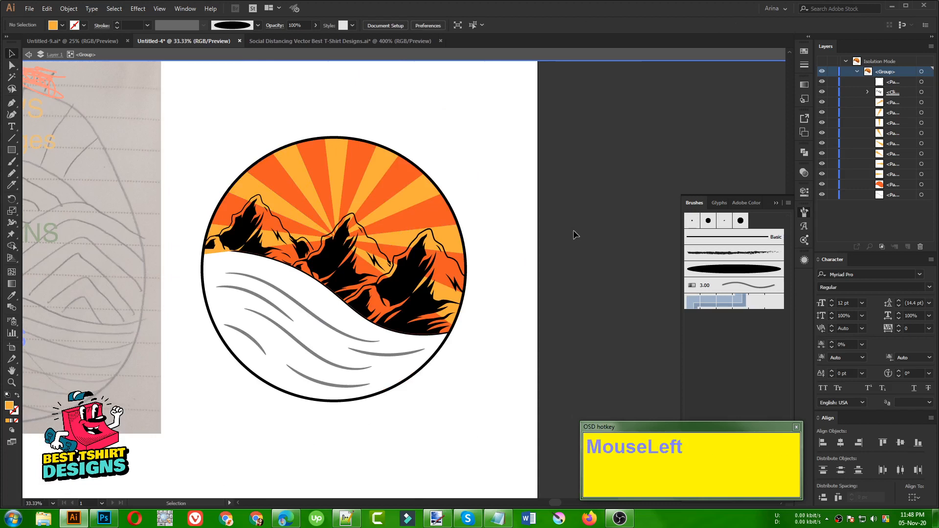
pyautogui.keyDown('alt'); pyautogui.scroll(1, 570, 230); pyautogui.keyUp('alt')
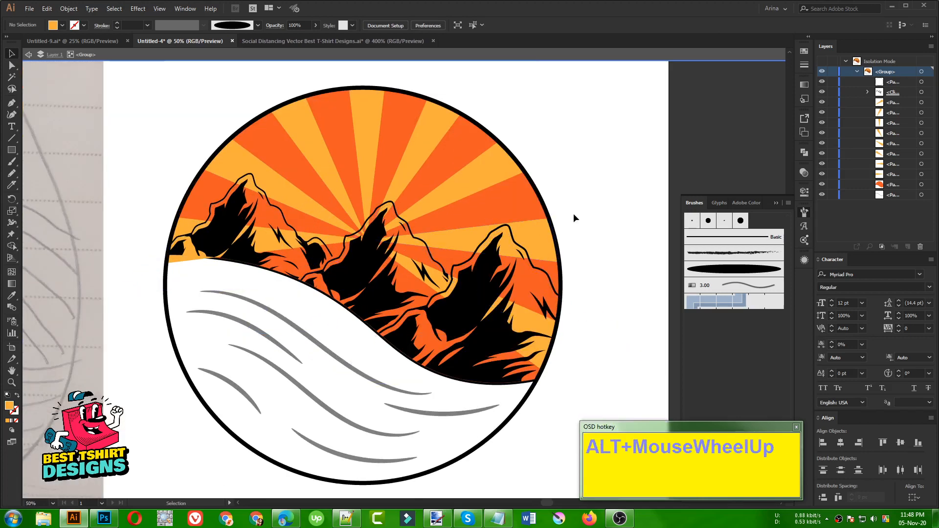
# - Isolate the mountain group nested inside the clip group and select all three mountains
pyautogui.click(484, 275)
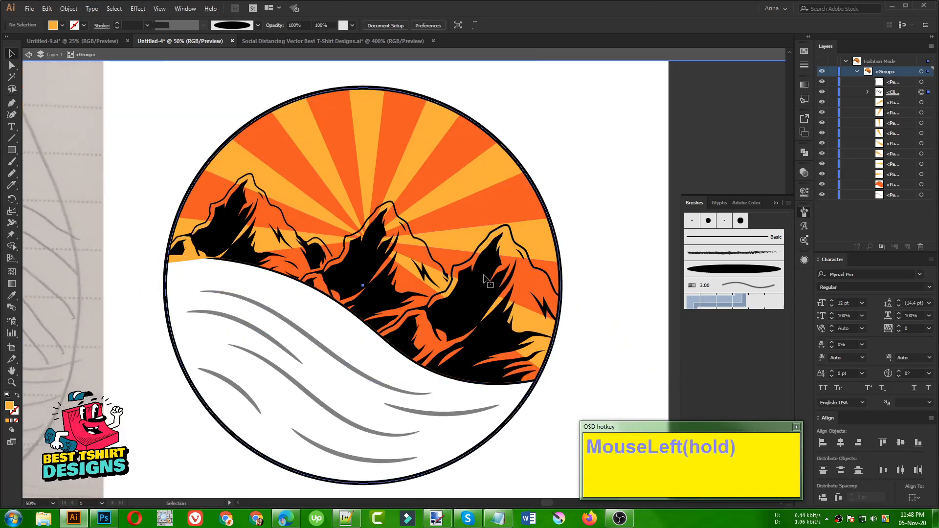
pyautogui.click(584, 252)
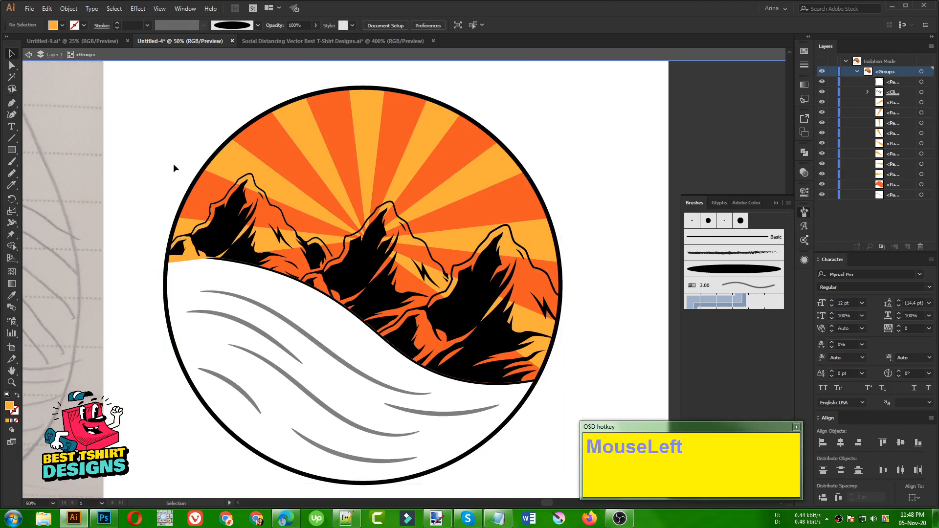
pyautogui.doubleClick(371, 265)
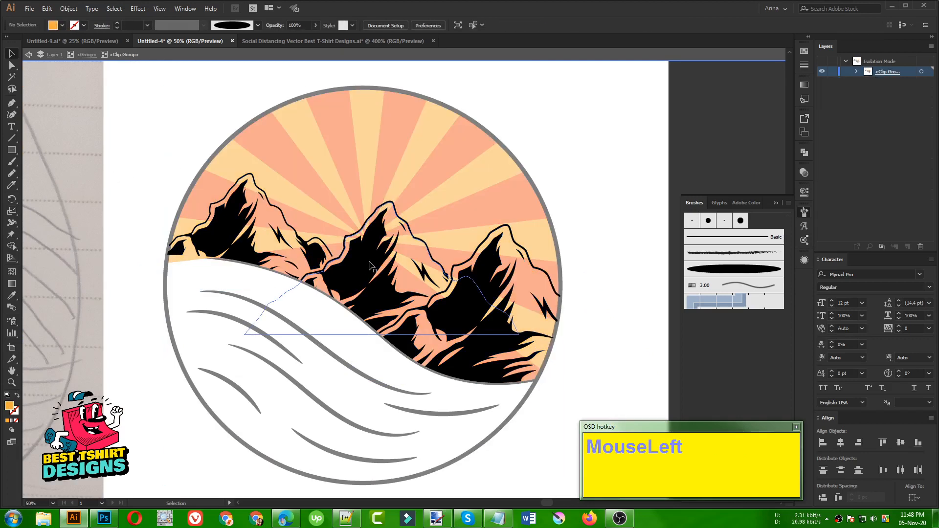
pyautogui.click(370, 265)
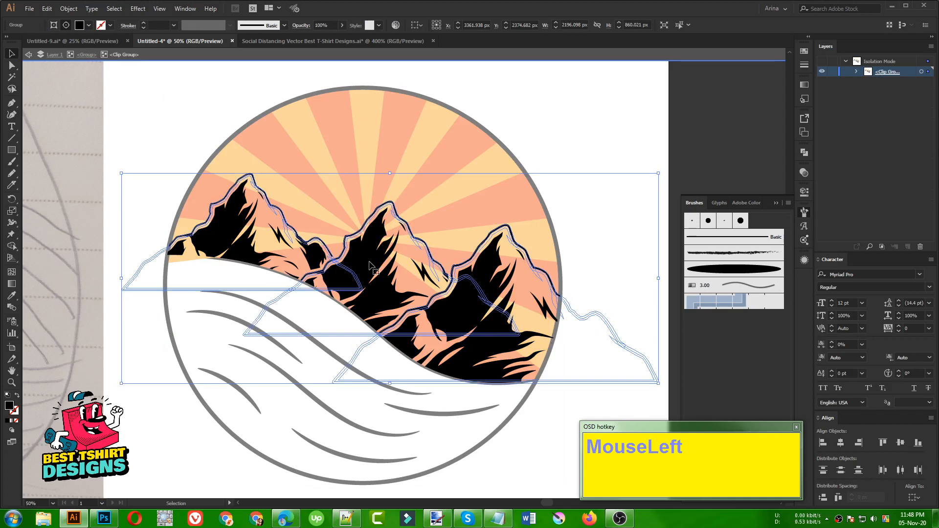
pyautogui.doubleClick(371, 265)
pyautogui.click(370, 265)
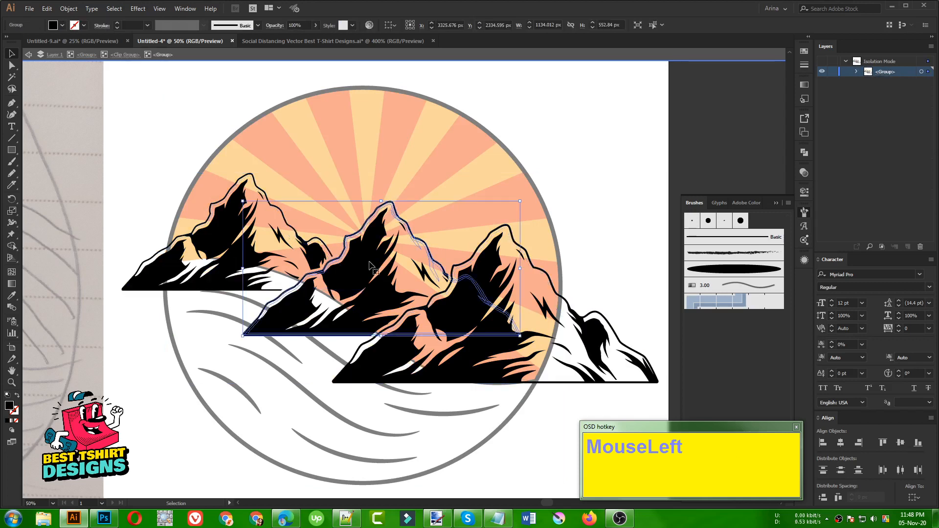
pyautogui.keyDown('shift'); pyautogui.click(495, 271); pyautogui.keyUp('shift')
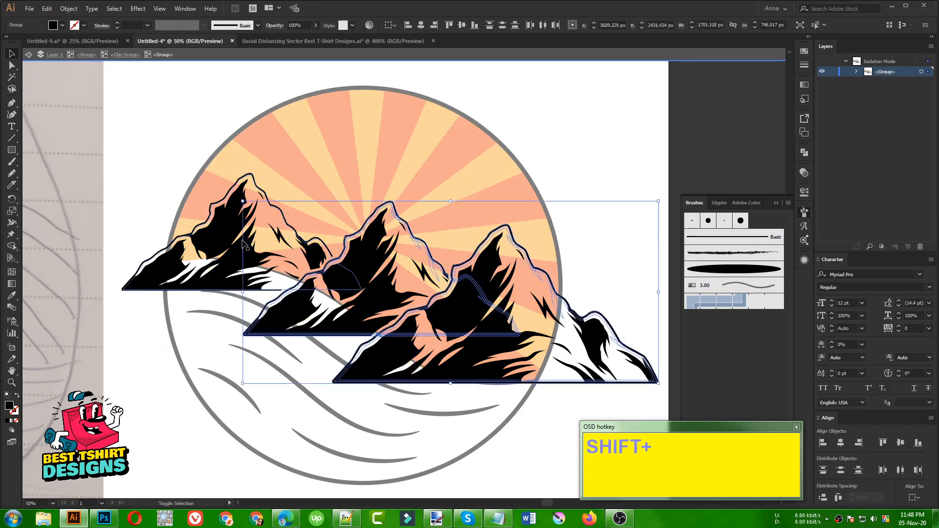
pyautogui.keyDown('shift'); pyautogui.click(256, 251); pyautogui.keyUp('shift')
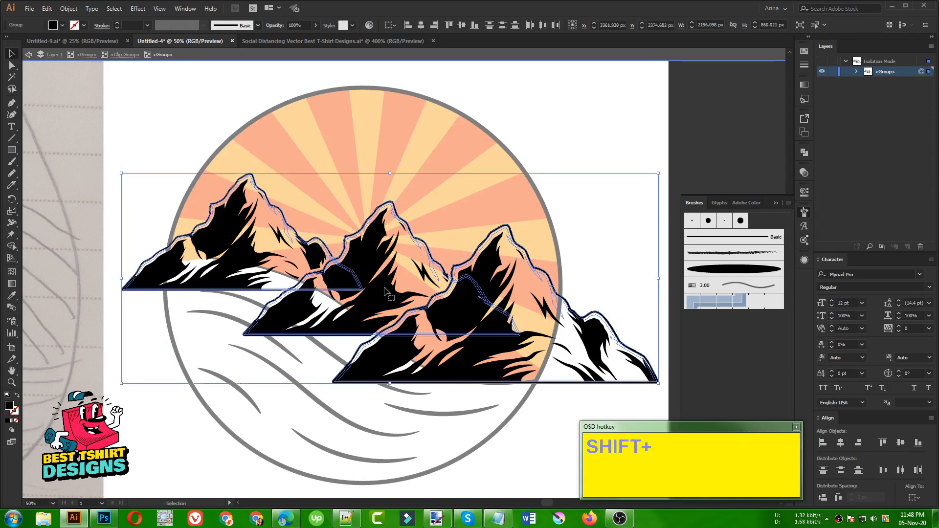
# - Apply Offset Path to the three mountains with an offset of 20 px, miter joins and a miter limit of 4
pyautogui.click(69, 8)
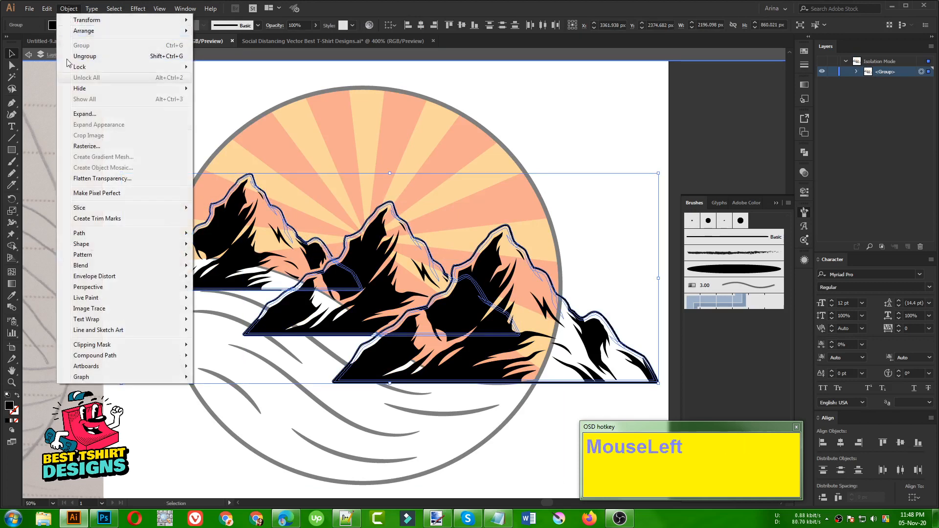
pyautogui.moveTo(92, 235)
pyautogui.click(254, 269)
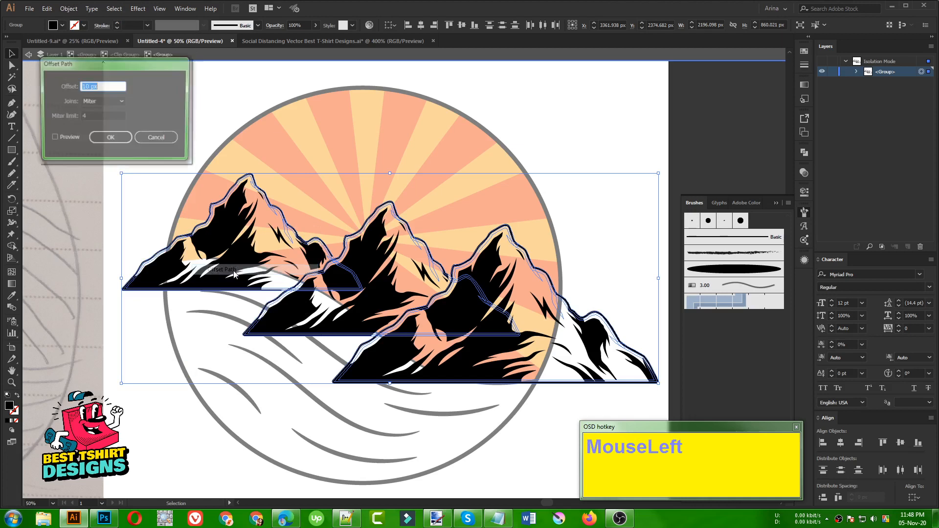
pyautogui.click(53, 139)
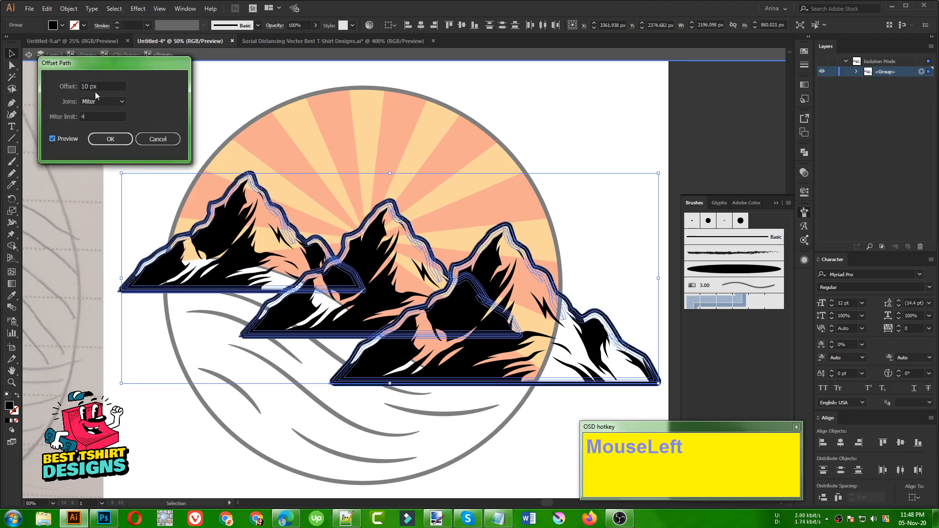
pyautogui.hotkey('shift', 'Up')
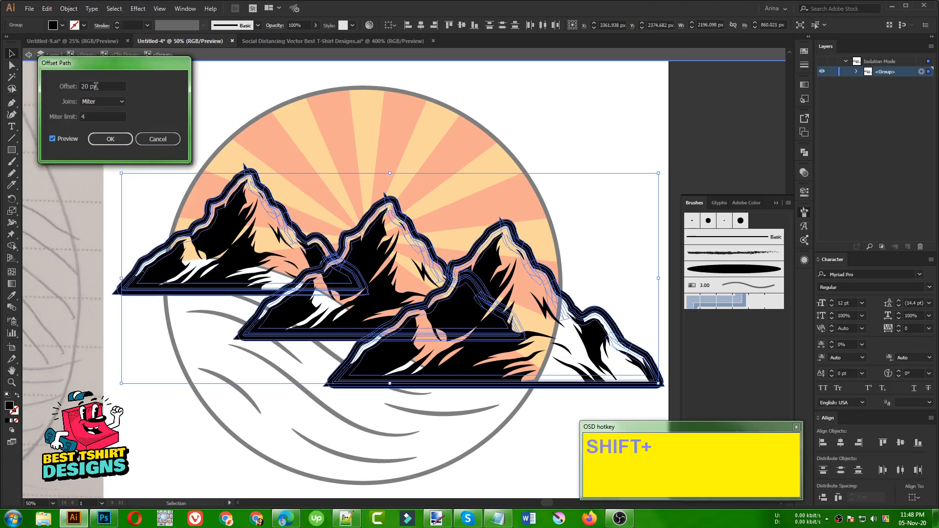
pyautogui.scroll(-1, 96, 87)
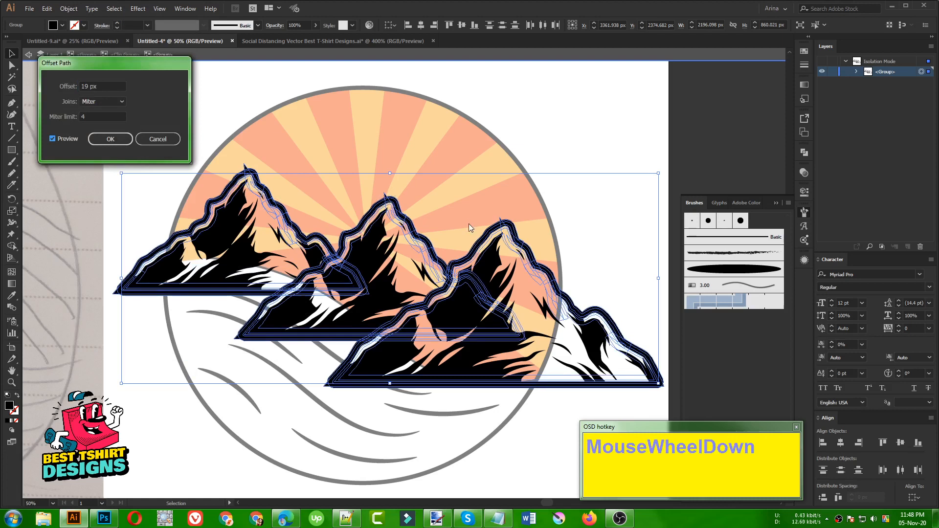
pyautogui.hotkey('shift', 'Up')
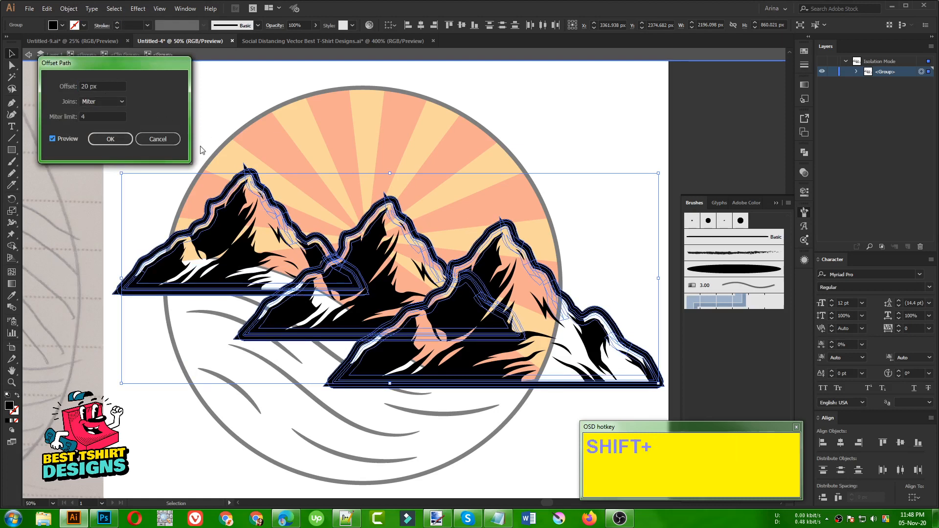
pyautogui.click(121, 139)
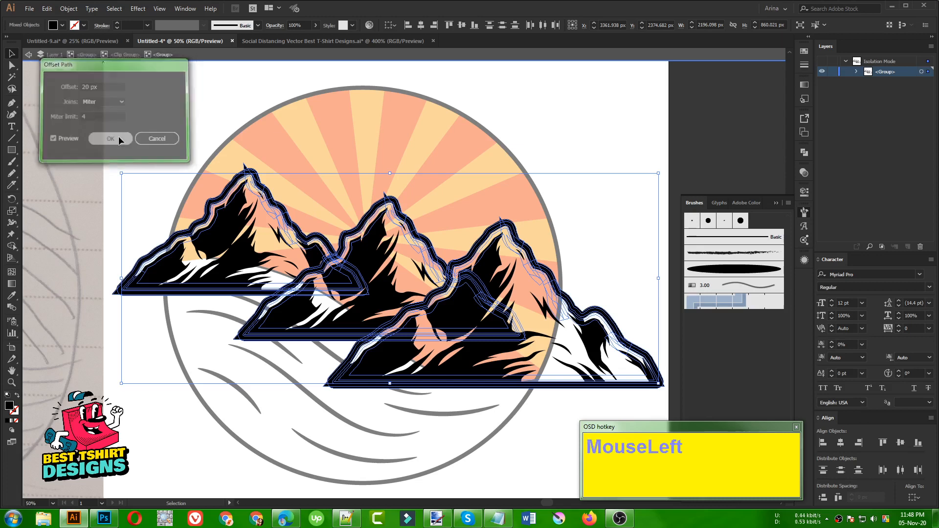
# - Merge the offset mountain paths with Pathfinder, cut the combined mountain silhouette and exit isolation mode
pyautogui.click(804, 153)
pyautogui.click(728, 197)
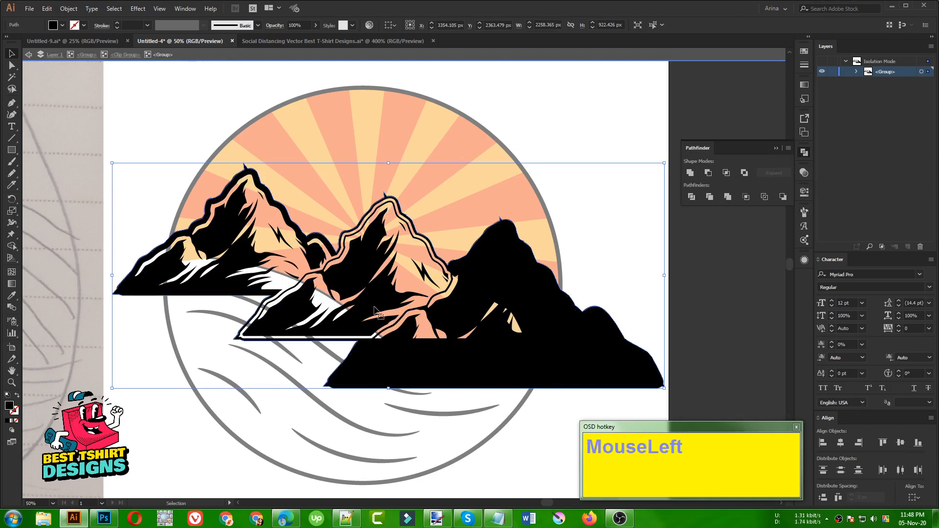
pyautogui.press('ctrl')
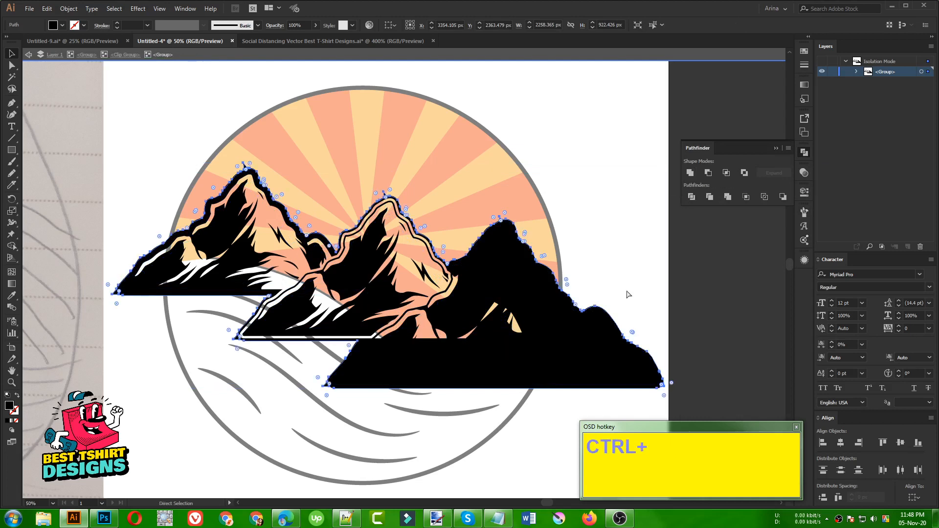
pyautogui.hotkey('ctrl', 'x')
pyautogui.doubleClick(608, 266)
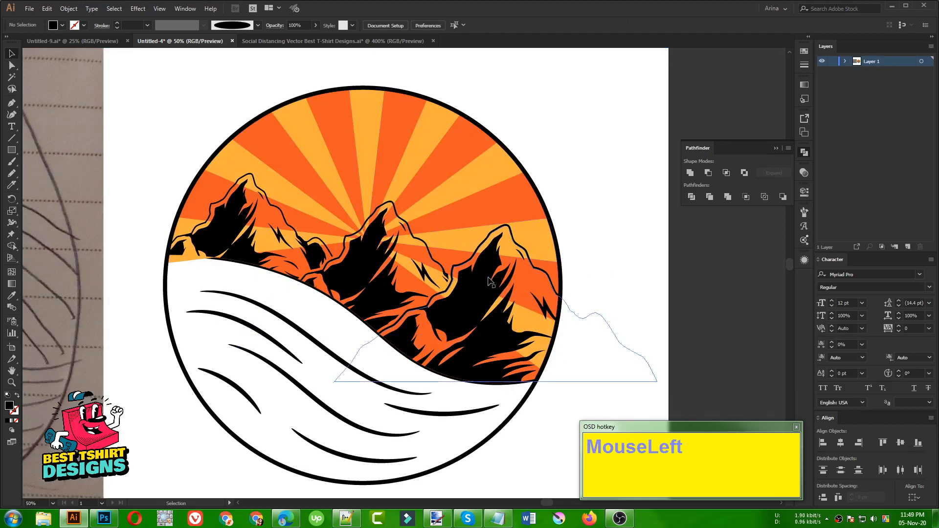
# - Inside the badge group, select all the rays by matching fill color, add the orange sky shape and group them together
pyautogui.doubleClick(445, 222)
pyautogui.click(462, 214)
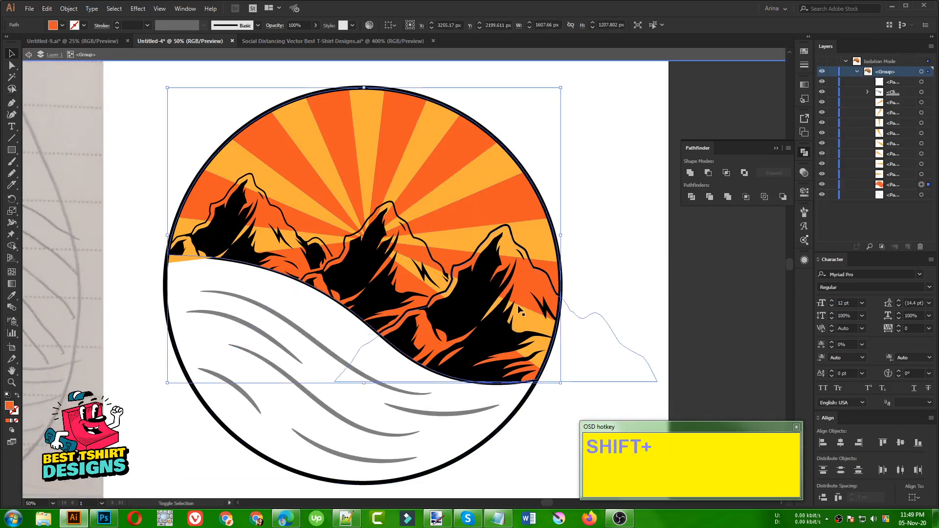
pyautogui.click(536, 240)
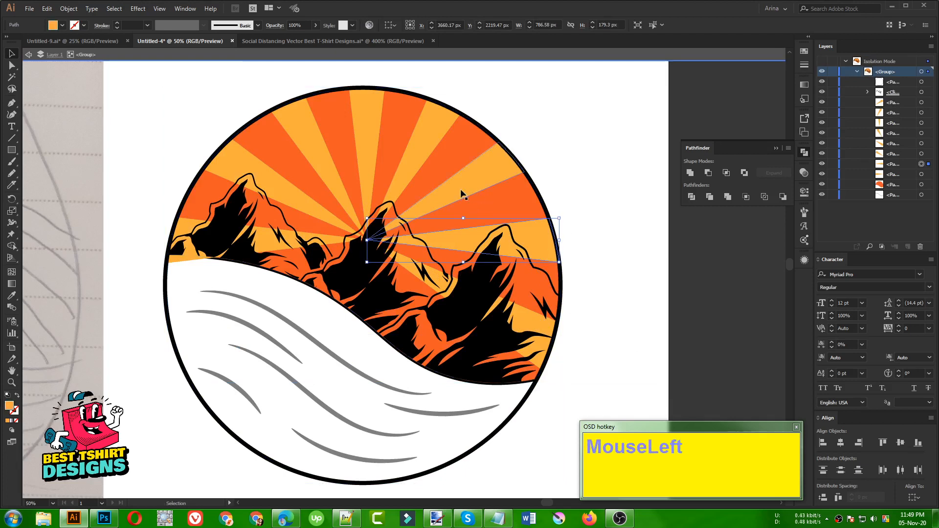
pyautogui.click(116, 8)
pyautogui.moveTo(128, 103)
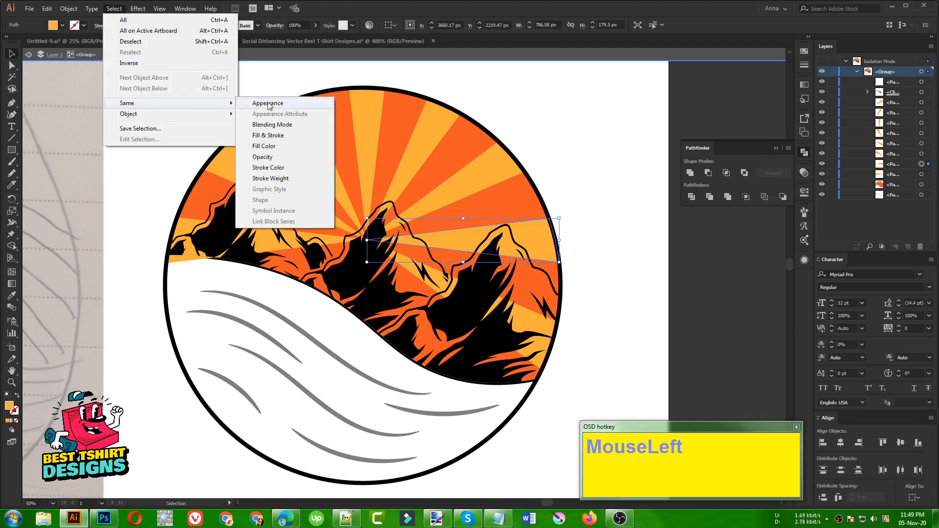
pyautogui.click(266, 147)
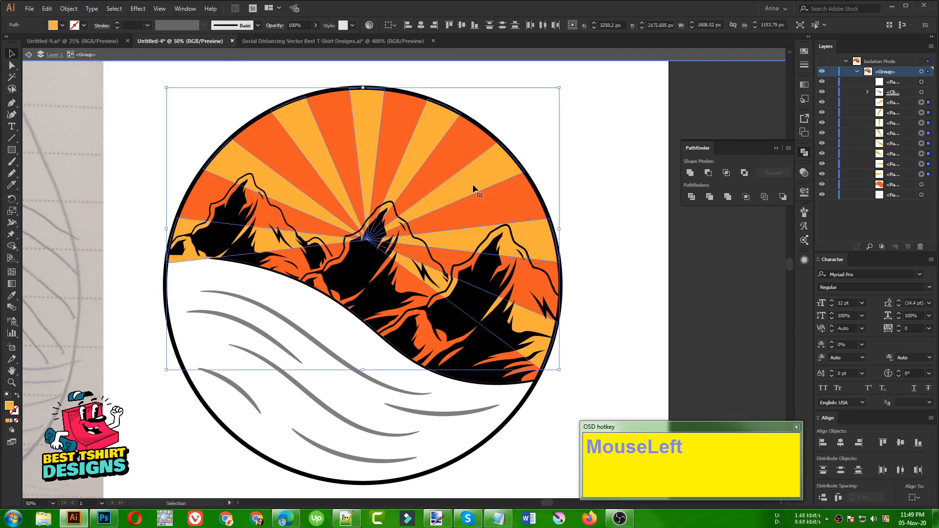
pyautogui.keyDown('shift'); pyautogui.click(465, 149); pyautogui.keyUp('shift')
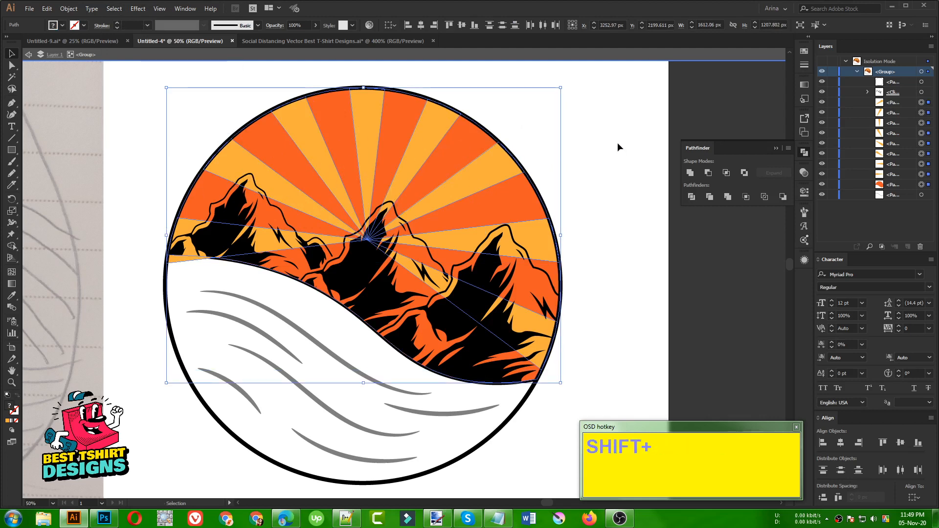
pyautogui.press('ctrl')
pyautogui.hotkey('ctrl', 'g')
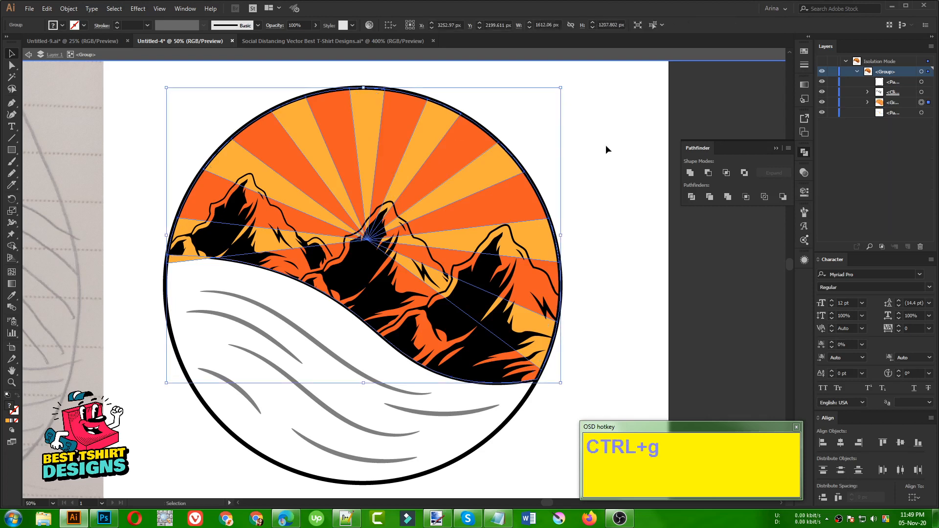
# - Make an opacity mask on the rays-and-sky group with clipping off and paste the cut mountain silhouette in place inside the mask
pyautogui.click(446, 143)
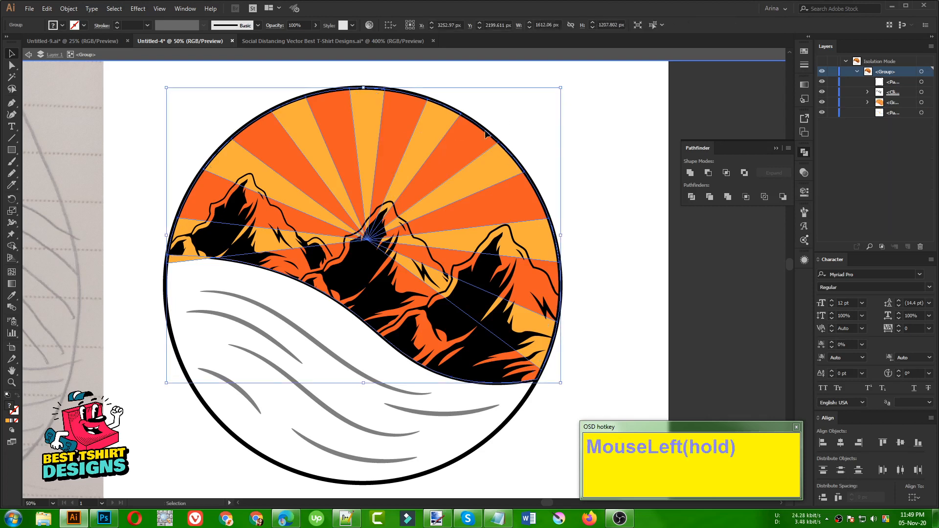
pyautogui.click(804, 172)
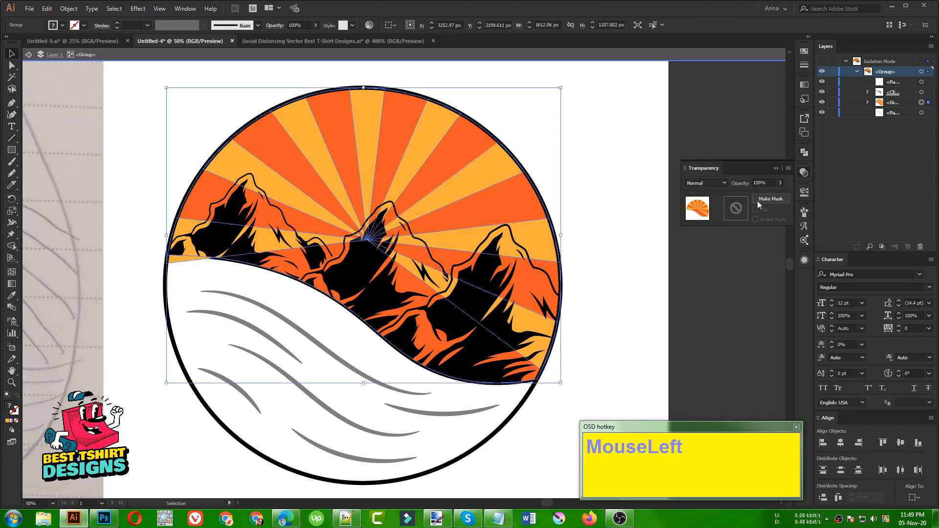
pyautogui.doubleClick(734, 208)
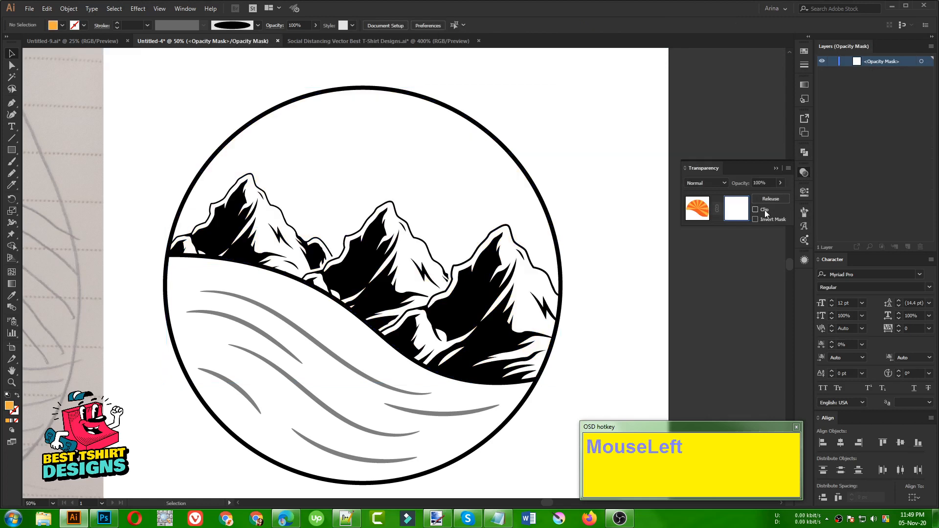
pyautogui.press('ctrl')
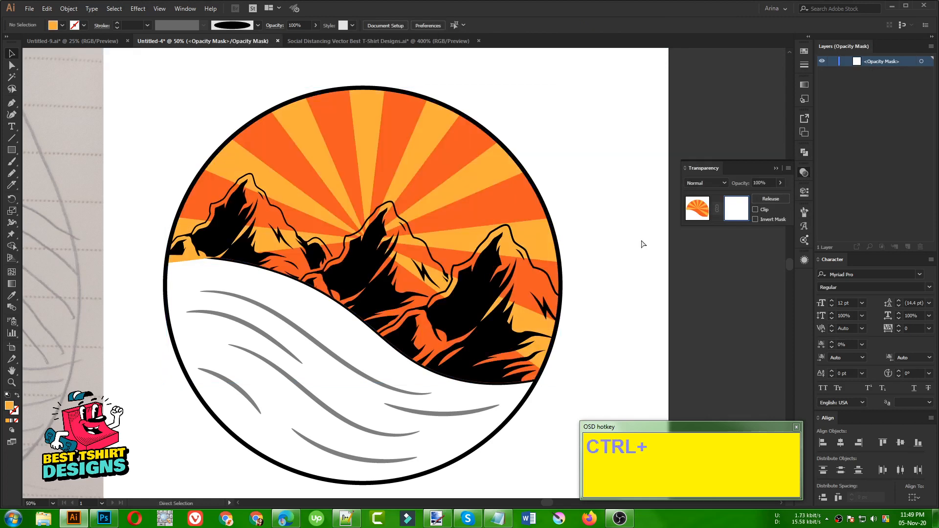
pyautogui.hotkey('ctrl', 'f')
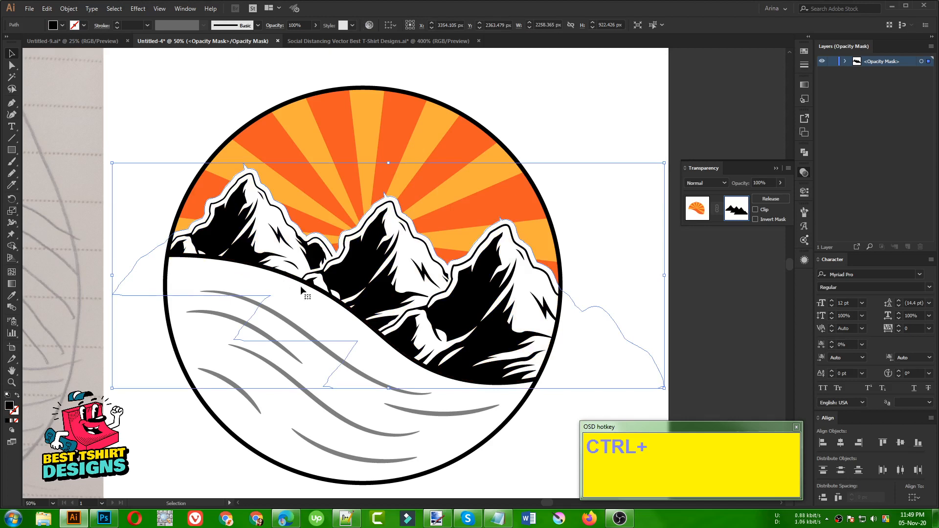
# - Delete the stray spike's anchor point above the rightmost mountain peak in the opacity mask silhouette
pyautogui.scroll(5, 498, 221)
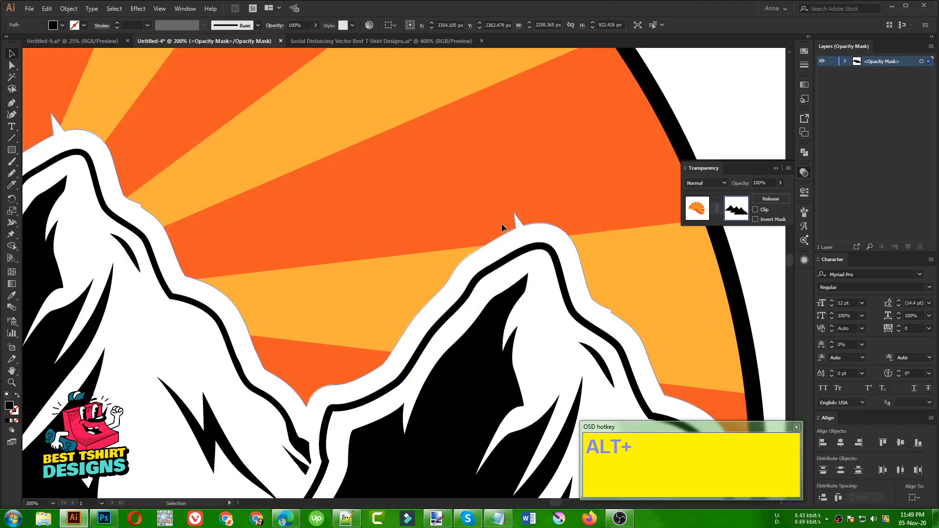
pyautogui.scroll(1, 564, 234)
pyautogui.press('a')
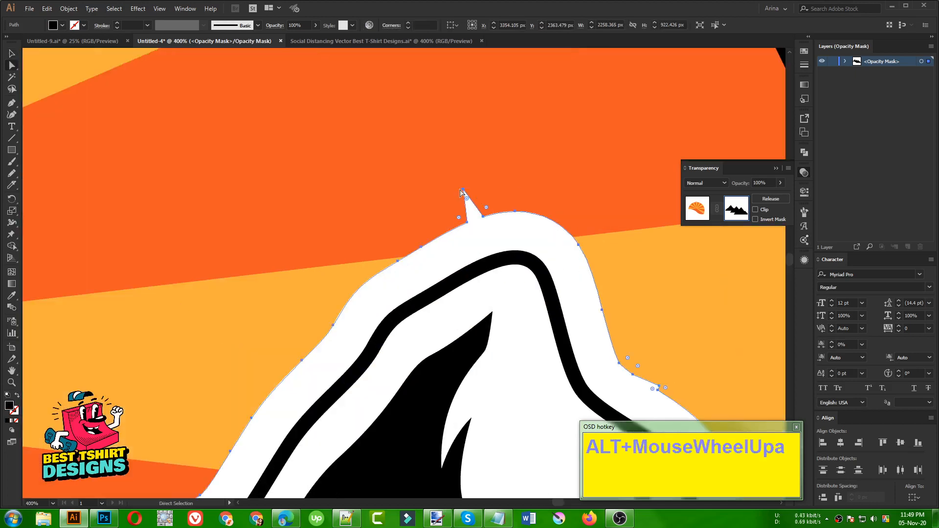
pyautogui.click(464, 189)
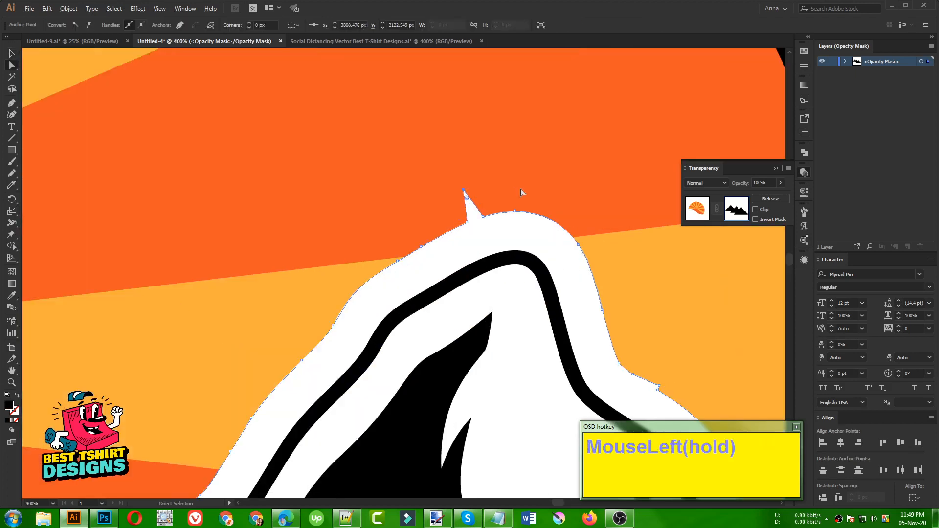
pyautogui.press('Delete')
pyautogui.scroll(-4, 538, 241)
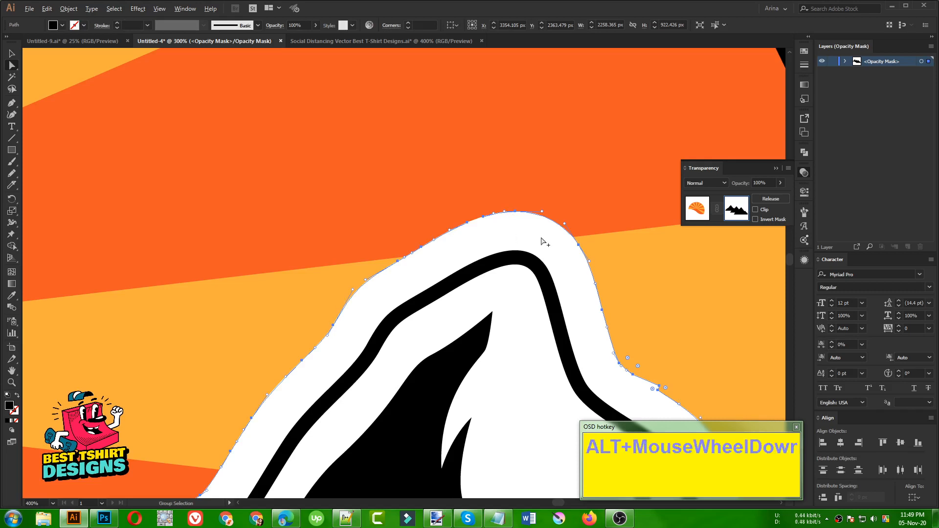
# - Try to delete the spike's anchor point above the middle mountain peak and undo the deletion
pyautogui.keyDown('alt'); pyautogui.scroll(3, 313, 191); pyautogui.keyUp('alt')
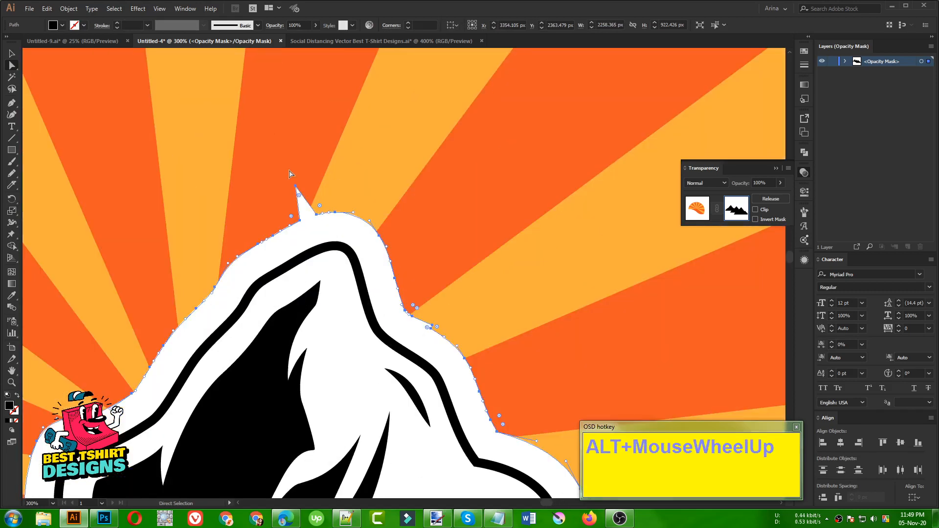
pyautogui.click(296, 186)
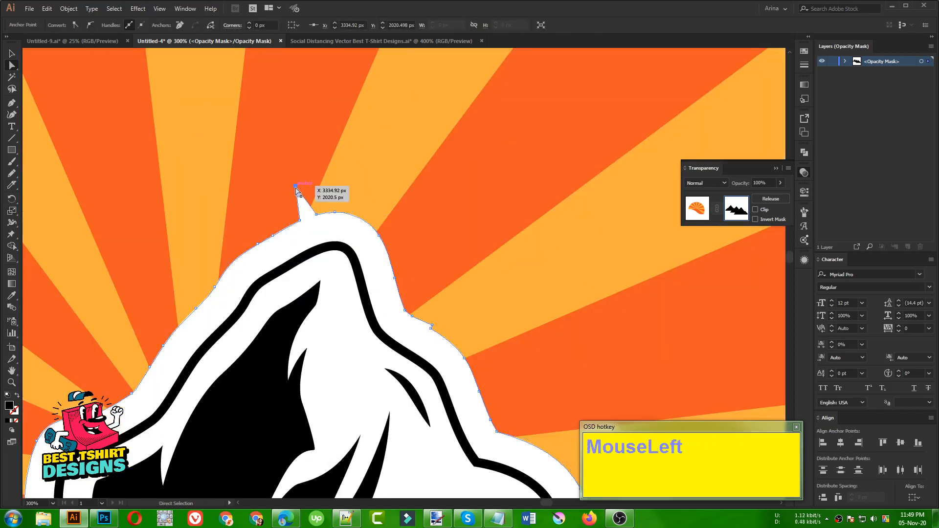
pyautogui.press('Delete')
pyautogui.hotkey('ctrl', 'z')
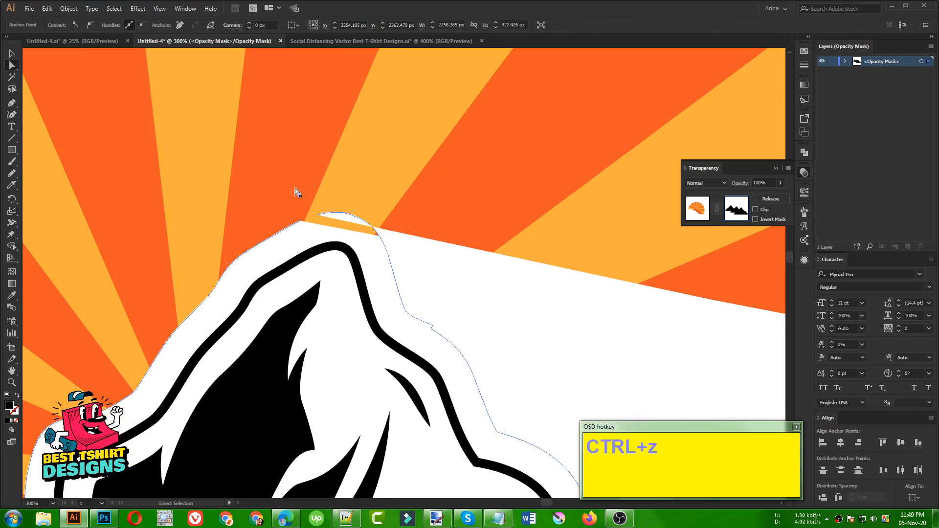
pyautogui.press('v')
pyautogui.click(295, 156)
pyautogui.click(297, 198)
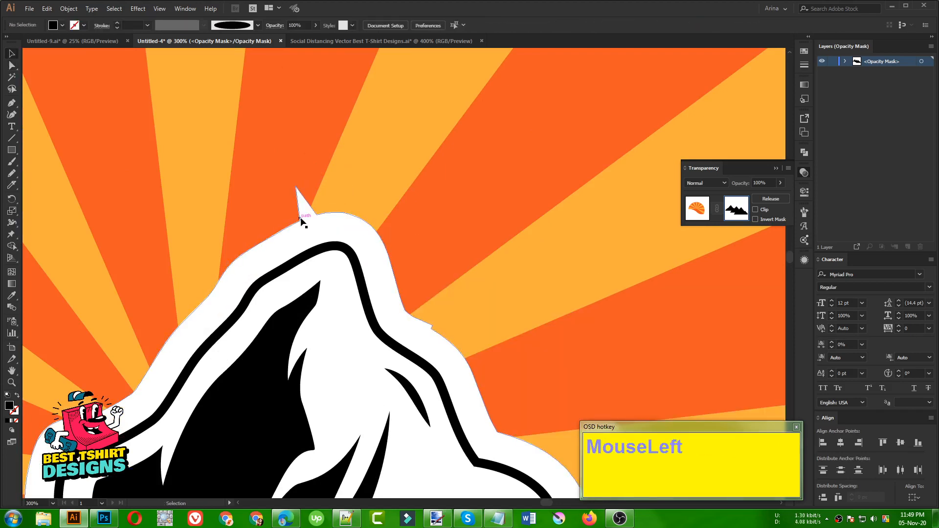
pyautogui.press('a')
pyautogui.click(296, 188)
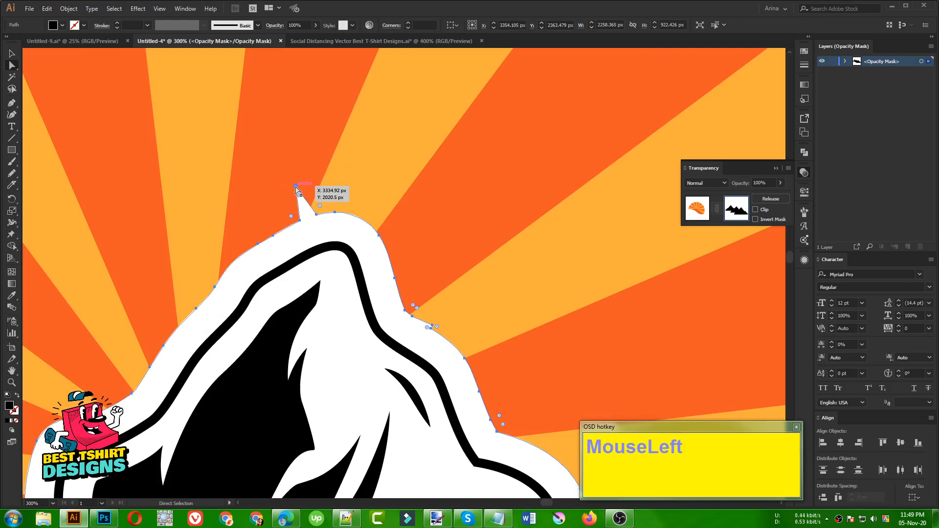
pyautogui.press('Delete')
pyautogui.hotkey('ctrl', 'z')
# - Move the spike anchor points of the middle and leftmost peaks down inside the mask silhouette so the spikes no longer stick out
pyautogui.keyDown('alt'); pyautogui.scroll(2, 297, 195); pyautogui.keyUp('alt')
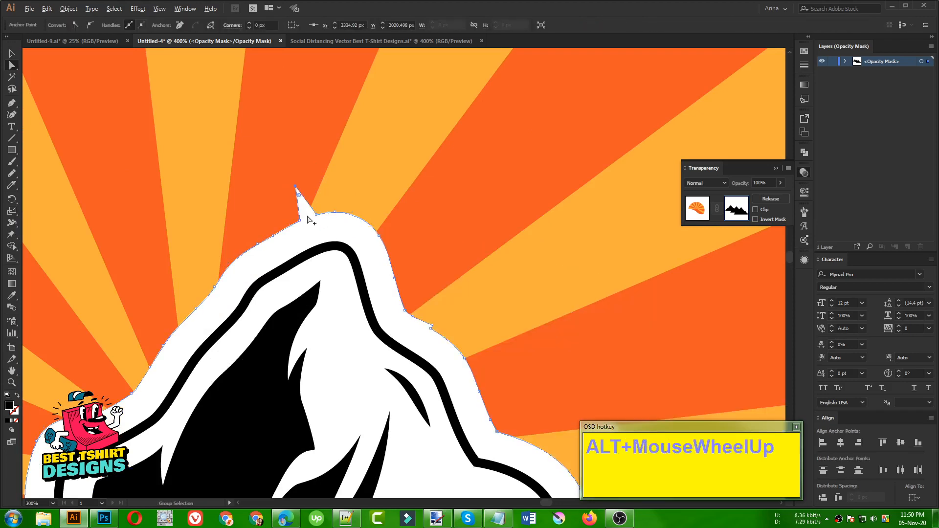
pyautogui.moveTo(287, 153); pyautogui.dragTo(307, 216)
pyautogui.keyDown('alt'); pyautogui.scroll(-2, 513, 179); pyautogui.keyUp('alt')
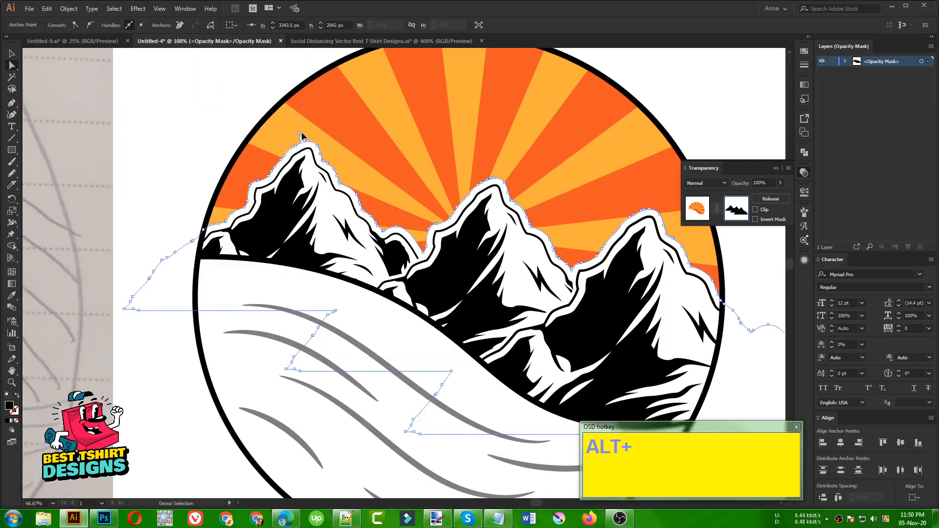
pyautogui.keyDown('alt'); pyautogui.scroll(9, 301, 136); pyautogui.keyUp('alt')
pyautogui.moveTo(258, 153); pyautogui.dragTo(336, 354)
pyautogui.keyDown('alt'); pyautogui.scroll(-4, 255, 130); pyautogui.keyUp('alt')
pyautogui.keyDown('alt'); pyautogui.scroll(-1, 225, 152); pyautogui.keyUp('alt')
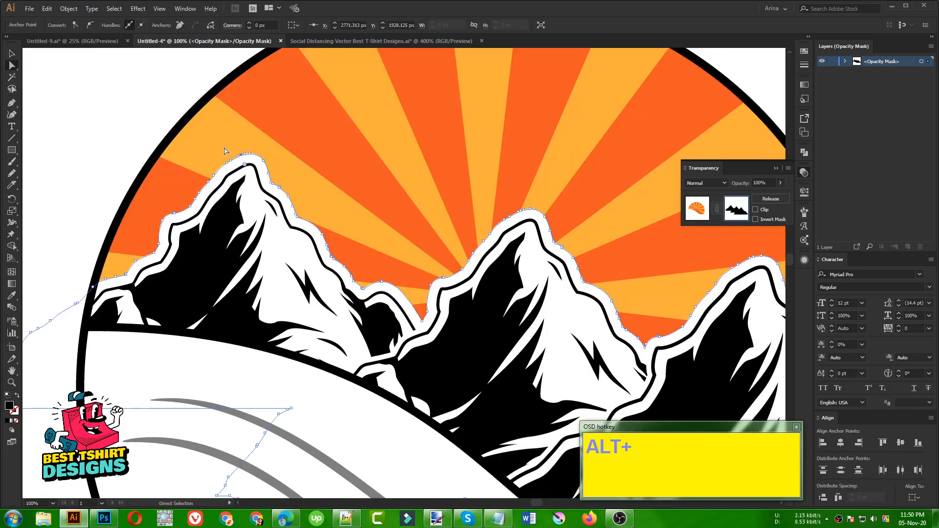
pyautogui.keyDown('alt'); pyautogui.scroll(-2, 226, 152); pyautogui.keyUp('alt')
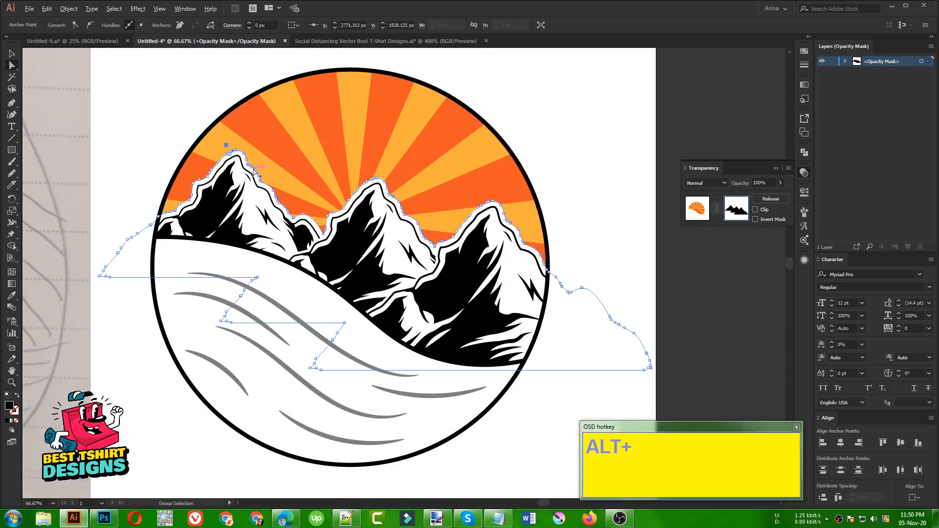
# - Deselect the silhouette, switch from the opacity mask back to the artwork and exit isolation mode
pyautogui.keyDown('alt'); pyautogui.scroll(4, 253, 168); pyautogui.keyUp('alt')
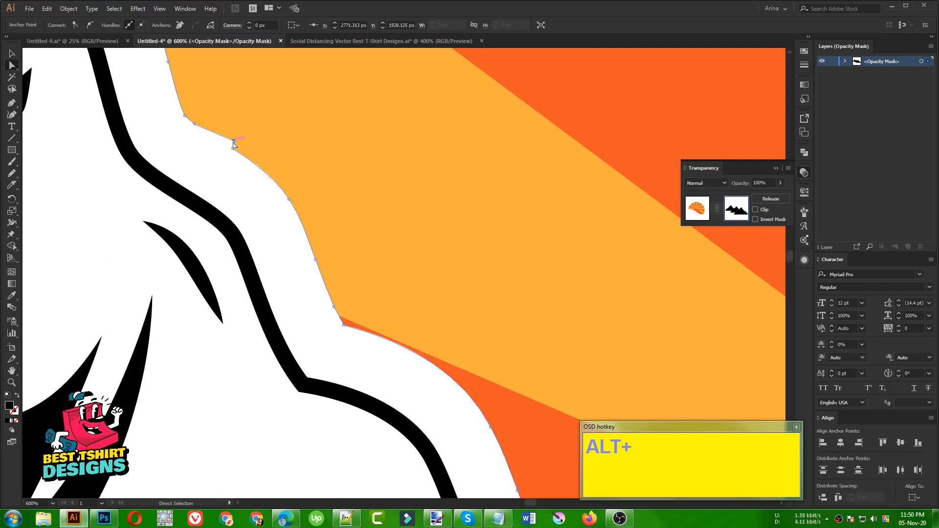
pyautogui.keyDown('alt'); pyautogui.scroll(-8, 234, 143); pyautogui.keyUp('alt')
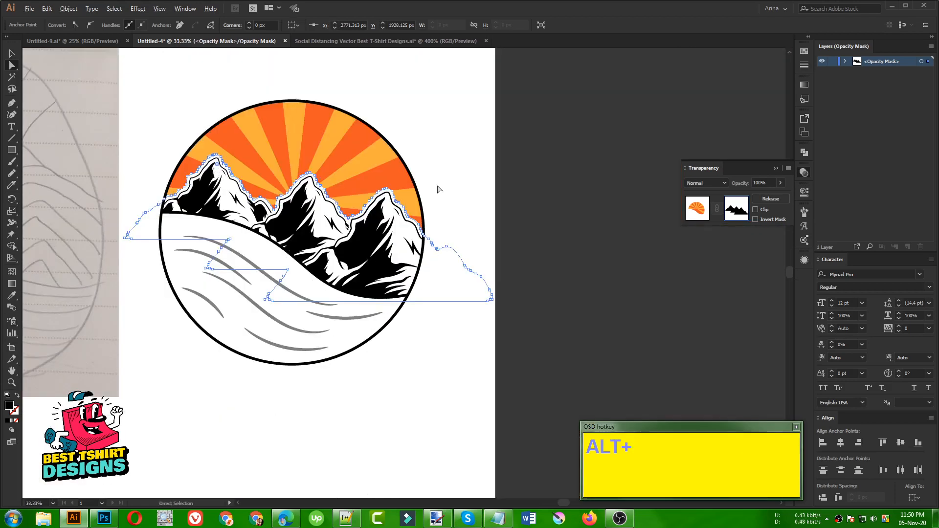
pyautogui.press('v')
pyautogui.click(454, 171)
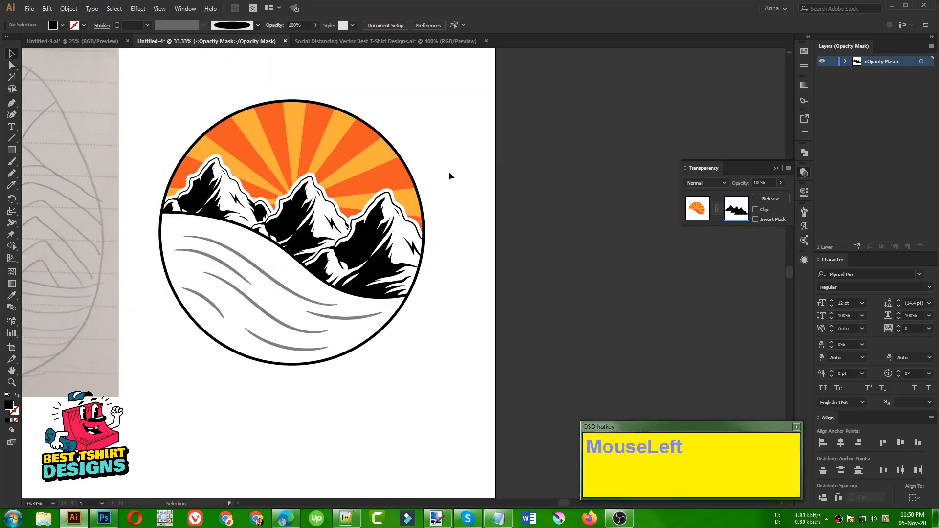
pyautogui.keyDown('alt'); pyautogui.scroll(1, 448, 171); pyautogui.keyUp('alt')
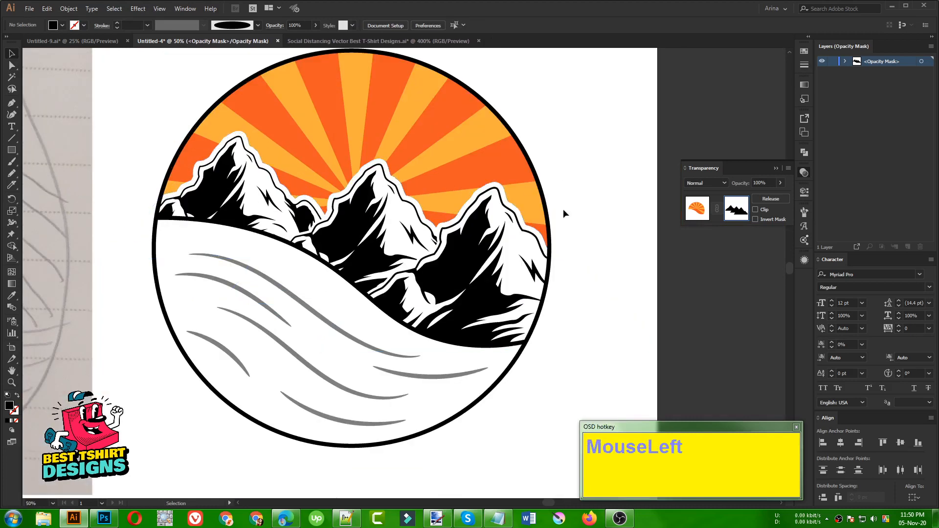
pyautogui.click(693, 215)
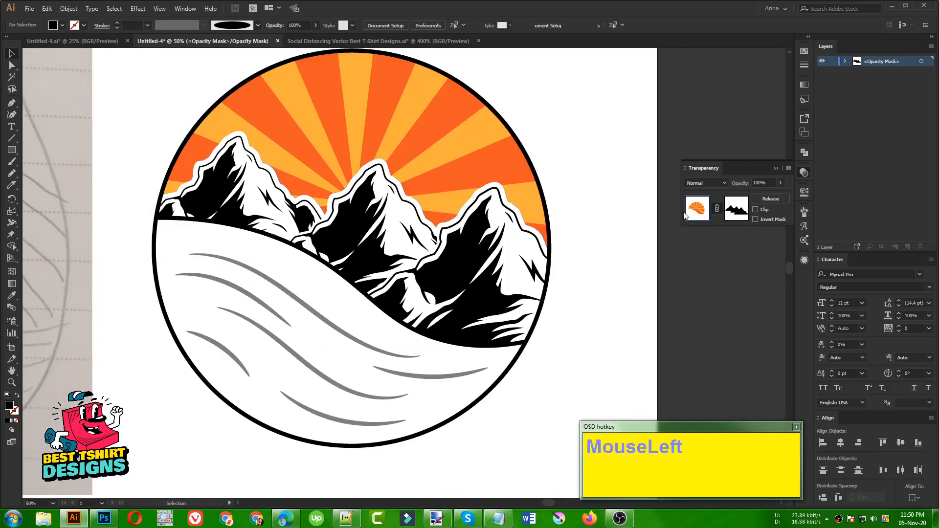
pyautogui.click(604, 200)
pyautogui.keyDown('alt'); pyautogui.scroll(-1, 257, 242); pyautogui.keyUp('alt')
pyautogui.doubleClick(509, 204)
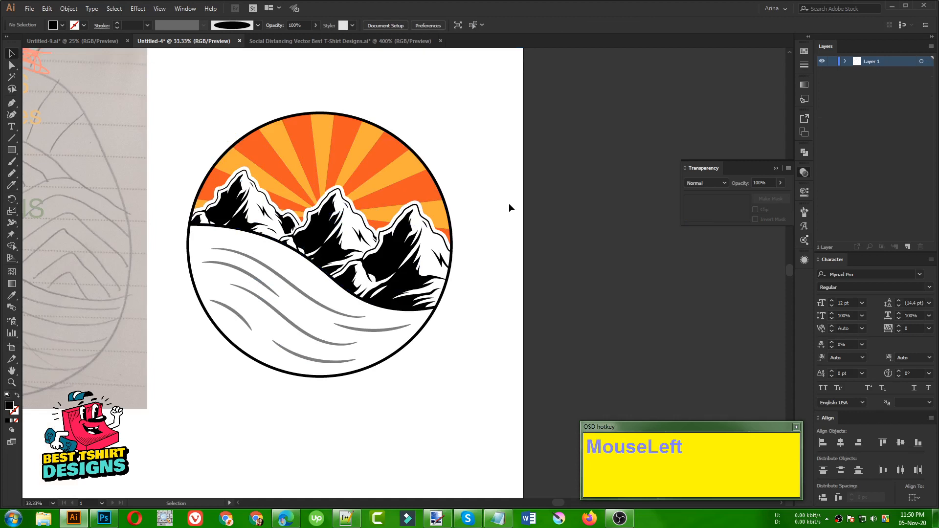
# - Isolate the mountain group nested inside the badge's clip group and select all three mountains
pyautogui.scroll(-1, 381, 242)
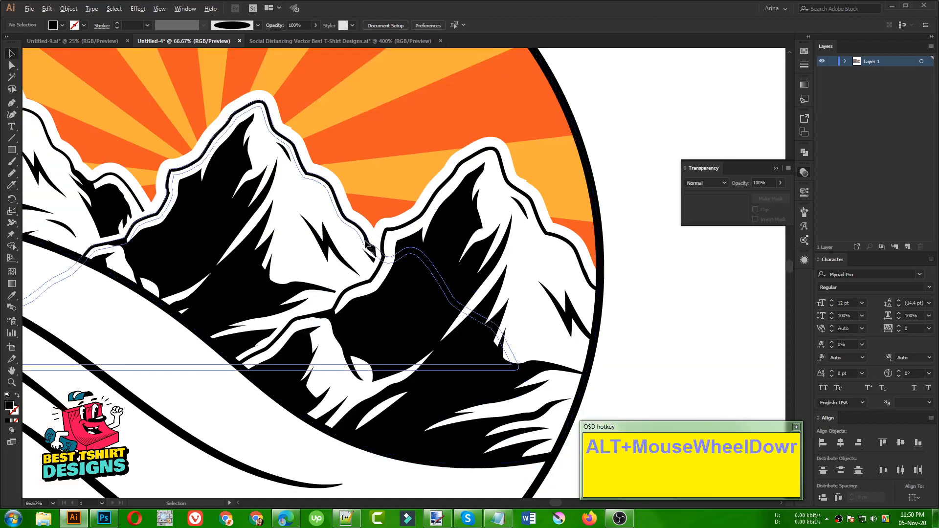
pyautogui.scroll(-1, 359, 235)
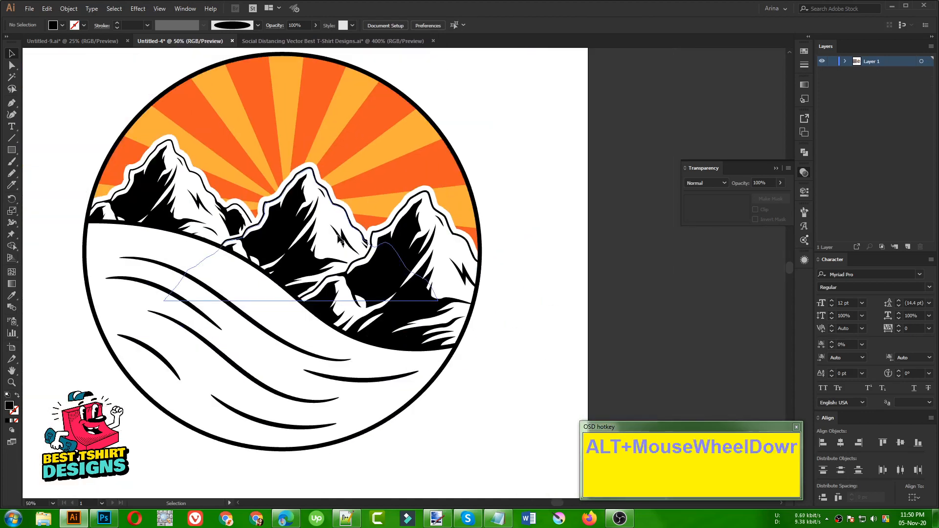
pyautogui.doubleClick(328, 260)
pyautogui.click(329, 260)
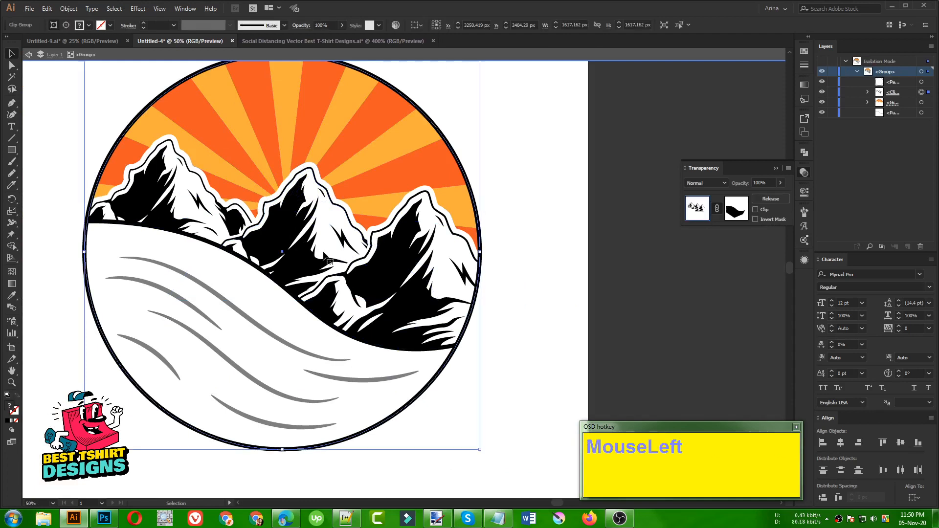
pyautogui.doubleClick(312, 258)
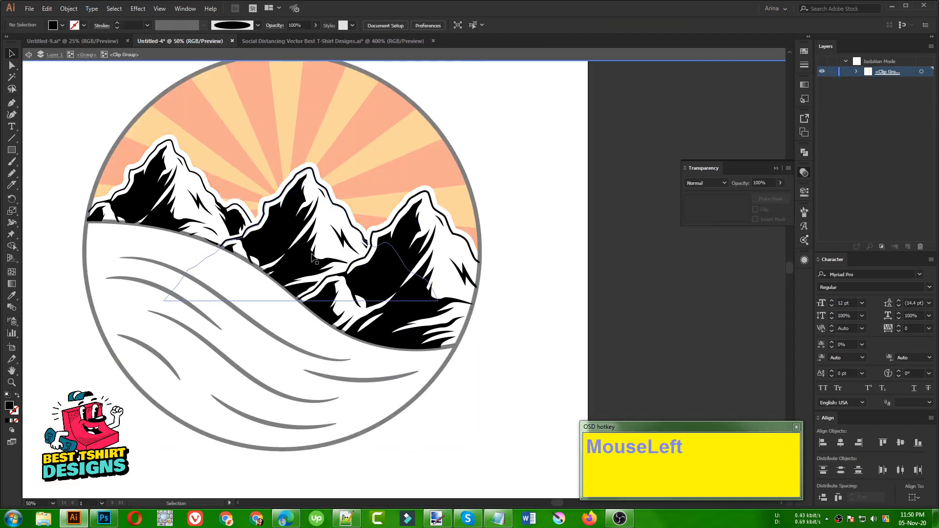
pyautogui.doubleClick(311, 257)
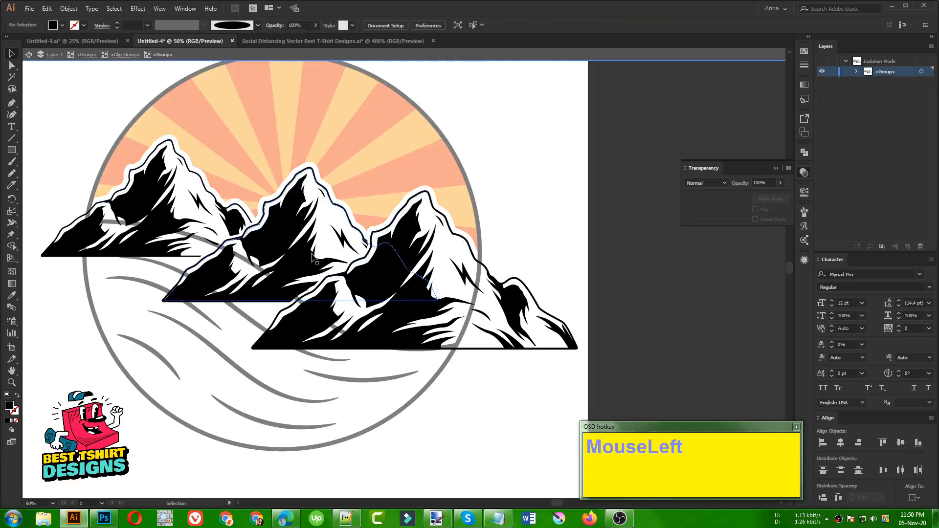
pyautogui.click(311, 258)
pyautogui.keyDown('shift'); pyautogui.click(424, 239); pyautogui.keyUp('shift')
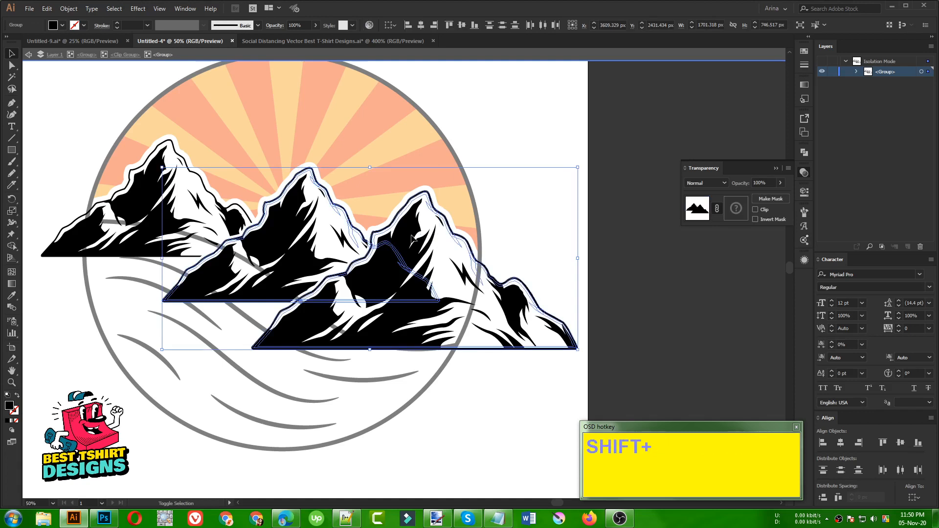
pyautogui.keyDown('shift'); pyautogui.click(160, 217); pyautogui.keyUp('shift')
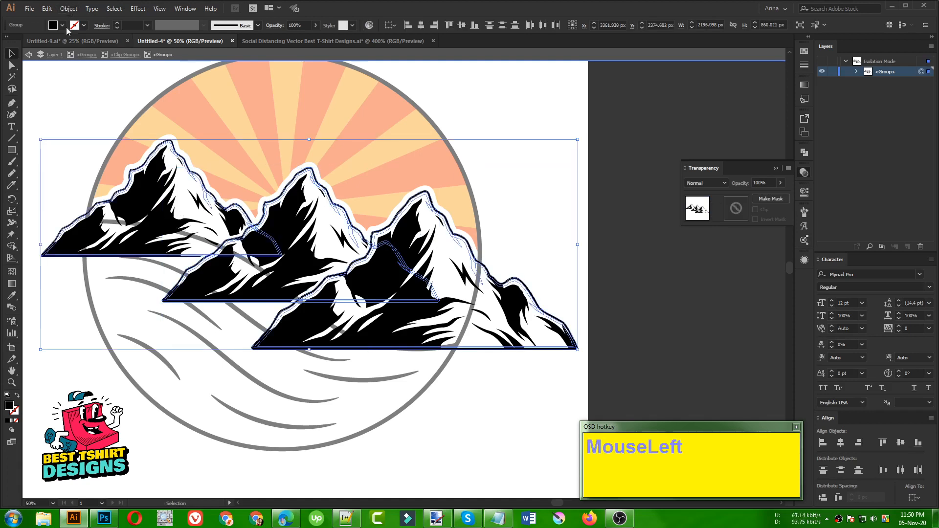
# - Apply Offset Path to the three mountains with an offset of 10 px, miter joins and a miter limit of 4
pyautogui.click(68, 8)
pyautogui.click(98, 233)
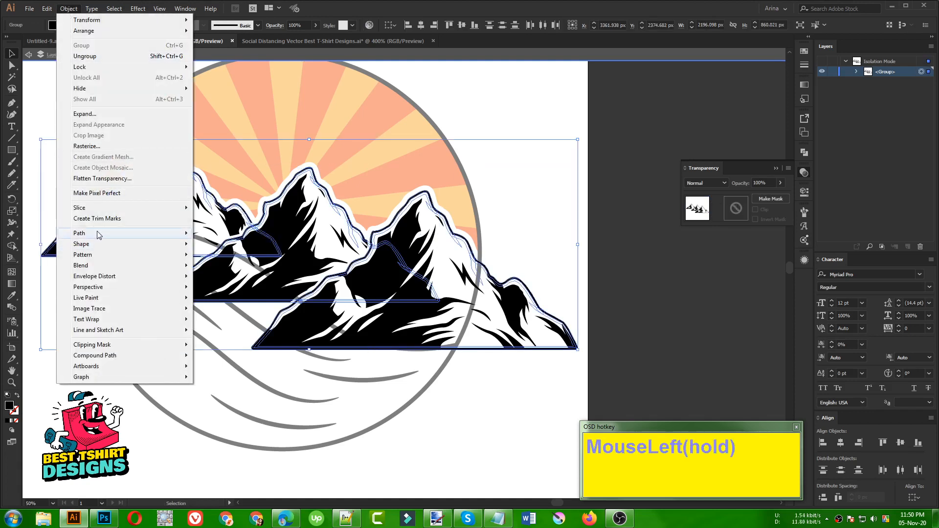
pyautogui.click(223, 269)
pyautogui.click(52, 139)
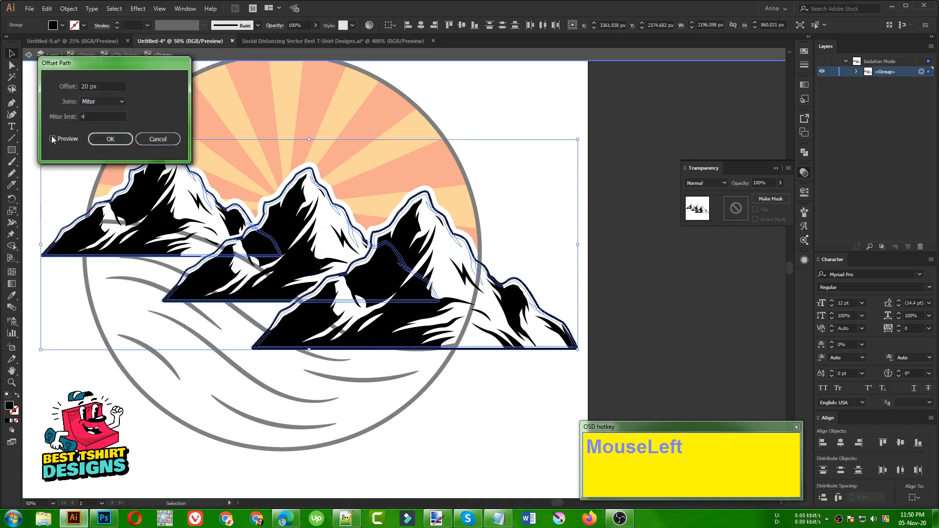
pyautogui.scroll(-1, 105, 87)
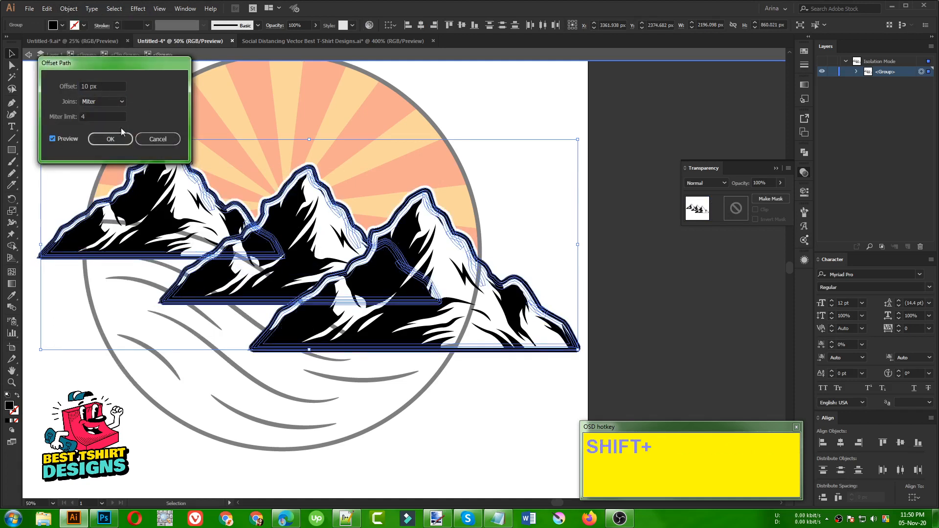
pyautogui.click(103, 140)
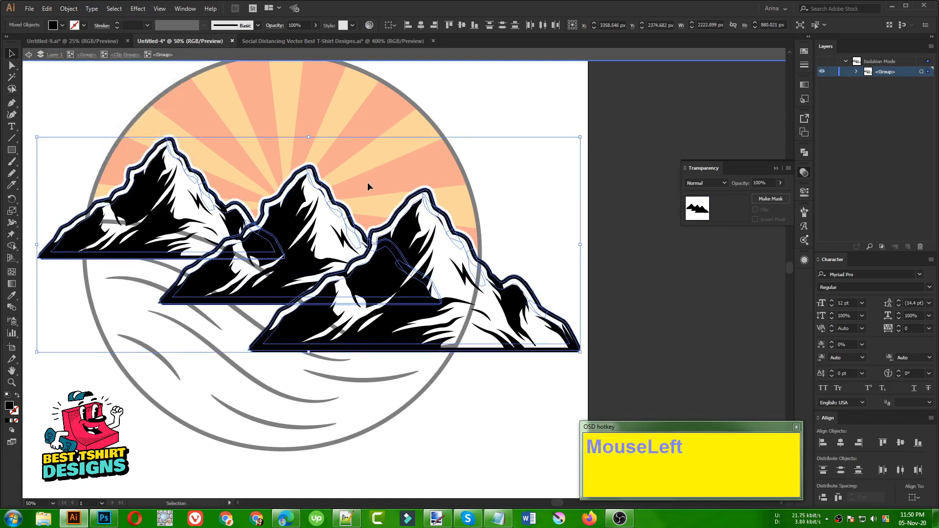
# - Cut the offset mountain outlines, return to the badge group and open the sunburst's opacity mask for editing
pyautogui.hotkey('ctrl', 'x')
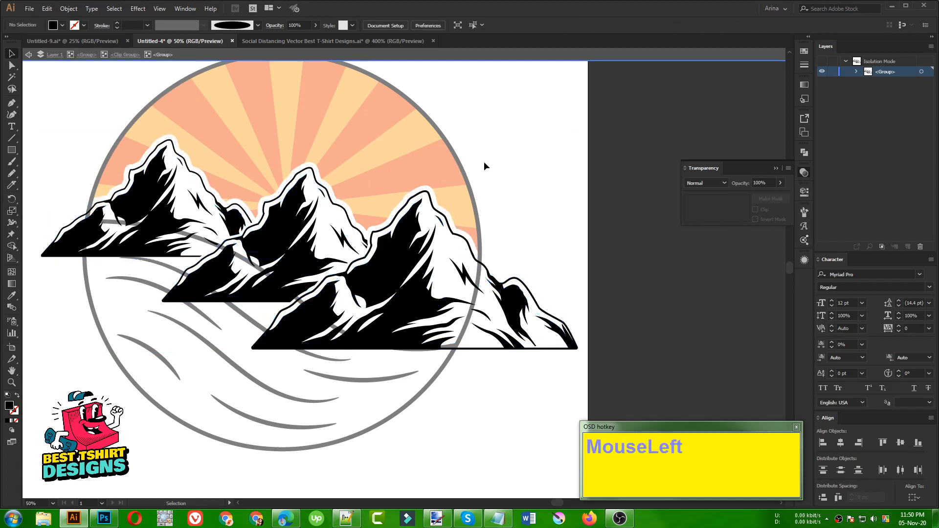
pyautogui.doubleClick(483, 161)
pyautogui.doubleClick(396, 168)
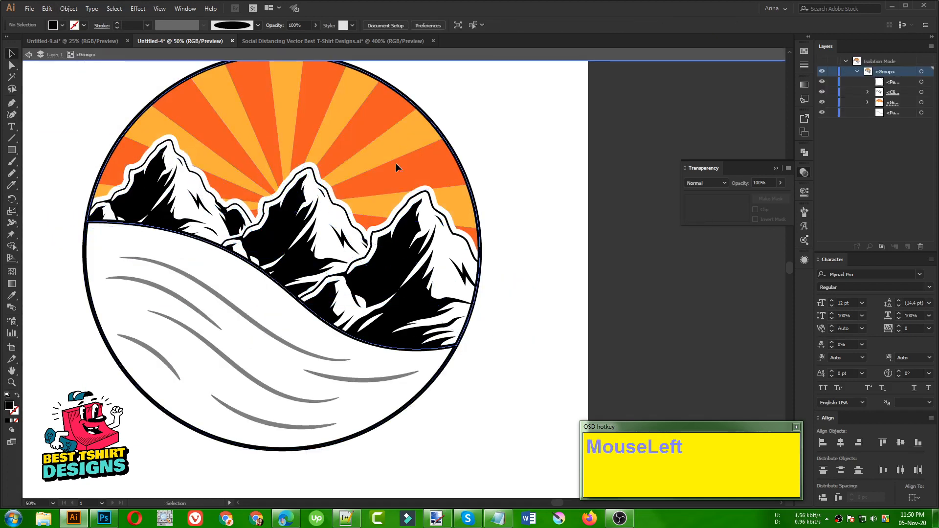
pyautogui.click(396, 167)
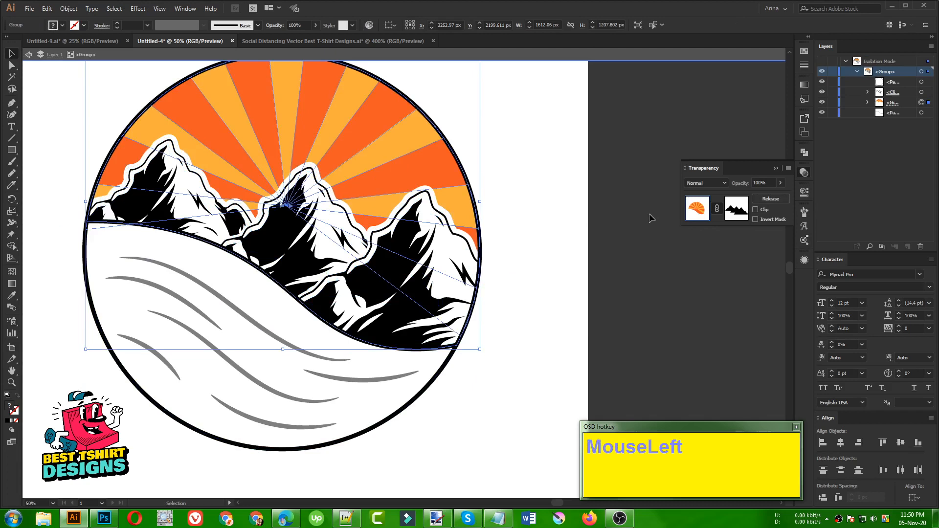
pyautogui.click(736, 210)
# - Replace the old mountain silhouette in the opacity mask with the cut offset outlines, pasted in front in place
pyautogui.keyDown('alt'); pyautogui.scroll(-1, 523, 312); pyautogui.keyUp('alt')
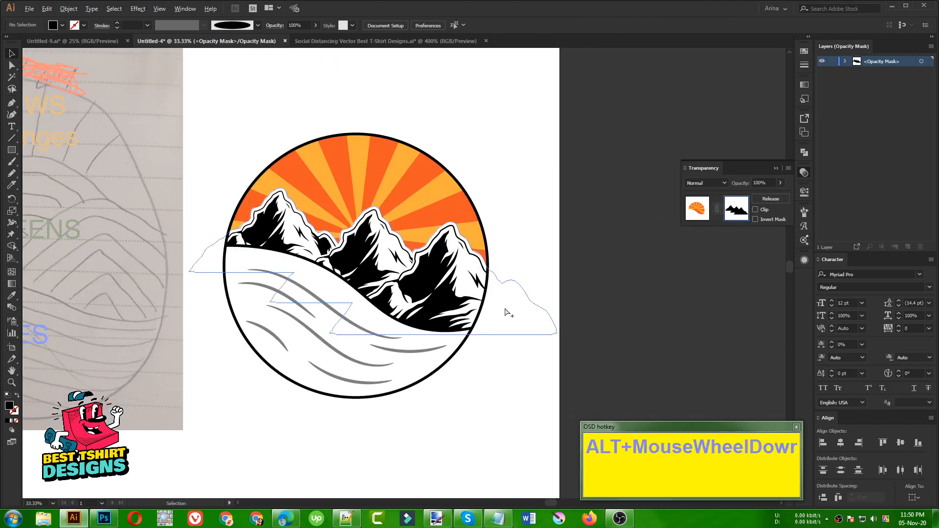
pyautogui.moveTo(533, 402); pyautogui.dragTo(174, 128)
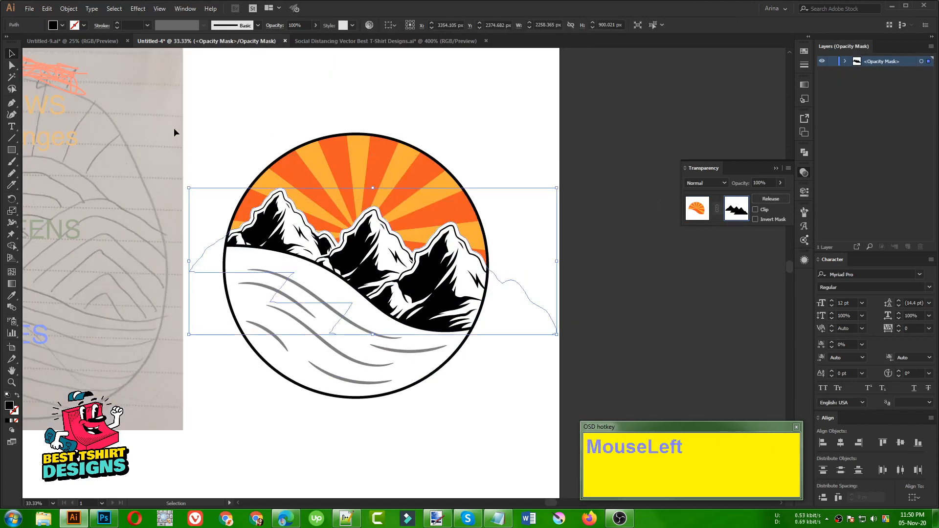
pyautogui.press('Delete')
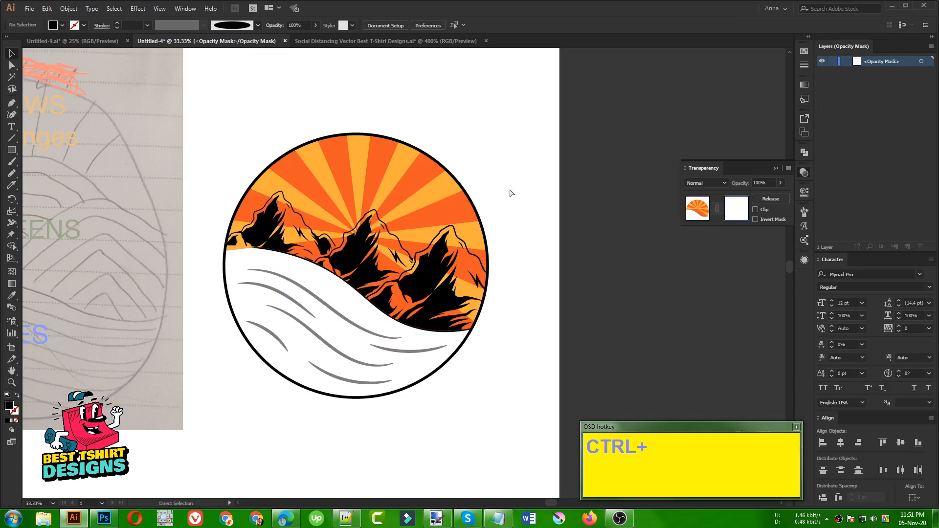
pyautogui.hotkey('ctrl', 'f')
# - Unite the pasted mountain outlines in the opacity mask into a single silhouette
pyautogui.keyDown('alt'); pyautogui.scroll(2, 380, 239); pyautogui.keyUp('alt')
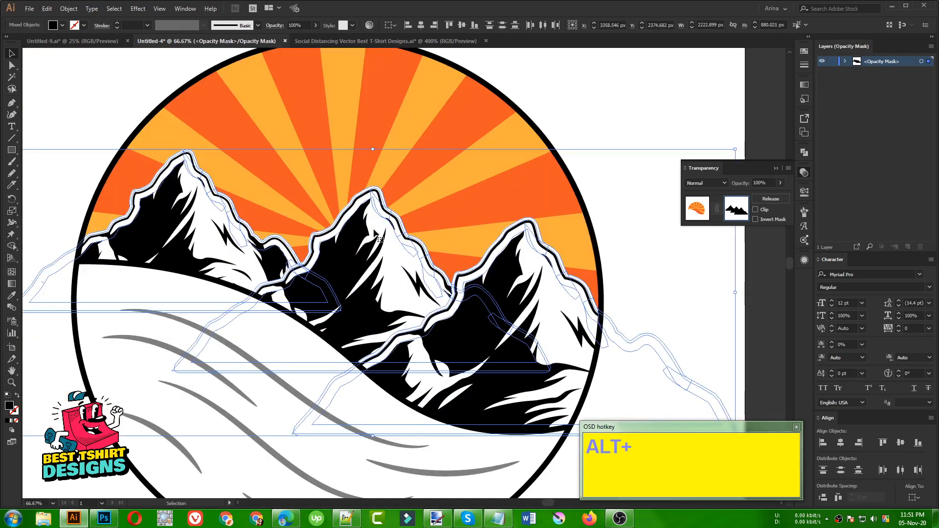
pyautogui.keyDown('alt'); pyautogui.scroll(-2, 184, 171); pyautogui.keyUp('alt')
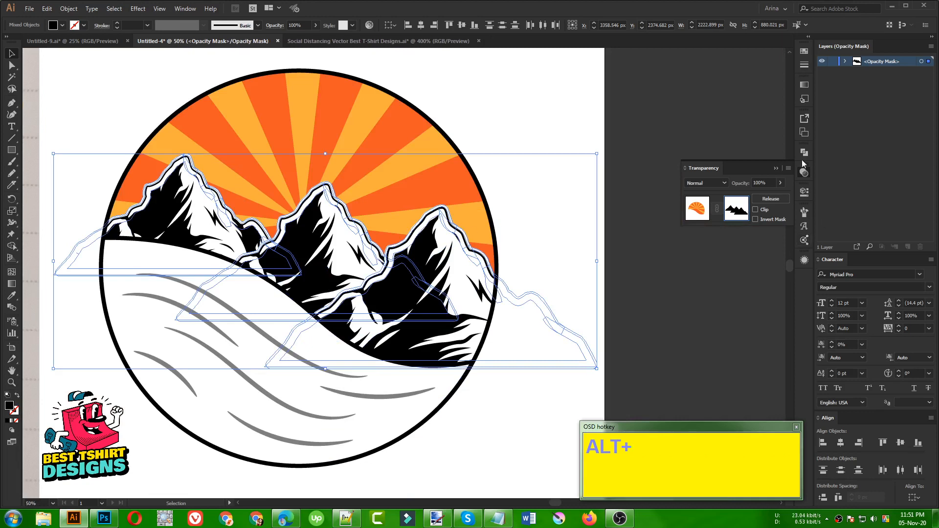
pyautogui.click(804, 152)
pyautogui.click(690, 173)
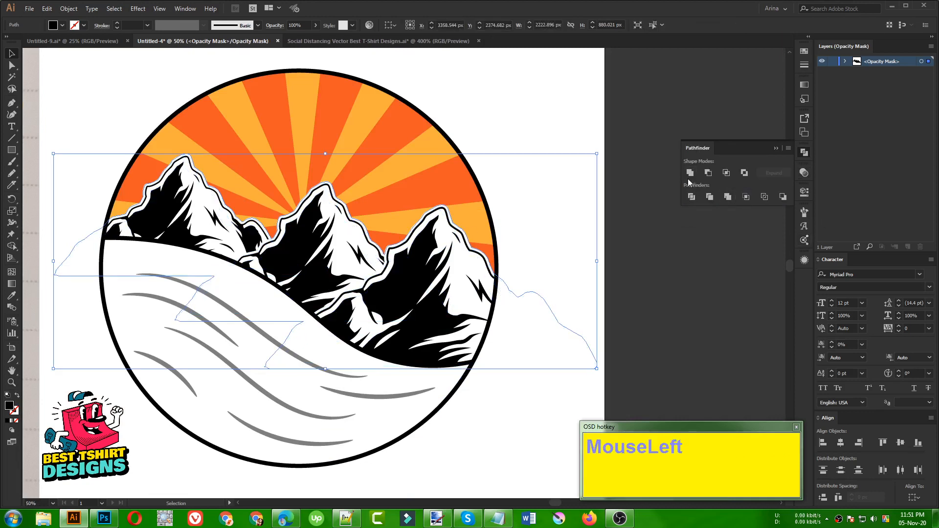
# - Deselect the silhouette, switch from the opacity mask back to the artwork and exit isolation mode
pyautogui.click(637, 252)
pyautogui.click(804, 173)
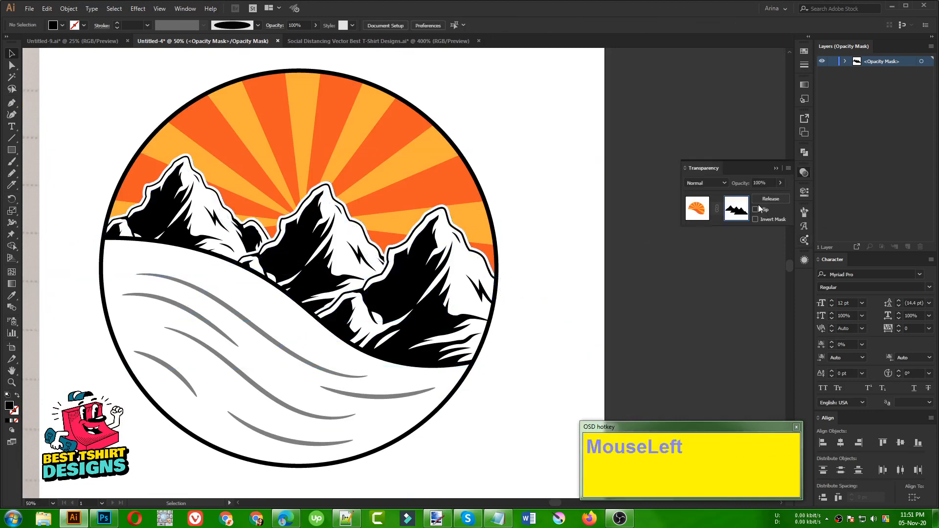
pyautogui.click(700, 214)
pyautogui.click(643, 287)
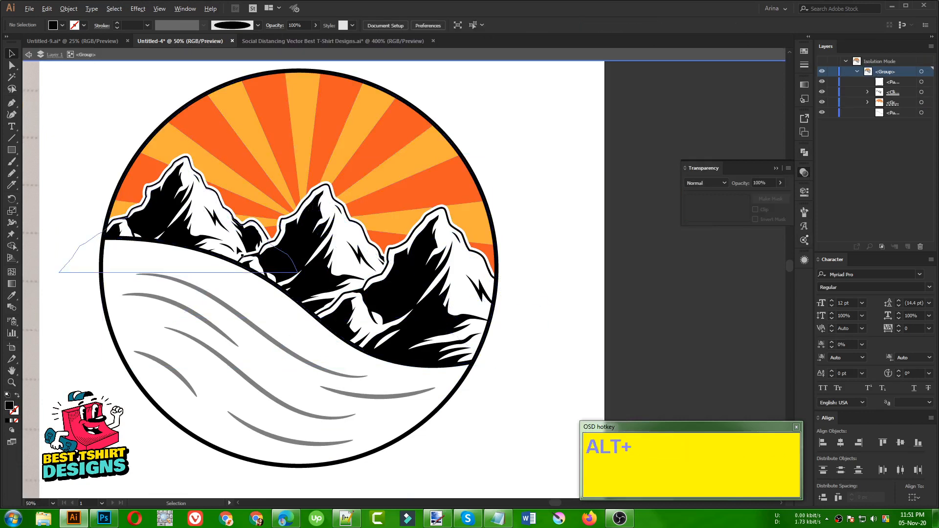
pyautogui.keyDown('alt'); pyautogui.scroll(-1, 517, 318); pyautogui.keyUp('alt')
pyautogui.doubleClick(445, 297)
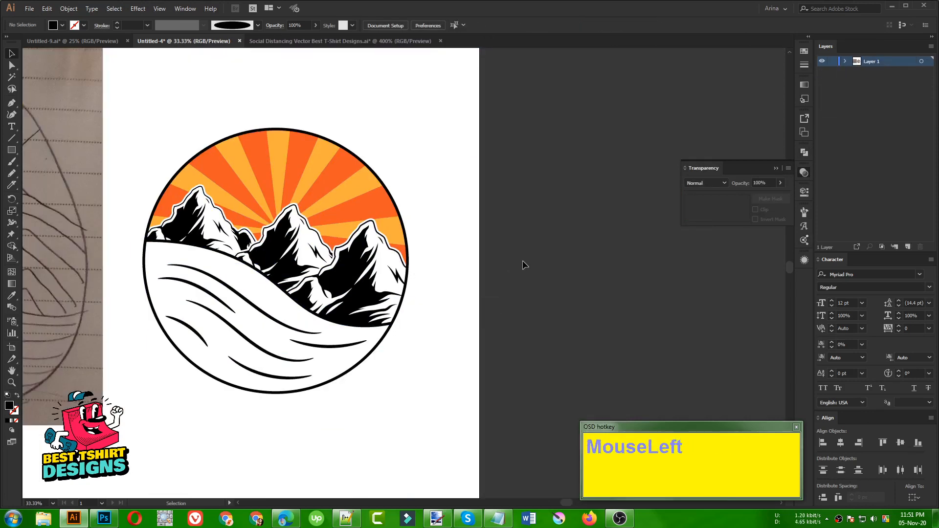
# - Isolate the mountain group nested inside the badge's clip group
pyautogui.keyDown('alt'); pyautogui.scroll(1, 183, 336); pyautogui.keyUp('alt')
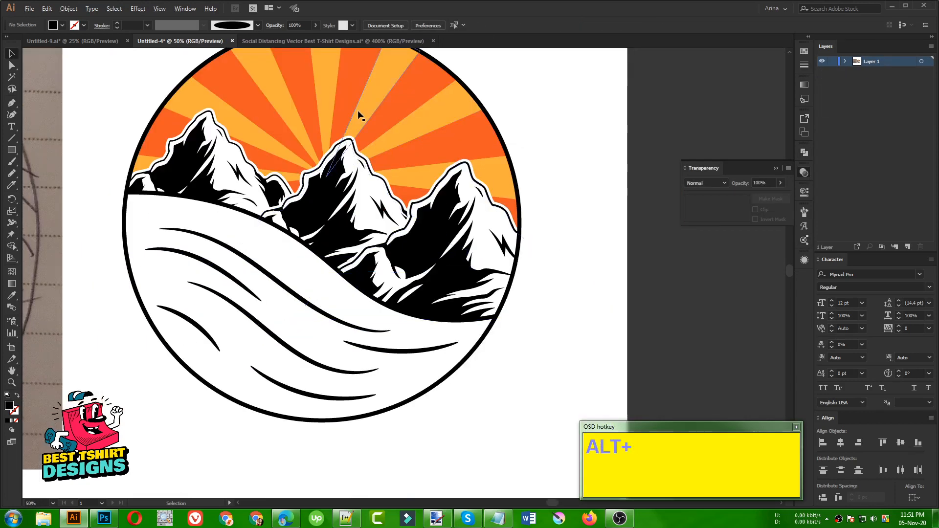
pyautogui.scroll(1, 420, 234)
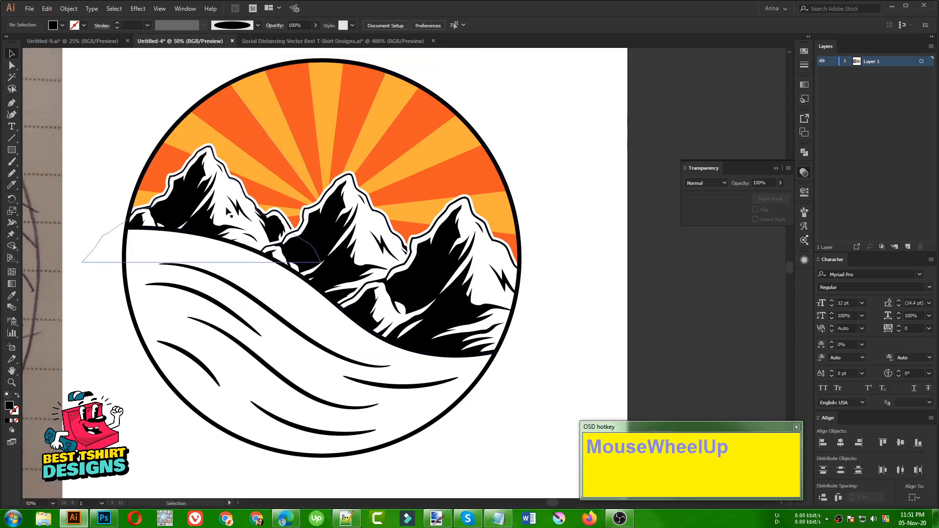
pyautogui.click(205, 219)
pyautogui.doubleClick(205, 219)
pyautogui.keyDown('alt'); pyautogui.scroll(-2, 329, 255); pyautogui.keyUp('alt')
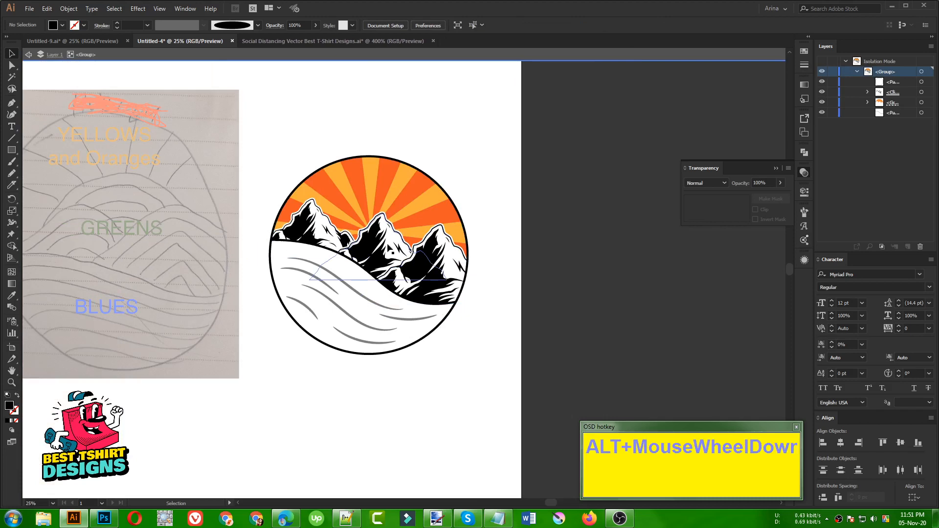
pyautogui.keyDown('alt'); pyautogui.scroll(2, 375, 240); pyautogui.keyUp('alt')
pyautogui.keyDown('alt'); pyautogui.scroll(1, 376, 240); pyautogui.keyUp('alt')
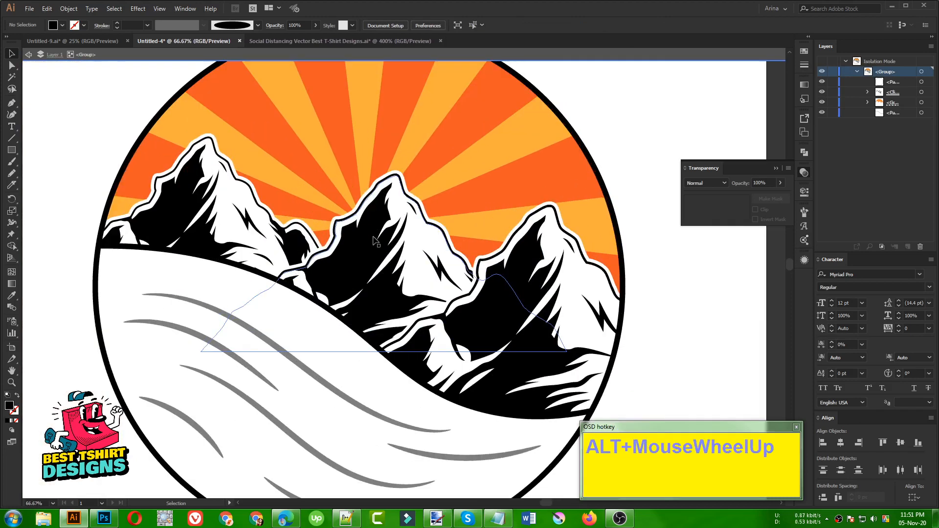
pyautogui.doubleClick(375, 240)
pyautogui.doubleClick(376, 240)
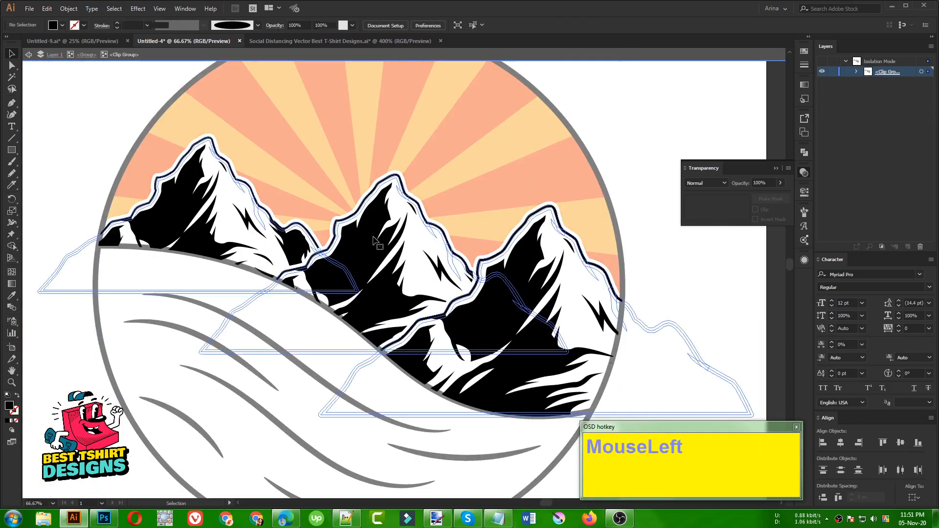
pyautogui.click(375, 240)
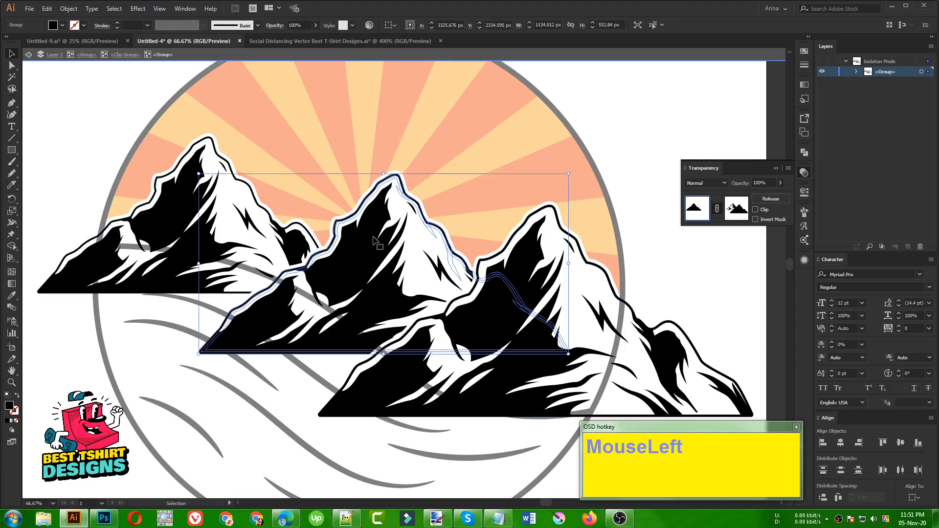
# - Draw a rectangle about 2528 × 1202 px covering all three mountains and fill it with green
pyautogui.keyDown('alt'); pyautogui.scroll(-1, 296, 218); pyautogui.keyUp('alt')
pyautogui.click(142, 304)
pyautogui.click(12, 151)
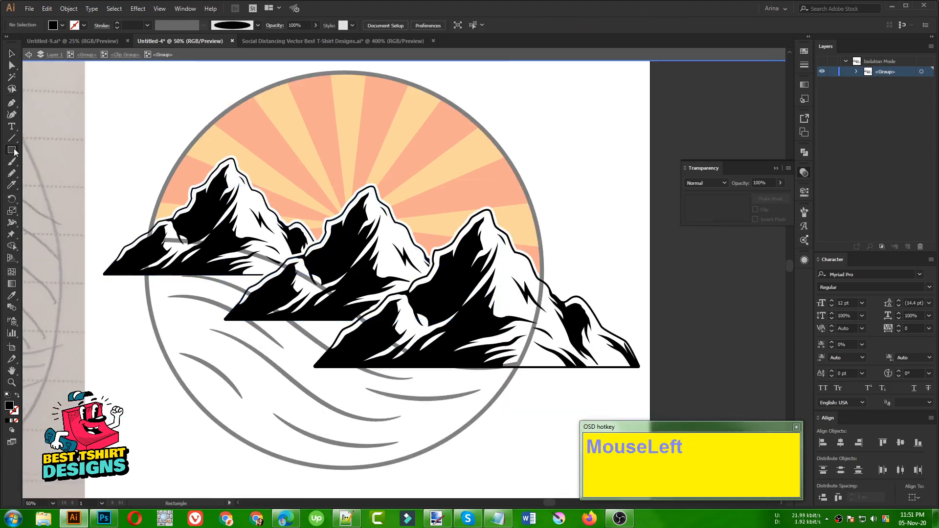
pyautogui.moveTo(77, 113); pyautogui.dragTo(694, 407)
pyautogui.click(63, 25)
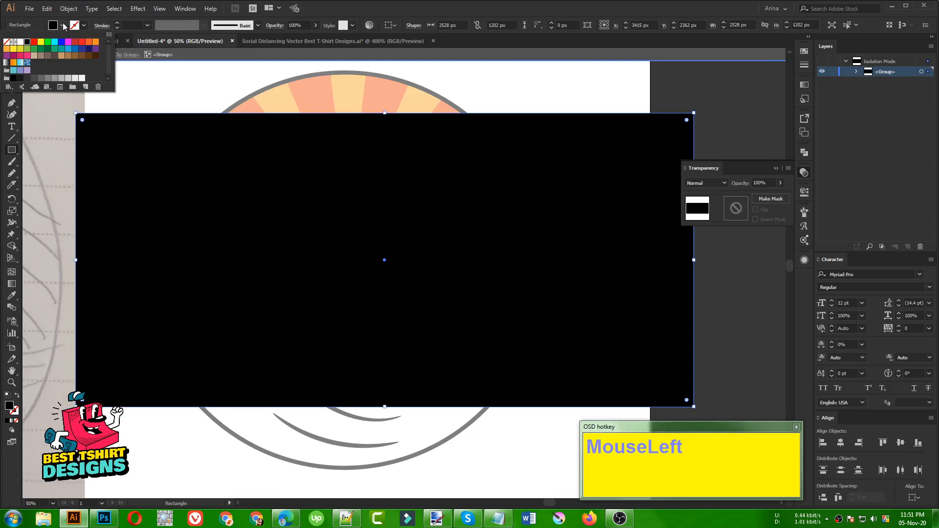
pyautogui.click(35, 51)
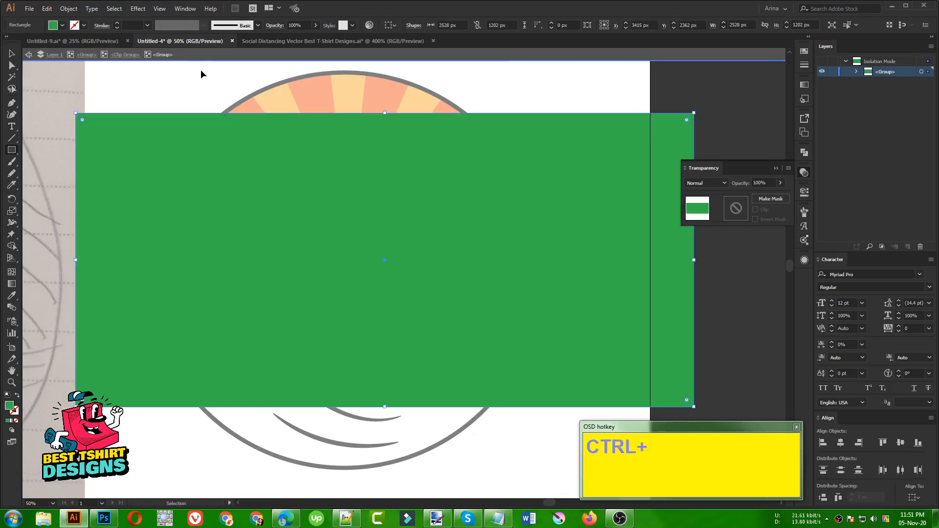
# - Cut the green rectangle, select all three mountains and paste the rectangle behind them in place
pyautogui.hotkey('ctrl', 'x')
pyautogui.press('v')
pyautogui.click(259, 232)
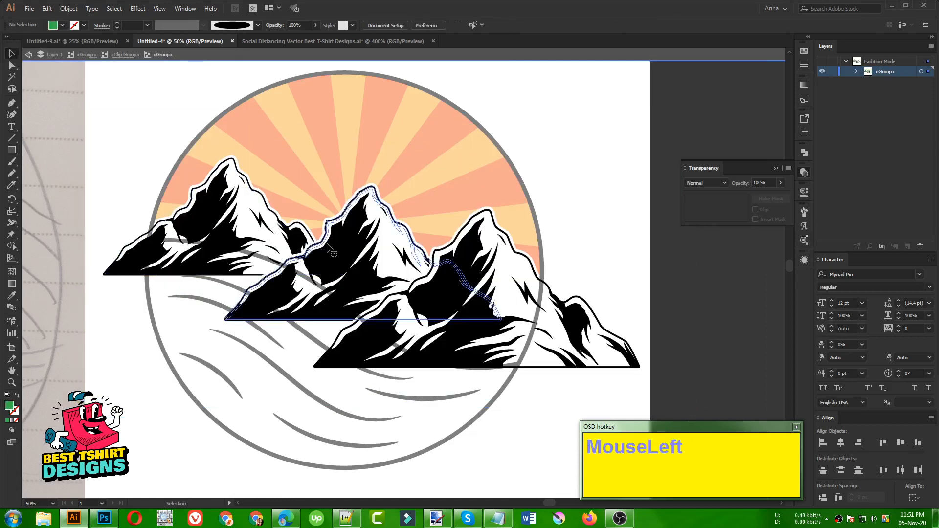
pyautogui.keyDown('shift'); pyautogui.click(235, 233); pyautogui.keyUp('shift')
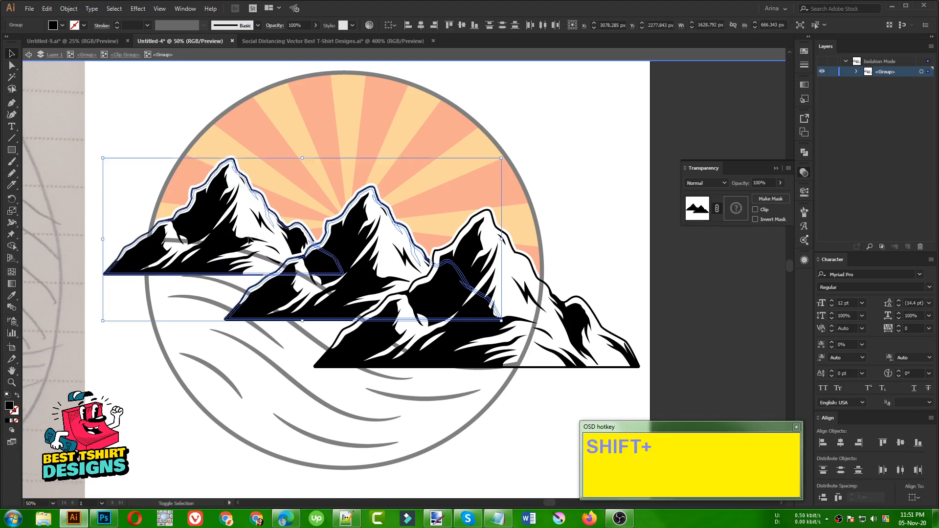
pyautogui.keyDown('shift'); pyautogui.click(528, 292); pyautogui.keyUp('shift')
pyautogui.press('ctrl')
pyautogui.hotkey('ctrl', 'b')
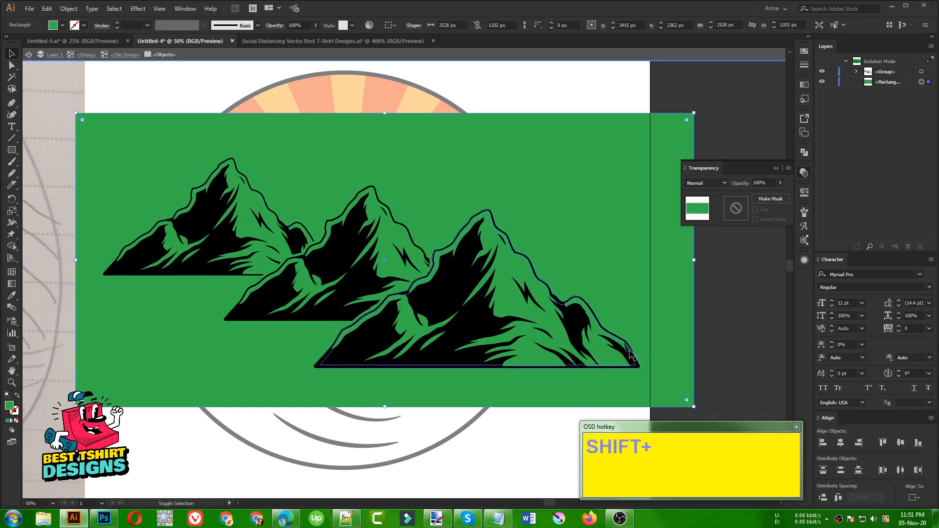
# - Select the mountains together with the green rectangle and remove the green area outside the mountains with the Shape Builder tool
pyautogui.keyDown('shift'); pyautogui.click(426, 255); pyautogui.keyUp('shift')
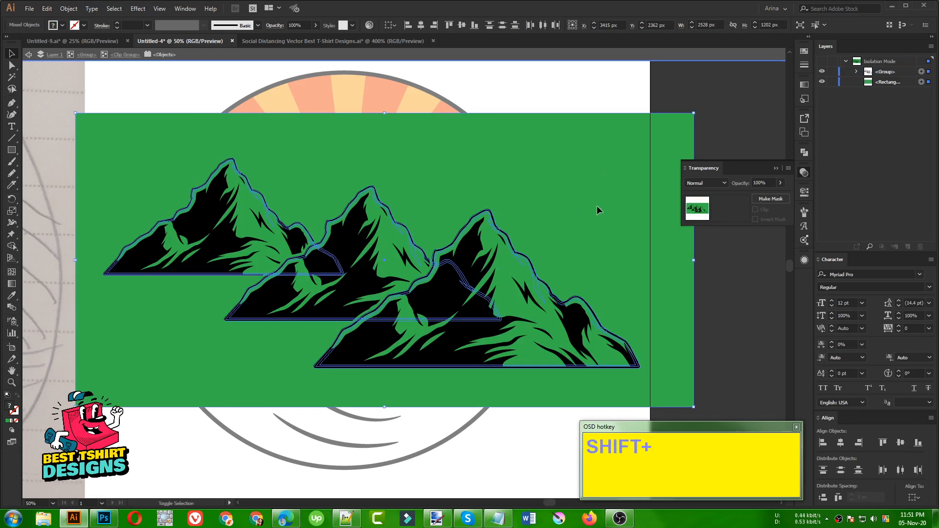
pyautogui.hotkey('shift', 'm')
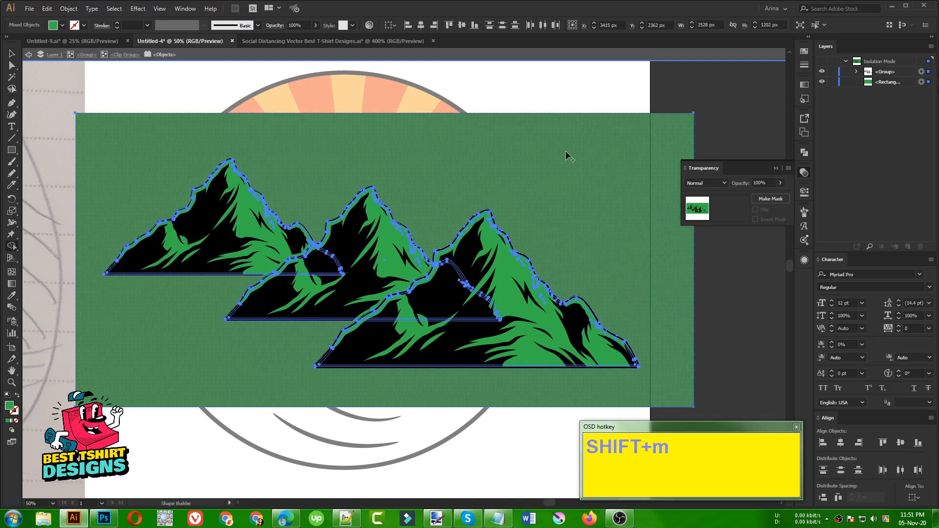
pyautogui.press('alt')
pyautogui.keyDown('alt'); pyautogui.click(566, 154); pyautogui.keyUp('alt')
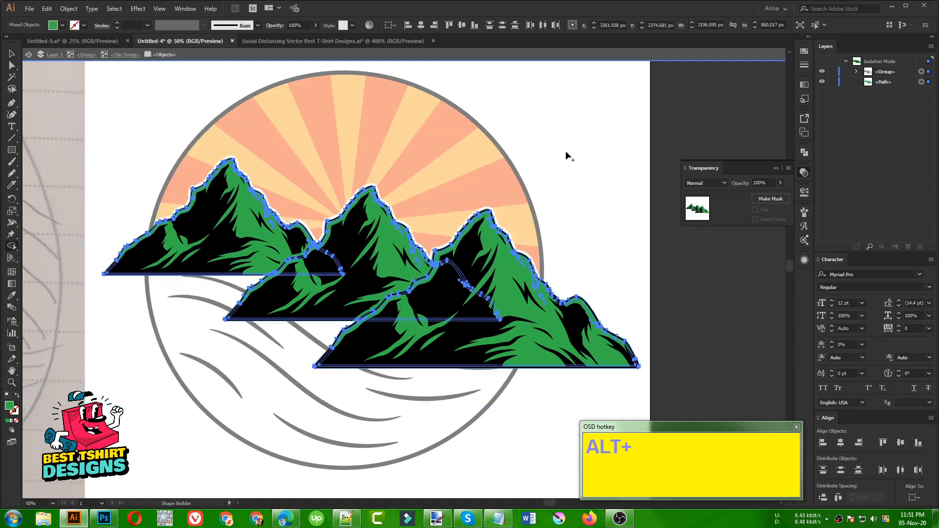
# - Deselect the green mountains and exit isolation mode
pyautogui.press('v')
pyautogui.click(559, 139)
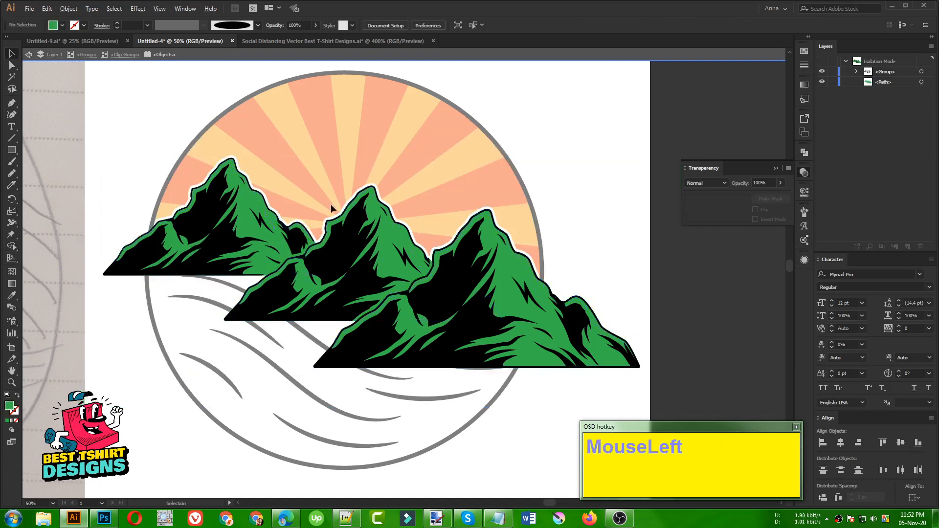
pyautogui.rightClick(615, 219)
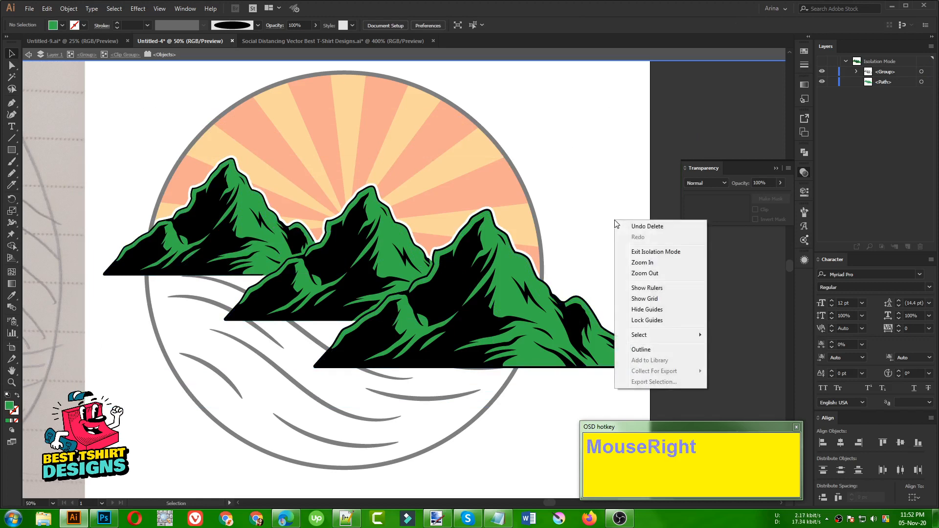
pyautogui.click(640, 252)
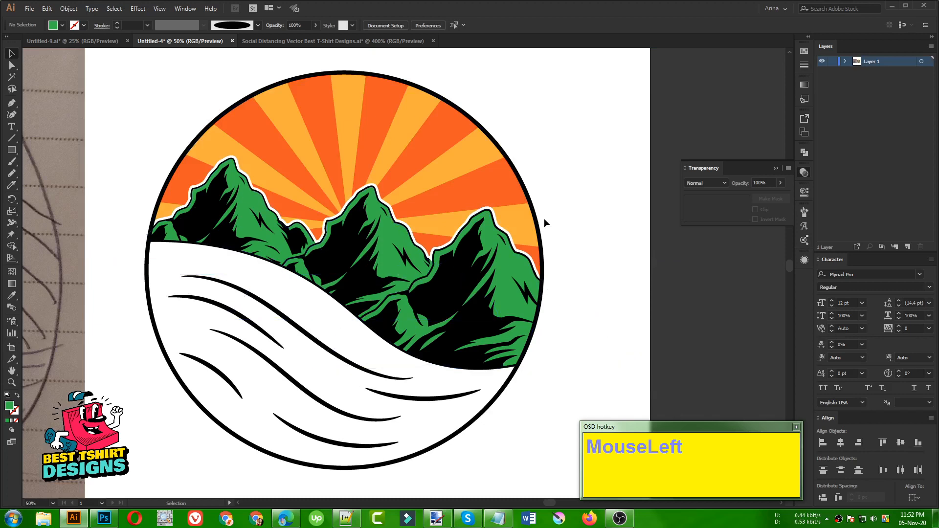
pyautogui.click(90, 278)
pyautogui.doubleClick(274, 264)
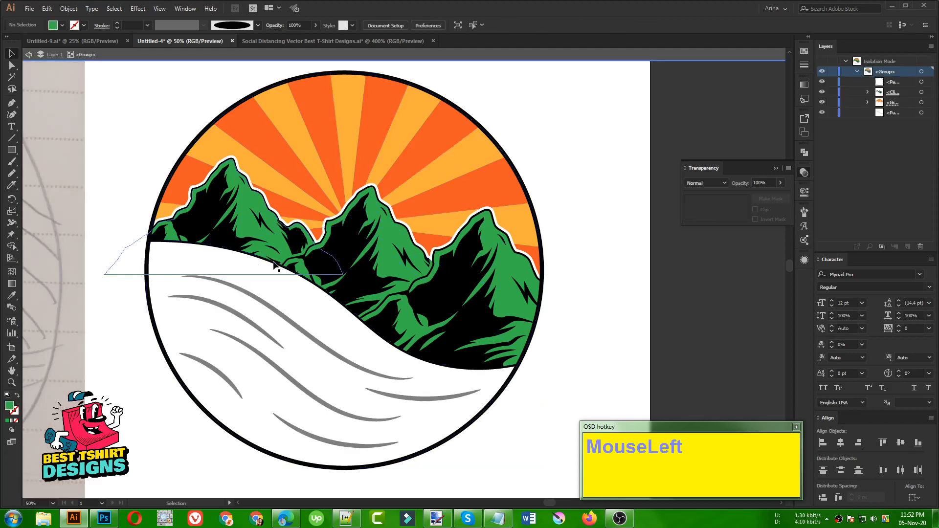
pyautogui.click(345, 311)
pyautogui.doubleClick(545, 339)
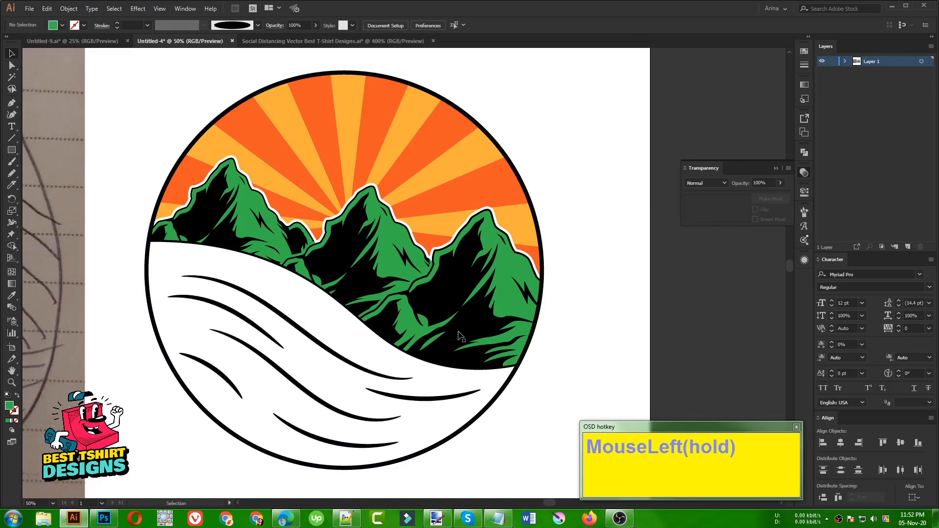
pyautogui.scroll(1, 248, 327)
pyautogui.scroll(-1, 220, 256)
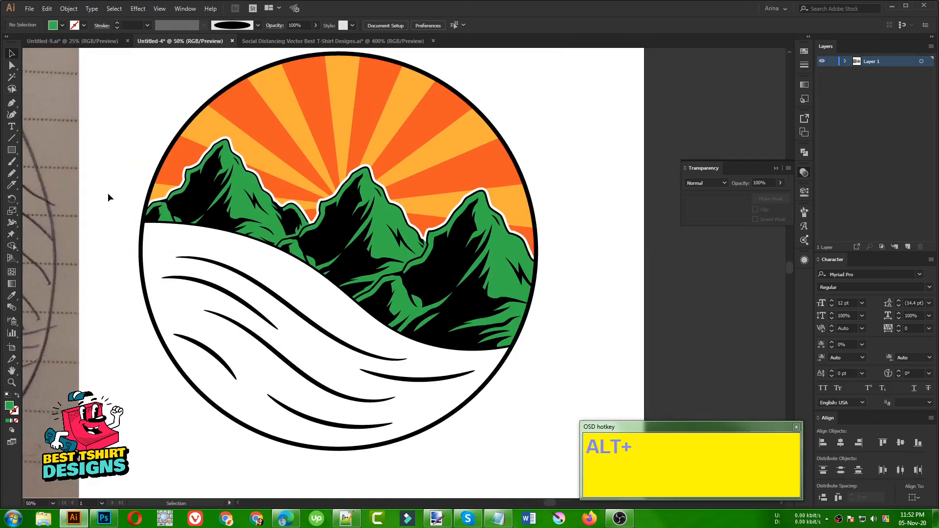
# - Draw a closed polygon about 1802 × 1222 px with the Pen tool, covering the entire wavy lower area of the badge
pyautogui.click(80, 182)
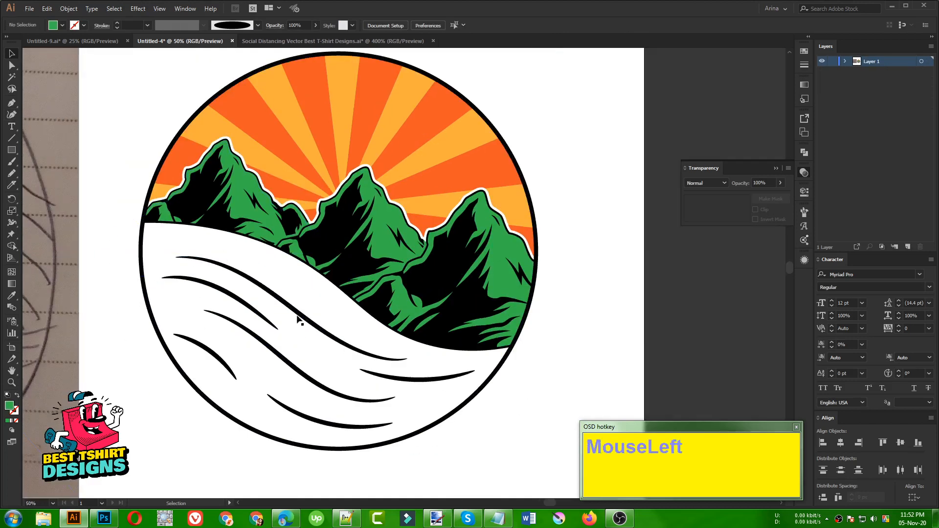
pyautogui.click(12, 104)
pyautogui.click(128, 176)
pyautogui.click(141, 343)
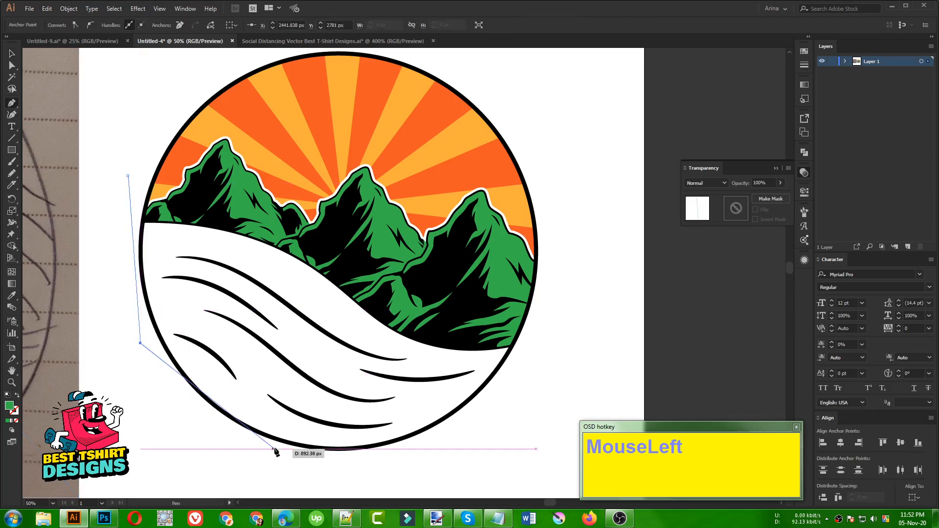
pyautogui.click(218, 444)
pyautogui.click(394, 474)
pyautogui.click(569, 358)
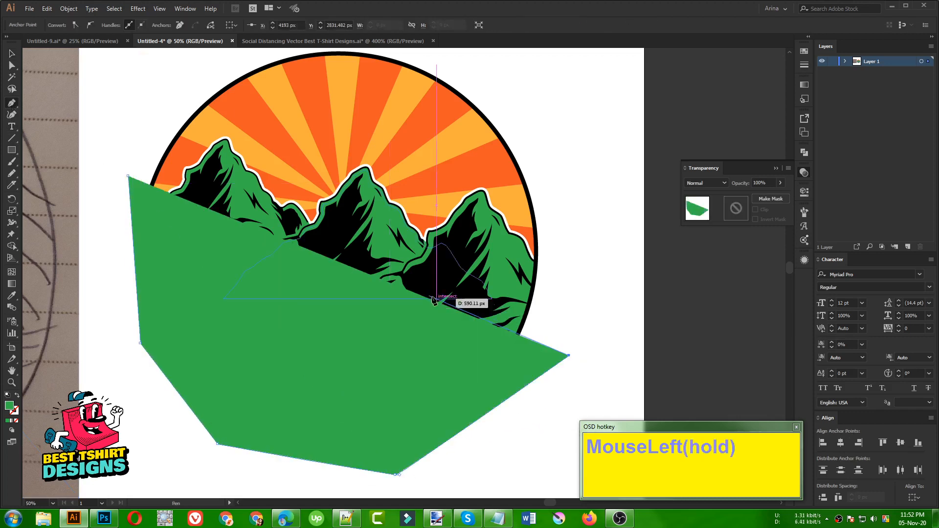
pyautogui.click(129, 176)
pyautogui.press('v')
pyautogui.click(125, 155)
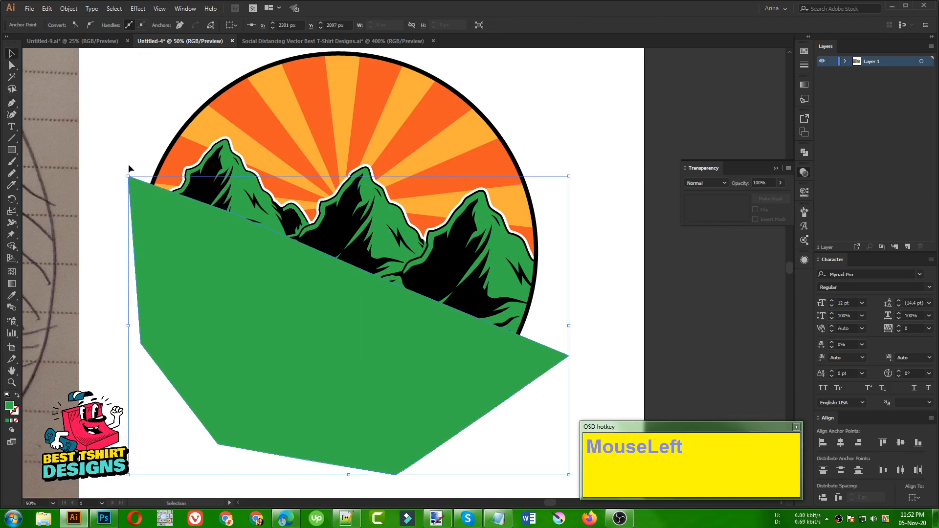
# - Fill the polygon with blue, then cut it and paste it in place behind the badge artwork
pyautogui.click(143, 204)
pyautogui.click(62, 25)
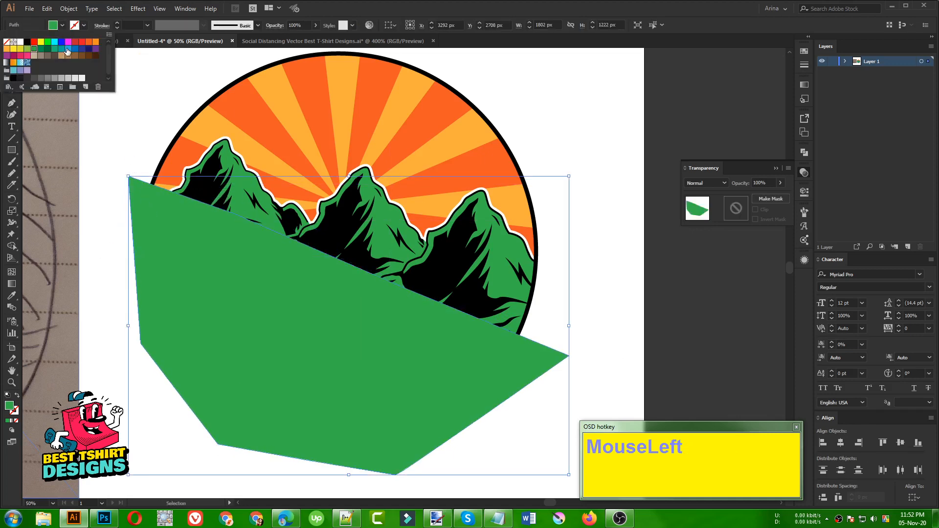
pyautogui.click(132, 109)
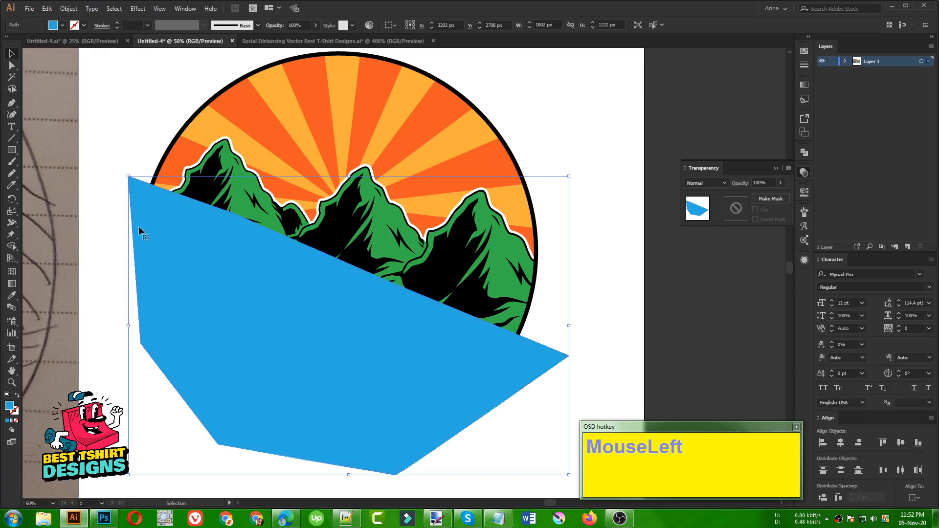
pyautogui.press('ctrl')
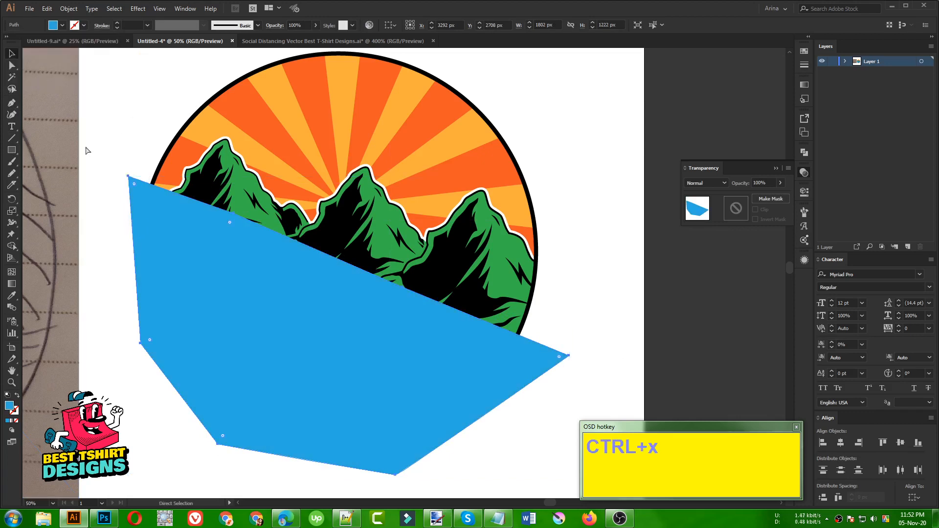
pyautogui.hotkey('ctrl', 'x')
pyautogui.moveTo(112, 153); pyautogui.dragTo(572, 462)
pyautogui.hotkey('ctrl', 'b')
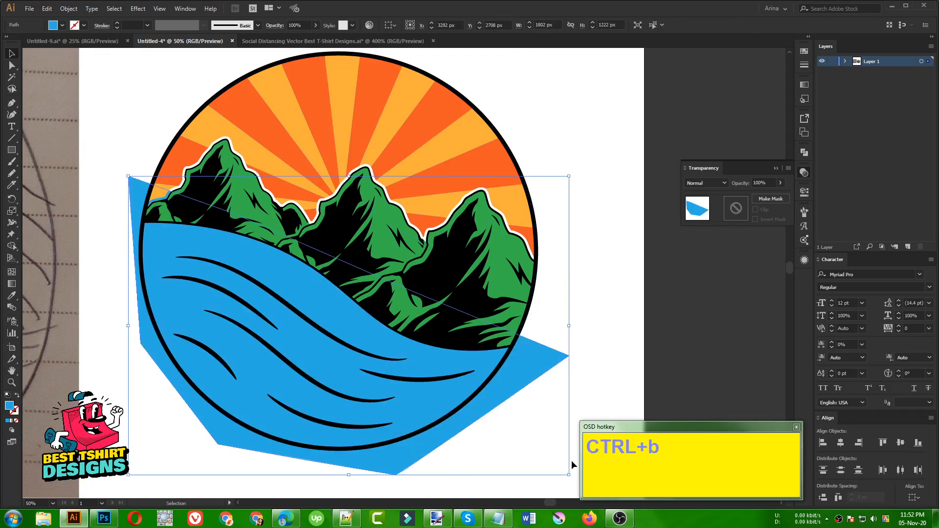
# - Select the blue polygon together with the circle artwork and remove the blue area outside the circle with the Shape Builder tool
pyautogui.keyDown('shift'); pyautogui.click(538, 266); pyautogui.keyUp('shift')
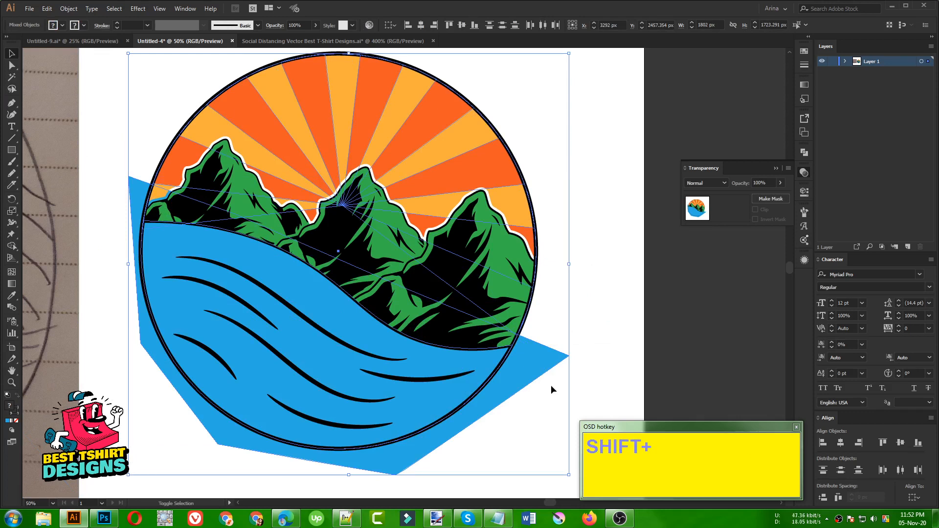
pyautogui.hotkey('shift', 'm')
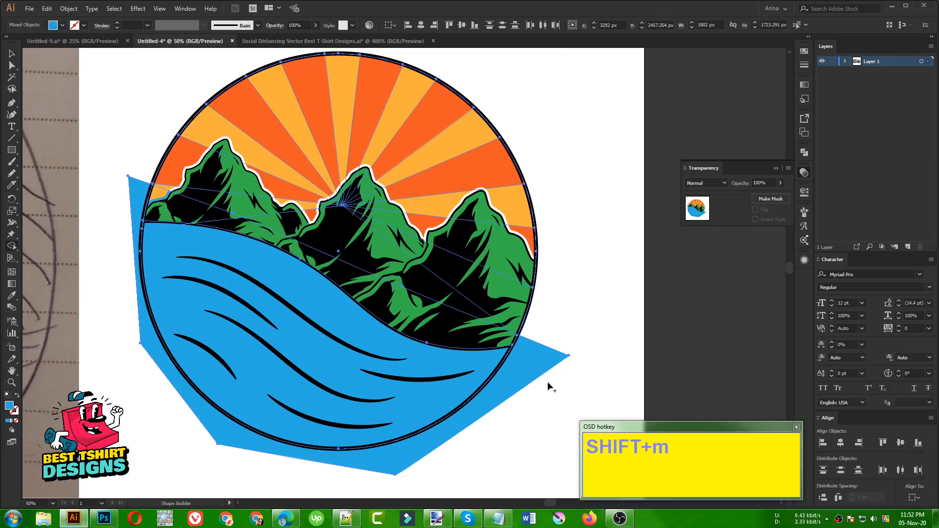
pyautogui.keyDown('alt'); pyautogui.click(534, 360); pyautogui.keyUp('alt')
pyautogui.hotkey('alt', 'v')
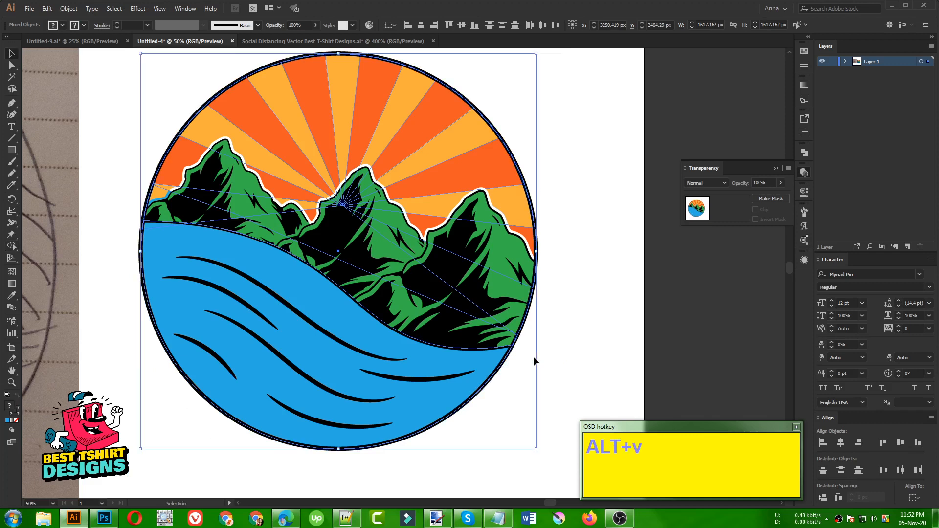
pyautogui.click(574, 356)
# - Inspect the blue water area, its wave lines and the mountain edges up close
pyautogui.scroll(-1, 522, 409)
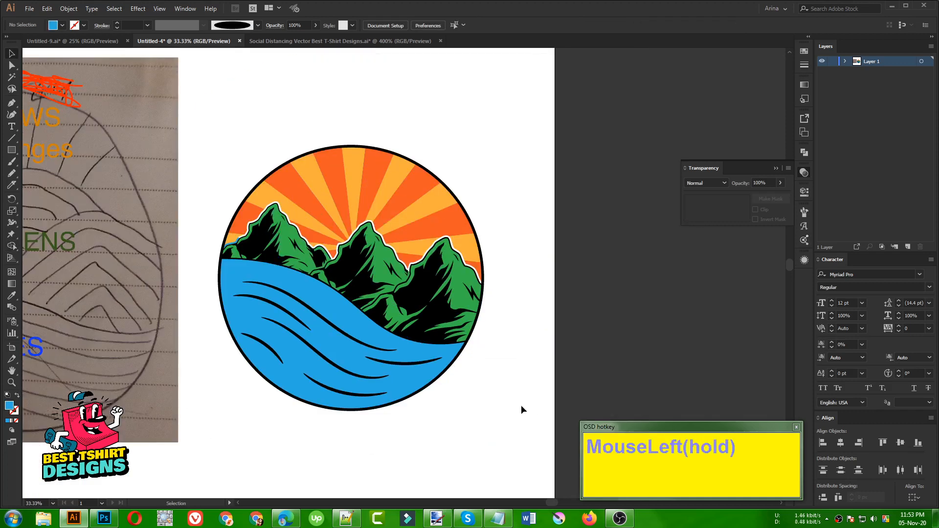
pyautogui.scroll(1, 338, 321)
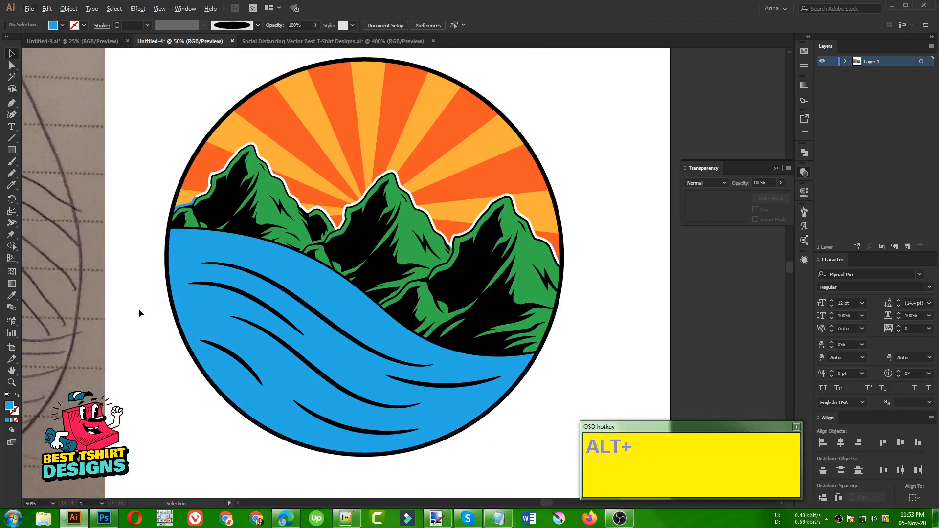
pyautogui.click(160, 309)
pyautogui.scroll(1, 281, 322)
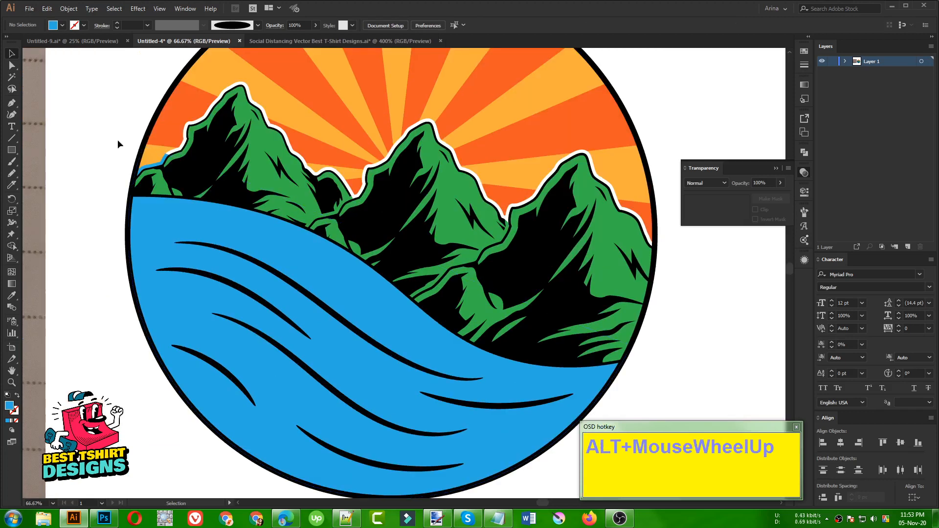
pyautogui.click(73, 119)
pyautogui.scroll(1, 238, 249)
pyautogui.scroll(2, 237, 250)
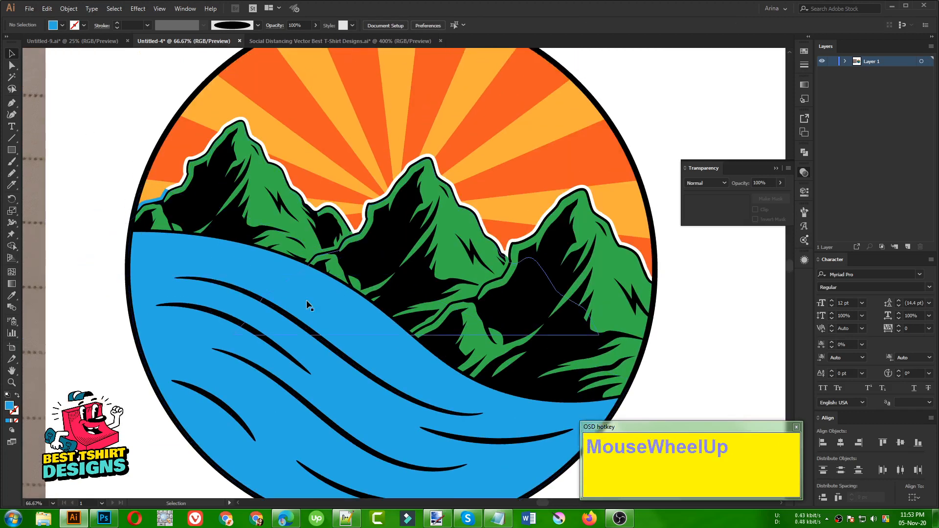
pyautogui.click(64, 281)
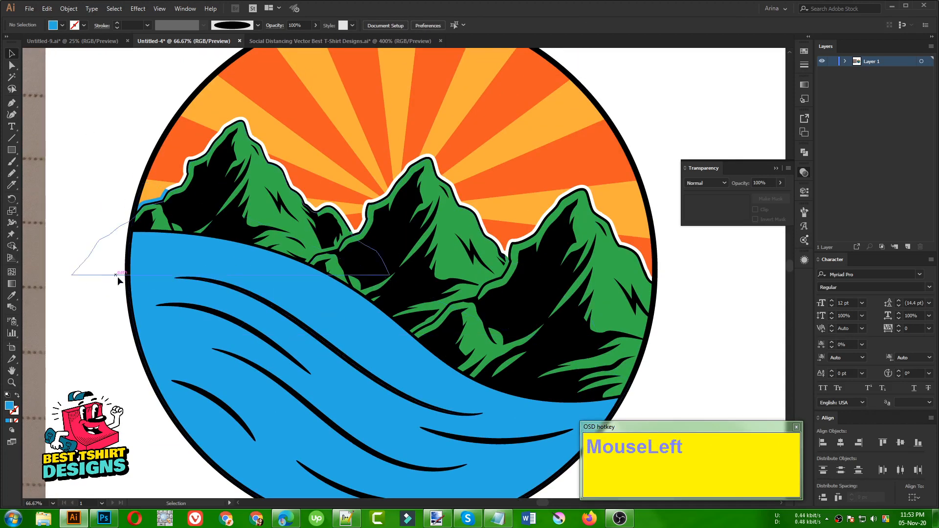
pyautogui.scroll(-2, 124, 250)
pyautogui.scroll(-1, 124, 251)
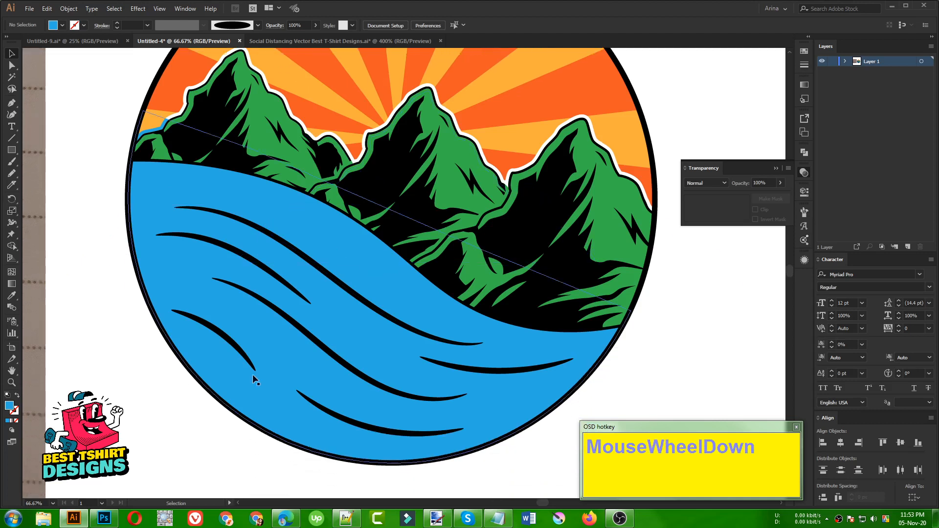
pyautogui.click(154, 400)
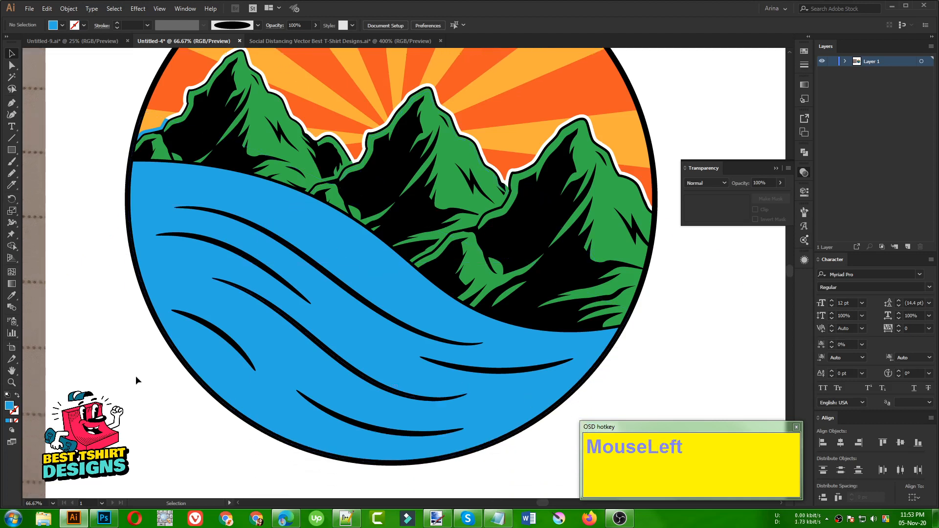
# - Paint three tapered black wave strokes with the Paintbrush: two just below the water's upper edge and a short one mid-water
pyautogui.click(11, 164)
pyautogui.hotkey('shift', 'x')
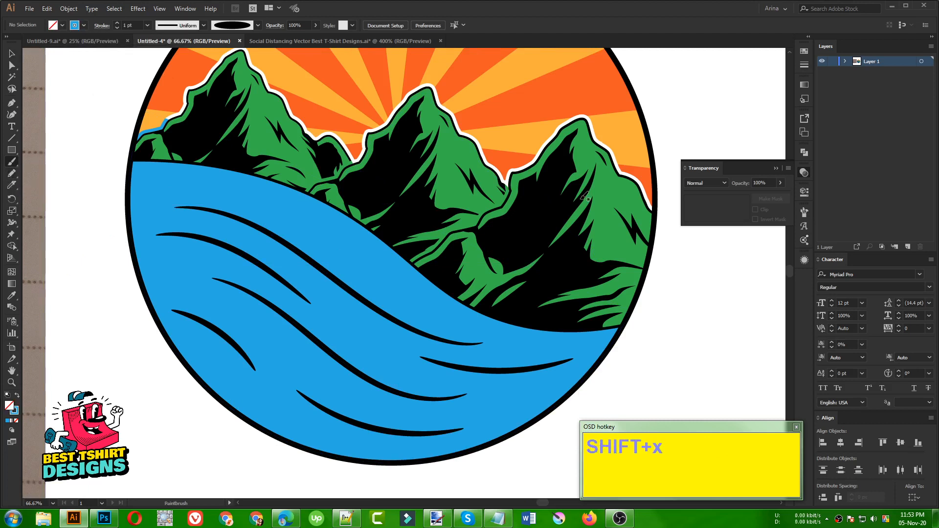
pyautogui.click(805, 212)
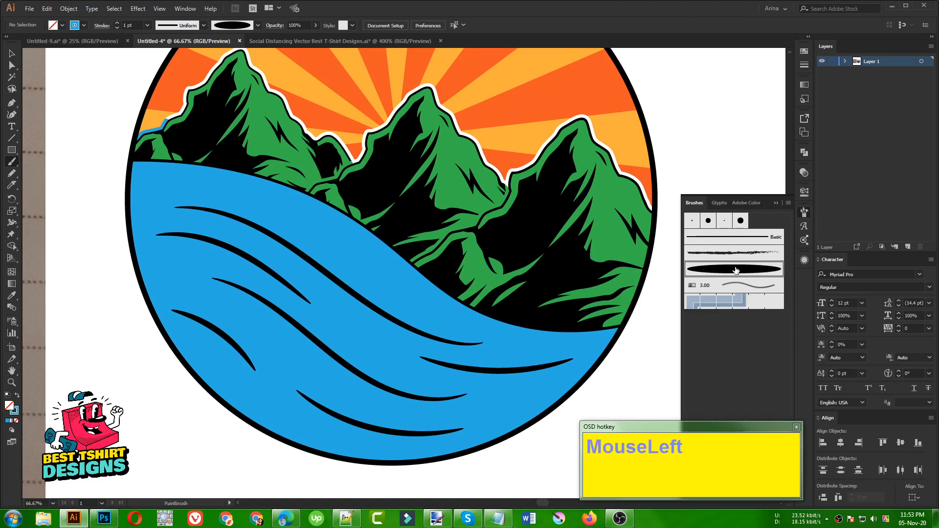
pyautogui.click(803, 213)
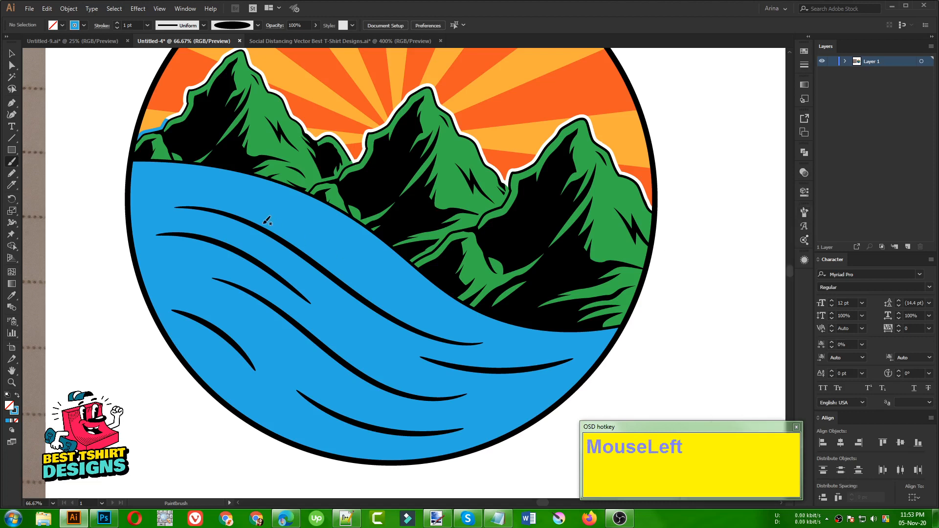
pyautogui.moveTo(255, 202)
pyautogui.mouseDown()
pyautogui.moveTo(356, 244)
pyautogui.moveTo(393, 273)
pyautogui.mouseUp()
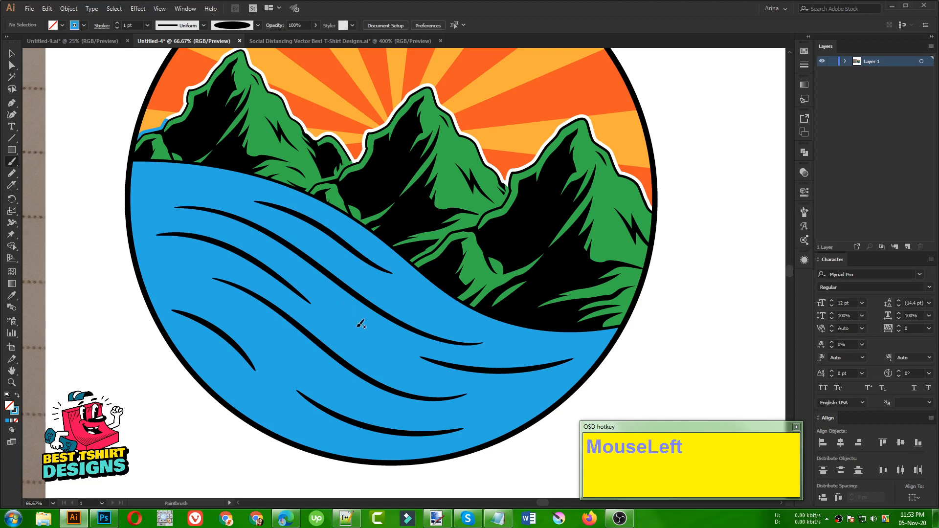
pyautogui.moveTo(337, 316); pyautogui.dragTo(396, 348)
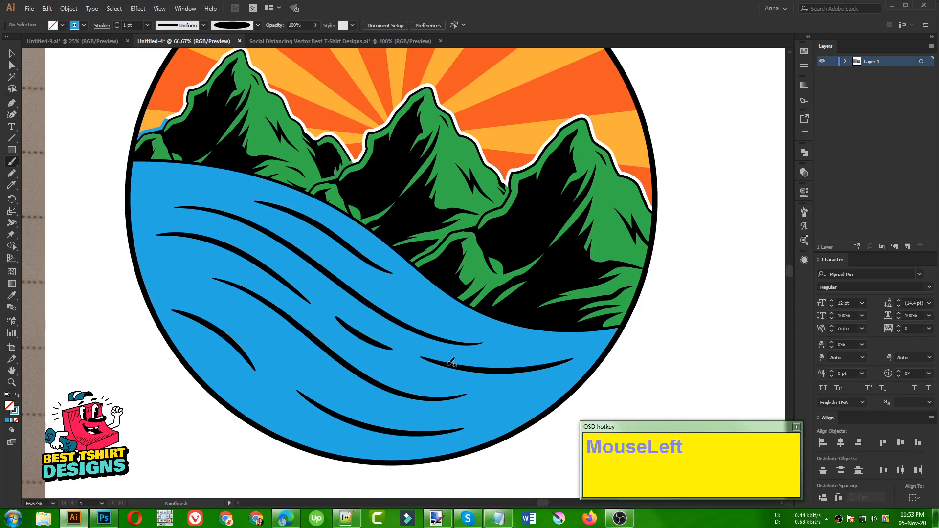
pyautogui.moveTo(435, 316); pyautogui.dragTo(494, 337)
pyautogui.hotkey('ctrl', 'z')
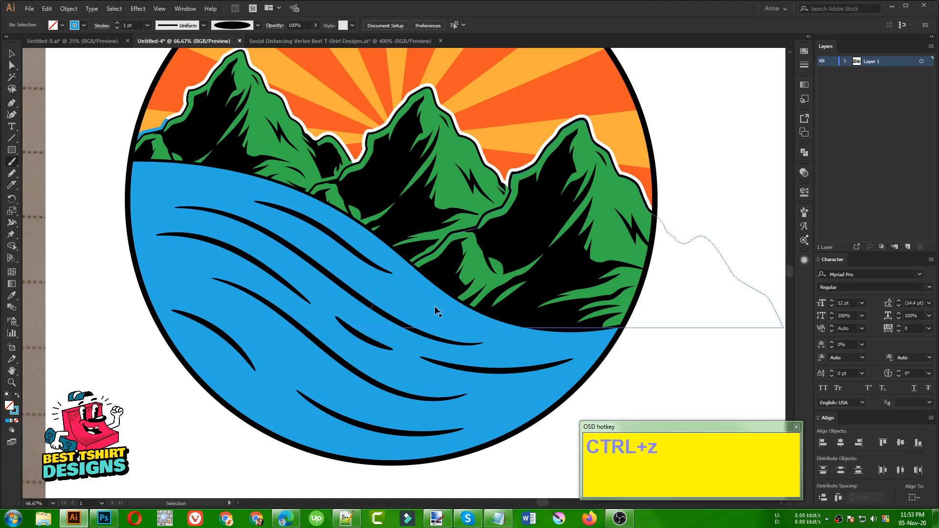
pyautogui.moveTo(406, 288); pyautogui.dragTo(406, 288)
pyautogui.moveTo(482, 324); pyautogui.dragTo(483, 325)
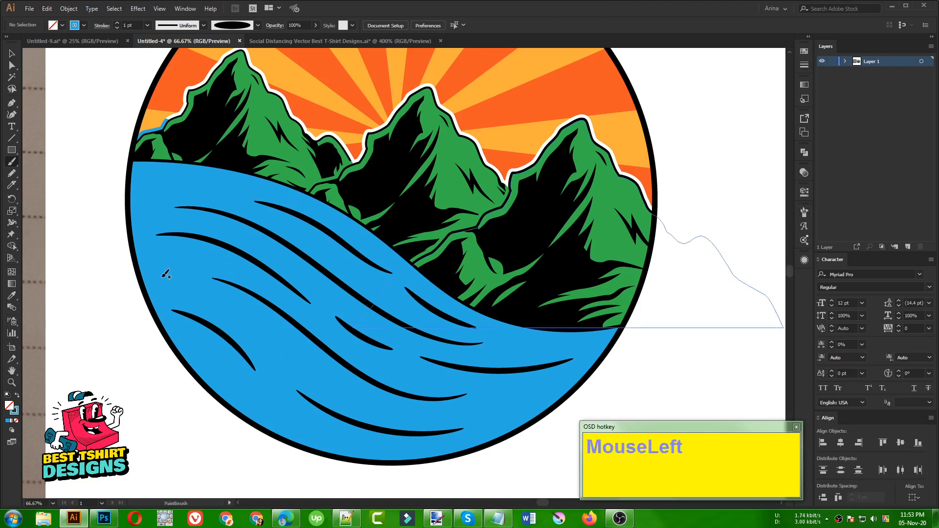
# - Paint five more tapered black wave strokes in the water's gaps, at its upper left, lower left, centre left, lower right and far right
pyautogui.moveTo(241, 319); pyautogui.dragTo(357, 391)
pyautogui.moveTo(146, 180)
pyautogui.mouseDown()
pyautogui.moveTo(208, 187)
pyautogui.moveTo(249, 210)
pyautogui.mouseUp()
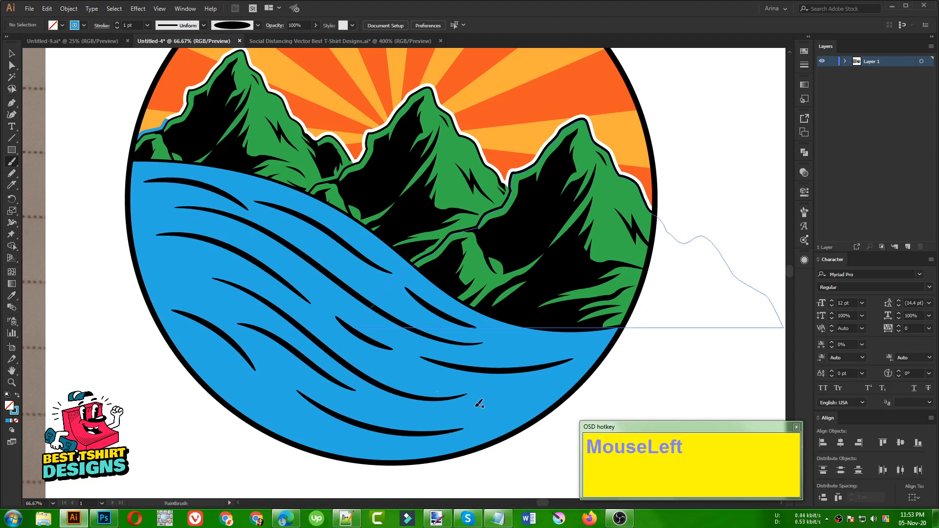
pyautogui.moveTo(406, 409); pyautogui.dragTo(508, 404)
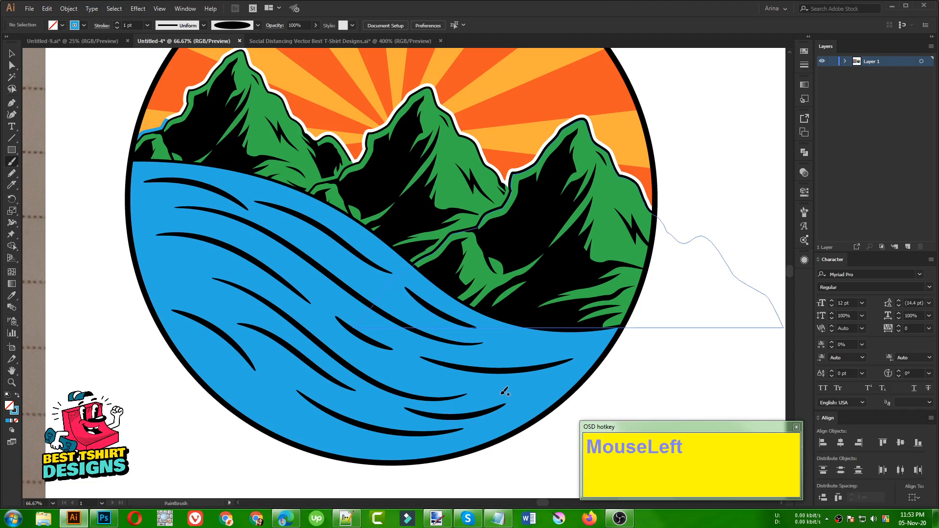
pyautogui.moveTo(547, 348); pyautogui.dragTo(574, 348)
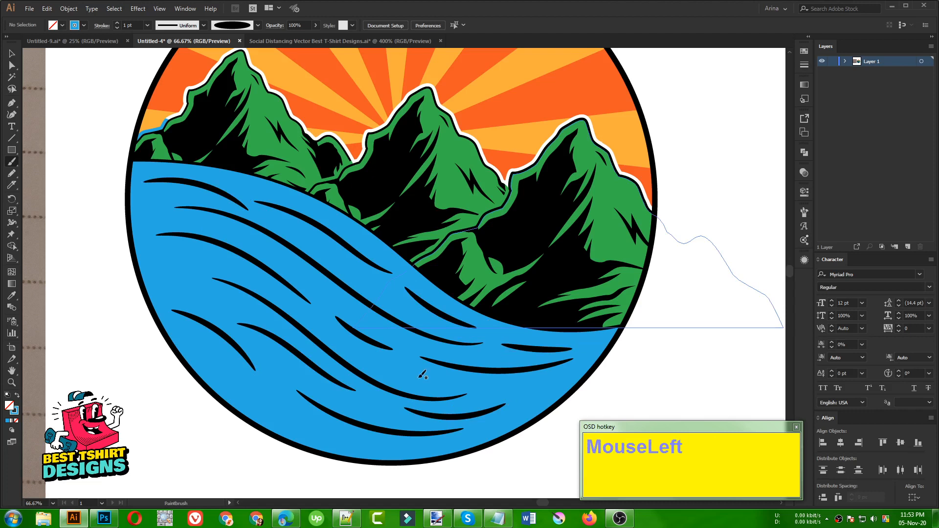
pyautogui.moveTo(296, 413); pyautogui.dragTo(238, 372)
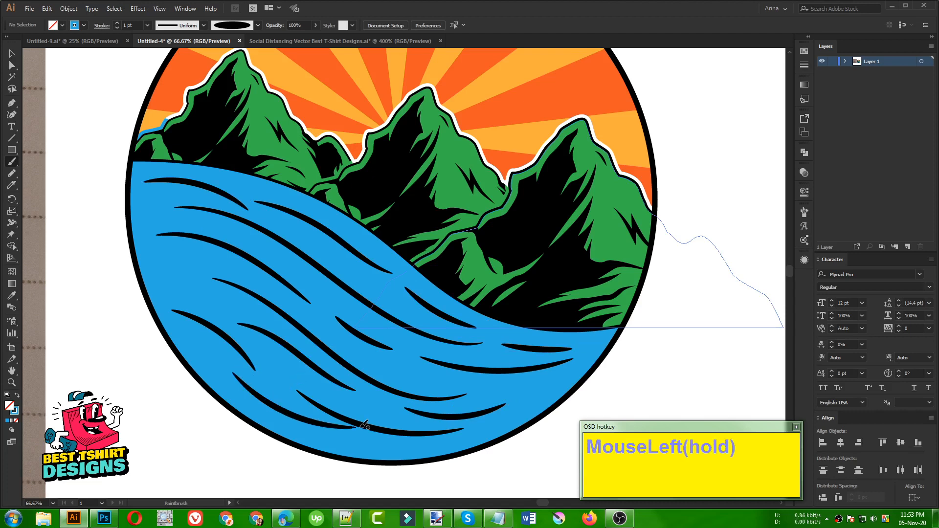
pyautogui.hotkey('ctrl', 'z')
pyautogui.moveTo(231, 370); pyautogui.dragTo(336, 429)
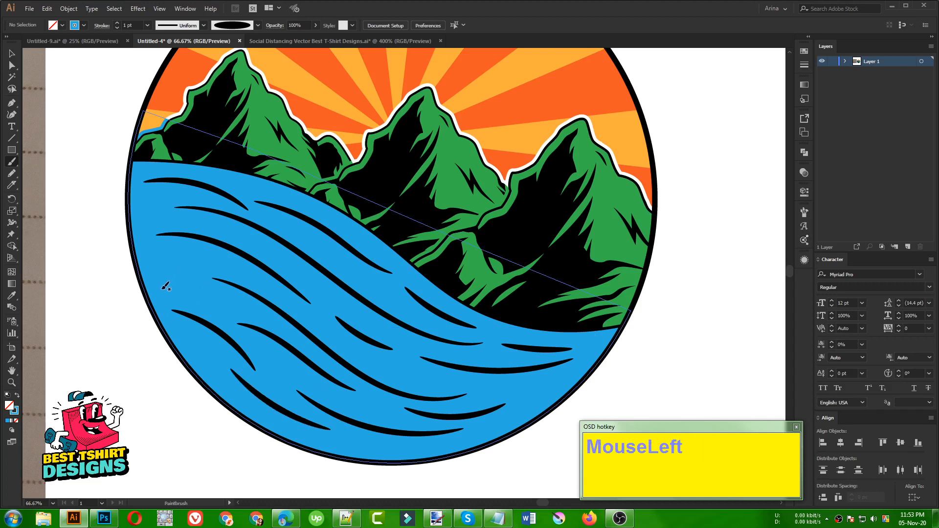
pyautogui.moveTo(232, 294); pyautogui.dragTo(261, 314)
pyautogui.hotkey('ctrl', 'z')
pyautogui.moveTo(158, 255); pyautogui.dragTo(227, 273)
pyautogui.hotkey('ctrl', 'z')
pyautogui.moveTo(167, 252)
pyautogui.mouseDown()
pyautogui.moveTo(196, 254)
pyautogui.moveTo(268, 276)
pyautogui.mouseUp()
pyautogui.hotkey('ctrl', 'z')
pyautogui.moveTo(161, 256); pyautogui.dragTo(247, 280)
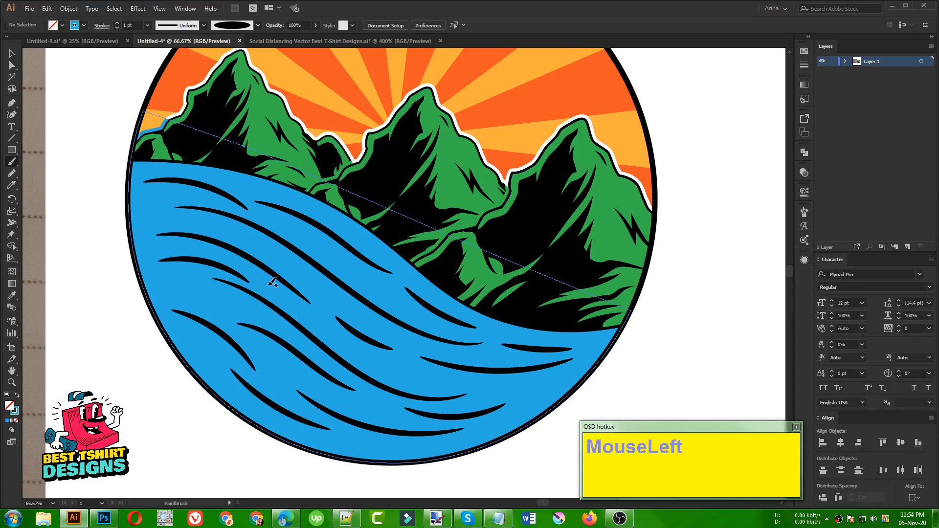
pyautogui.hotkey('ctrl', 'z')
# - Paint two short tapered black wave strokes along the left side of the water, between the existing wave lines
pyautogui.moveTo(158, 250); pyautogui.dragTo(255, 277)
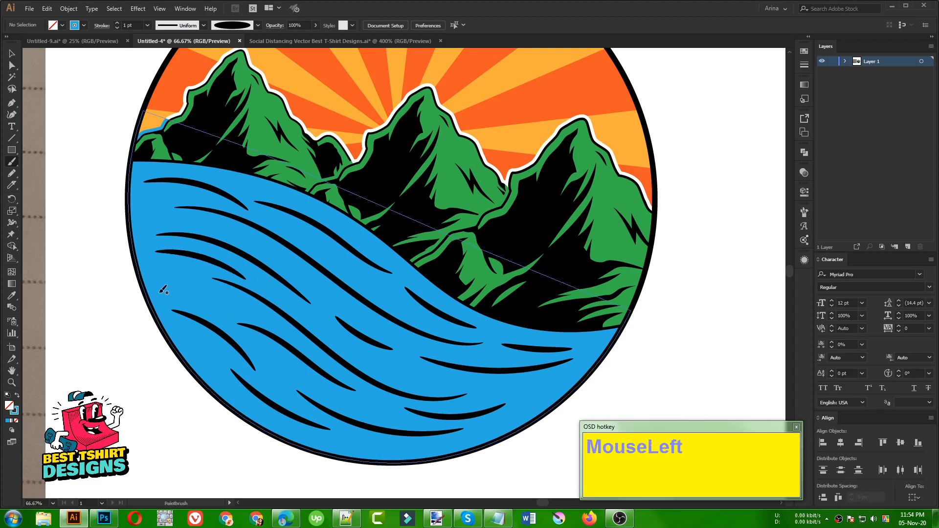
pyautogui.moveTo(243, 322); pyautogui.dragTo(244, 323)
pyautogui.hotkey('ctrl', 'z')
pyautogui.moveTo(165, 285); pyautogui.dragTo(249, 310)
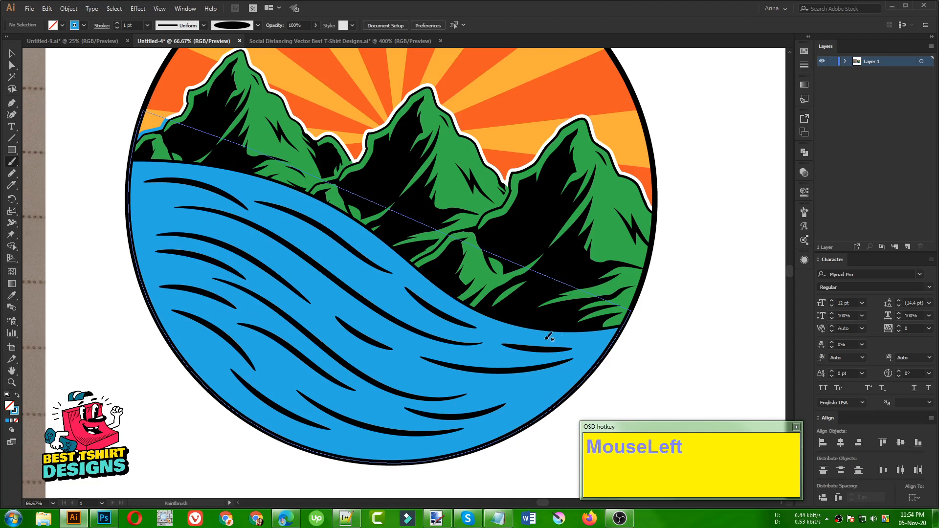
# - Expand the appearance of six black wave strokes spread across the water: upper left, lower left, centre, right of centre, far right and lower right
pyautogui.keyDown('alt'); pyautogui.scroll(-1, 286, 208); pyautogui.keyUp('alt')
pyautogui.press('v')
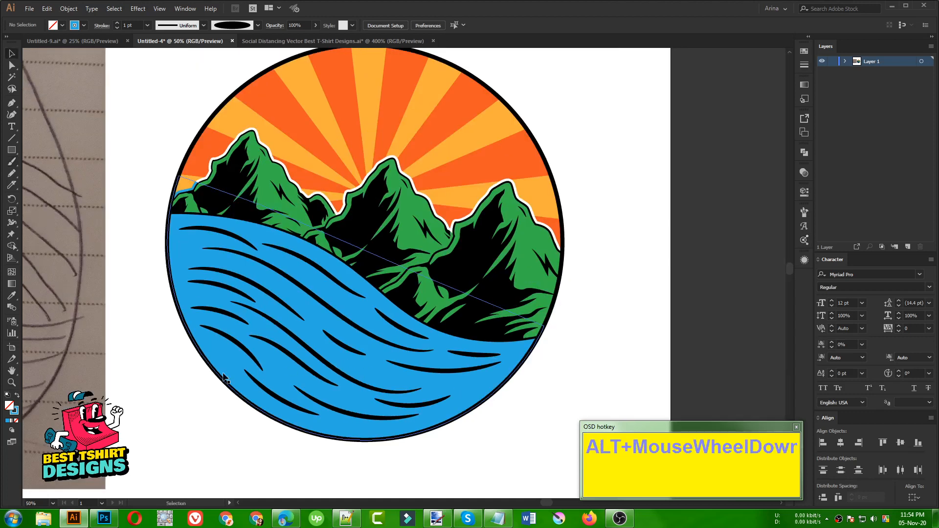
pyautogui.click(236, 336)
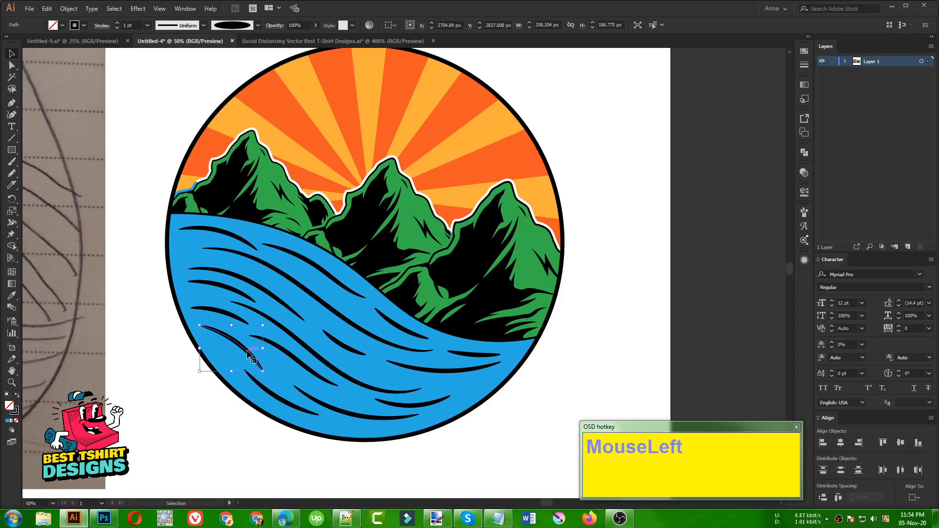
pyautogui.keyDown('alt'); pyautogui.scroll(1, 267, 348); pyautogui.keyUp('alt')
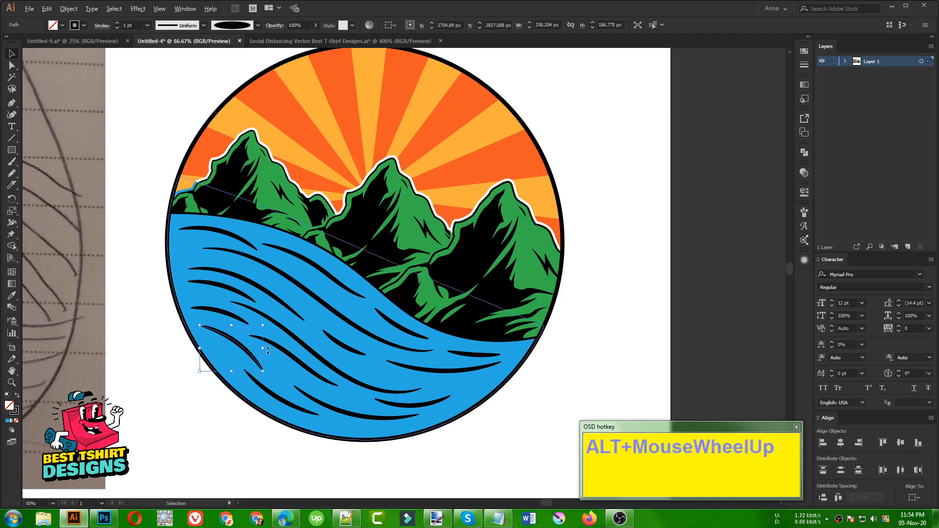
pyautogui.keyDown('shift'); pyautogui.click(381, 350); pyautogui.keyUp('shift')
pyautogui.keyDown('shift'); pyautogui.click(442, 317); pyautogui.keyUp('shift')
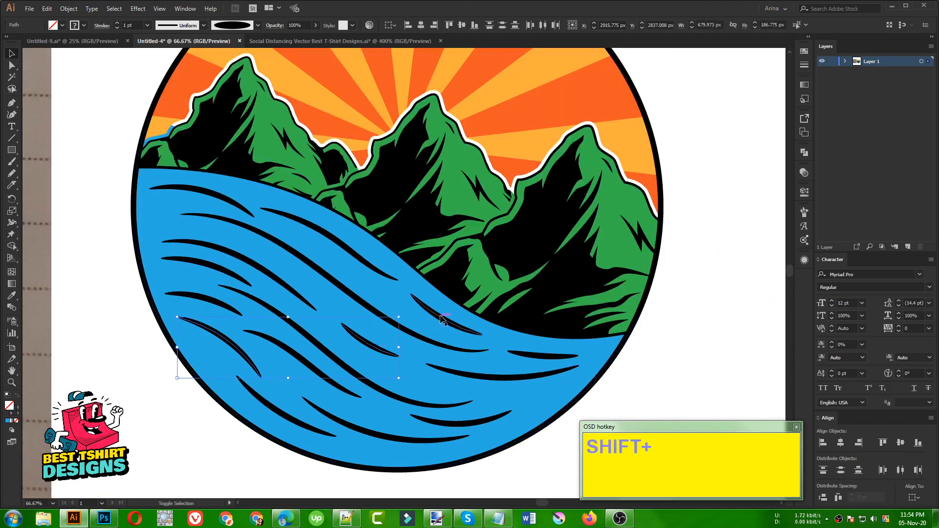
pyautogui.keyDown('shift'); pyautogui.click(201, 192); pyautogui.keyUp('shift')
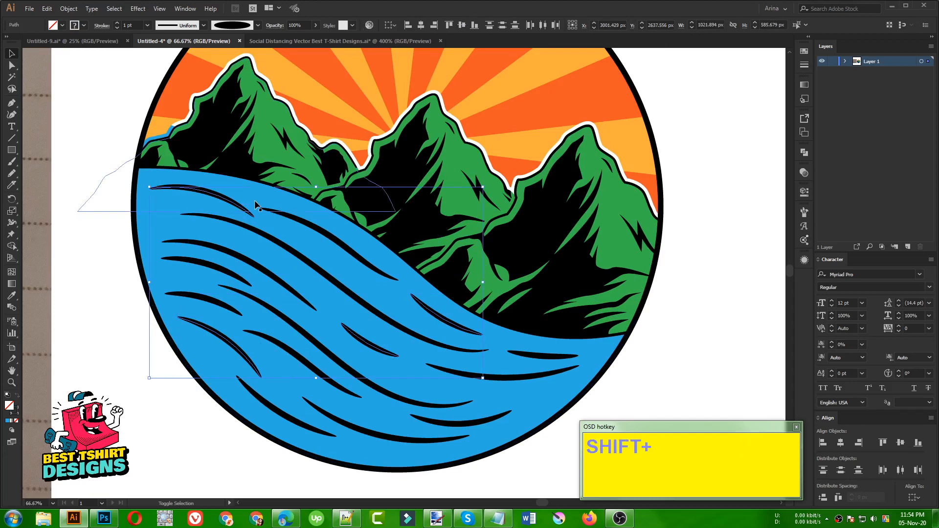
pyautogui.keyDown('shift'); pyautogui.click(550, 371); pyautogui.keyUp('shift')
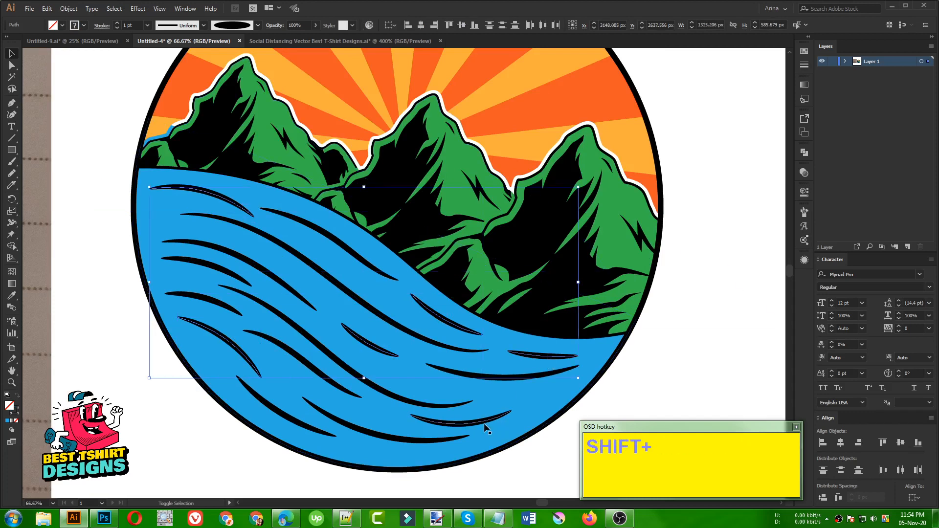
pyautogui.keyDown('shift'); pyautogui.click(464, 426); pyautogui.keyUp('shift')
pyautogui.keyDown('shift'); pyautogui.click(387, 381); pyautogui.keyUp('shift')
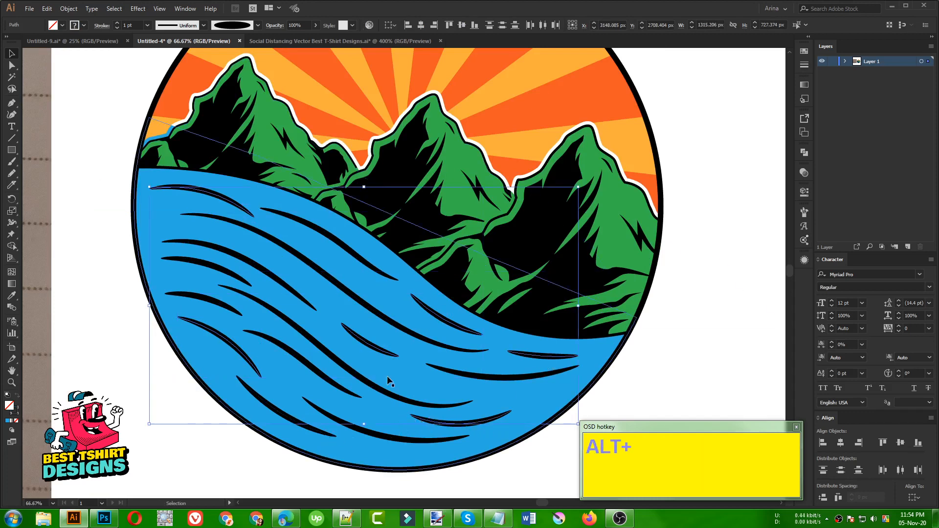
pyautogui.scroll(-1, 307, 331)
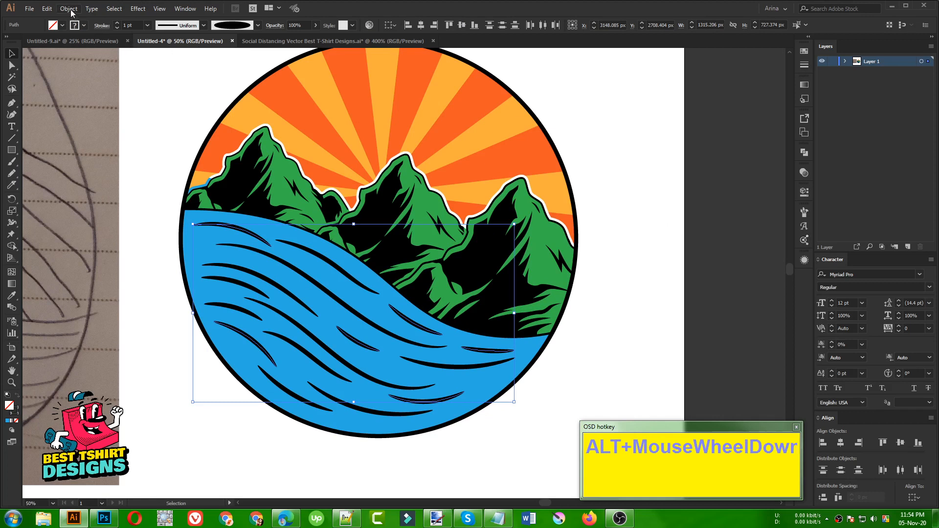
pyautogui.click(68, 9)
pyautogui.click(86, 126)
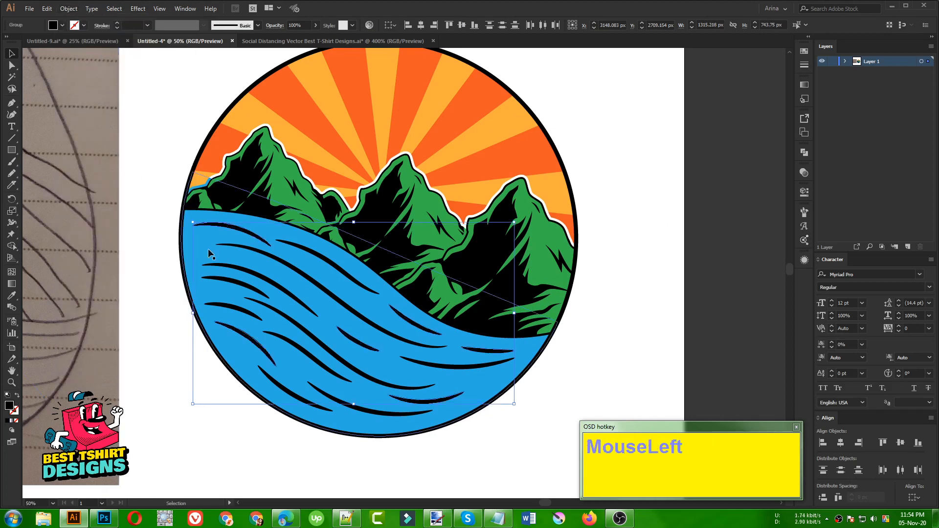
# - Fill the six expanded wave strokes with White
pyautogui.click(63, 26)
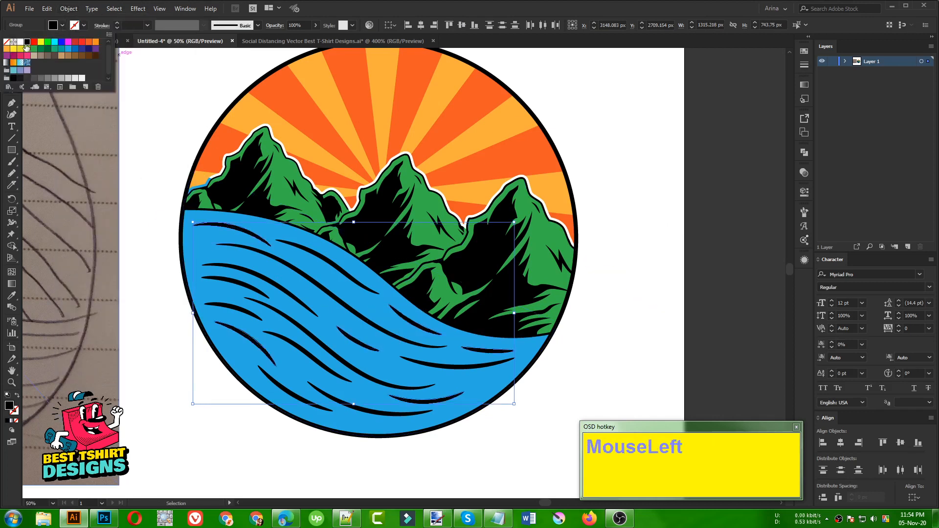
pyautogui.click(20, 42)
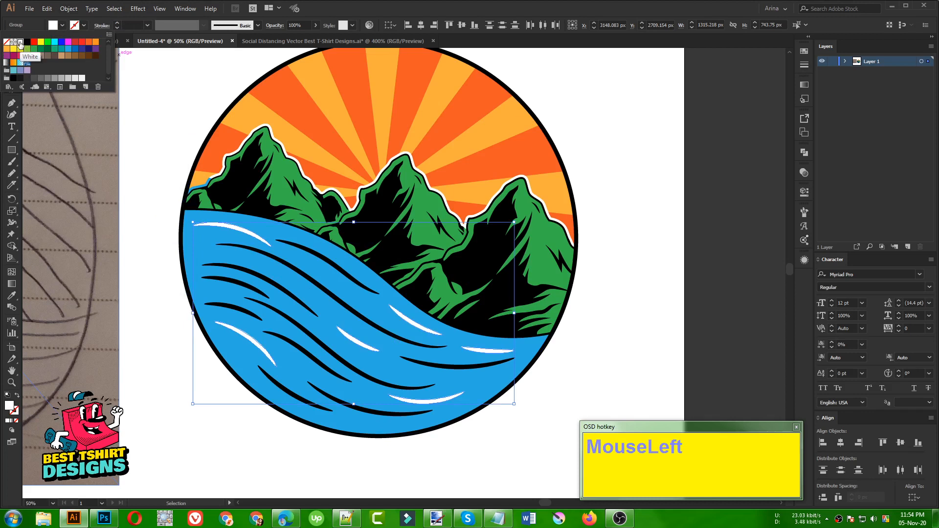
pyautogui.click(380, 462)
pyautogui.click(506, 479)
# - Expand the appearance of the long wave stroke in the water's left half and fill it with White
pyautogui.click(299, 305)
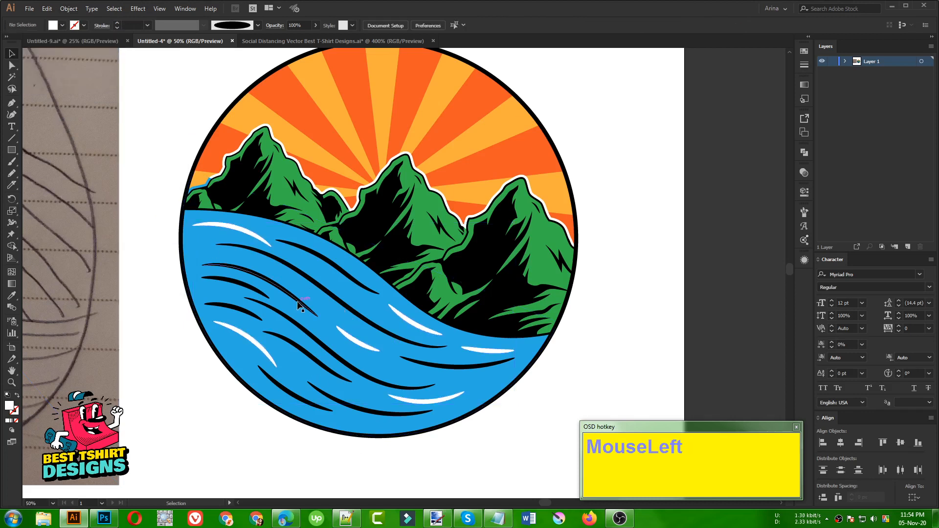
pyautogui.click(69, 9)
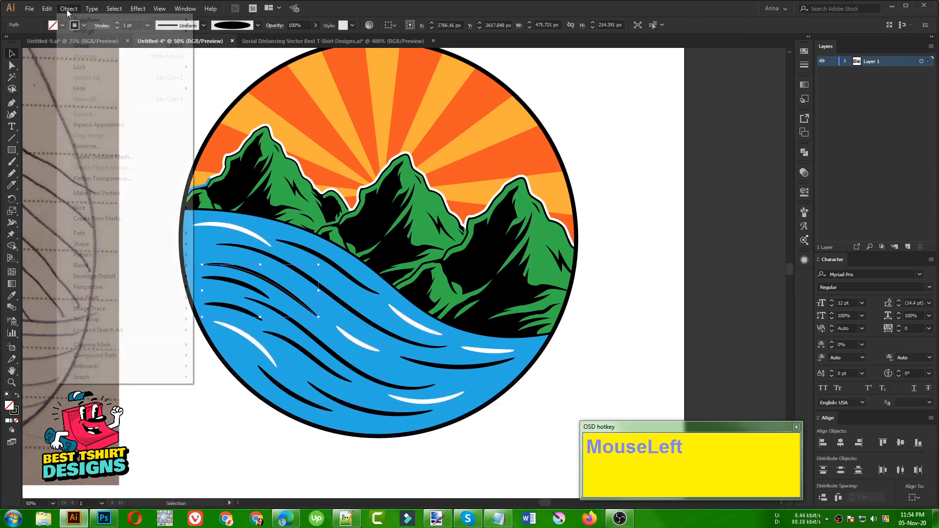
pyautogui.click(90, 125)
pyautogui.click(57, 27)
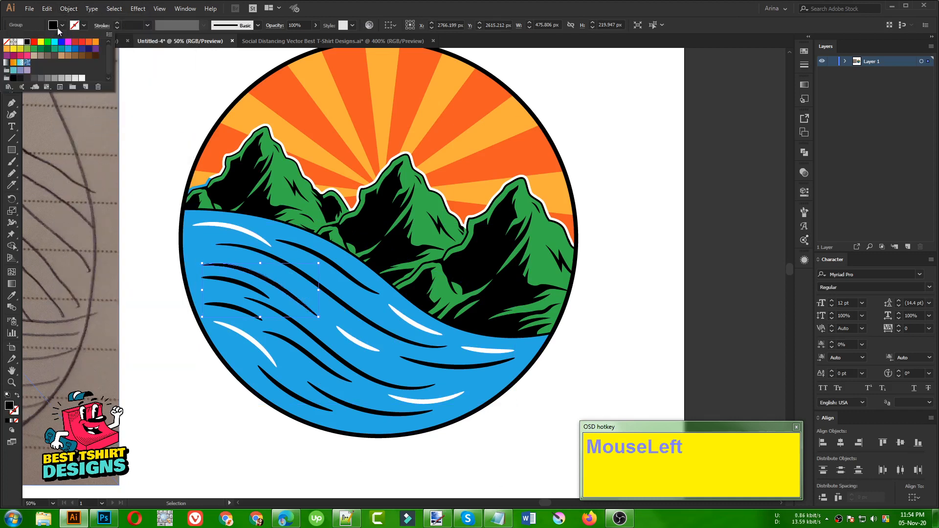
pyautogui.click(20, 42)
pyautogui.click(146, 137)
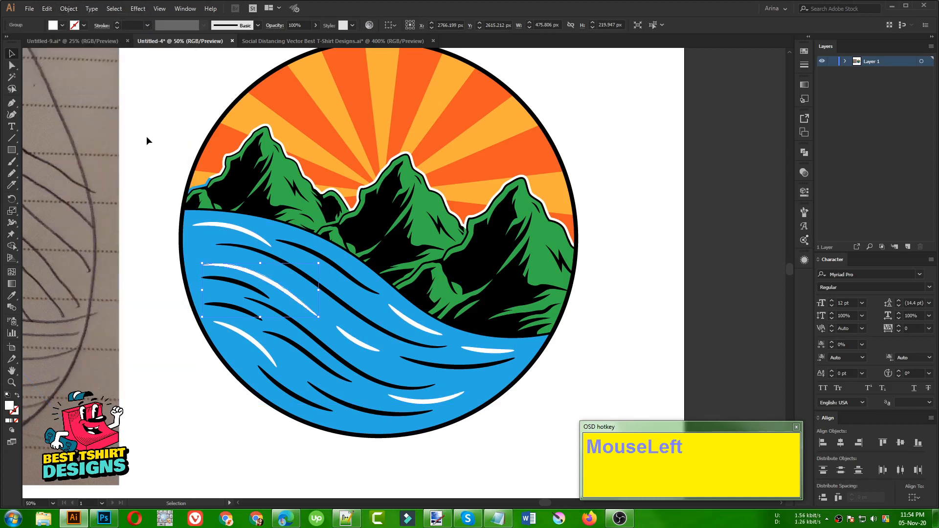
pyautogui.click(146, 136)
# - Review the whole badge and compare it with the Oklahoma City T-shirt mockup in the Untitled-9 document
pyautogui.keyDown('alt'); pyautogui.scroll(-1, 440, 340); pyautogui.keyUp('alt')
pyautogui.keyDown('alt'); pyautogui.scroll(1, 406, 340); pyautogui.keyUp('alt')
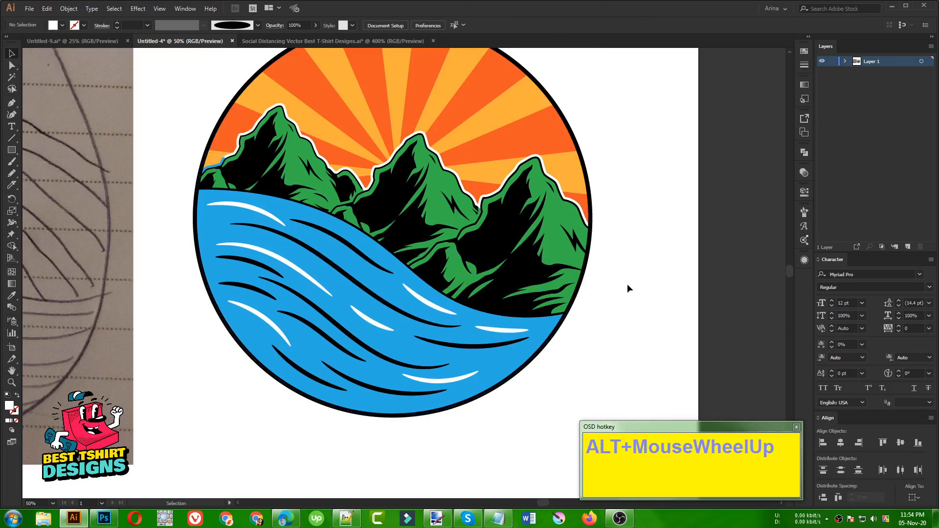
pyautogui.scroll(3, 628, 288)
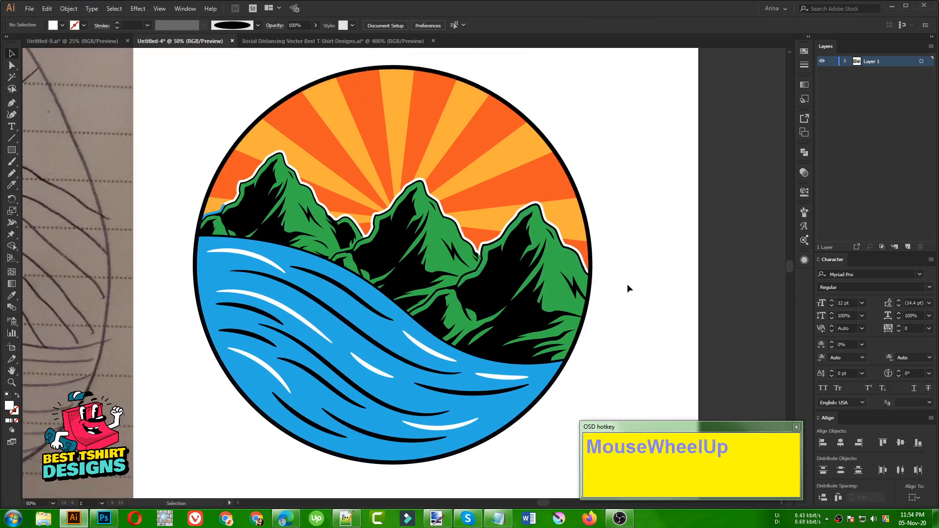
pyautogui.click(633, 185)
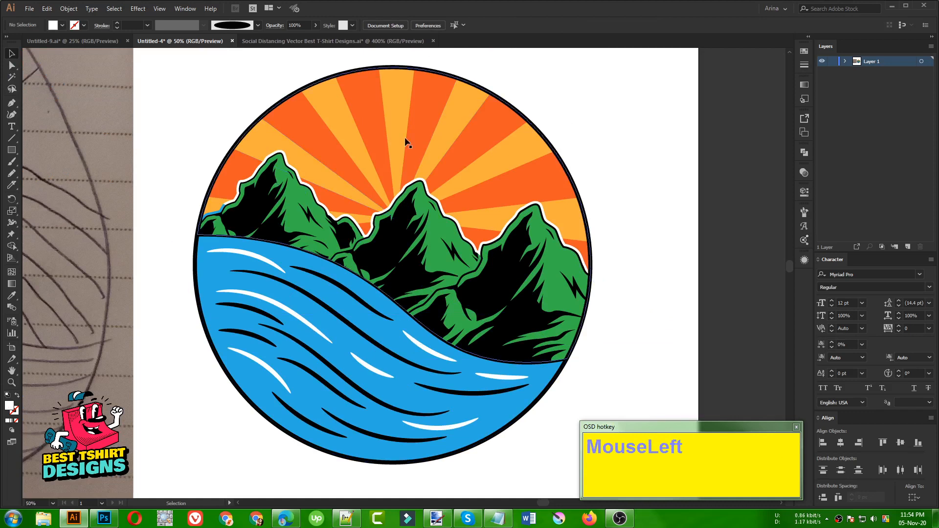
pyautogui.click(633, 158)
pyautogui.click(392, 127)
pyautogui.click(606, 128)
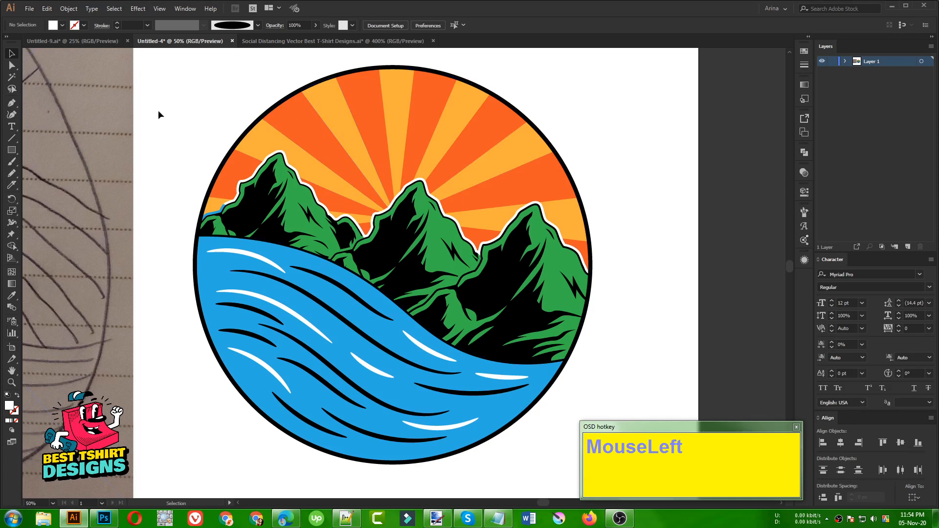
pyautogui.click(97, 41)
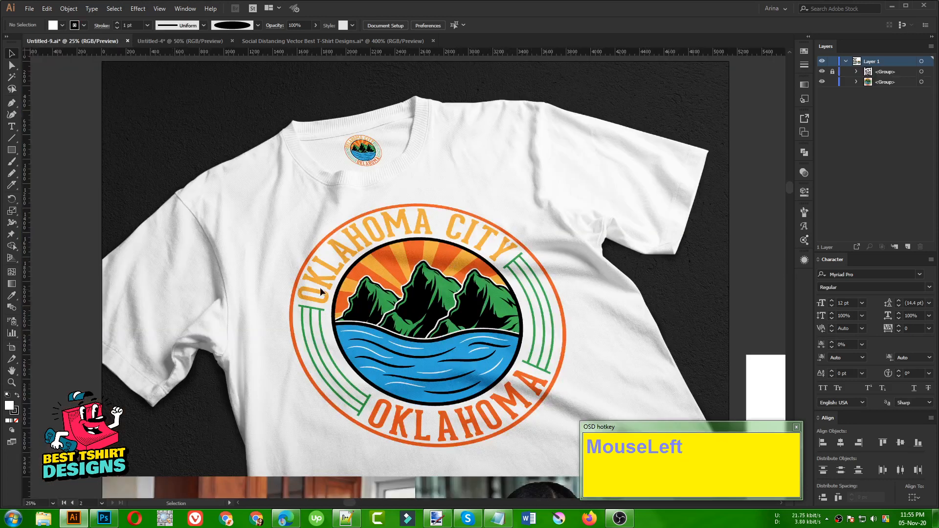
pyautogui.scroll(-3, 324, 282)
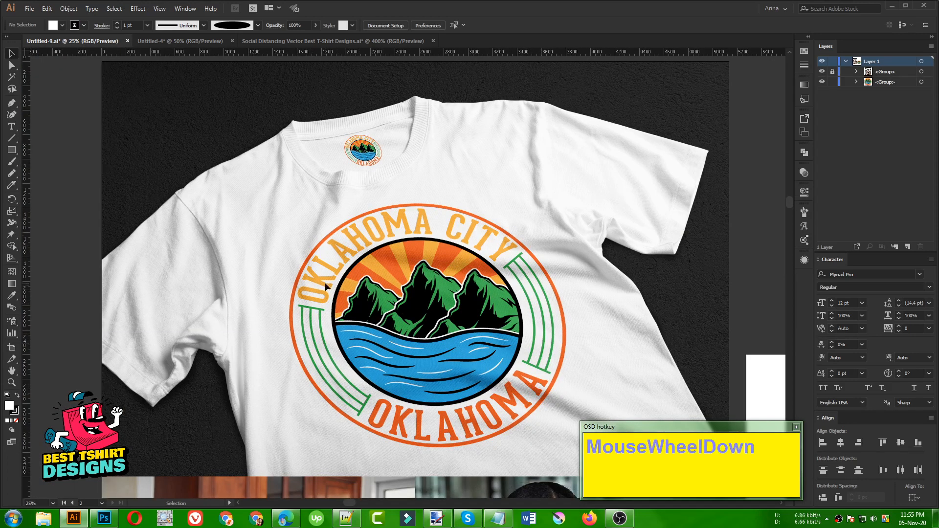
pyautogui.scroll(2, 324, 283)
pyautogui.scroll(2, 323, 284)
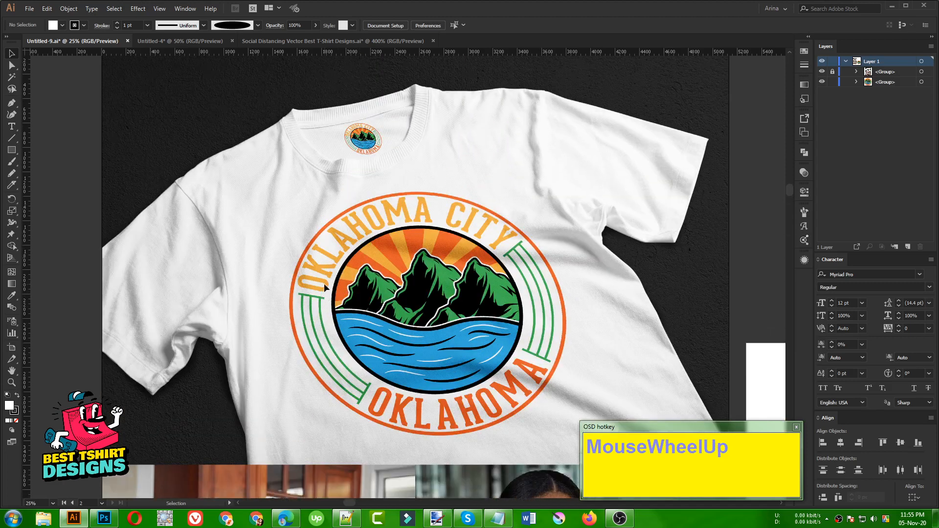
pyautogui.click(274, 40)
pyautogui.click(195, 41)
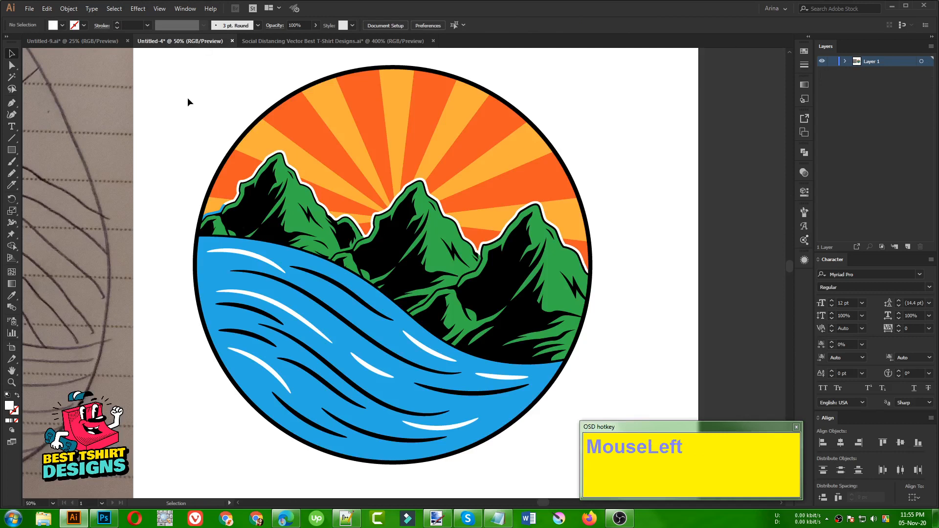
pyautogui.click(90, 43)
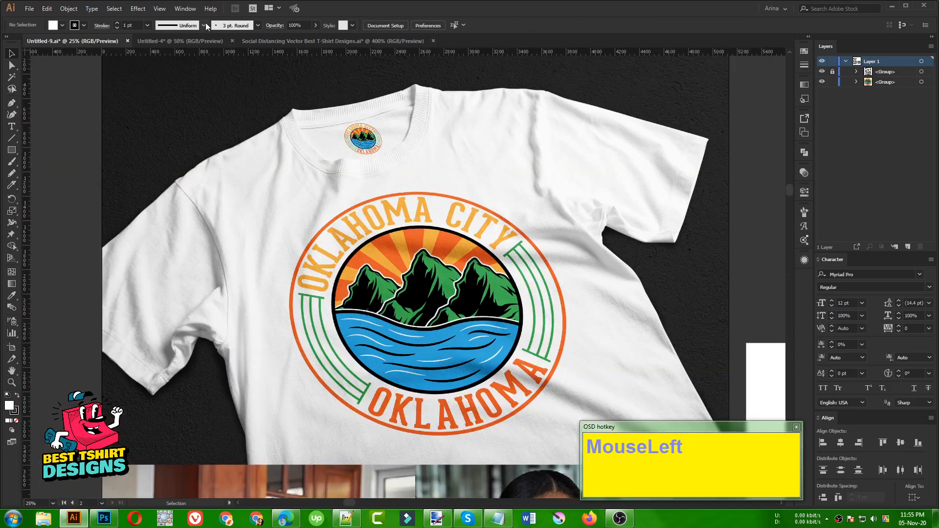
pyautogui.click(185, 41)
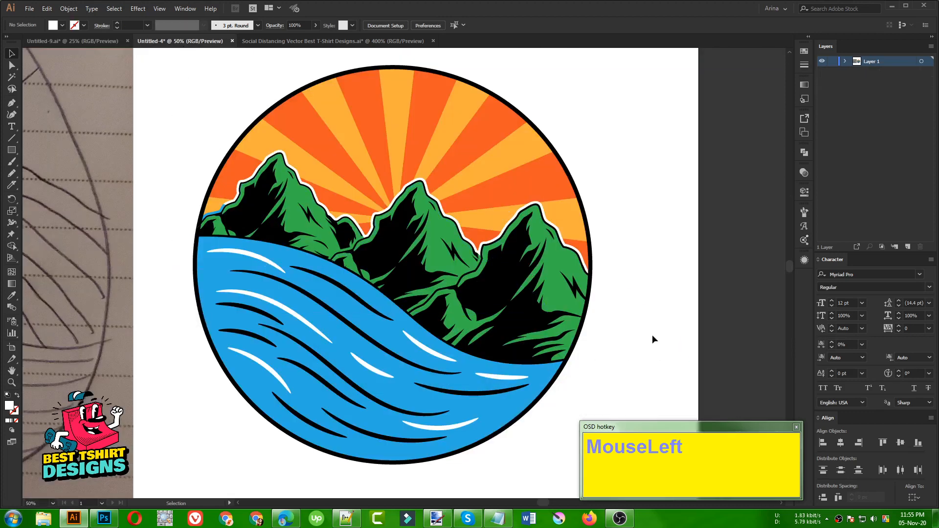
pyautogui.keyDown('alt'); pyautogui.scroll(1, 741, 351); pyautogui.keyUp('alt')
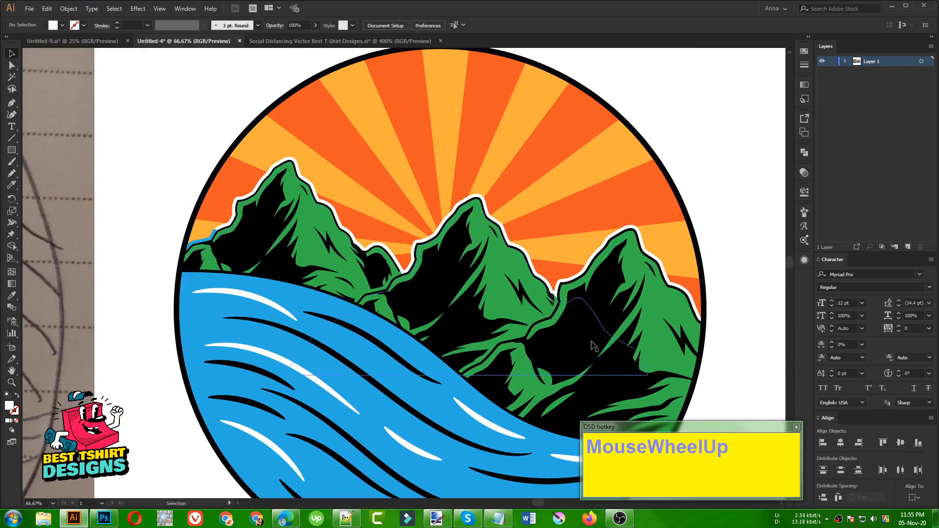
pyautogui.keyDown('alt'); pyautogui.scroll(1, 230, 229); pyautogui.keyUp('alt')
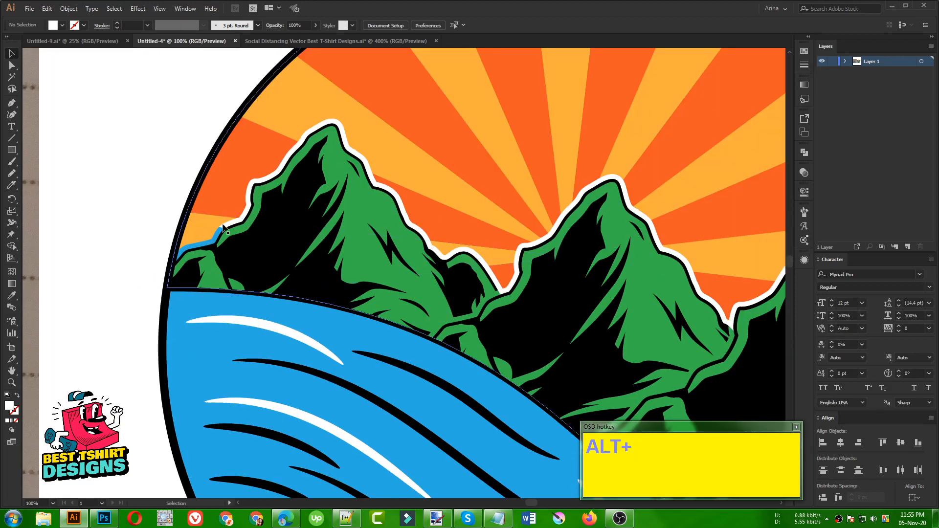
pyautogui.click(288, 316)
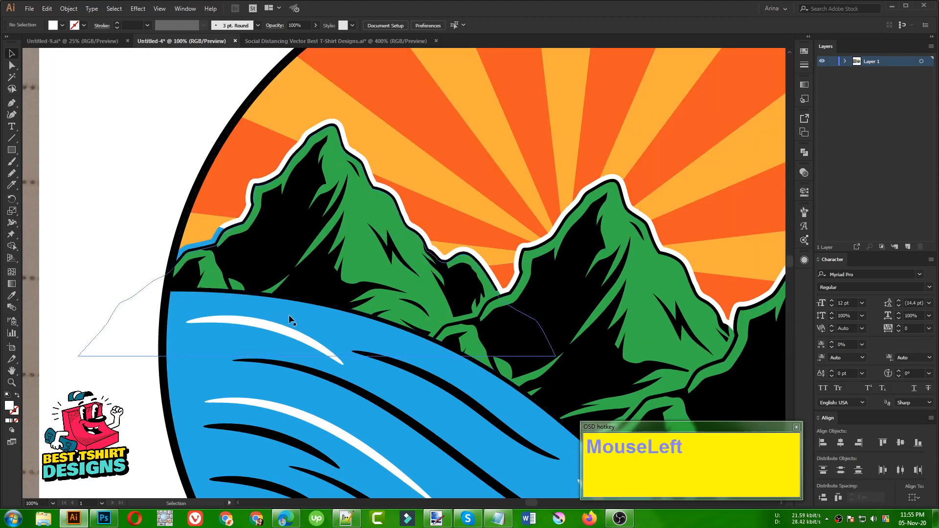
pyautogui.doubleClick(294, 315)
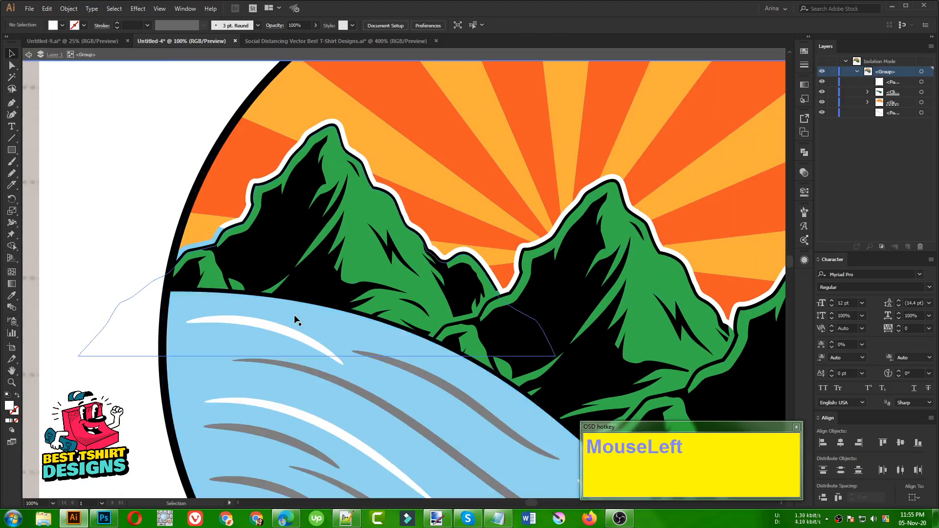
pyautogui.doubleClick(119, 259)
# - Erase the part of the blue water shape that sticks out above the leftmost mountain's edge with the Eraser
pyautogui.click(204, 342)
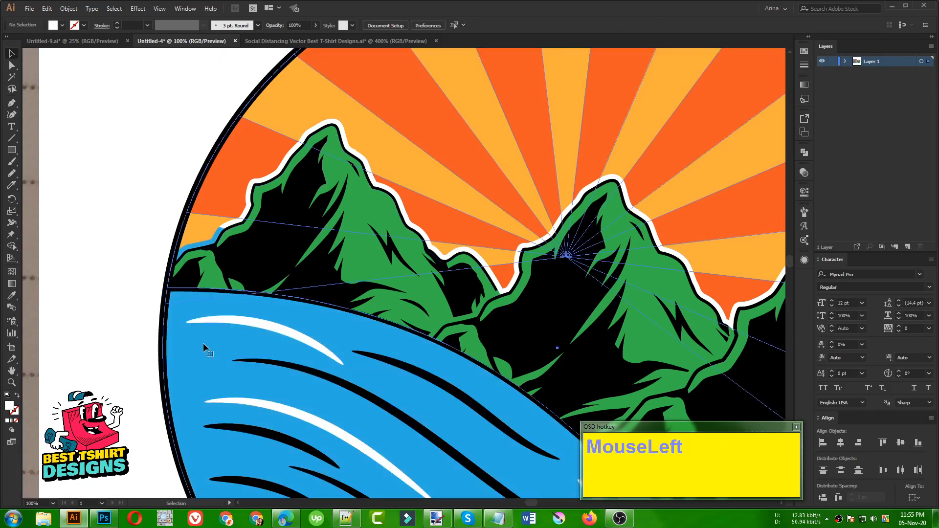
pyautogui.scroll(-2, 89, 165)
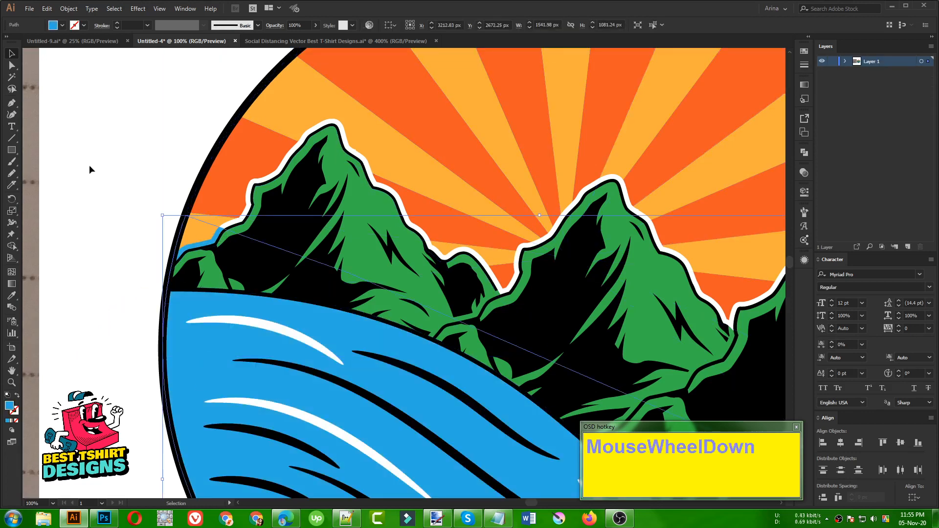
pyautogui.click(189, 356)
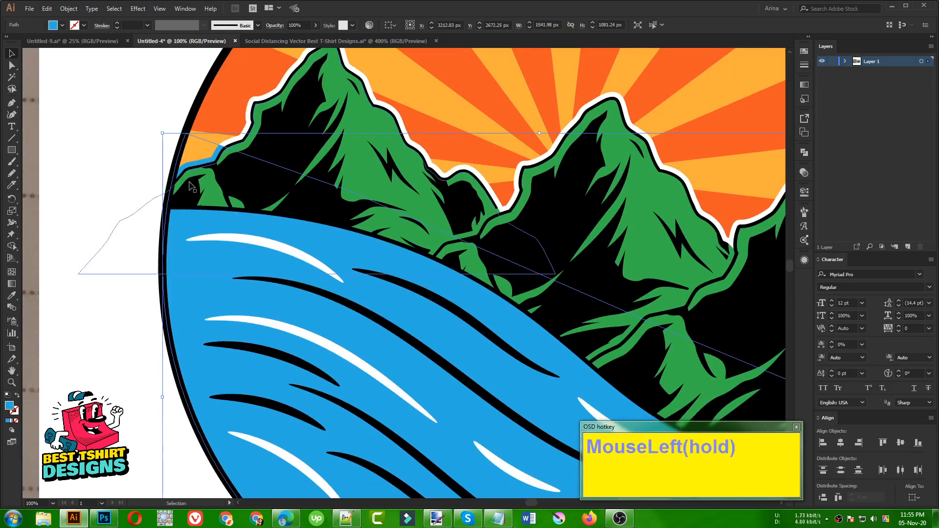
pyautogui.click(201, 363)
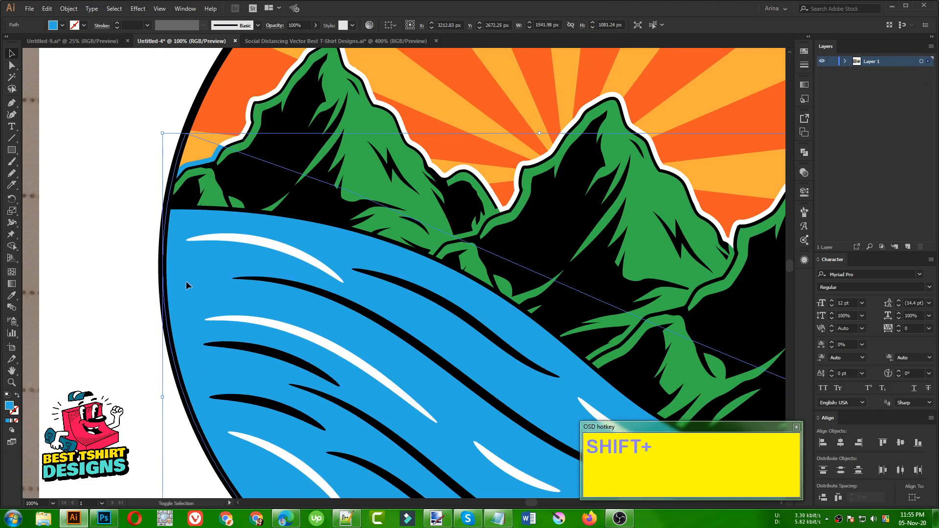
pyautogui.hotkey('shift', 'e')
pyautogui.moveTo(222, 120)
pyautogui.mouseDown()
pyautogui.moveTo(210, 151)
pyautogui.moveTo(172, 177)
pyautogui.moveTo(178, 122)
pyautogui.moveTo(162, 118)
pyautogui.mouseUp()
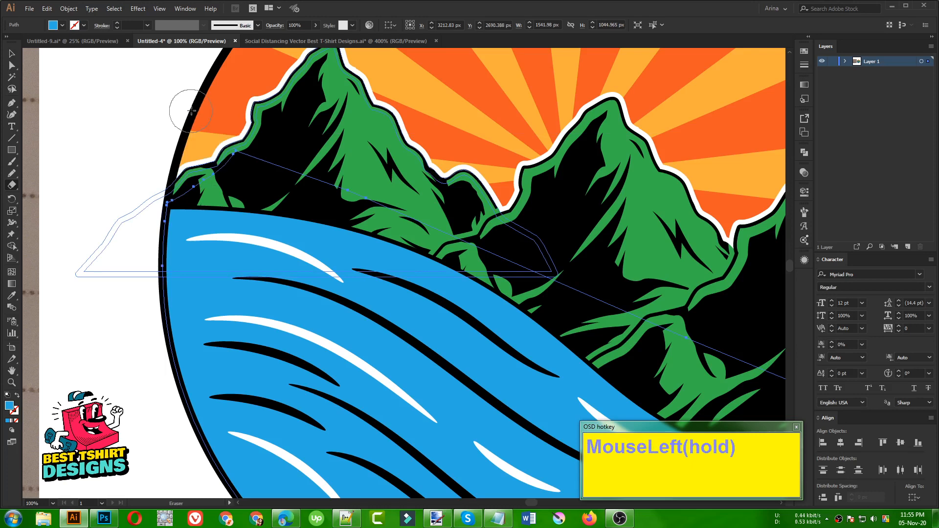
pyautogui.scroll(-1, 133, 127)
pyautogui.press('v')
pyautogui.click(122, 118)
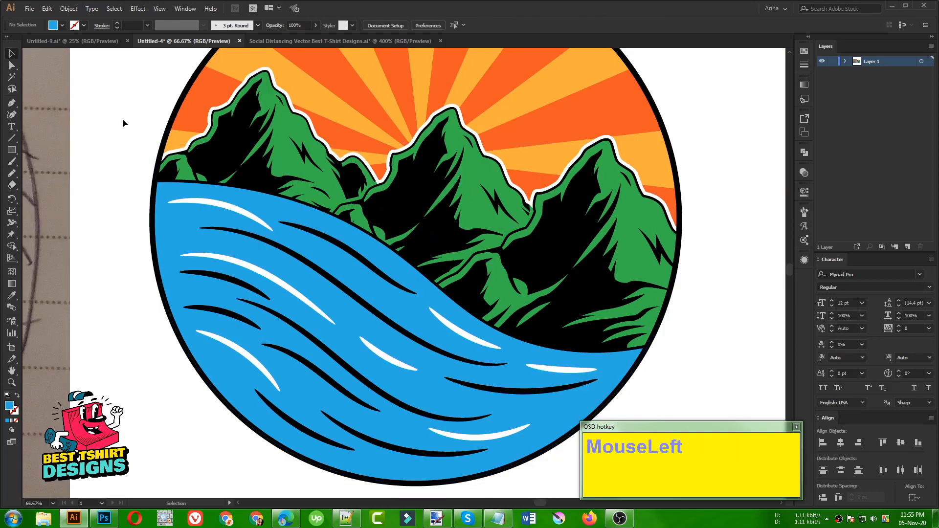
# - Compare the badge with the Oklahoma City T-shirt mockup in the Untitled-9 document and return to Untitled-4
pyautogui.click(100, 41)
pyautogui.scroll(1, 477, 308)
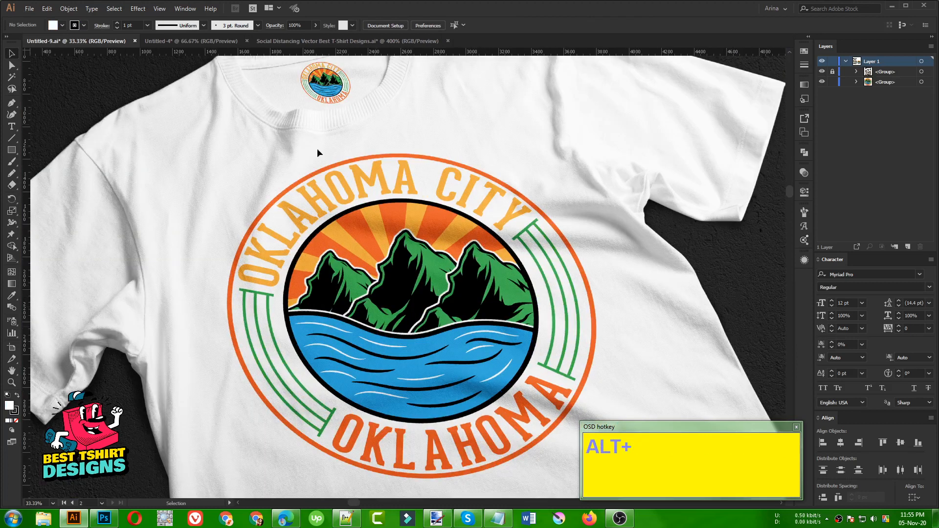
pyautogui.click(190, 41)
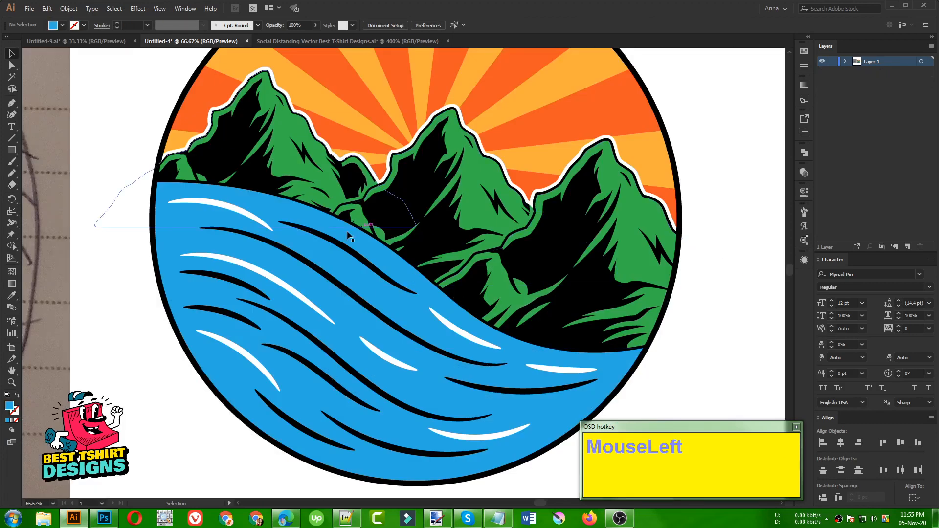
pyautogui.scroll(-1, 257, 248)
pyautogui.click(626, 332)
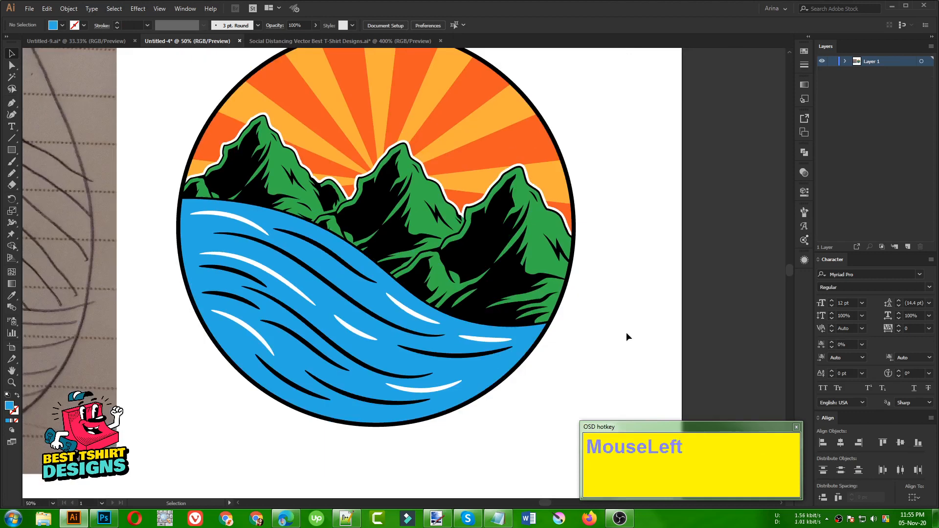
# - Isolate the nested mountain group inside the badge, select the middle mountain's artwork and enter its opacity mask
pyautogui.click(497, 230)
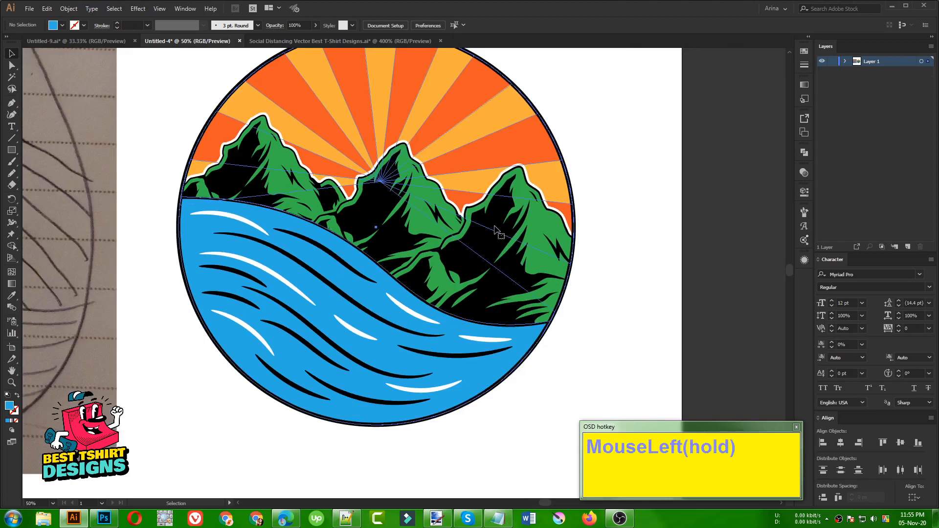
pyautogui.doubleClick(496, 230)
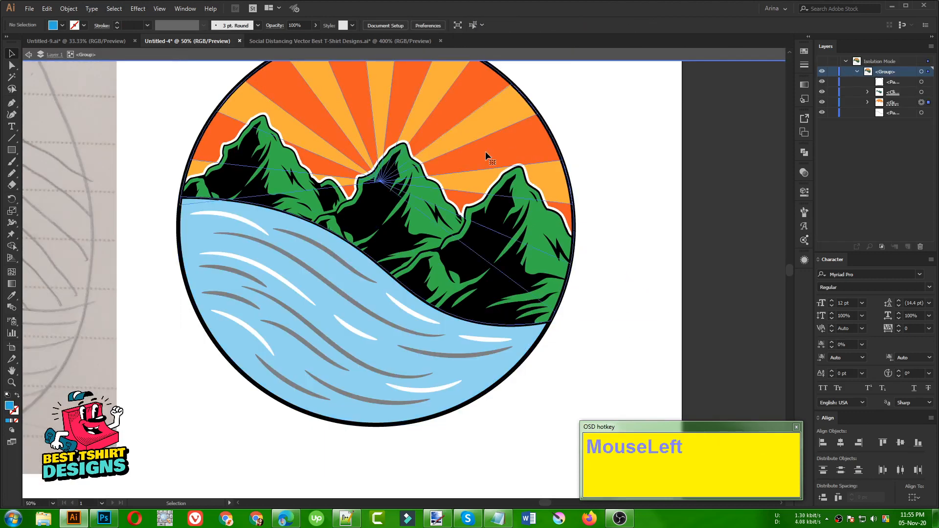
pyautogui.click(486, 151)
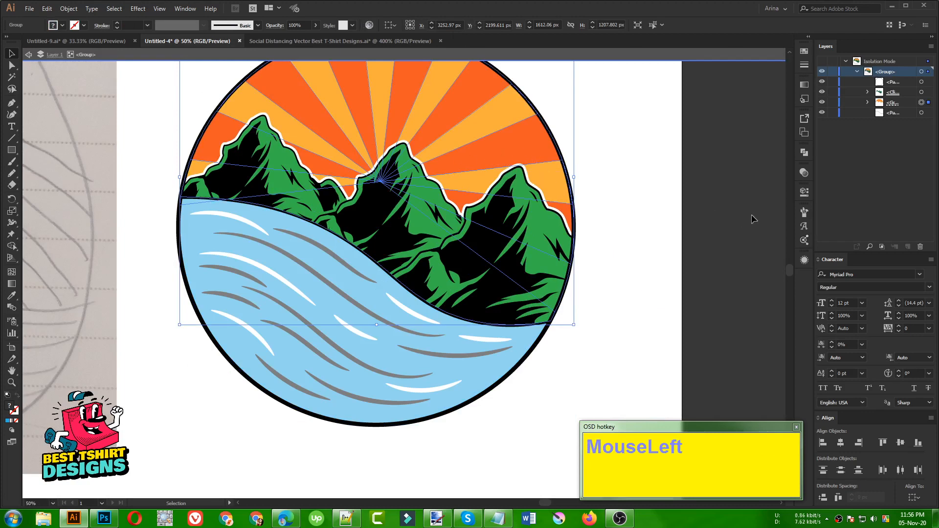
pyautogui.scroll(3, 645, 234)
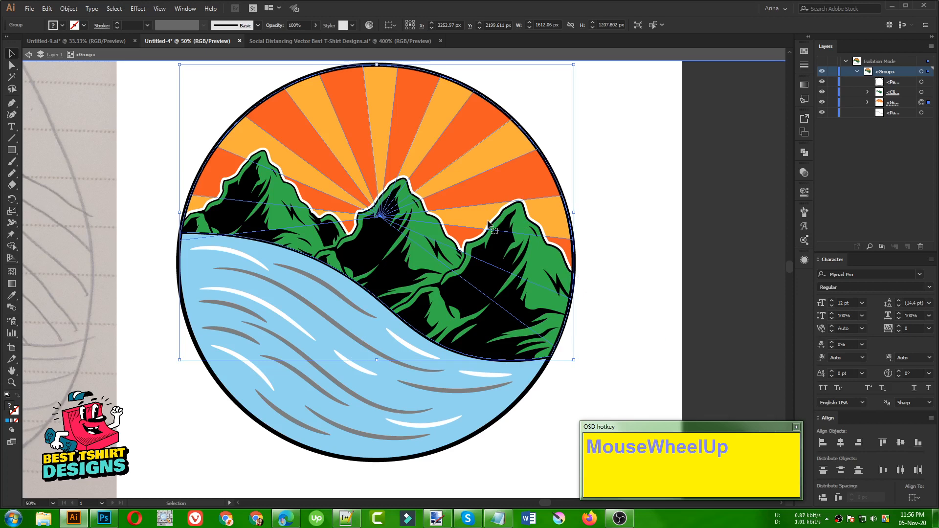
pyautogui.click(399, 256)
pyautogui.doubleClick(398, 256)
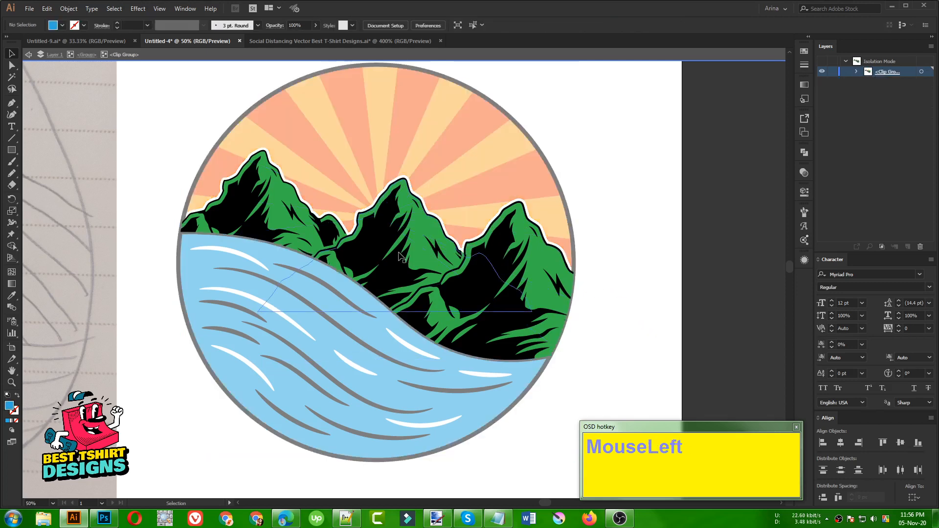
pyautogui.doubleClick(398, 256)
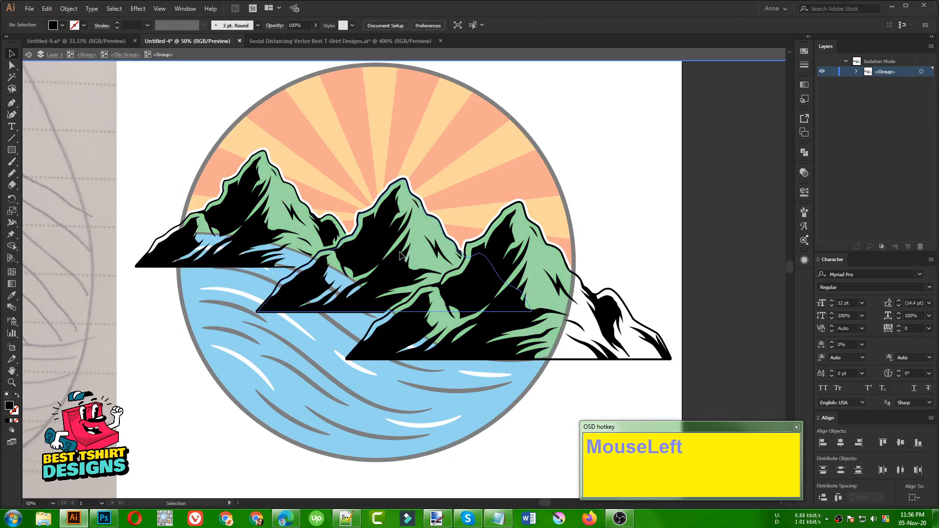
pyautogui.click(401, 254)
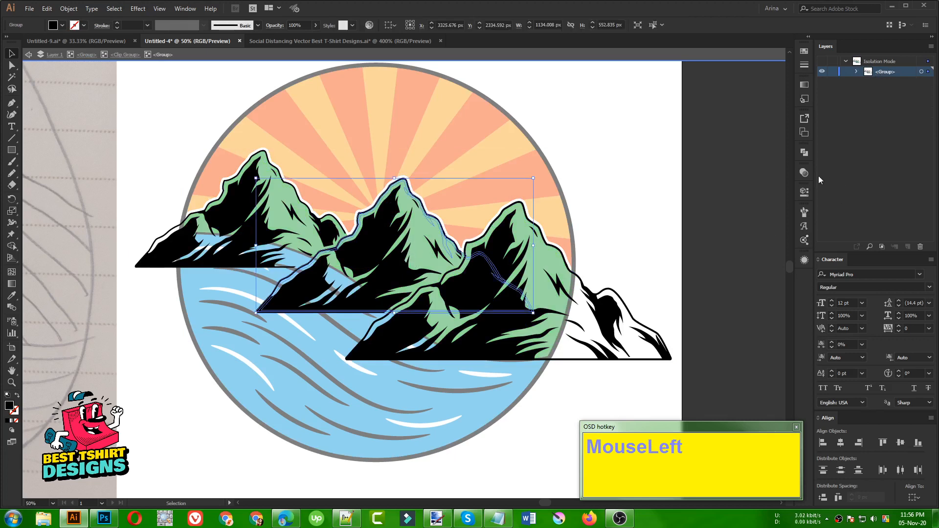
pyautogui.click(805, 172)
pyautogui.click(736, 212)
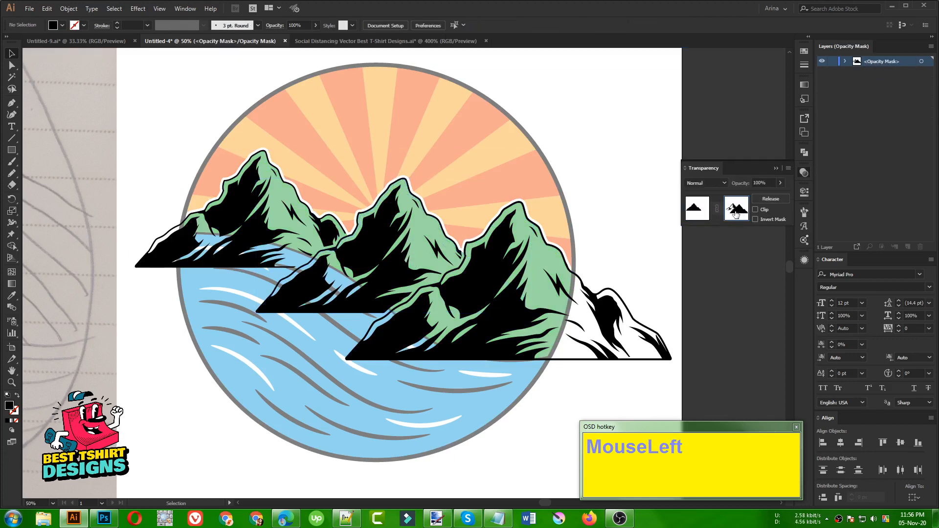
# - Copy the rightmost mountain's artwork from the opacity mask and return to the normal artwork
pyautogui.click(568, 243)
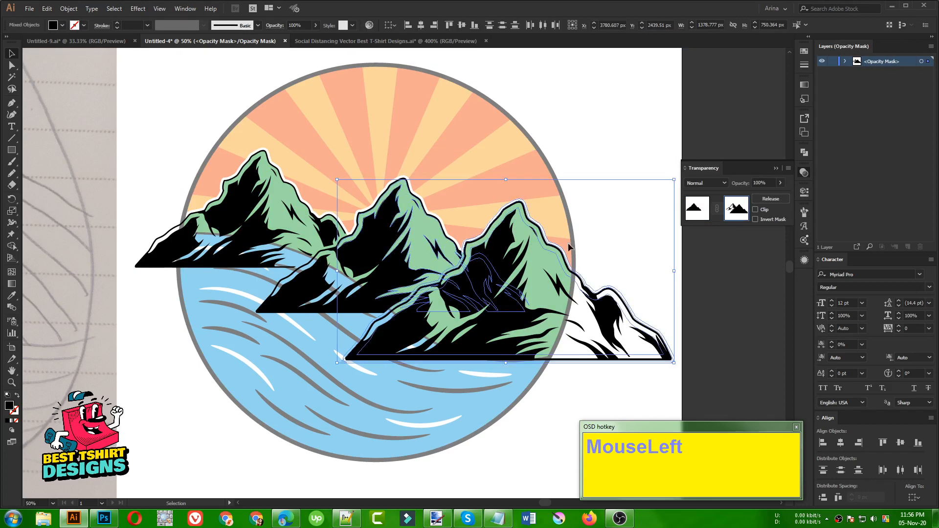
pyautogui.hotkey('ctrl', 'c')
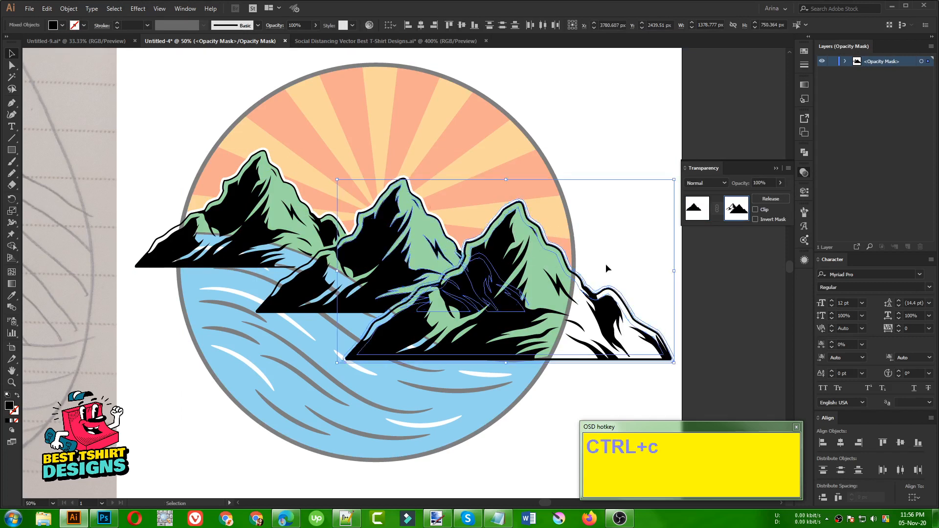
pyautogui.click(606, 264)
pyautogui.moveTo(503, 195); pyautogui.dragTo(601, 241)
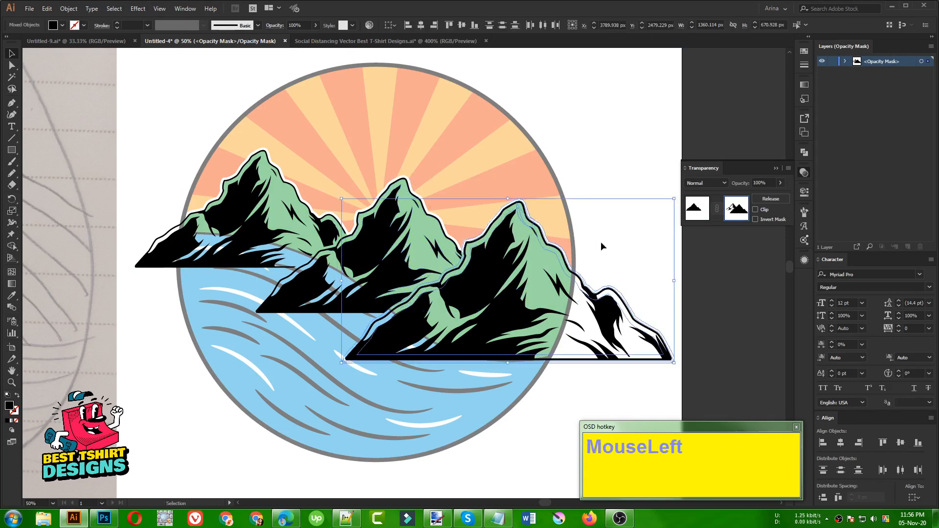
pyautogui.hotkey('ctrl', 'c')
pyautogui.click(600, 243)
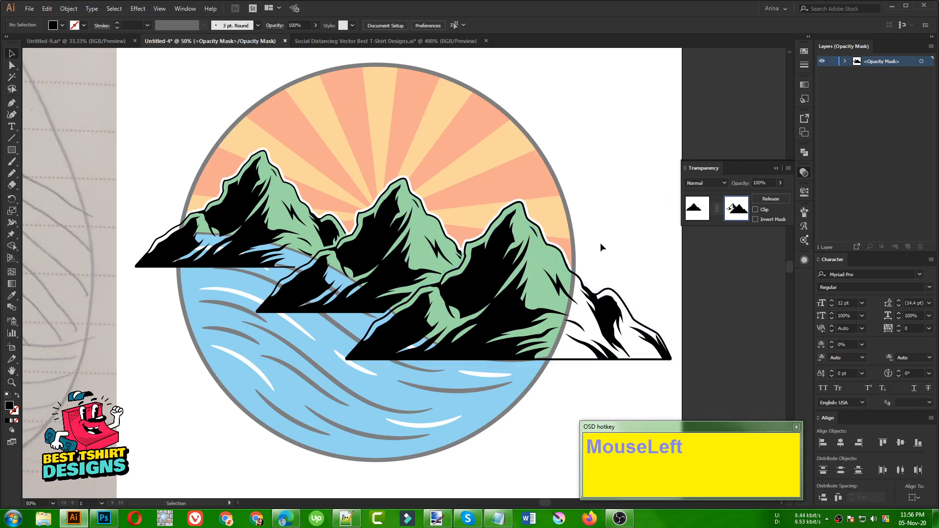
pyautogui.click(699, 215)
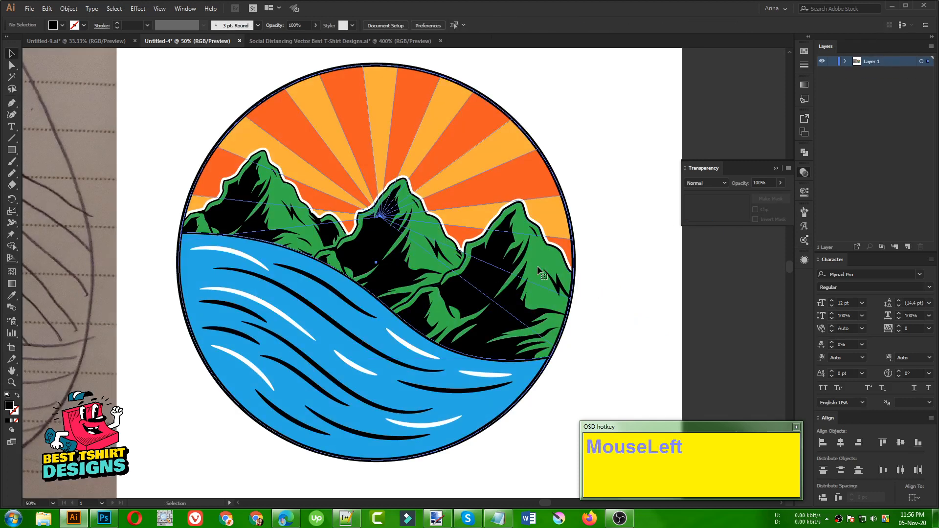
# - Isolate the mountains' clip group, select its green mountain path and create an unclipped opacity mask for it
pyautogui.doubleClick(537, 265)
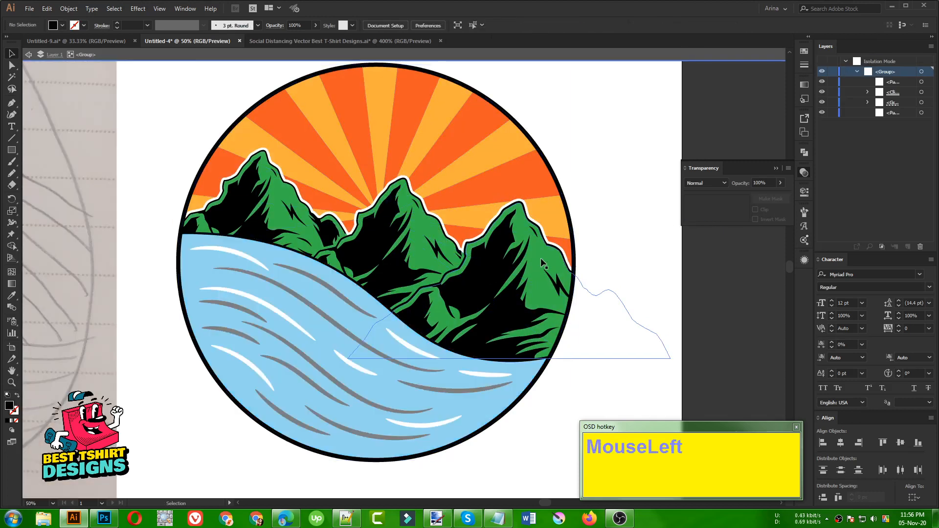
pyautogui.doubleClick(541, 257)
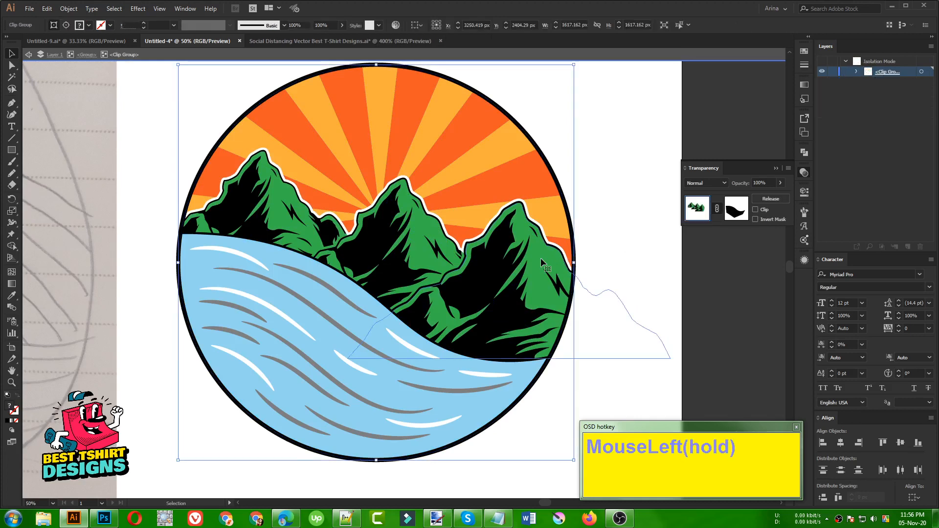
pyautogui.doubleClick(541, 257)
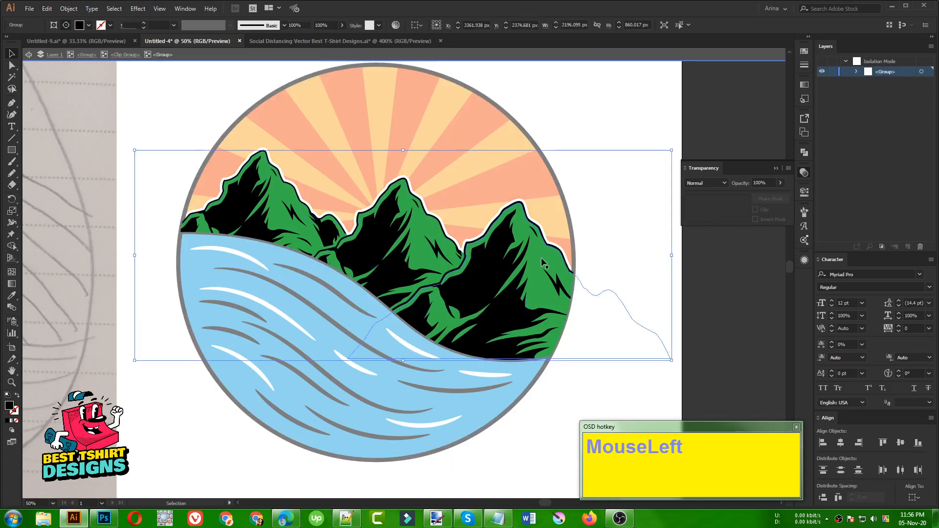
pyautogui.doubleClick(601, 242)
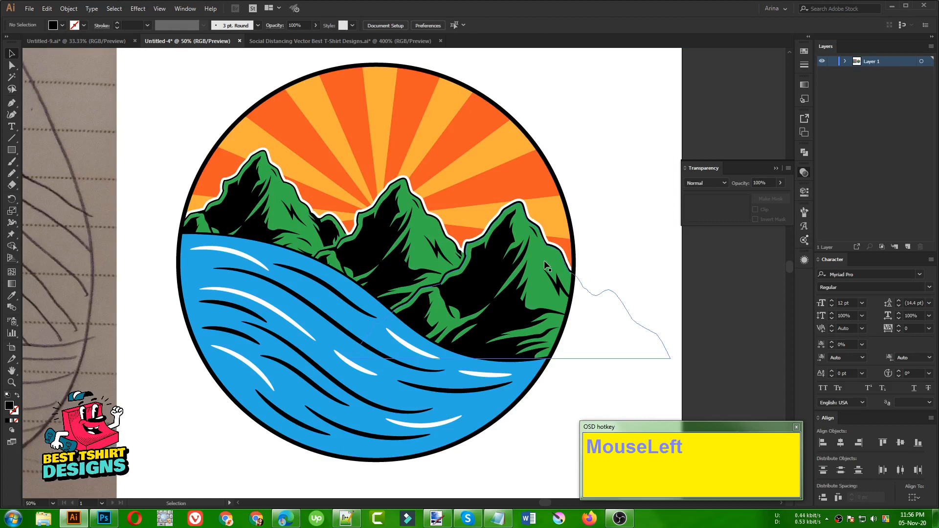
pyautogui.doubleClick(543, 260)
pyautogui.click(544, 260)
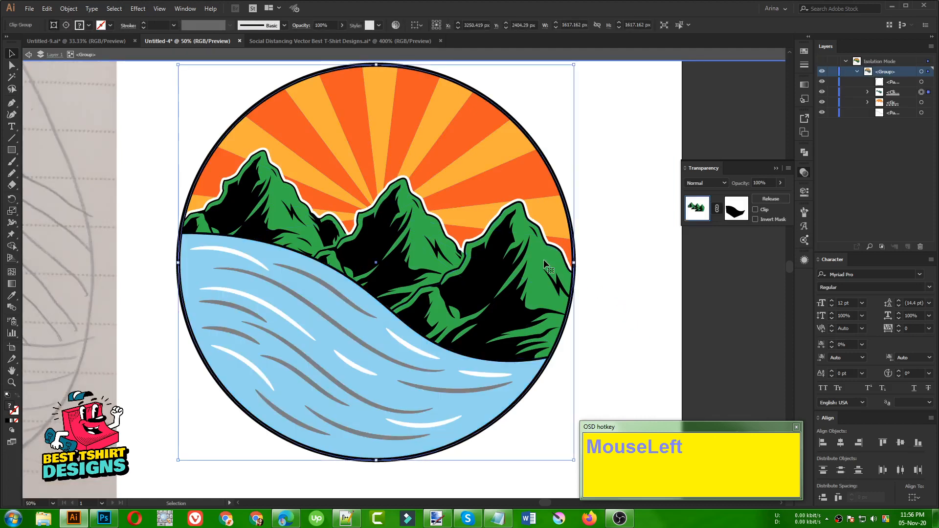
pyautogui.doubleClick(544, 261)
pyautogui.click(544, 259)
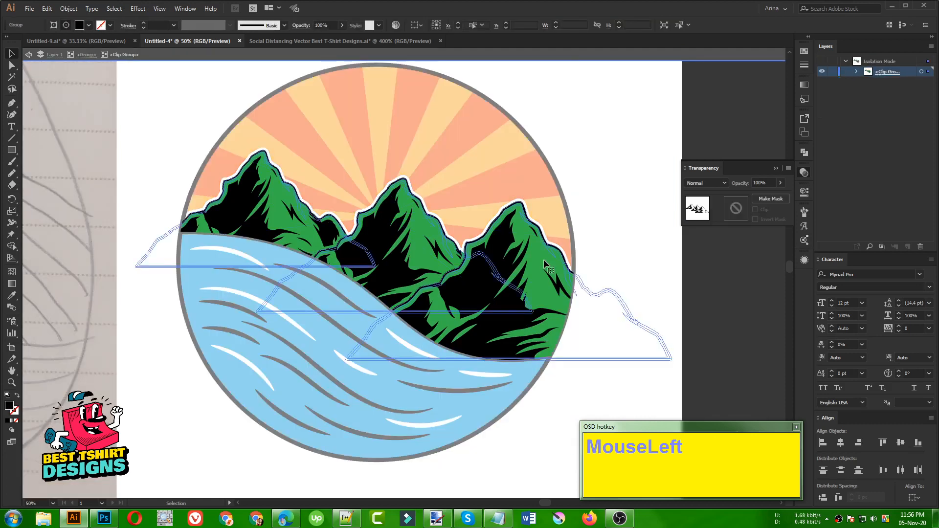
pyautogui.click(856, 73)
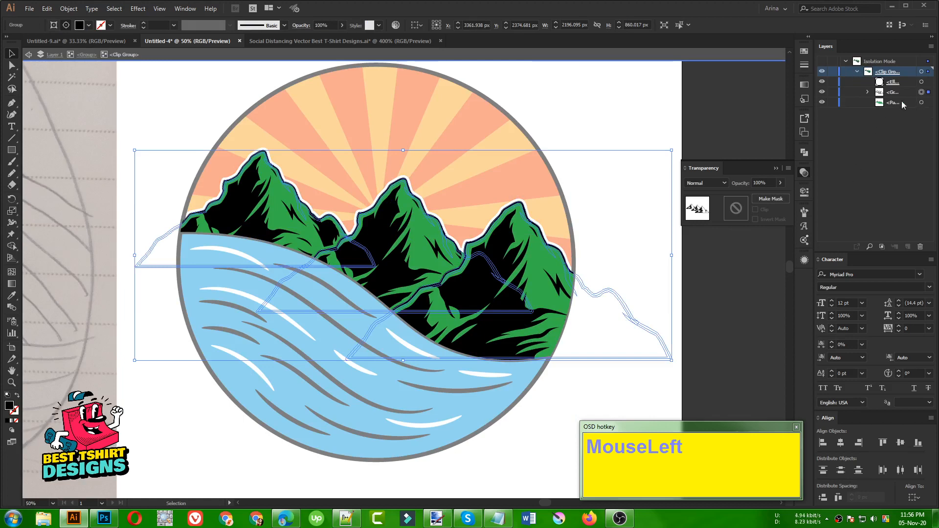
pyautogui.click(921, 103)
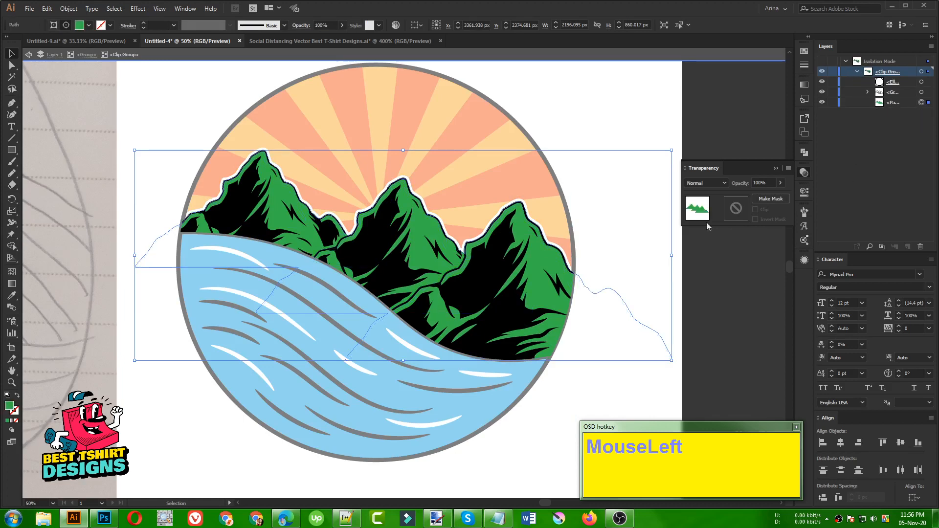
pyautogui.click(736, 208)
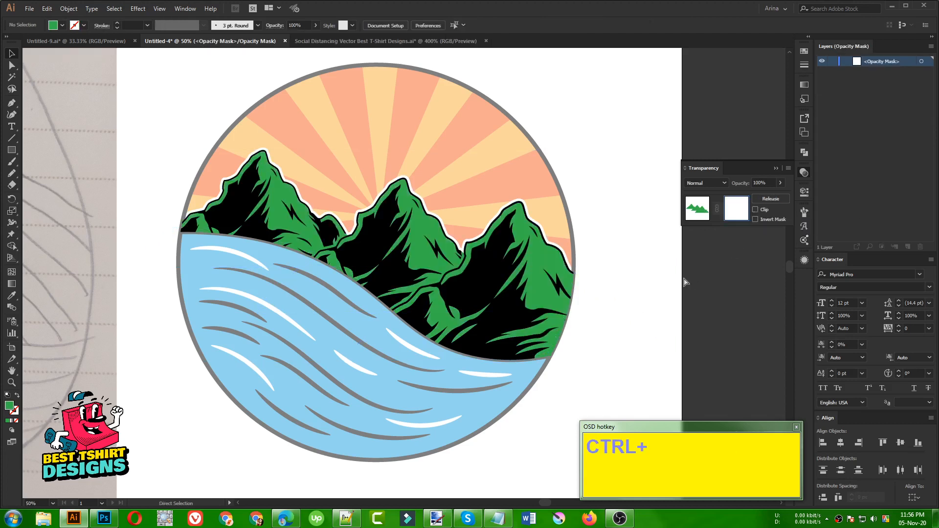
# - Paste the copied mountain artwork in front inside the green path's opacity mask and delete its outer outline
pyautogui.hotkey('ctrl', 'f')
pyautogui.click(627, 253)
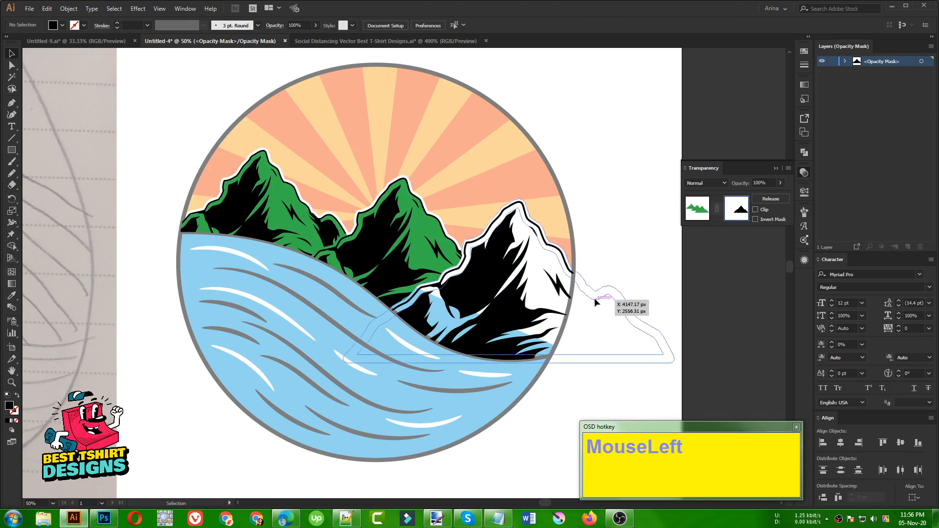
pyautogui.click(596, 301)
pyautogui.press('Delete')
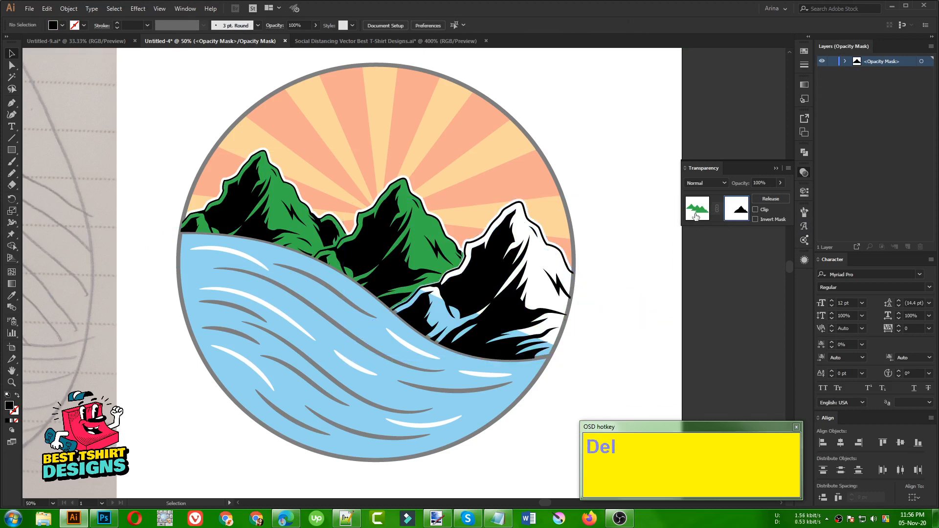
# - Undo the outline deletion and the paste in the opacity mask, and leave the mask and the isolated groups
pyautogui.click(695, 215)
pyautogui.hotkey('ctrl', 'z')
pyautogui.hotkey('ctrl', 'z')
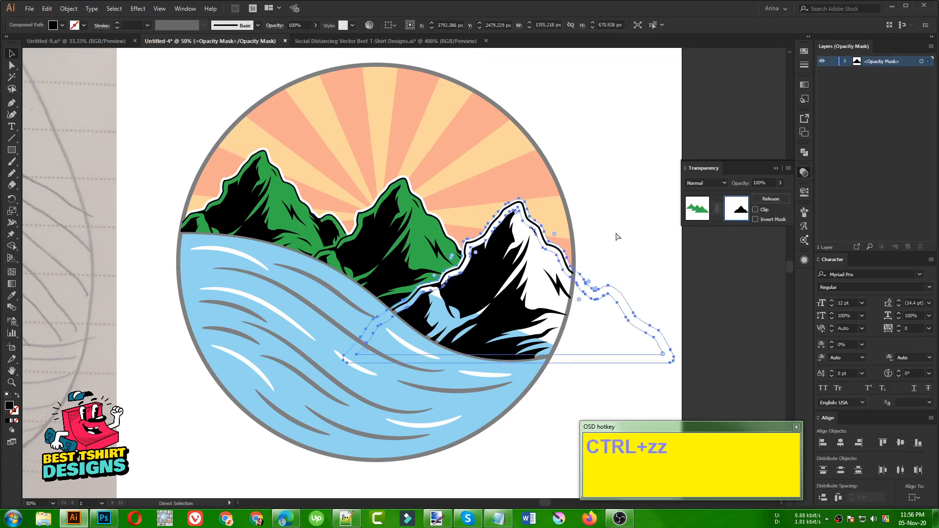
pyautogui.click(616, 237)
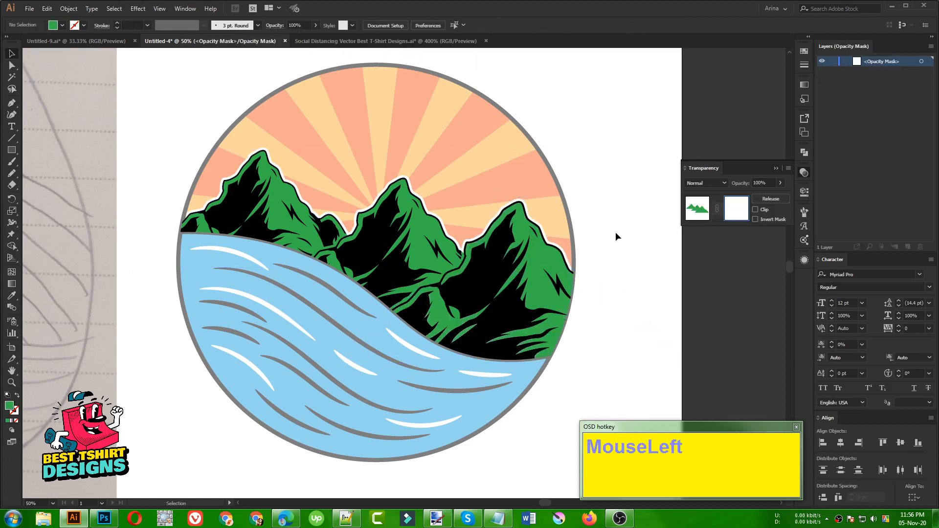
pyautogui.click(697, 208)
pyautogui.doubleClick(629, 212)
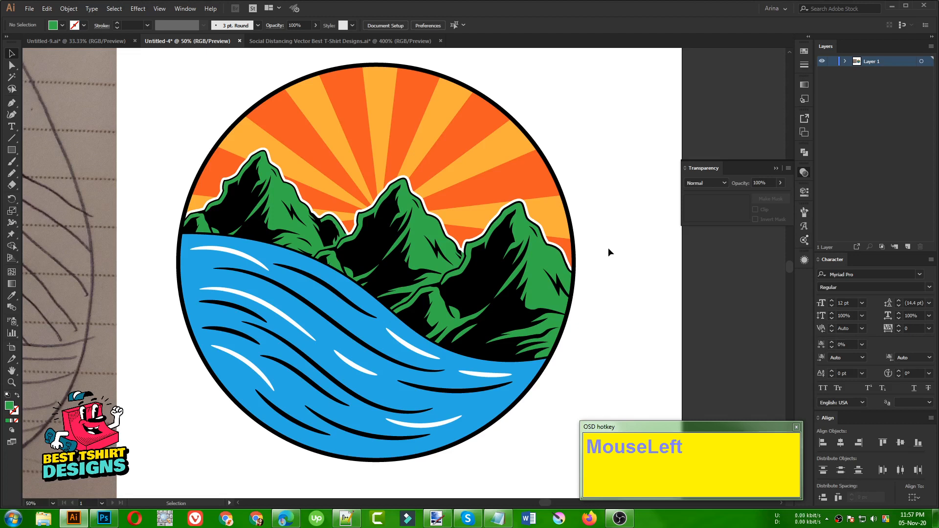
# - Frame the complete circular badge in the view and examine the finished colouring
pyautogui.click(12, 382)
pyautogui.moveTo(137, 62); pyautogui.dragTo(627, 483)
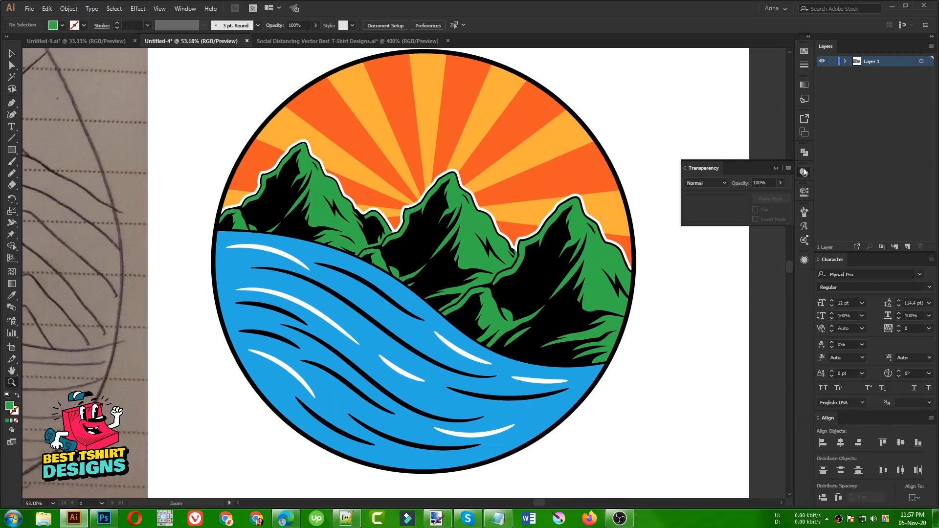
pyautogui.scroll(2, 708, 221)
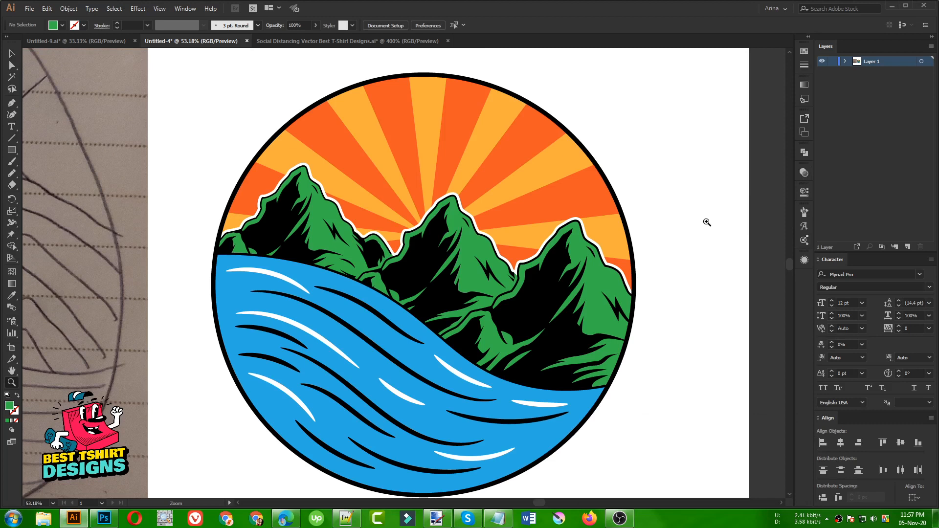
pyautogui.press('v')
pyautogui.scroll(-1, 699, 222)
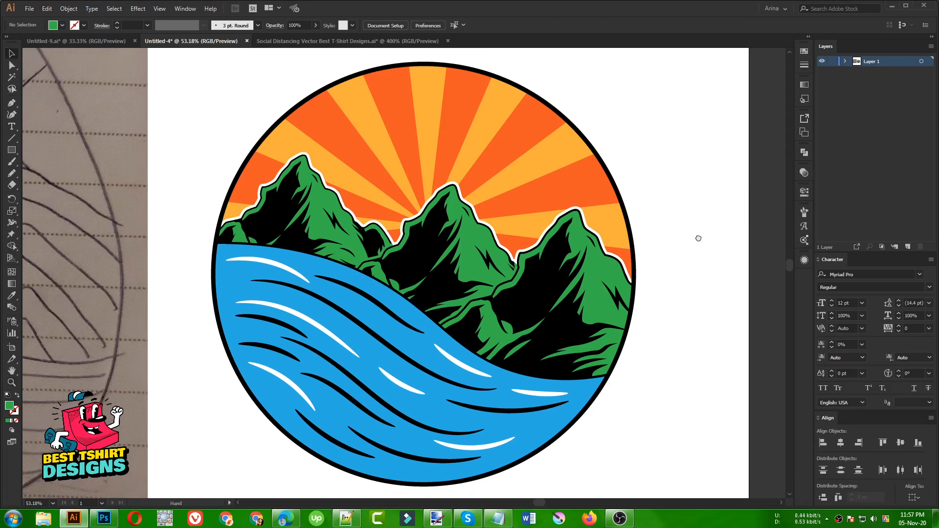